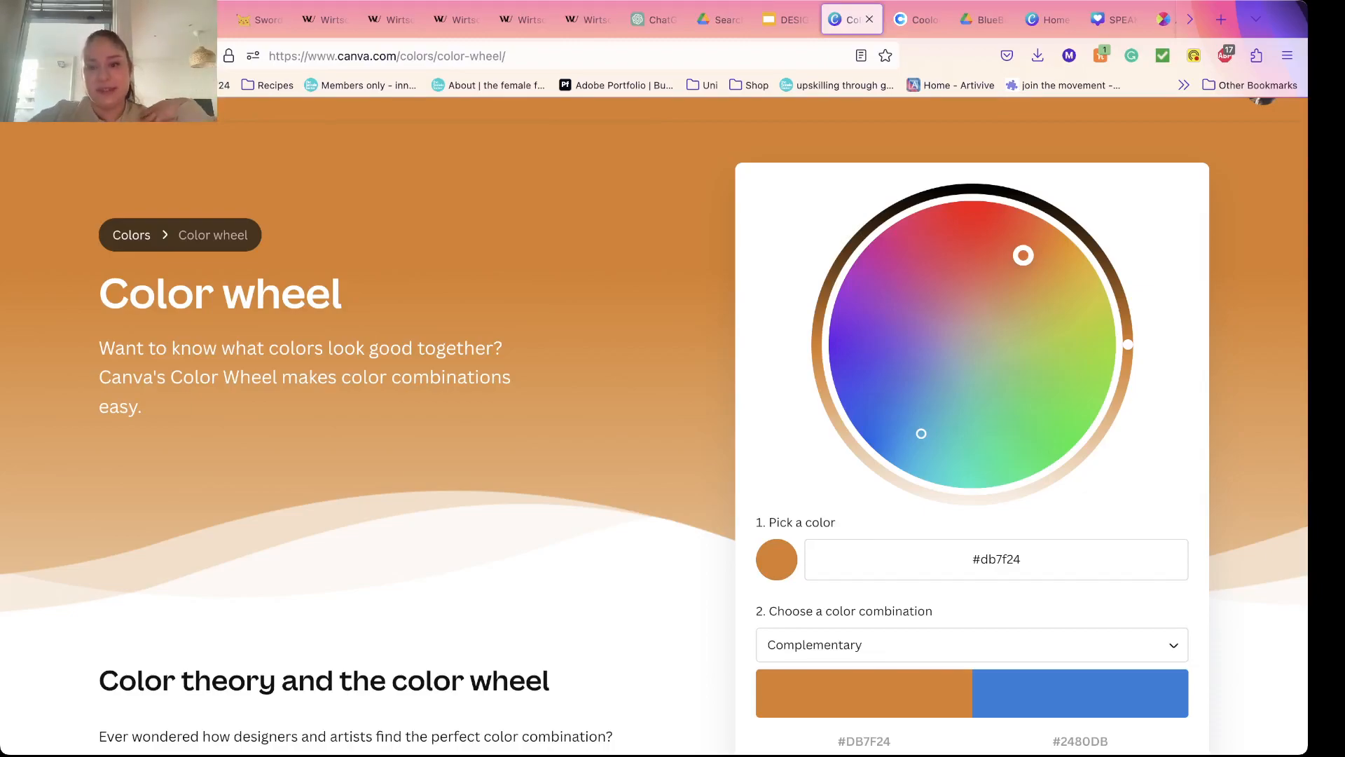
Step: Pick violet-blue #4f17e8 as the base color on the color wheel and review its complementary color
drag(1024, 255, 858, 372)
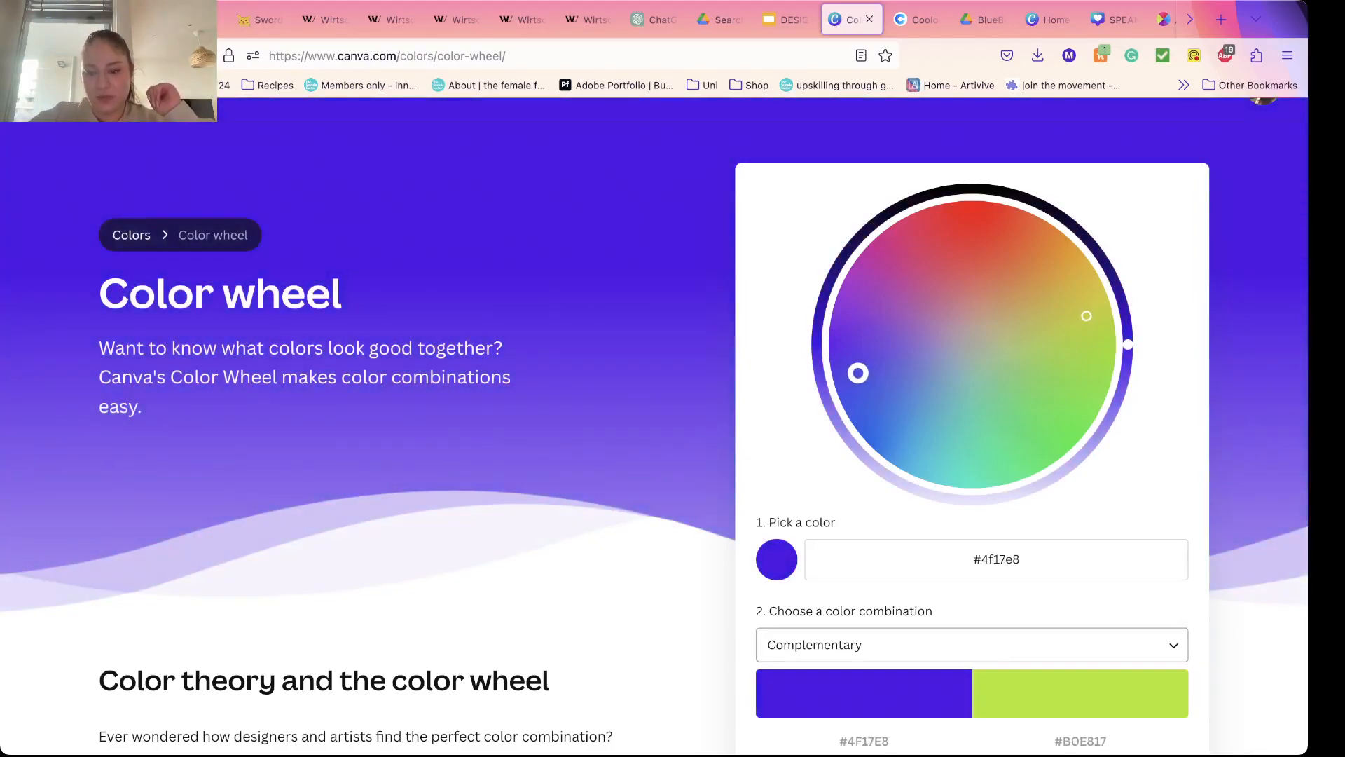
mouse_move(1081, 693)
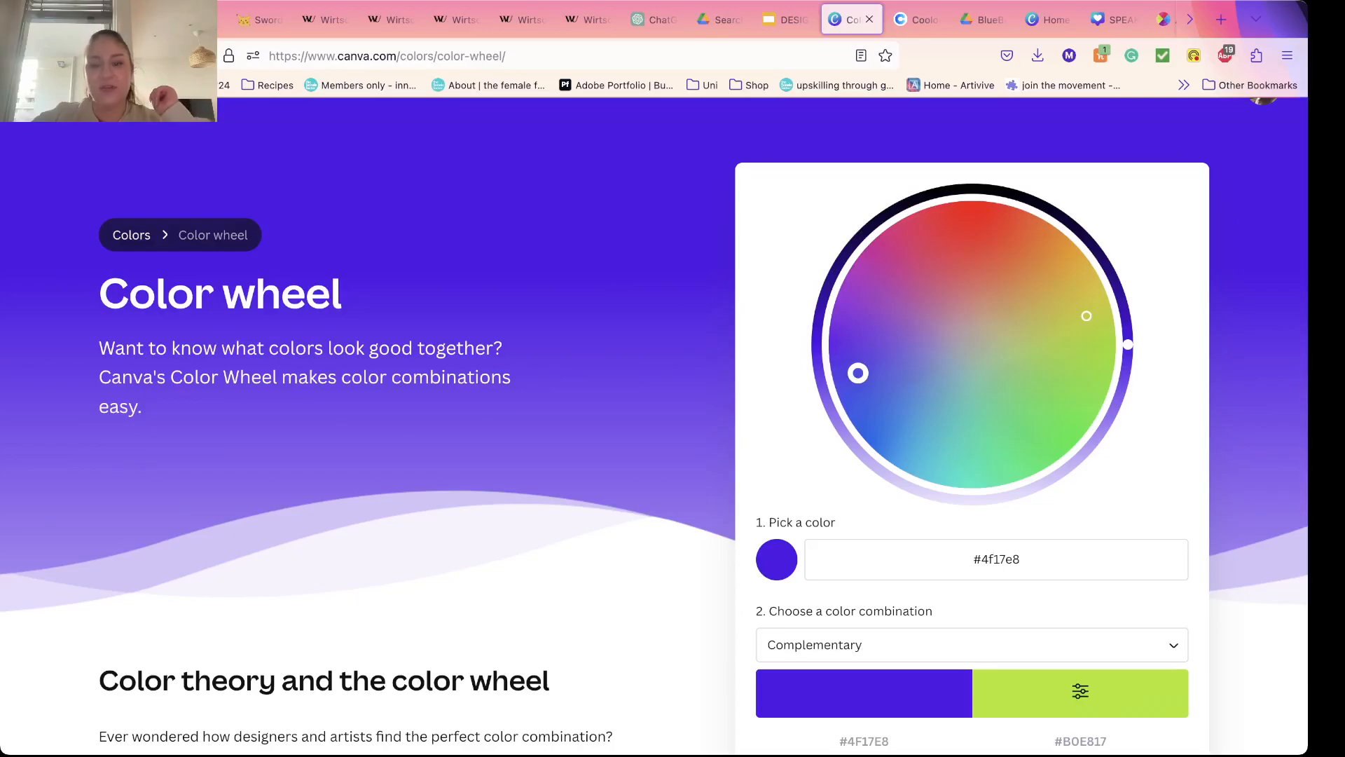
scroll(1080, 692, down, 2)
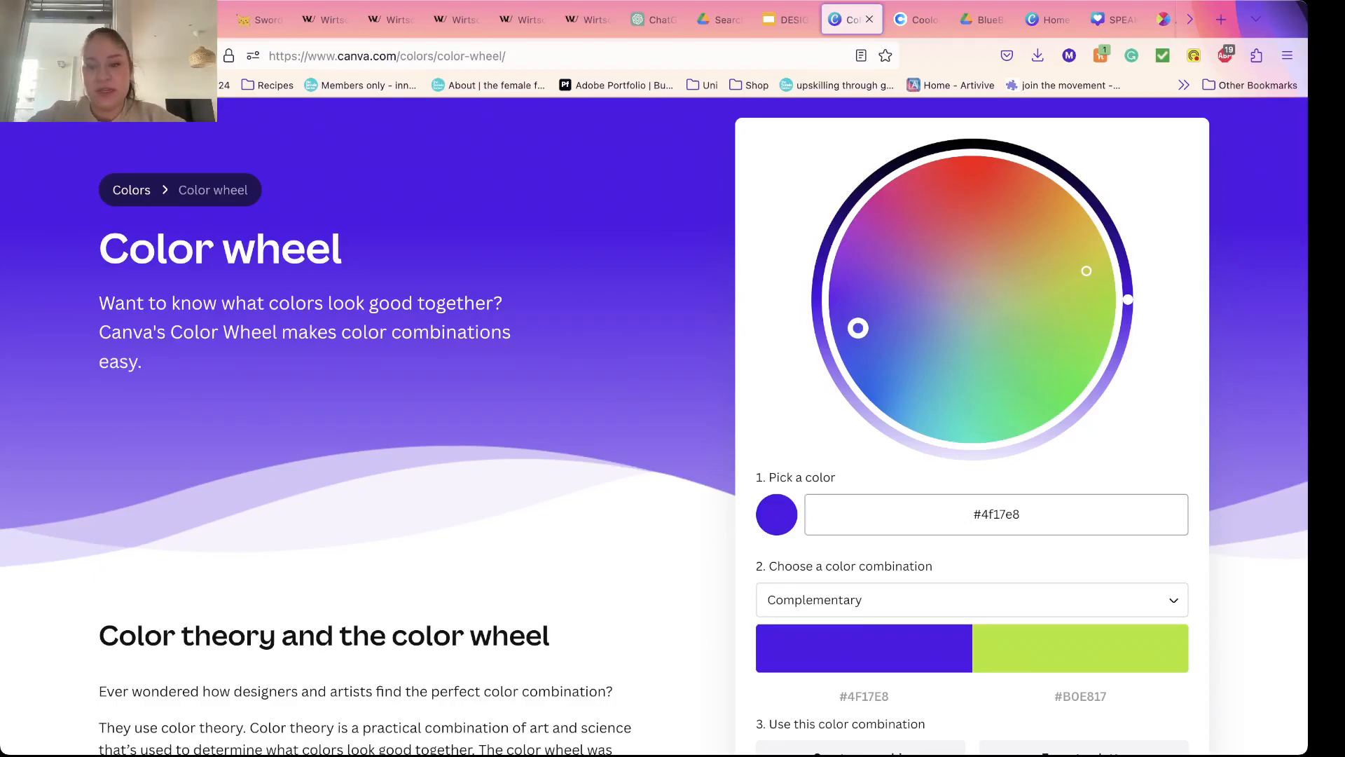
double_click(1000, 515)
key(super+Tab)
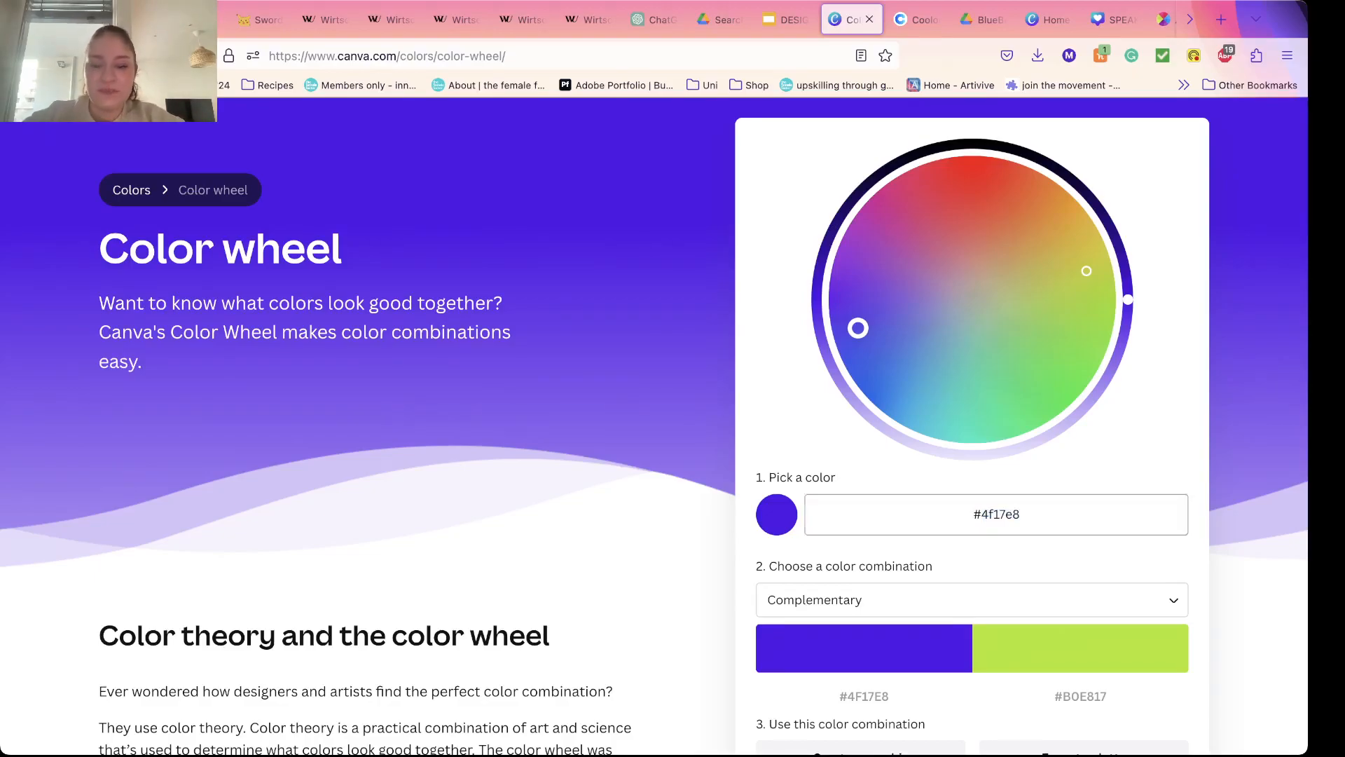
Step: Set the color combination to Monochromatic and review the resulting pair on the color wheel
scroll(1080, 645, down, 3)
click(865, 496)
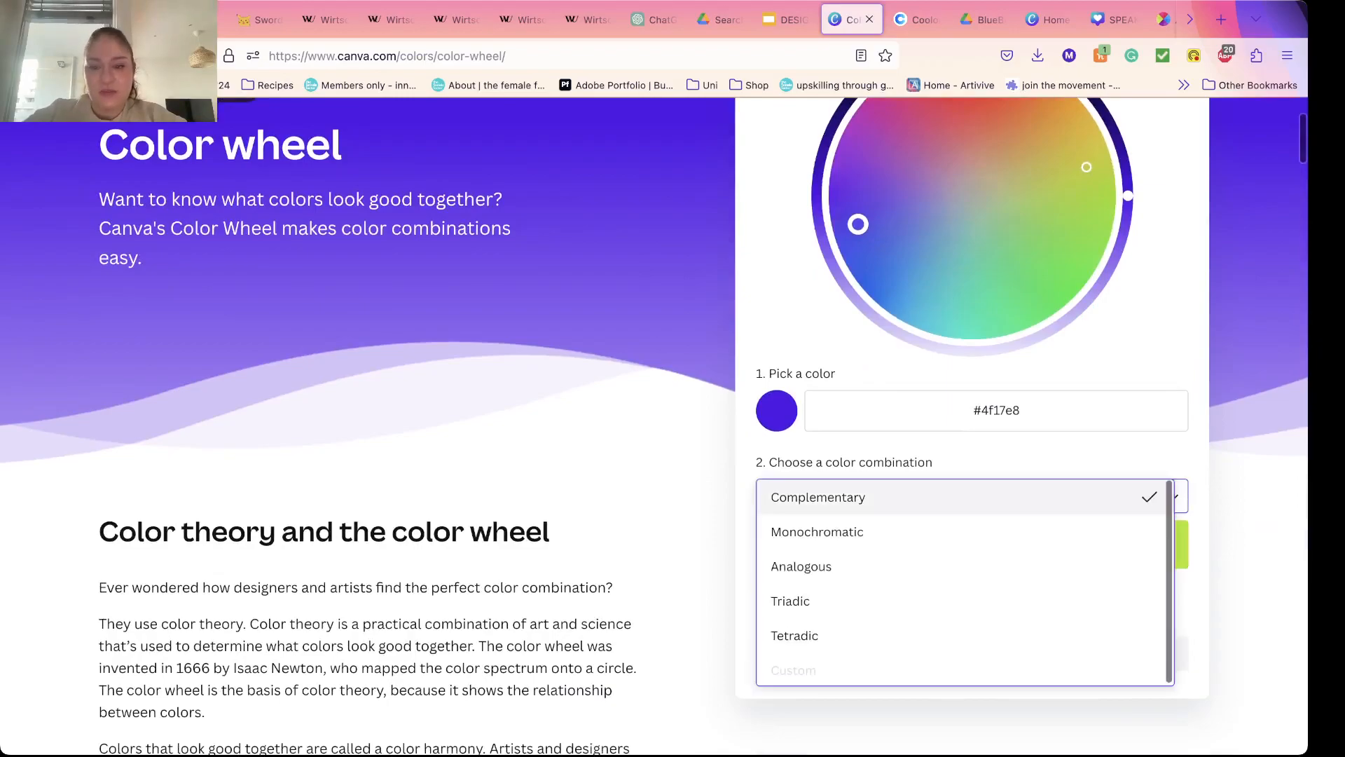
click(865, 532)
scroll(864, 536, up, 2)
scroll(654, 427, up, 1)
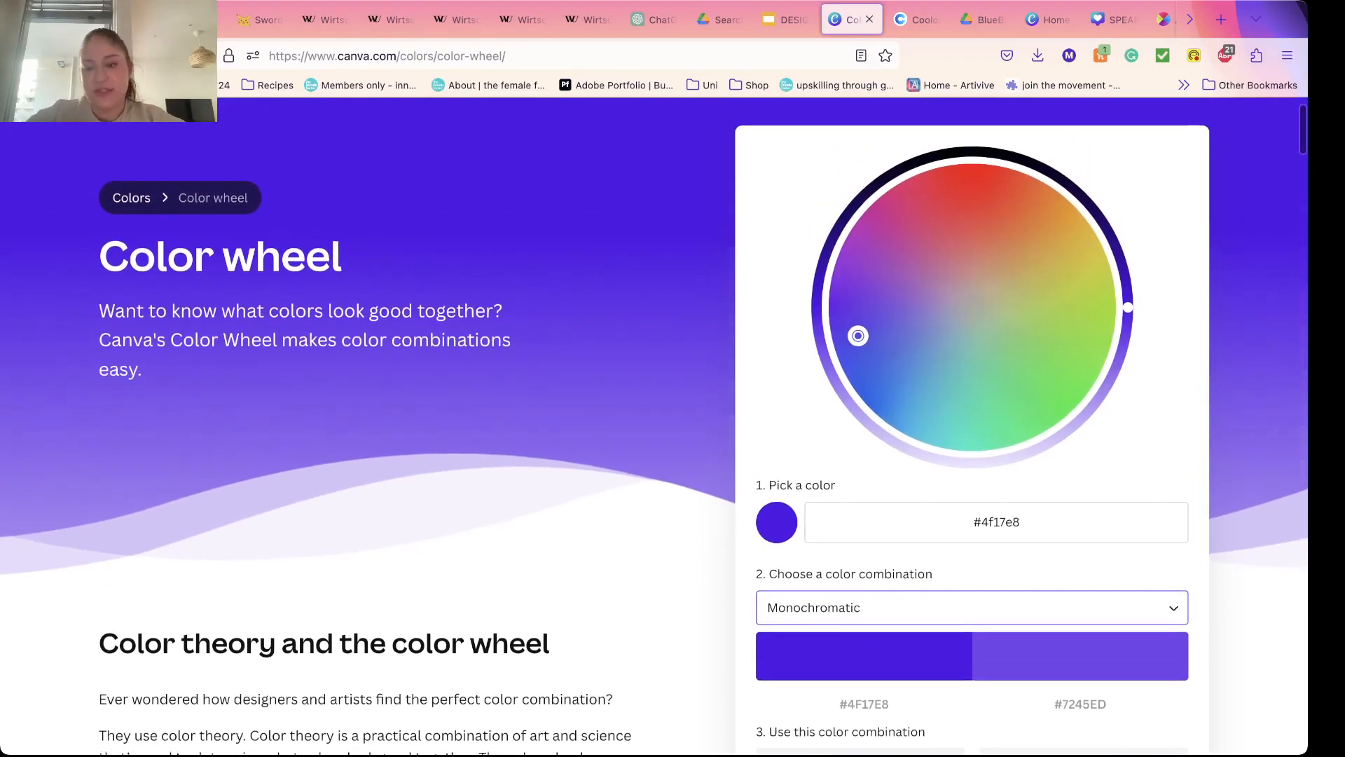
Step: Set the color combination to Triadic and move the base color on the wheel to blue #3495cb
click(865, 607)
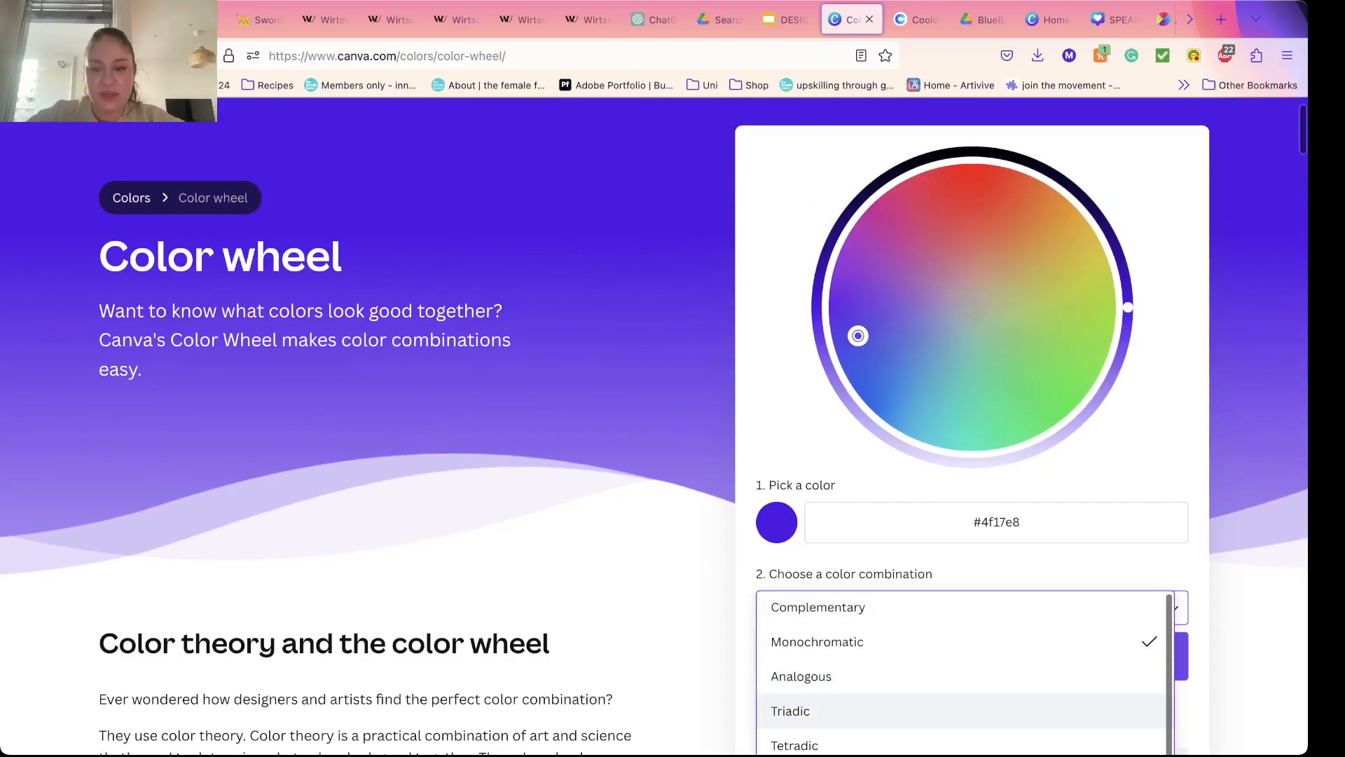
click(865, 711)
scroll(864, 712, down, 1)
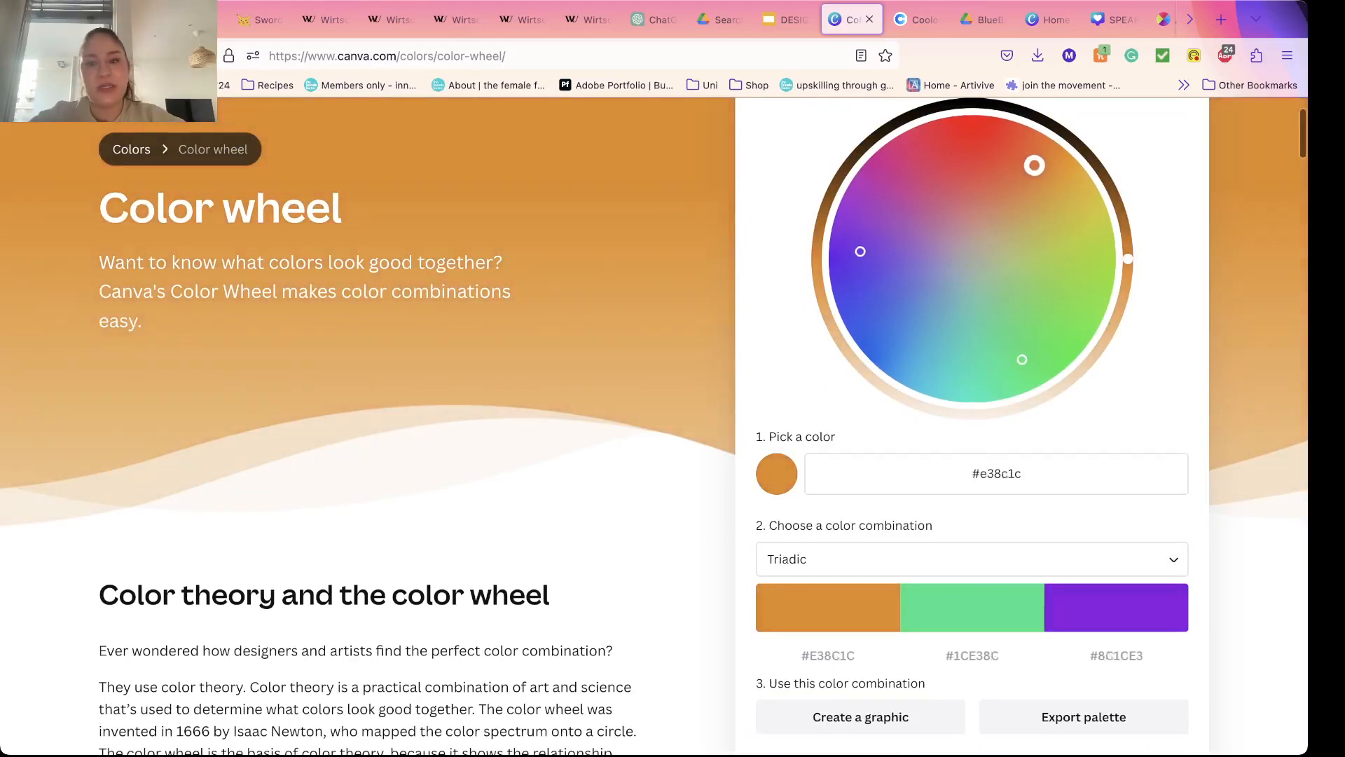
drag(1024, 295, 941, 338)
Step: Set the color combination to Tetradic
click(972, 560)
key(Down)
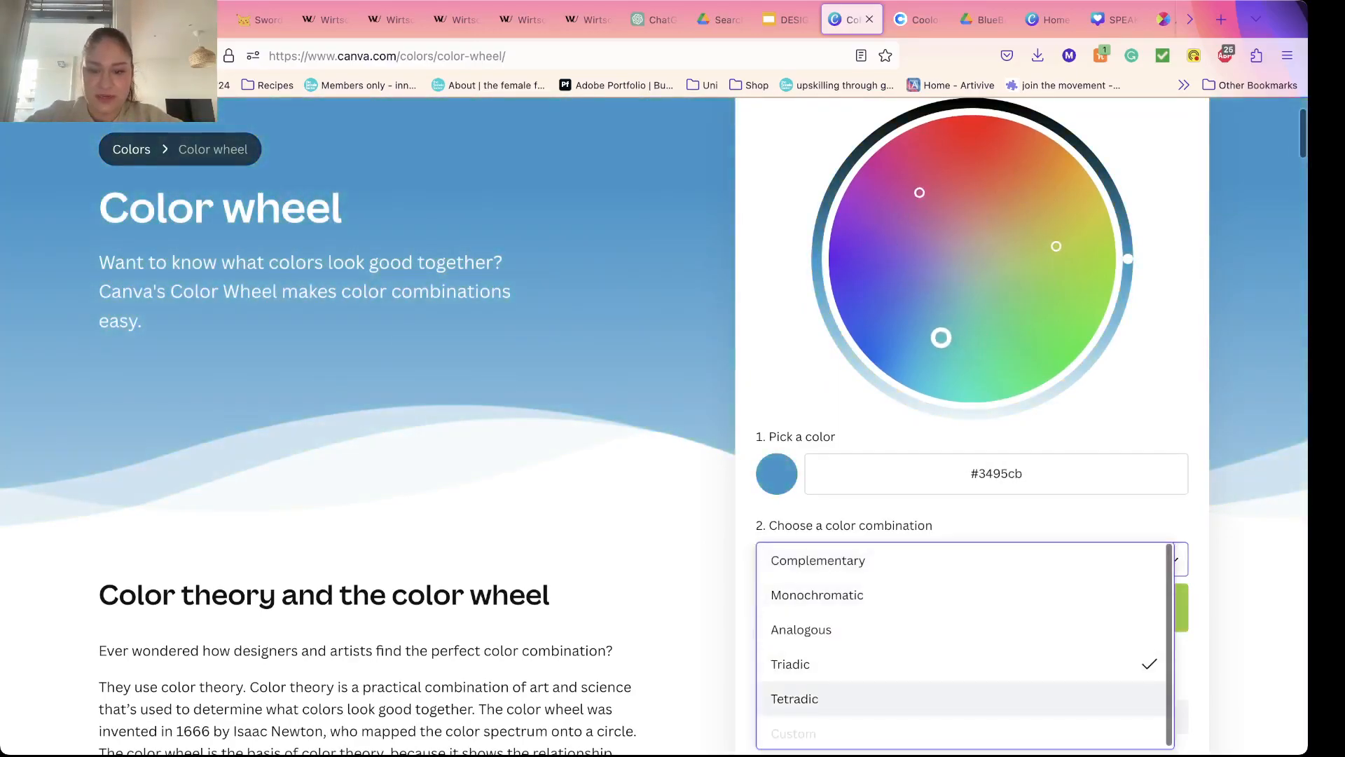
key(Return)
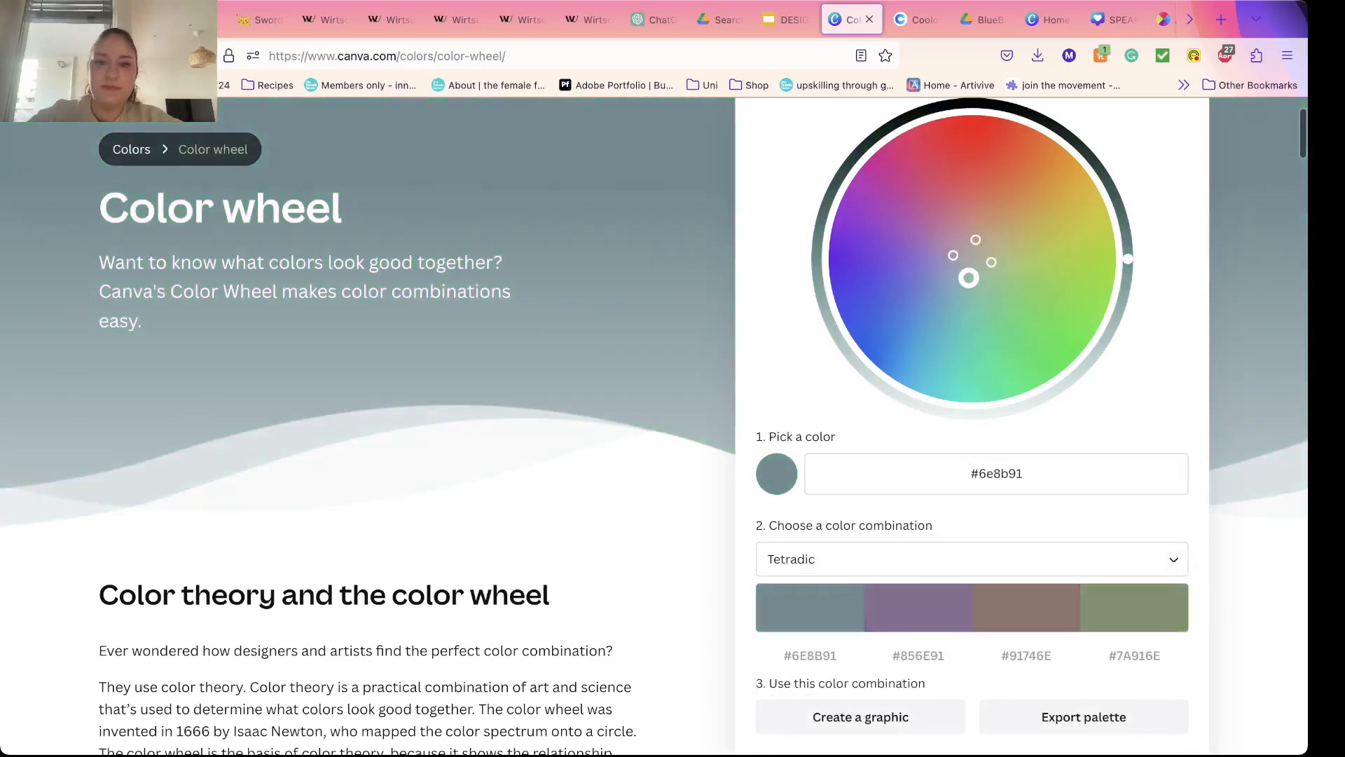
Step: Show the Color Palettes slide in the Google Slides deck, and start the palette generator on the Coolors site
click(783, 20)
key(Down)
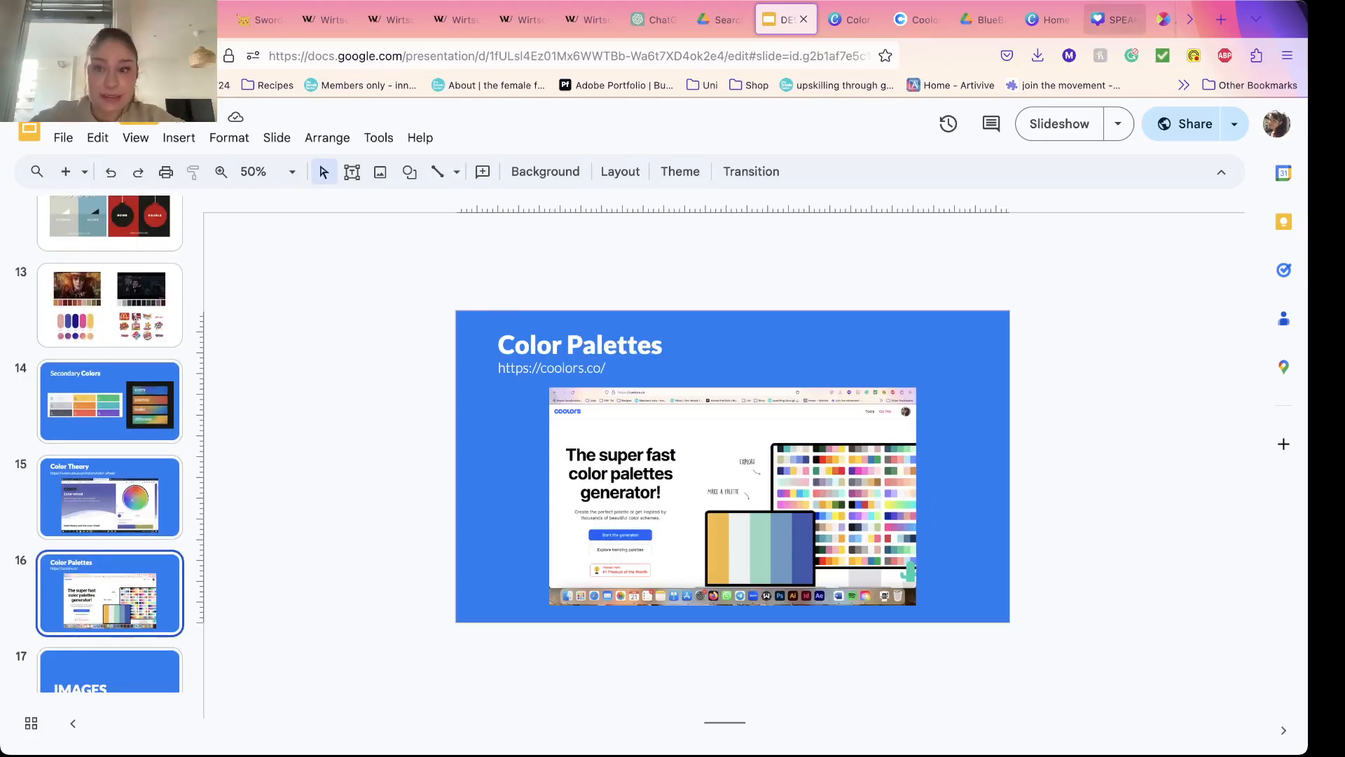
click(914, 19)
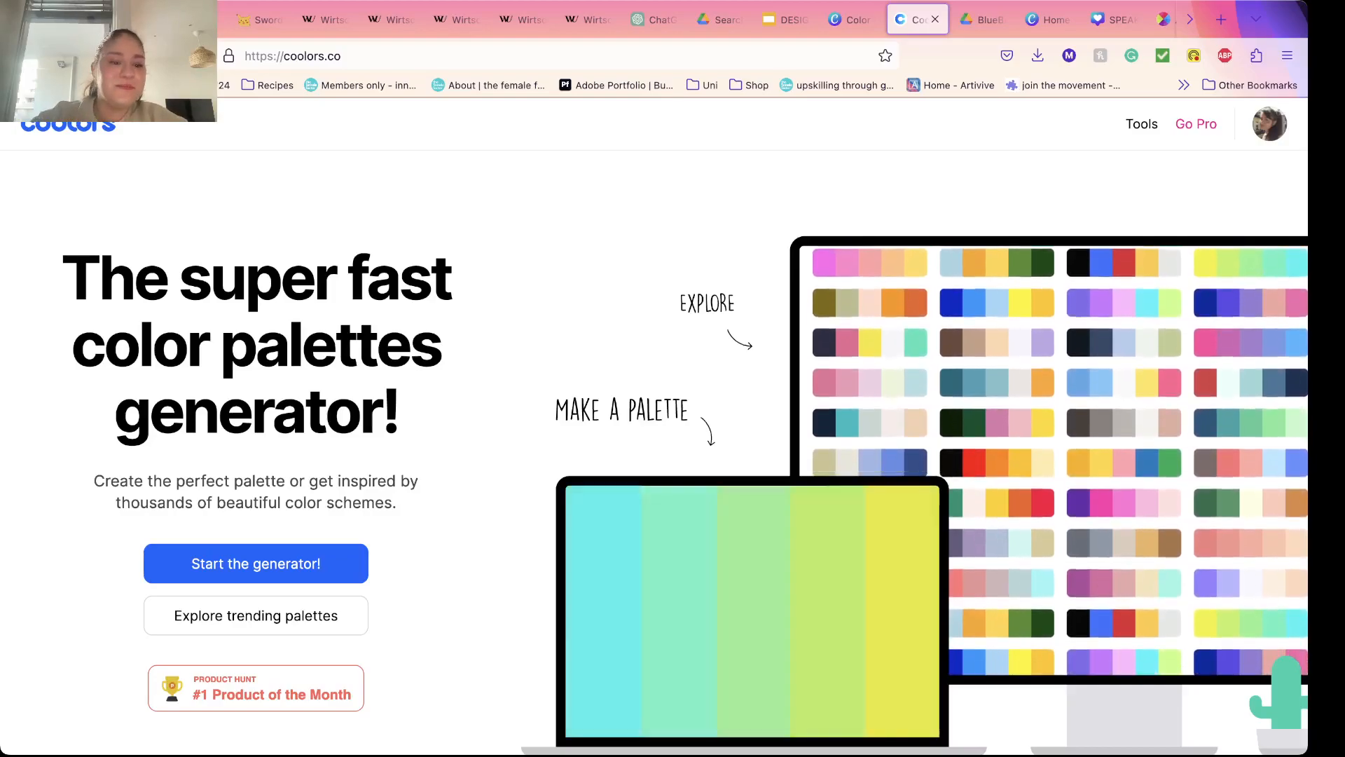
click(256, 564)
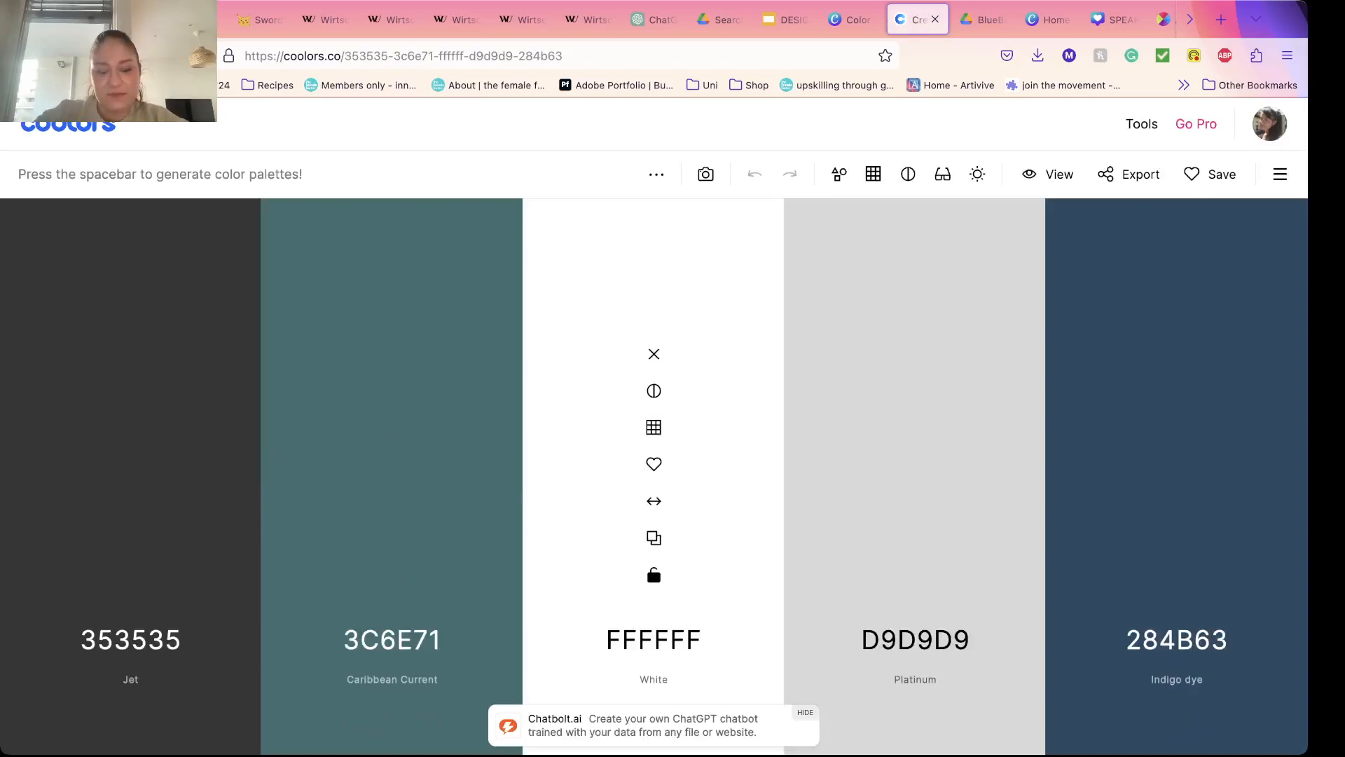
Step: Generate several new random color palettes until one contains light green B5EF8A
key(space)
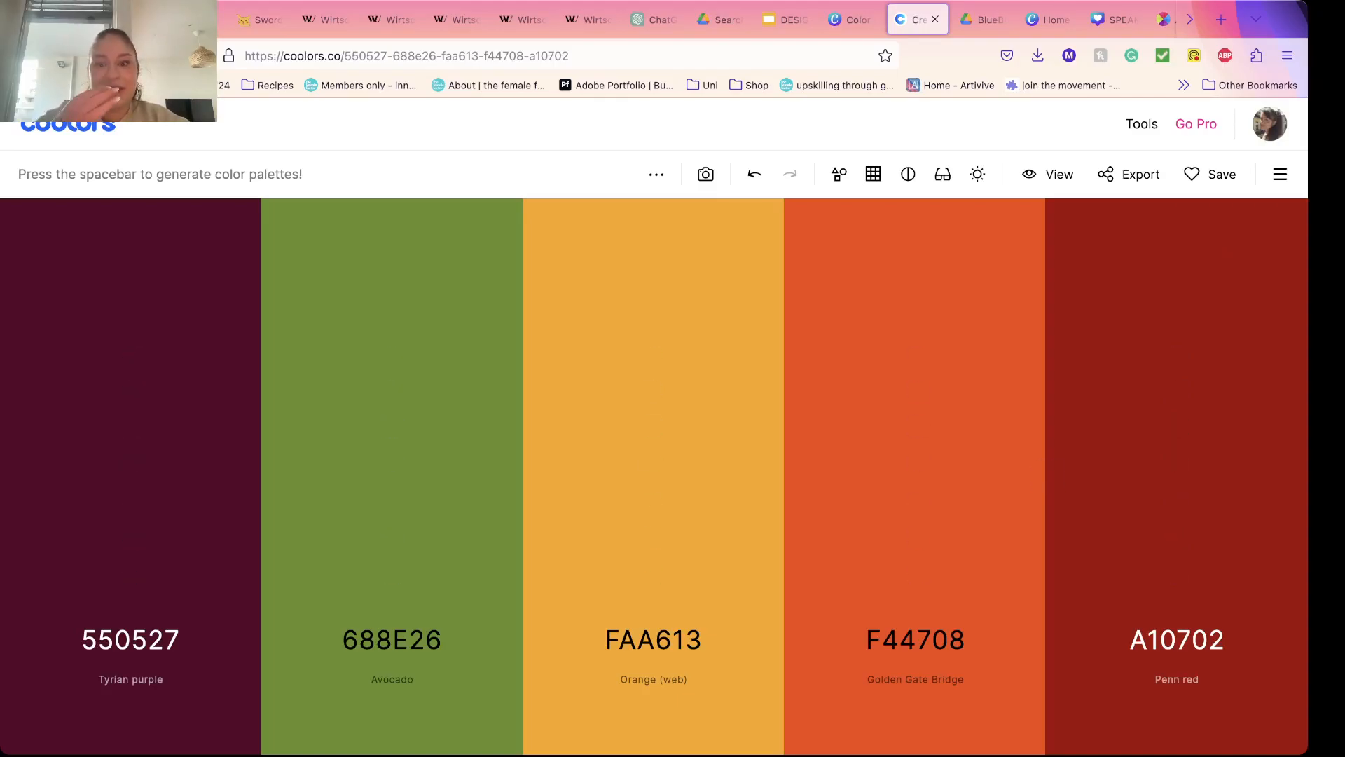
key(space)
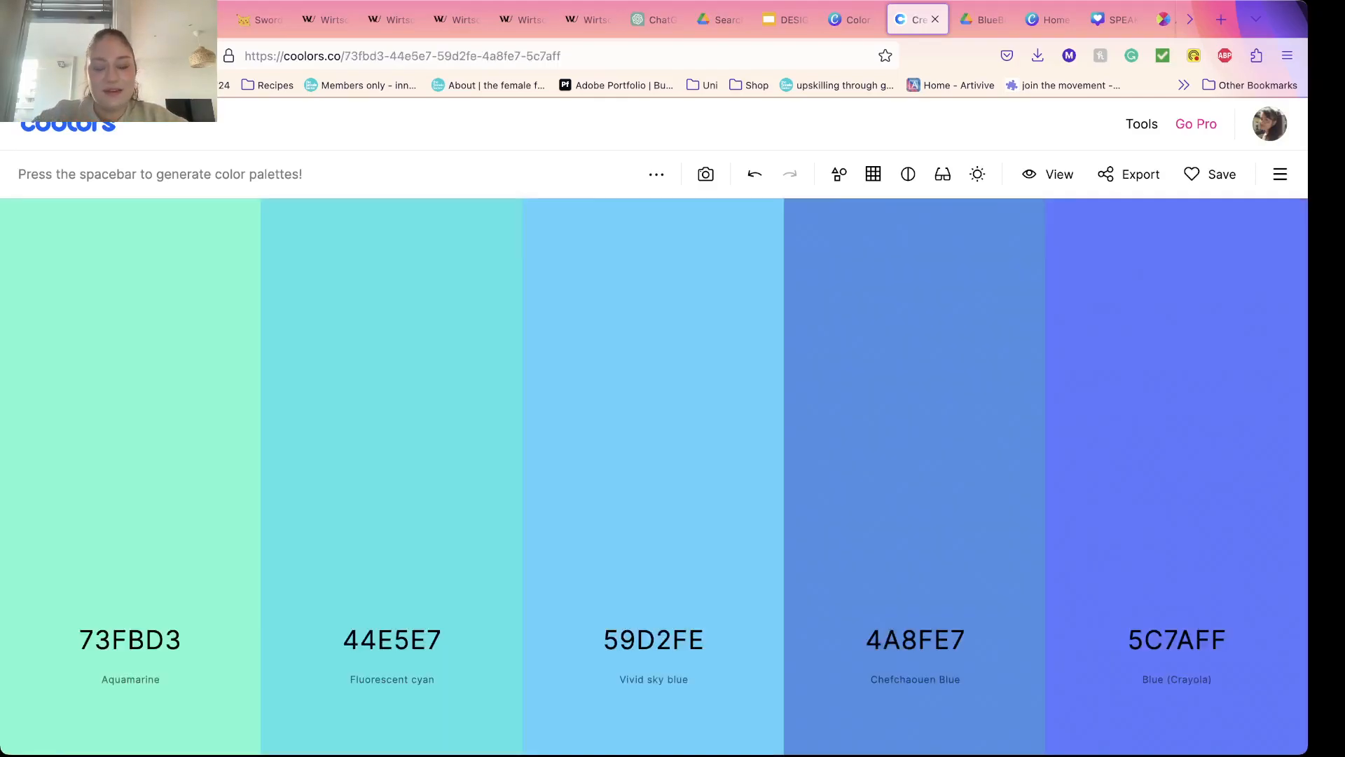
key(space)
key(space)
key(space)
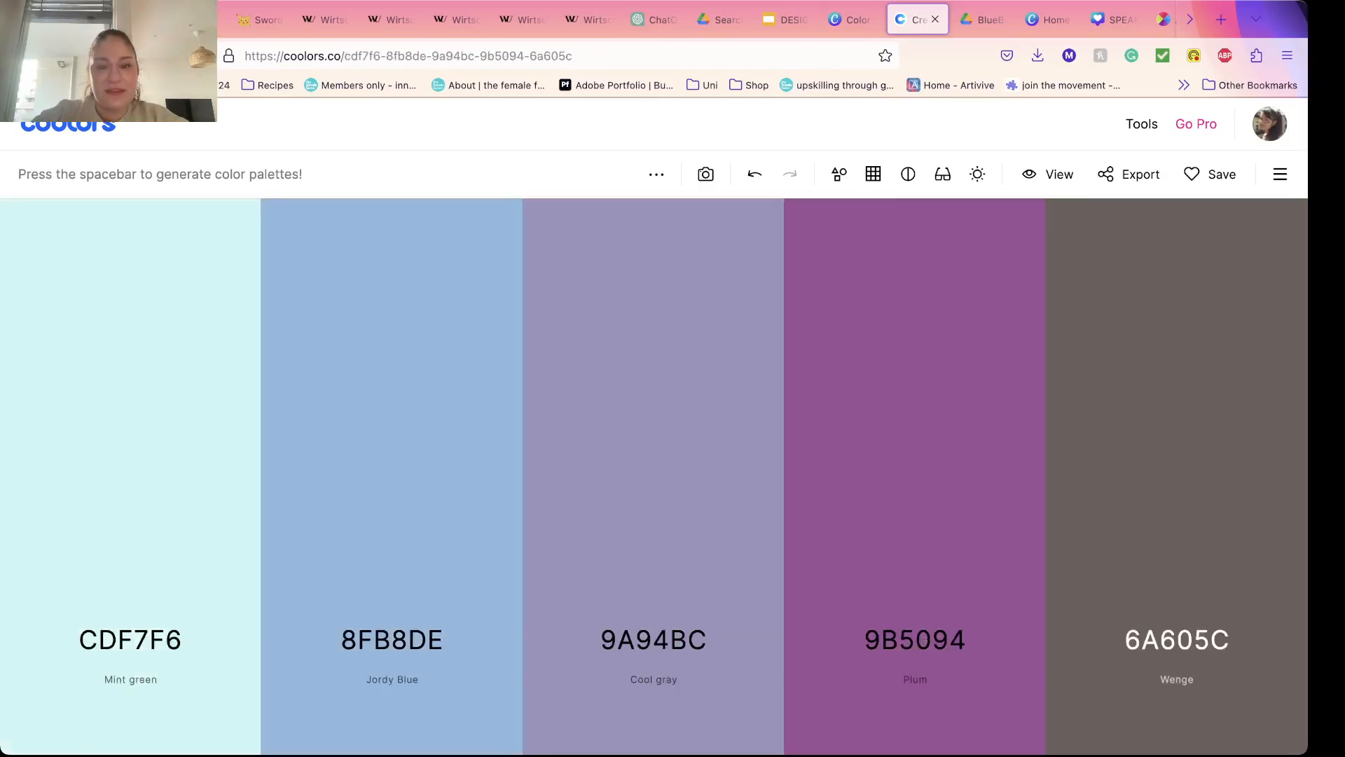
key(space)
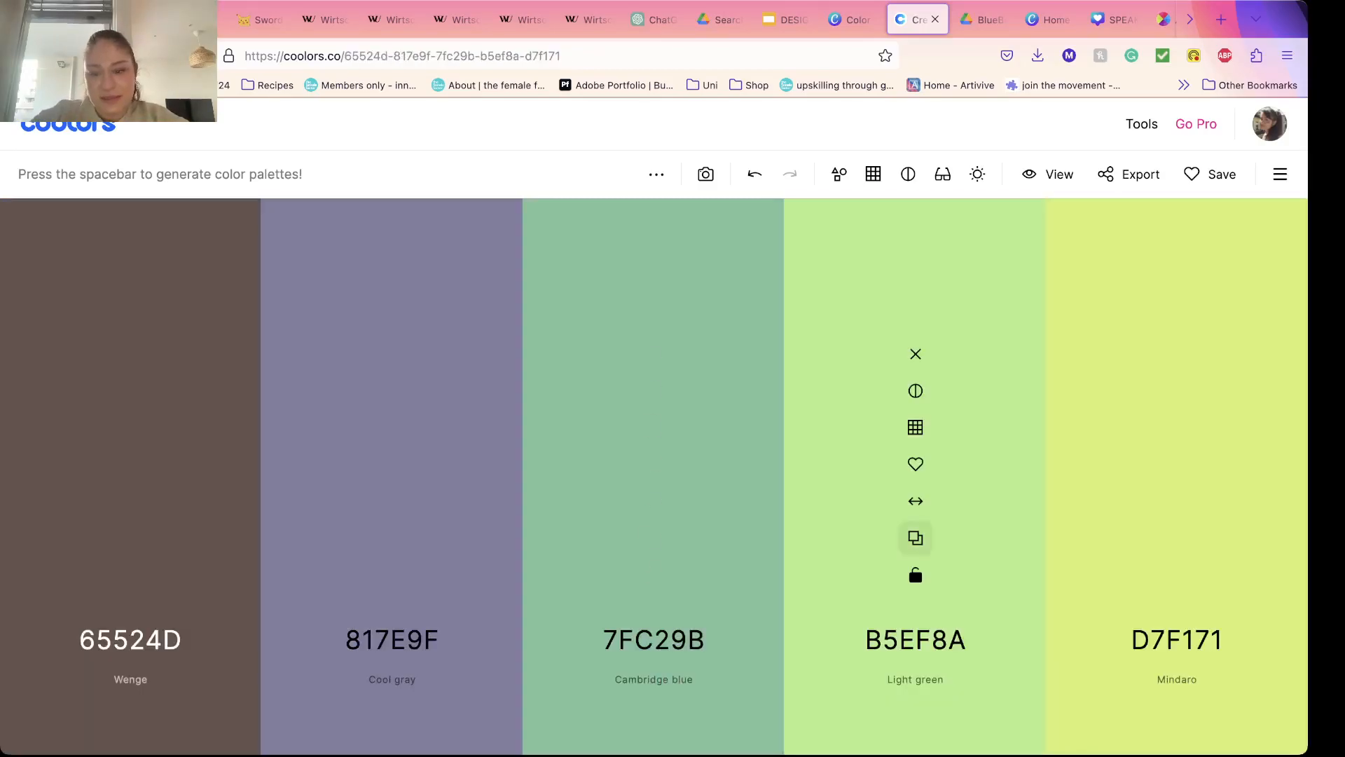
Step: Lock the light green color B5EF8A and generate new palettes around it until Russian violet 392061 comes up
click(916, 576)
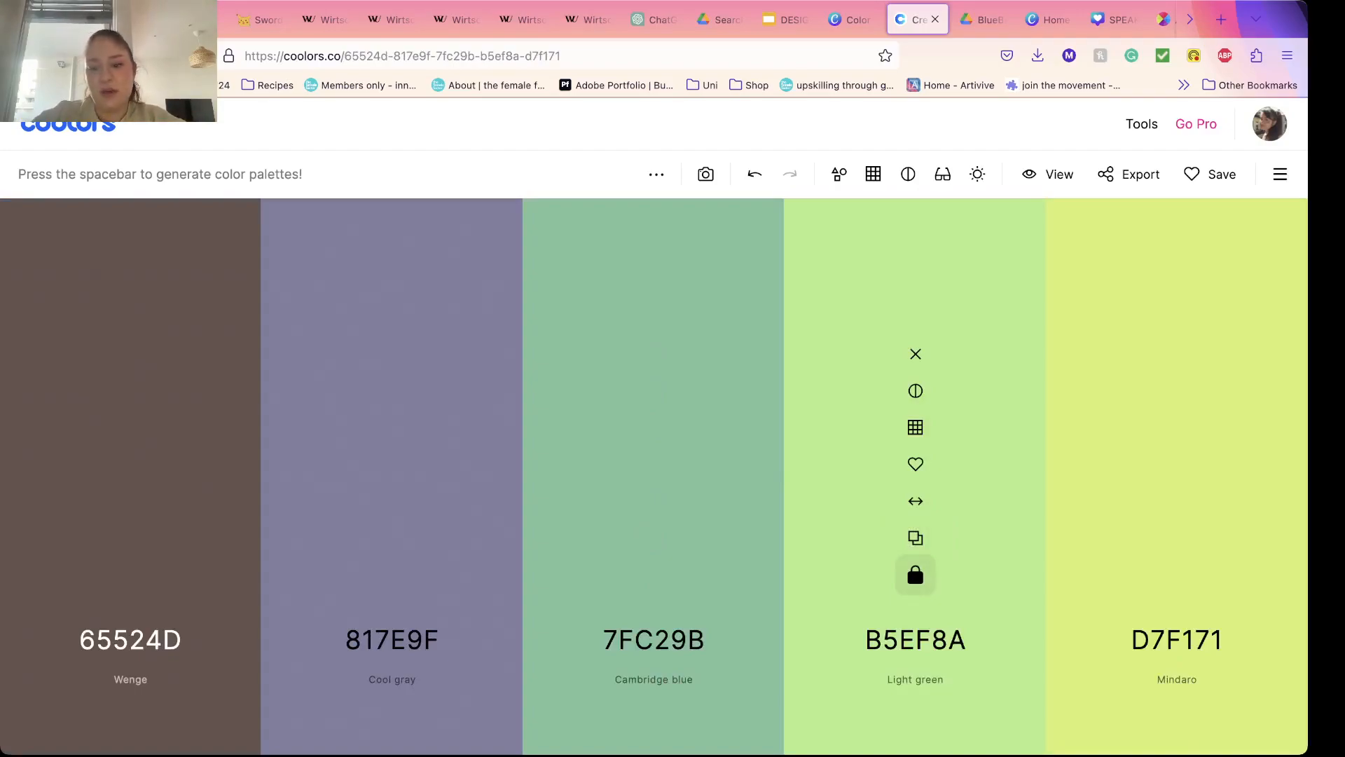
key(space)
key(space)
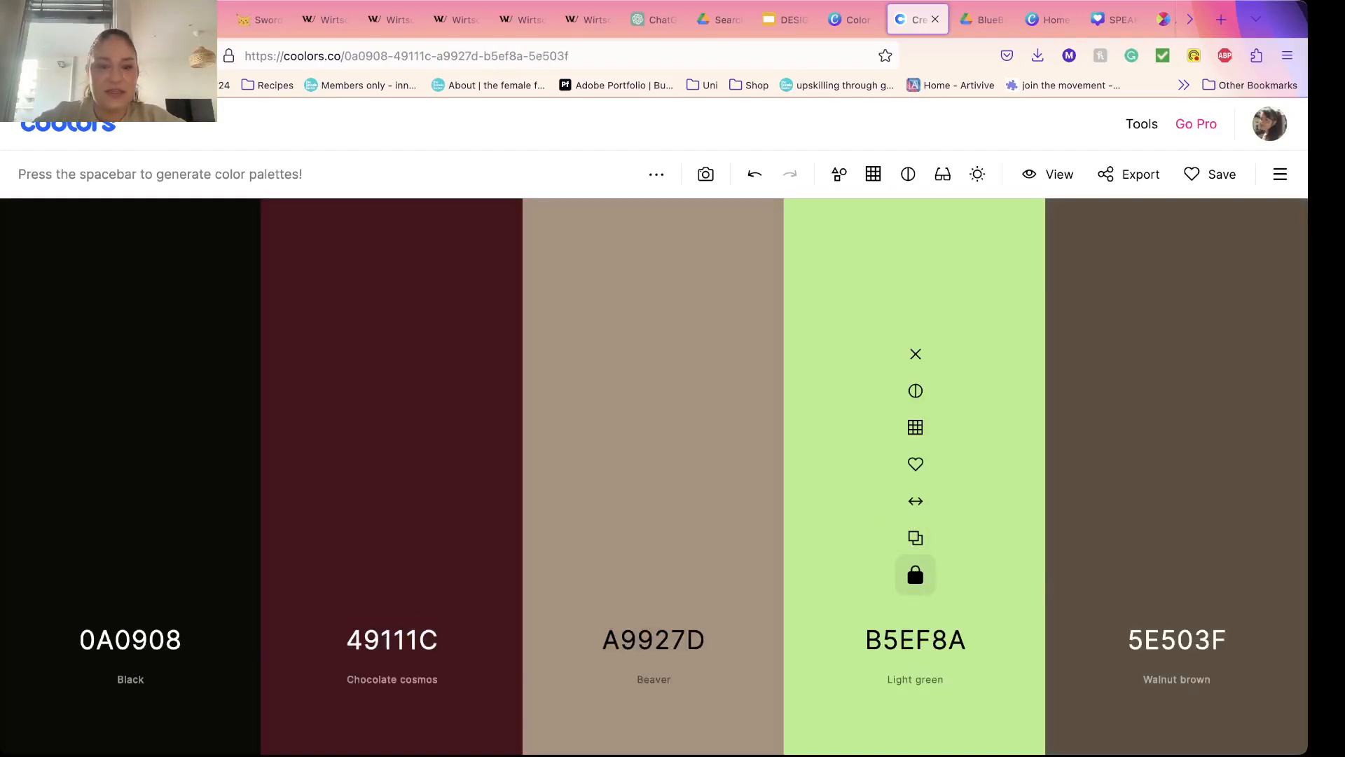
Step: Lock the Russian violet color 392061 as well and keep generating new palettes around the two locked colors
key(space)
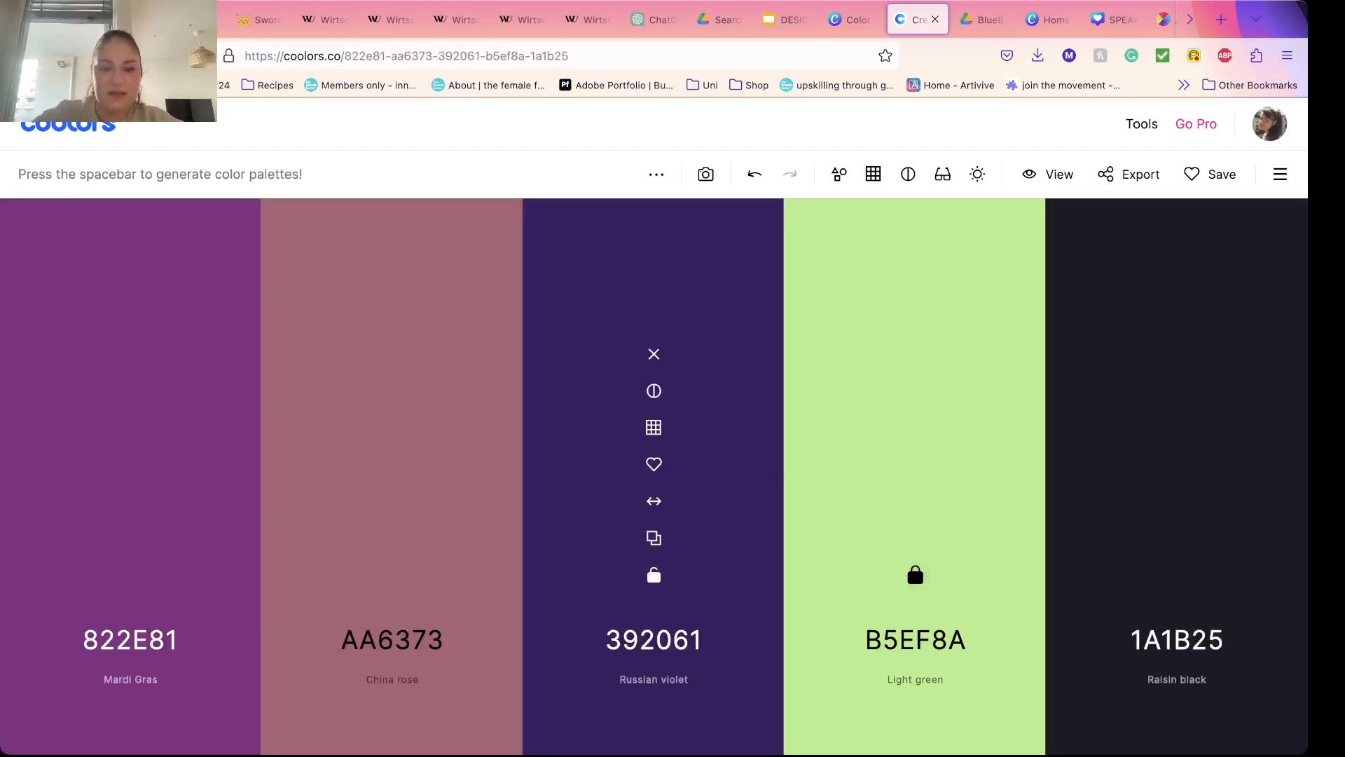
click(654, 575)
key(space)
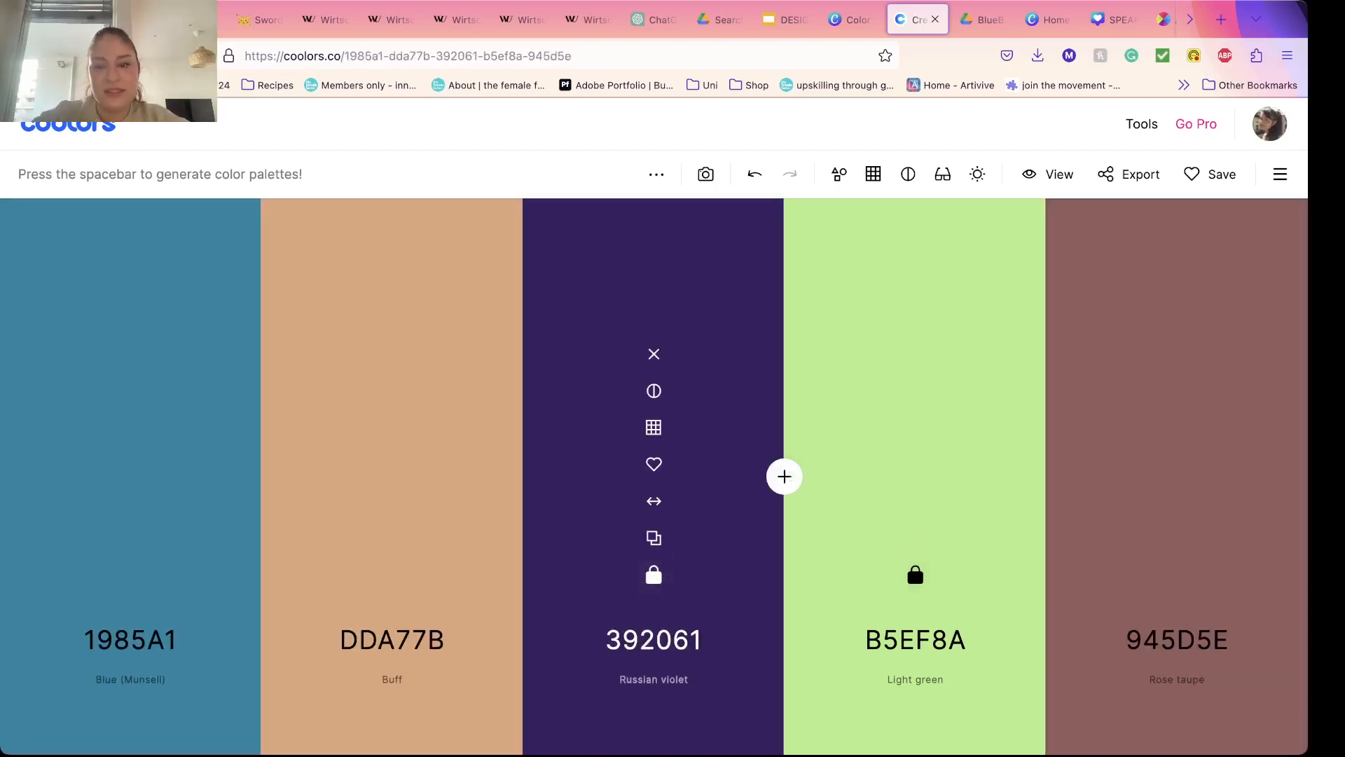
key(space)
key(space)
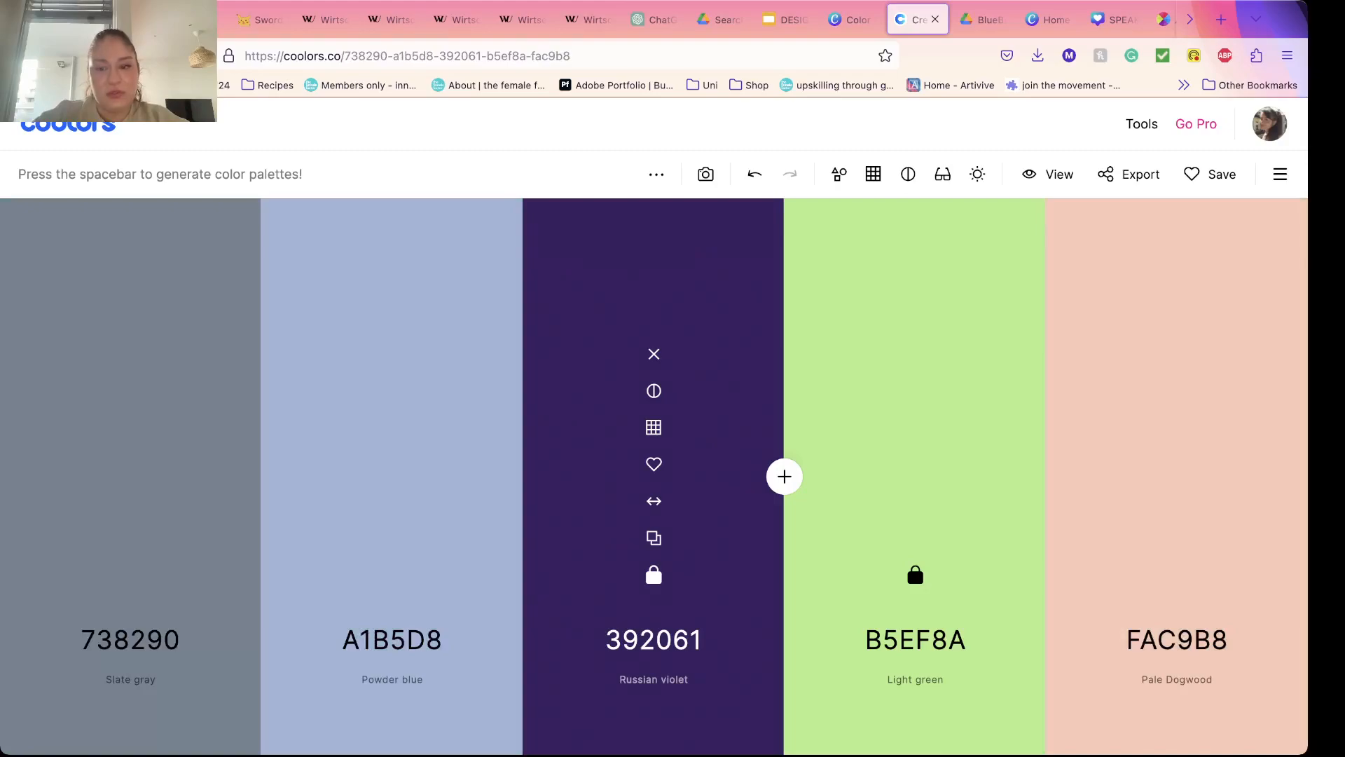
key(space)
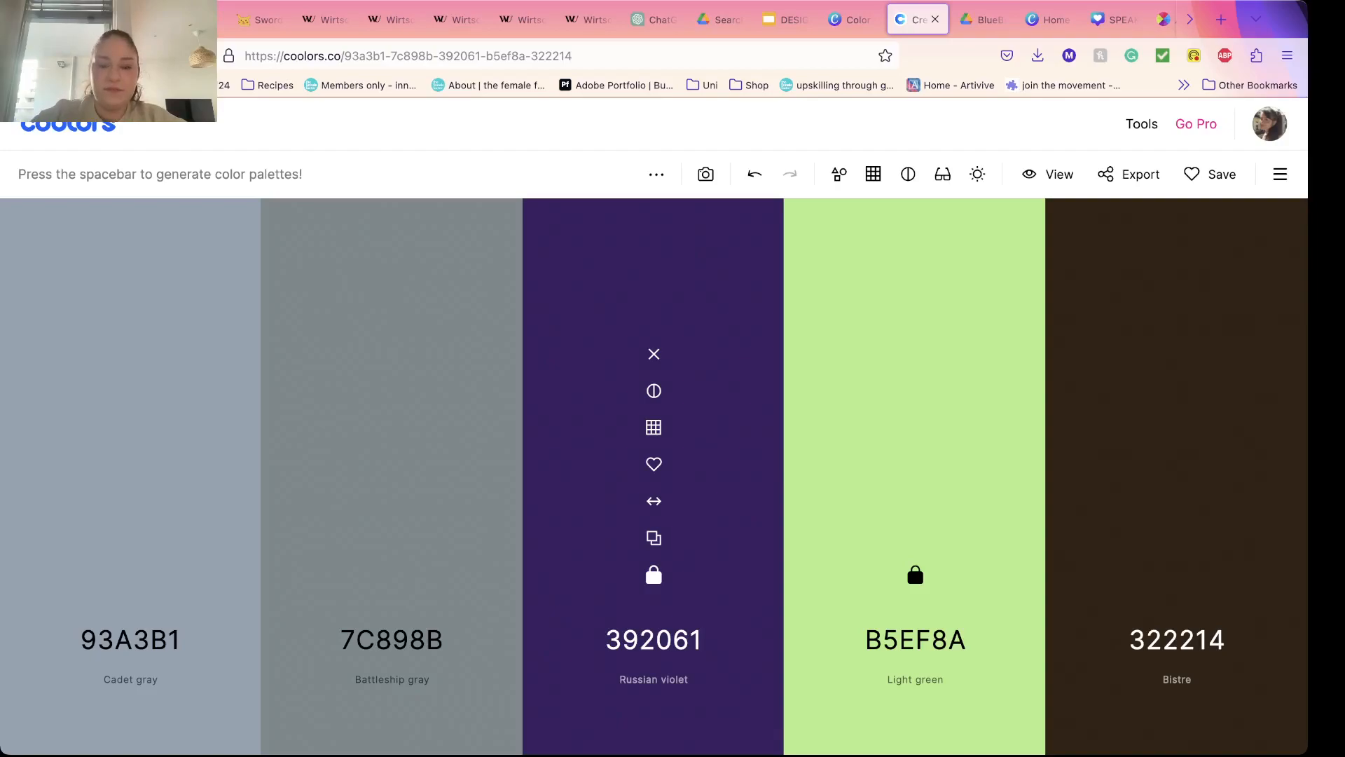
key(space)
key(space)
key(space)
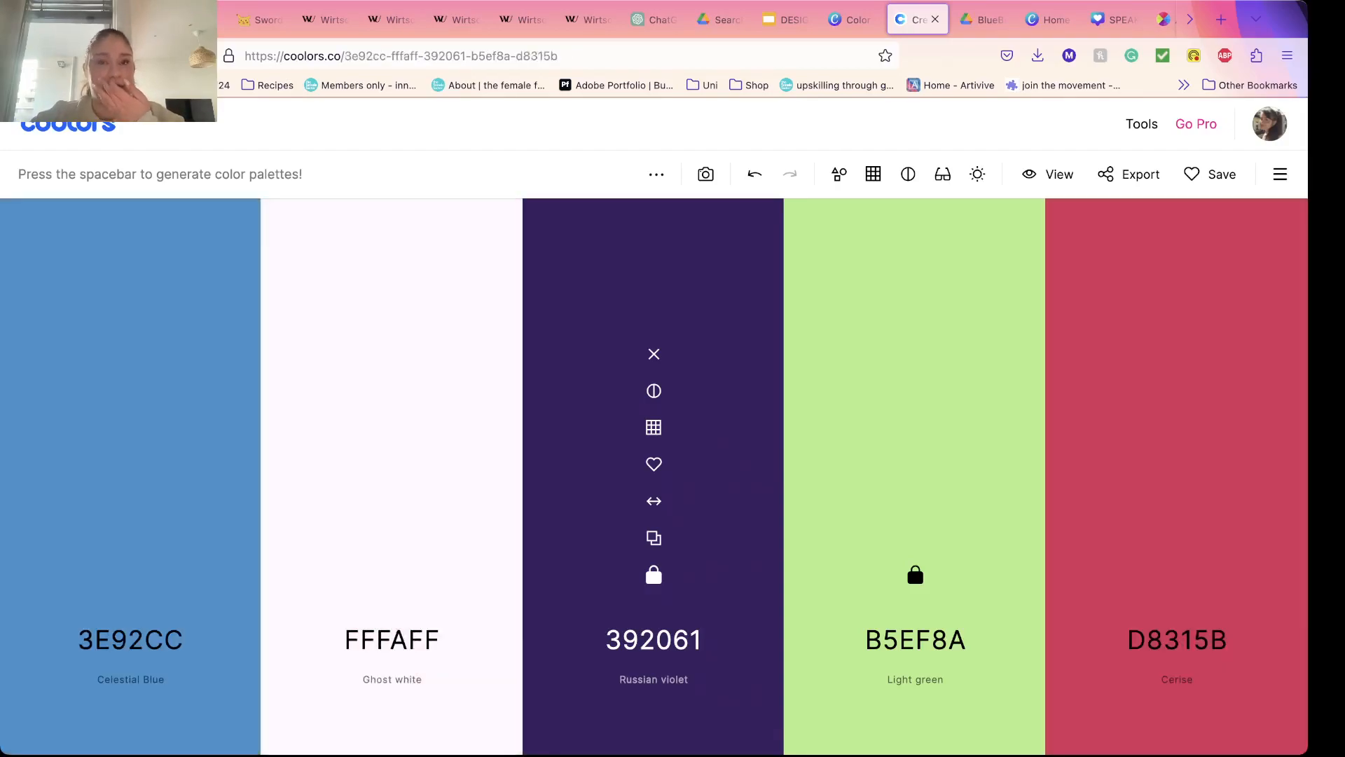
key(space)
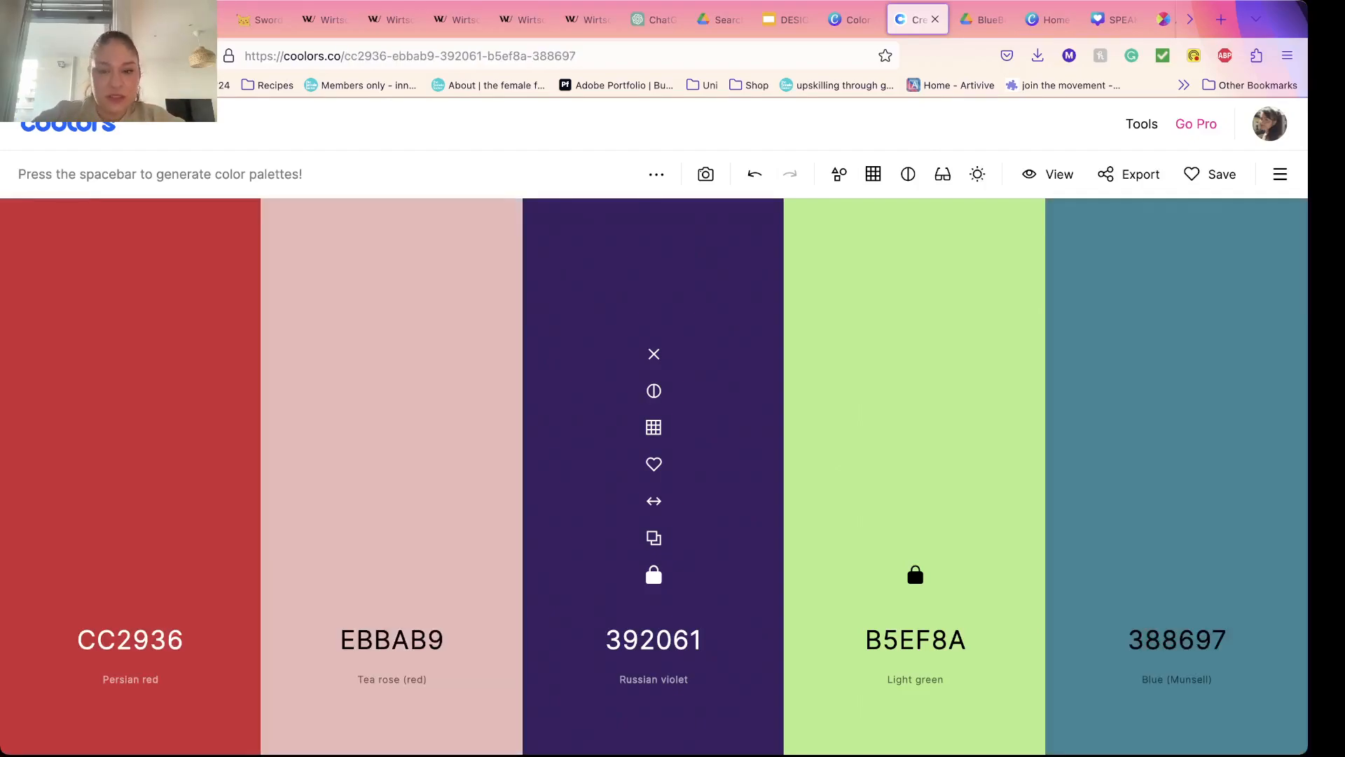
key(space)
key(space)
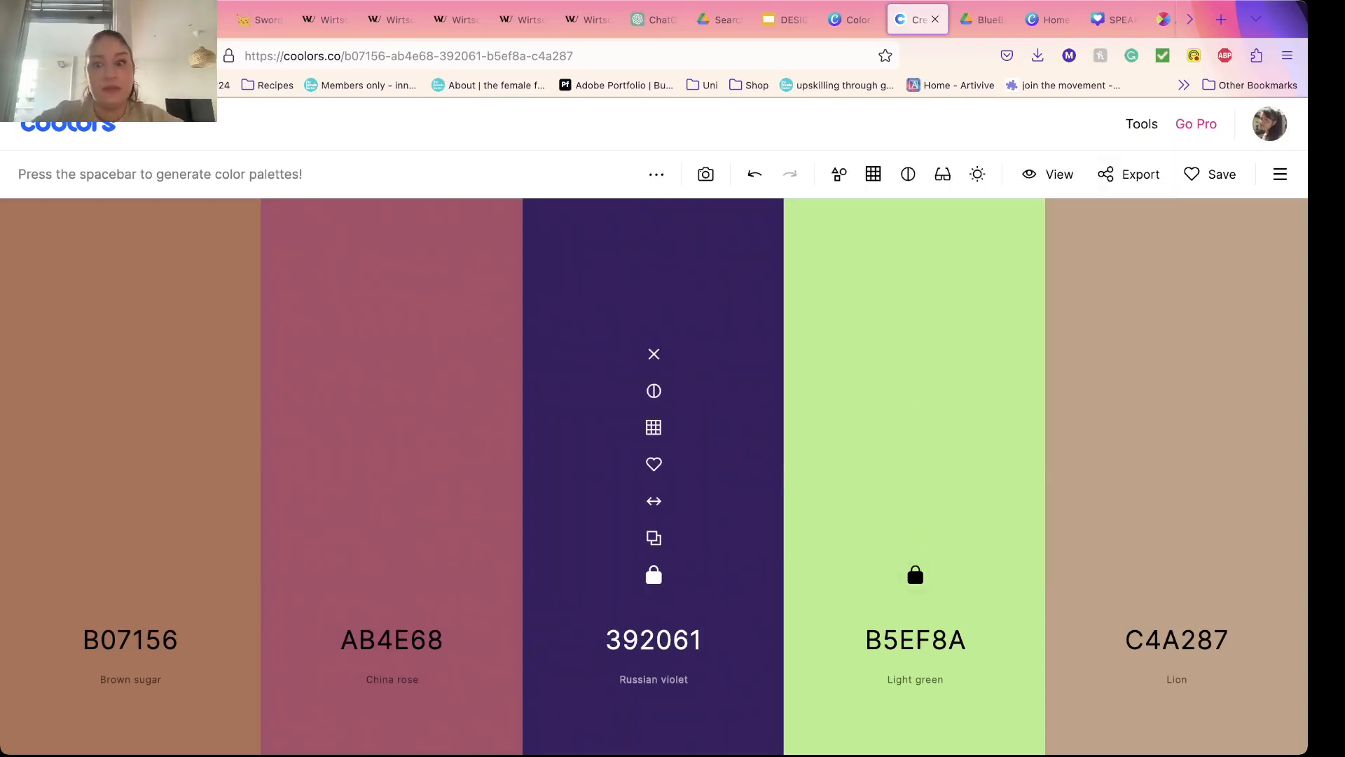
key(space)
key(space)
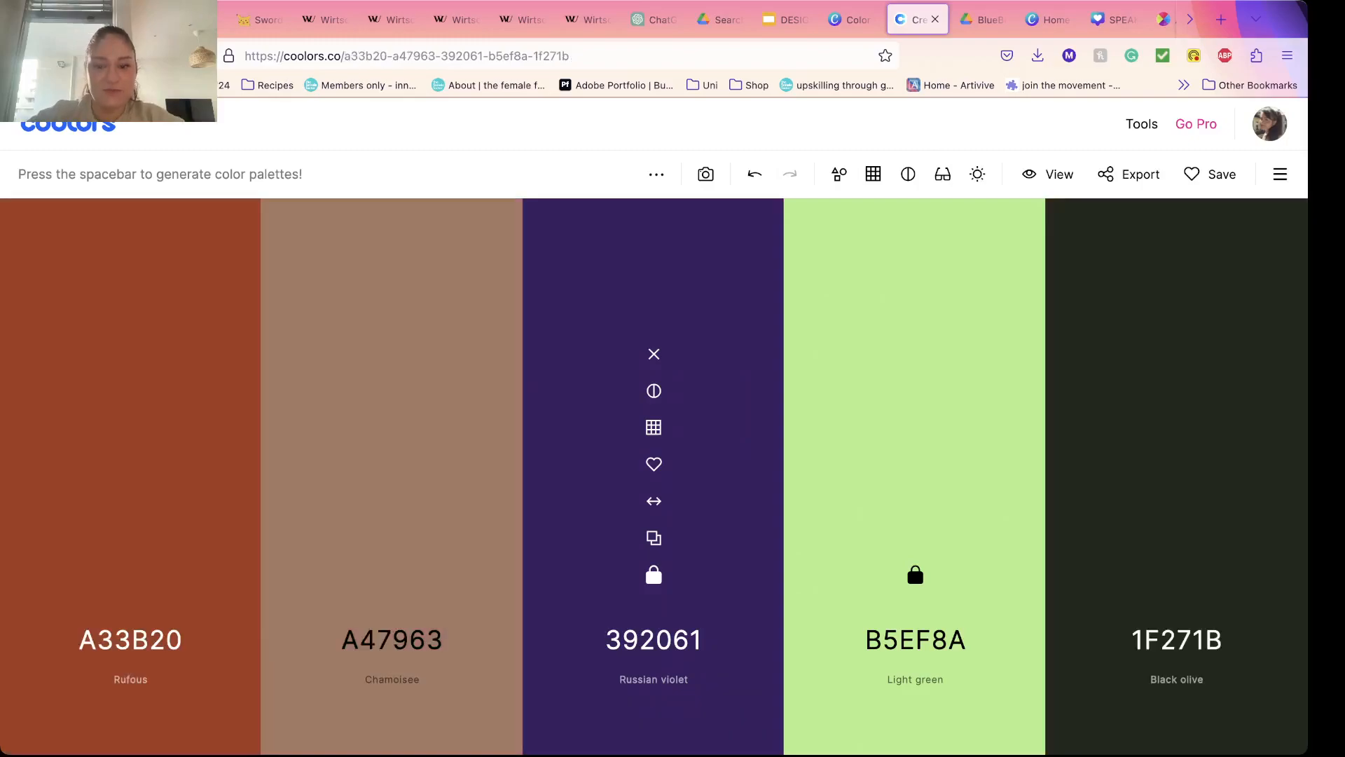
key(space)
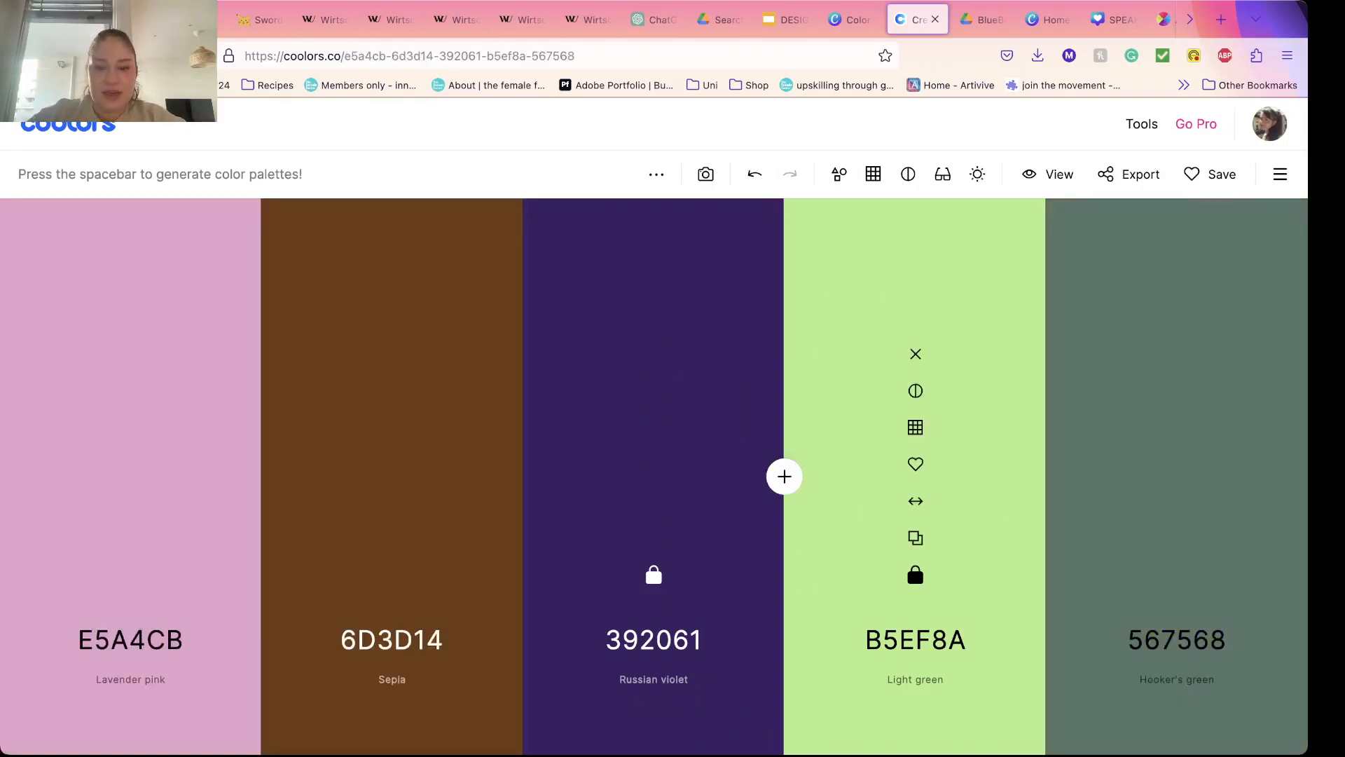
Step: Add an intermediate color between Russian violet and light green, and remove it again
click(783, 475)
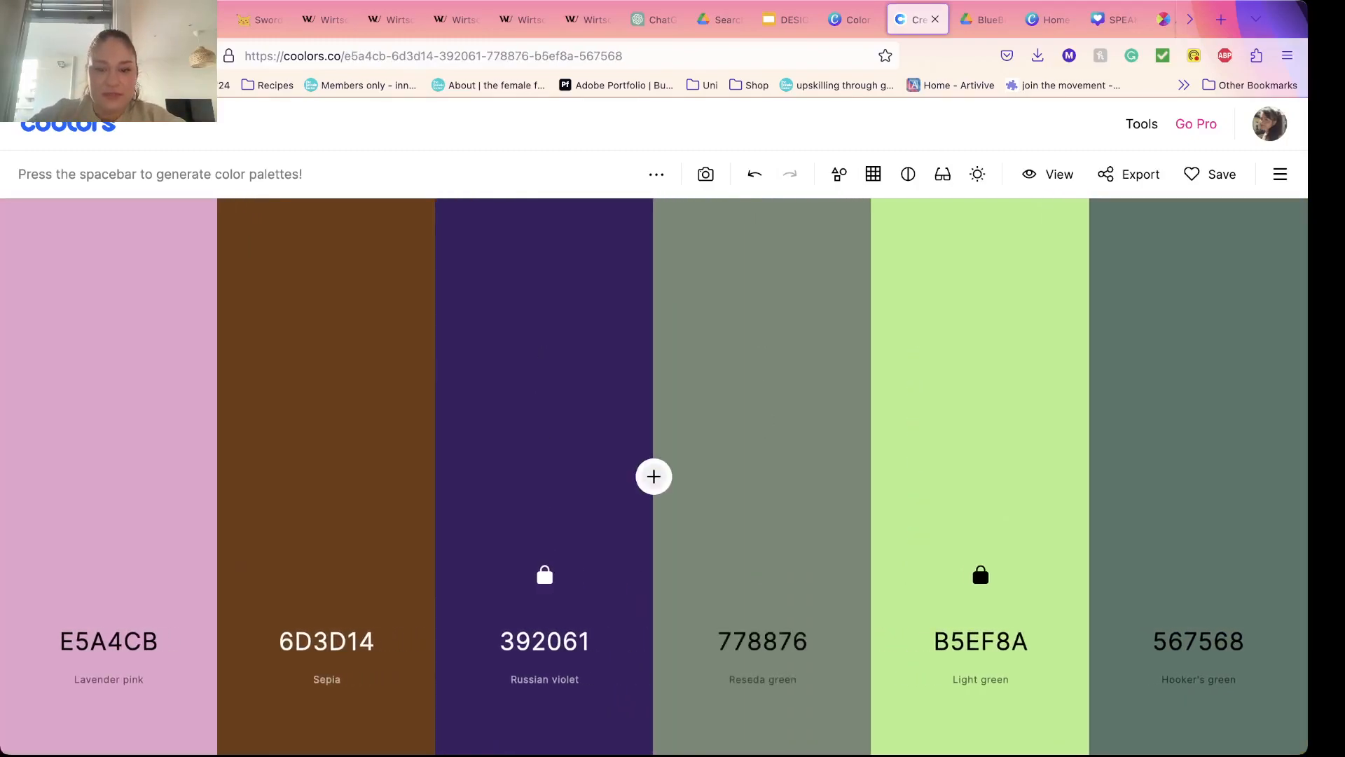
click(763, 354)
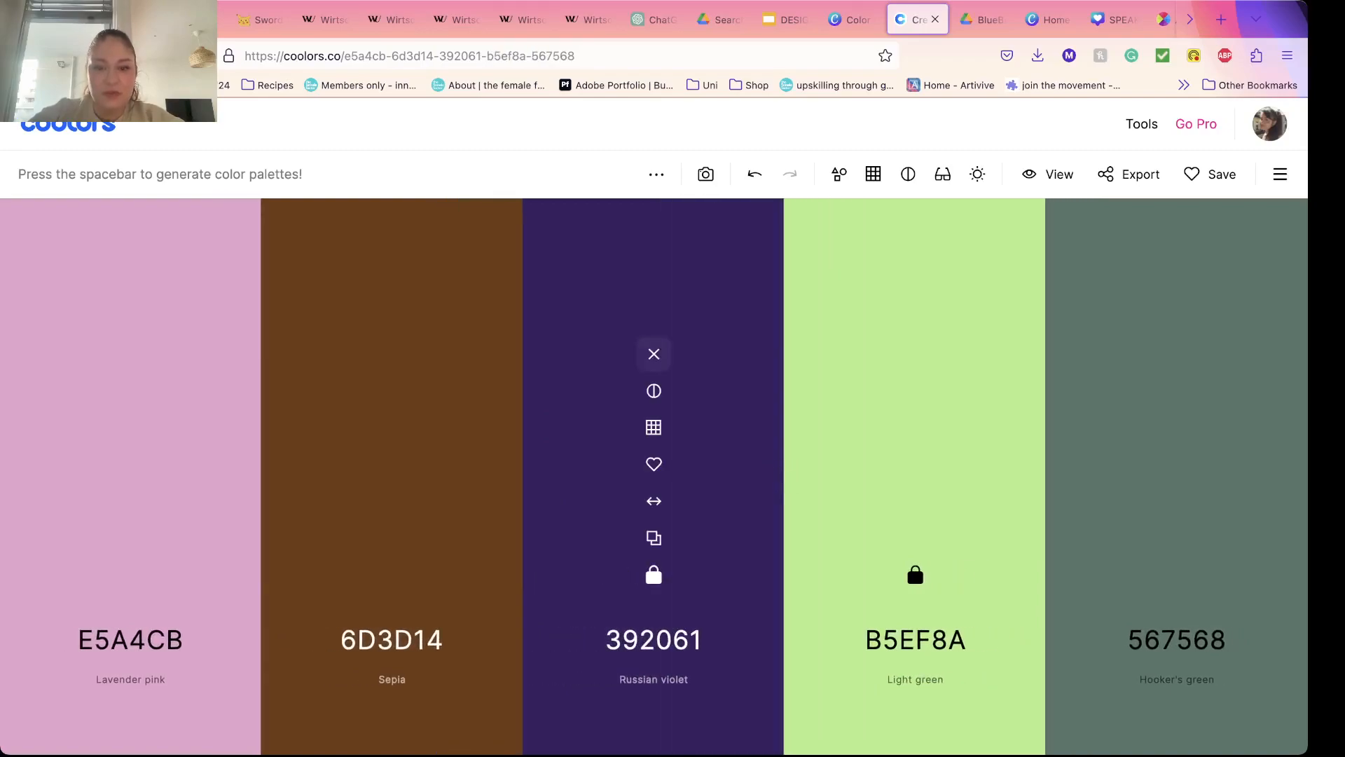
Step: Remove the locked Russian violet color from the palette and regenerate the remaining unlocked colors around light green
click(653, 354)
key(space)
key(space)
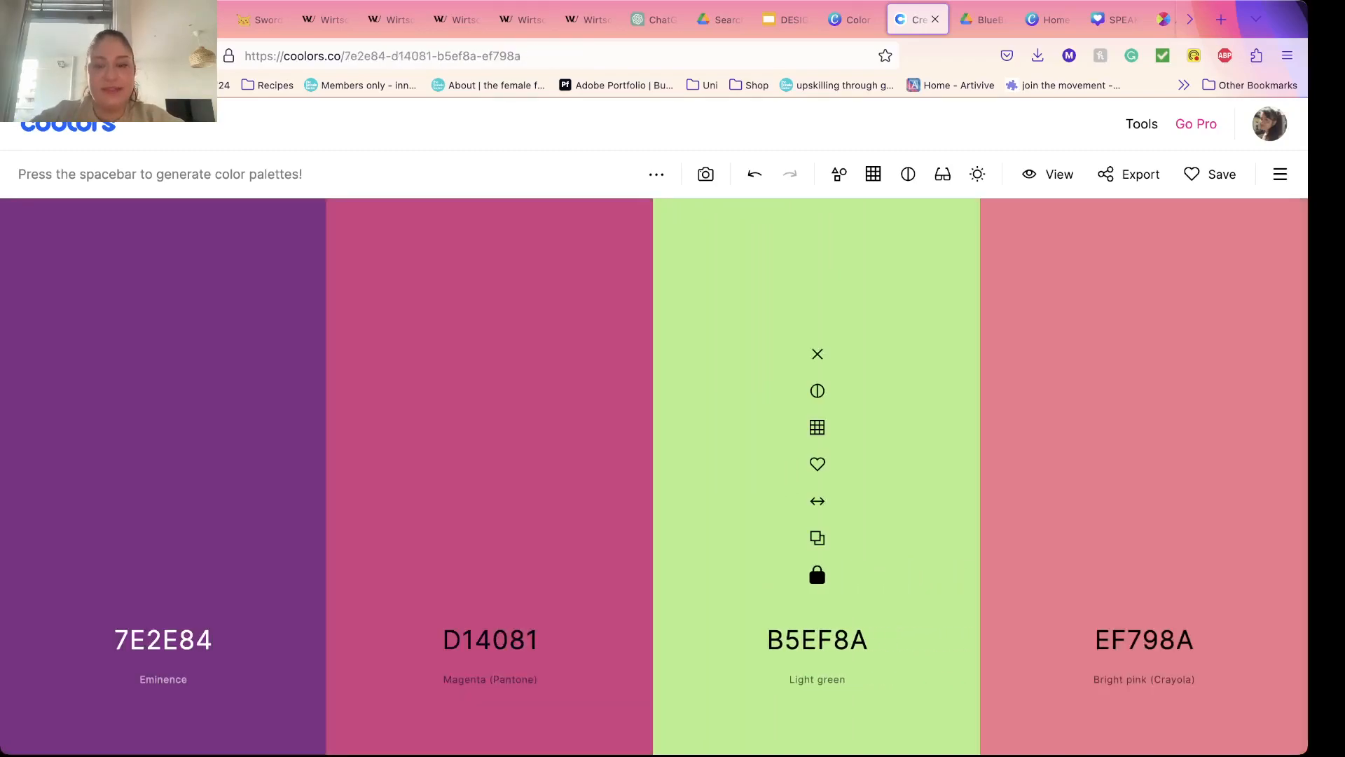
Step: Return to the Google Slides deck, start the slideshow from the Color Palettes slide, and advance to the People slide
click(785, 20)
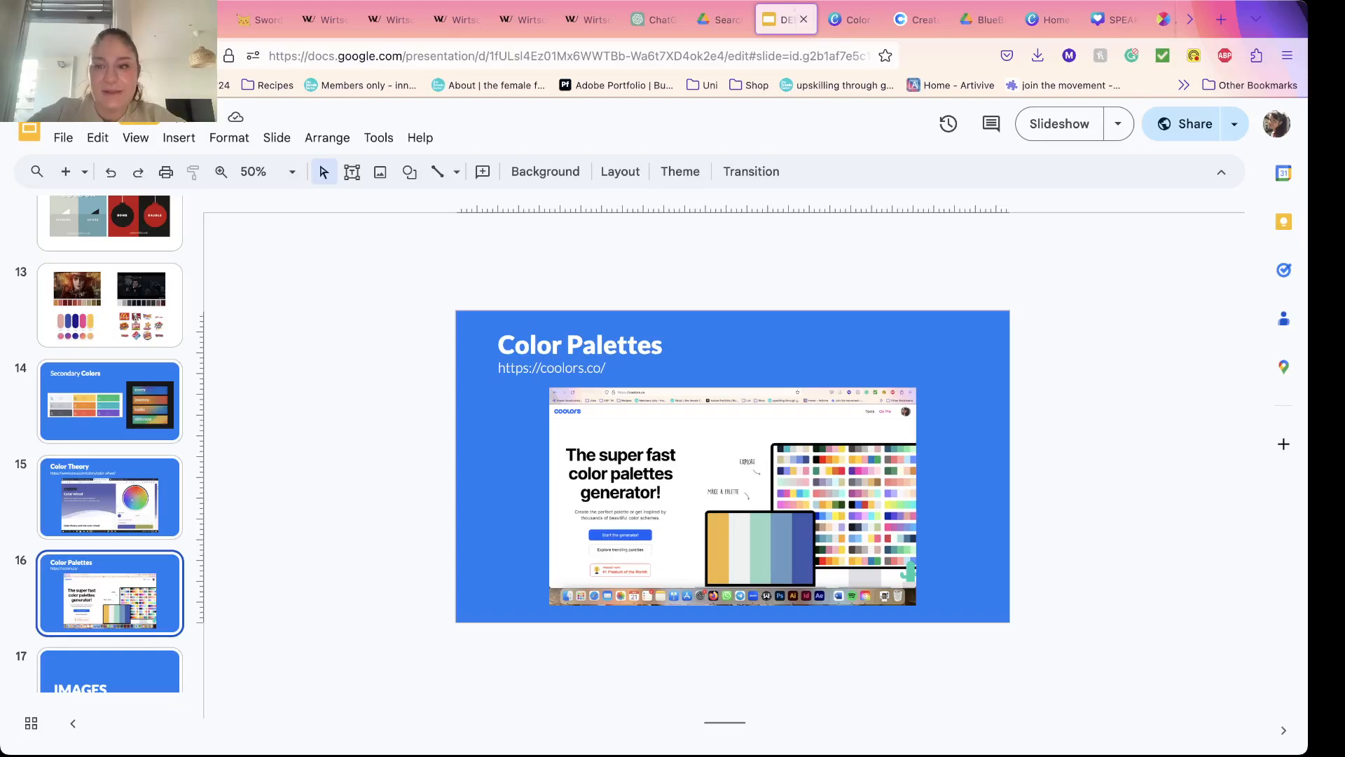
click(1060, 124)
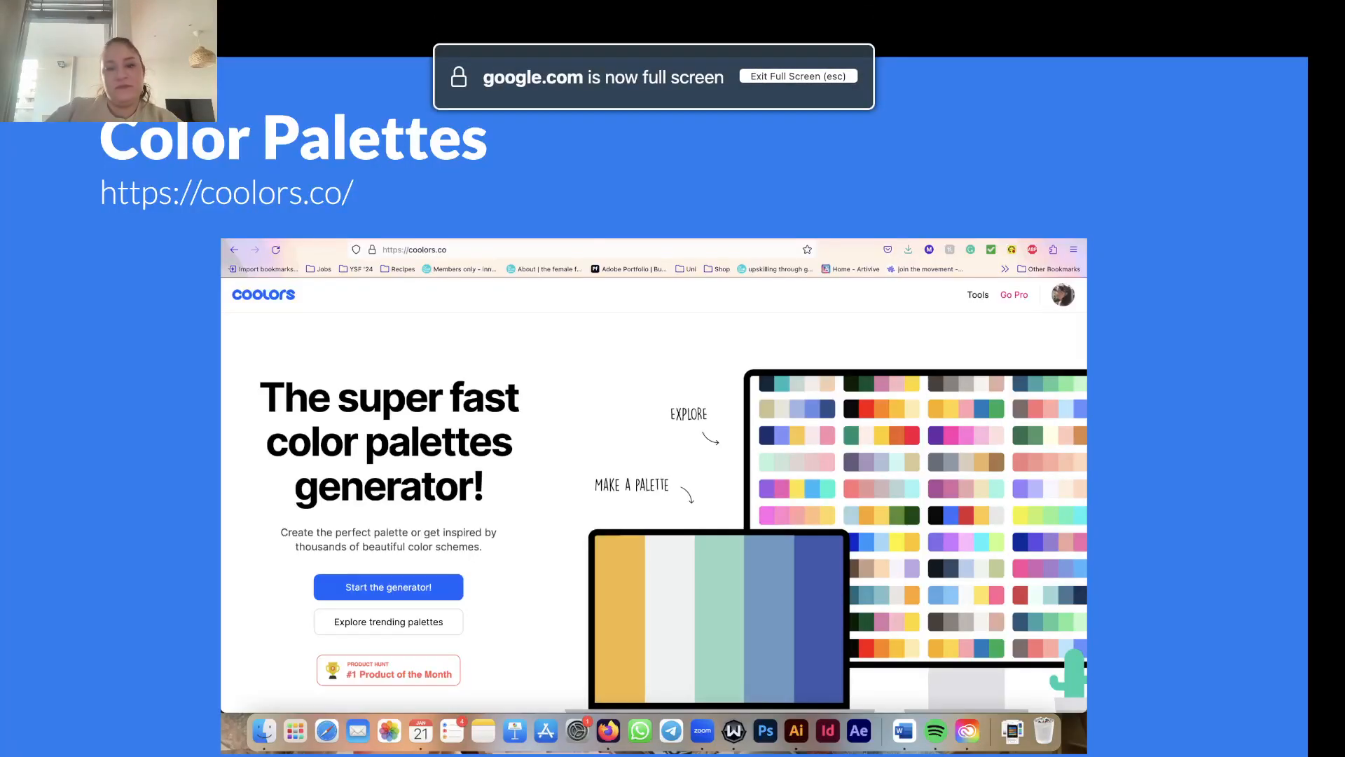
key(Right)
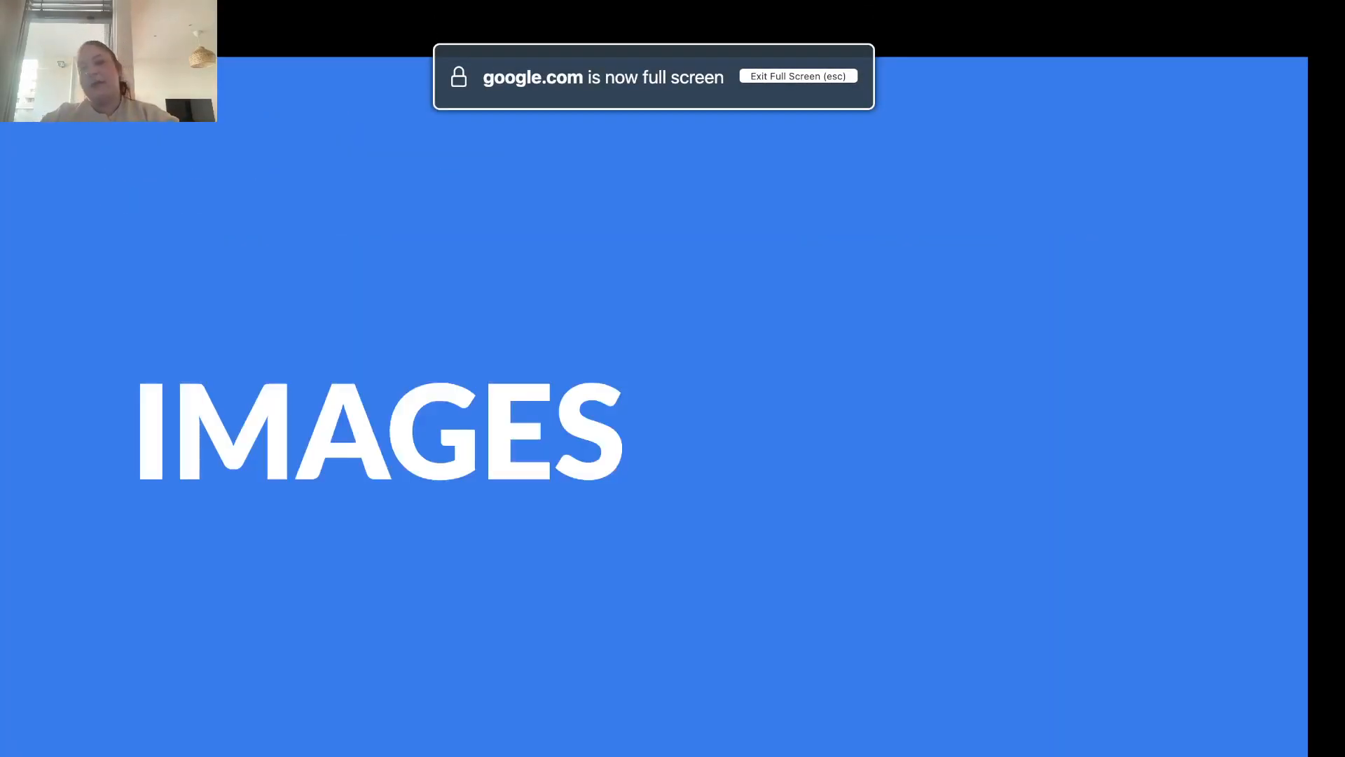
key(Right)
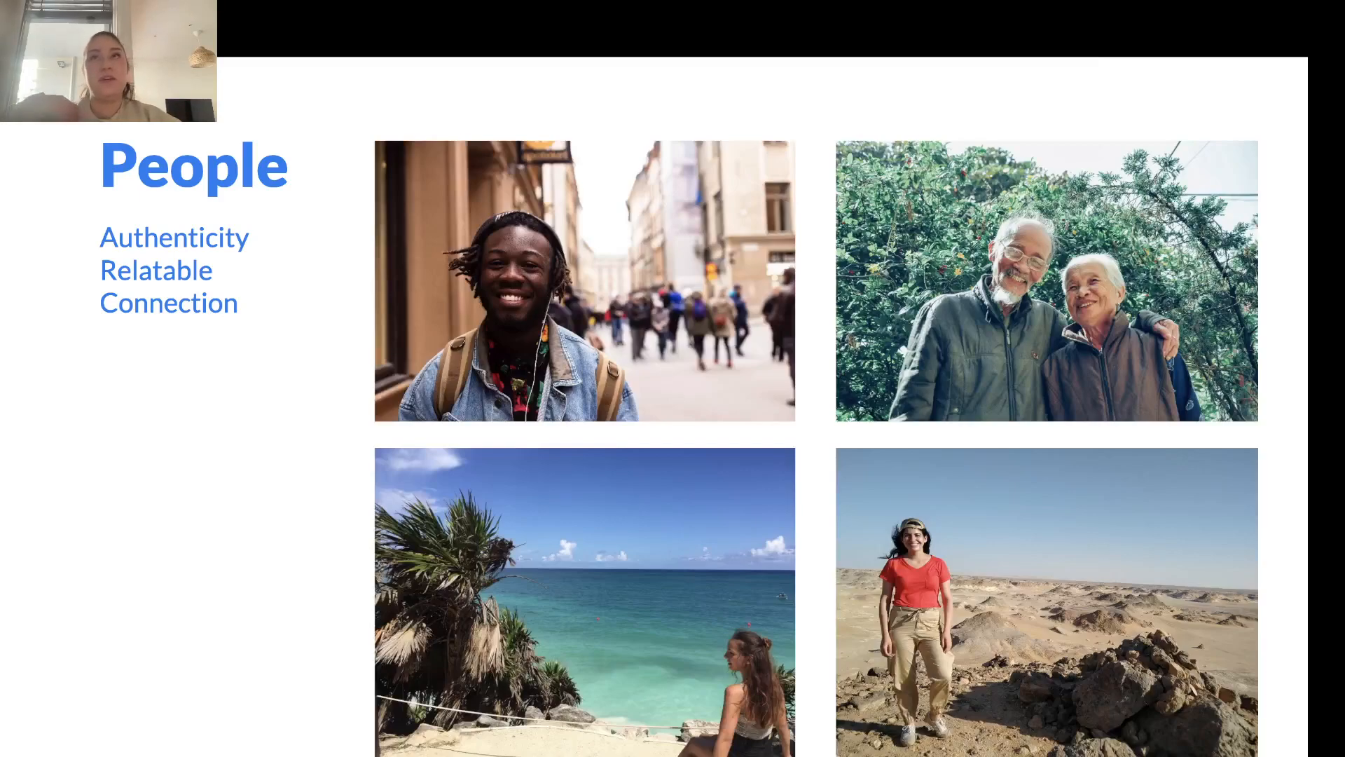
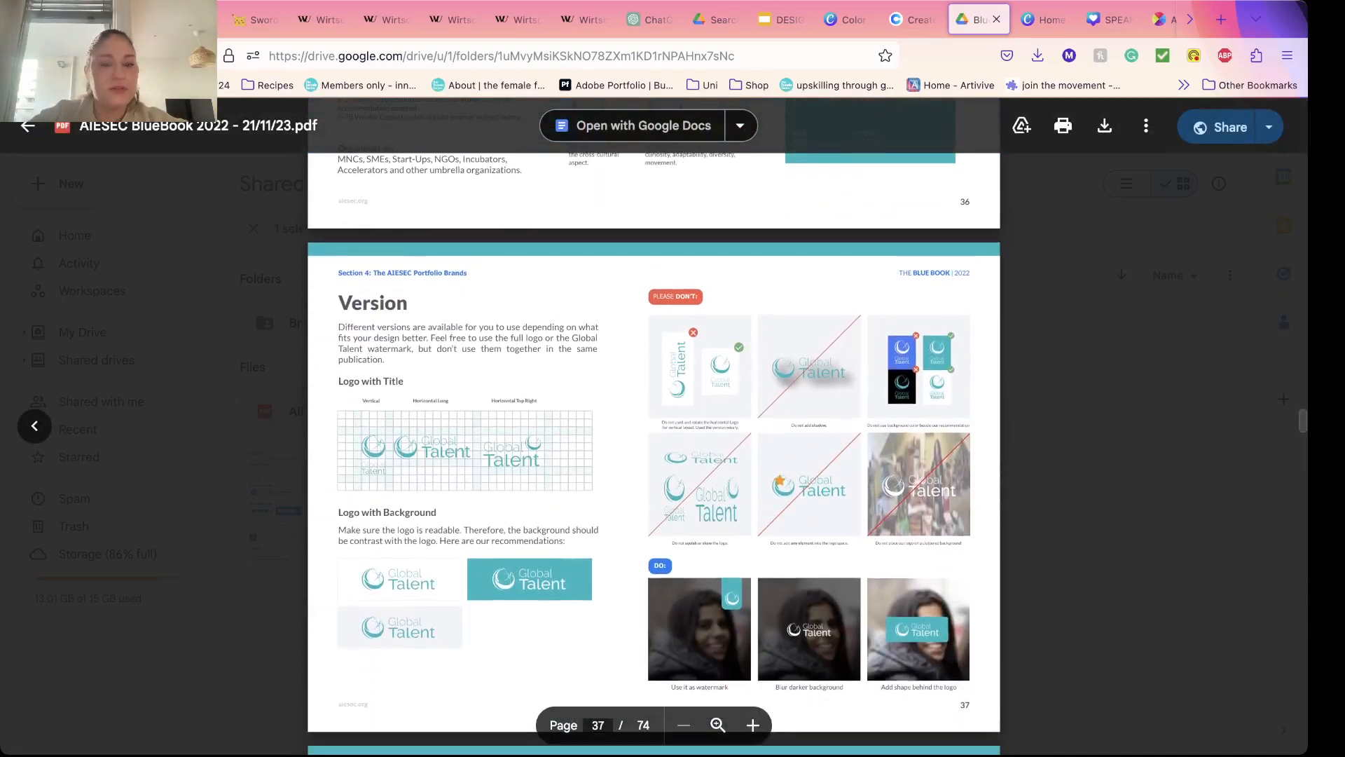
Step: Look through the AIESEC Blue Book's Global Talent and Global Teacher pages, covering logo versions, brand colors, value propositions and benefits
scroll(653, 421, up, 5)
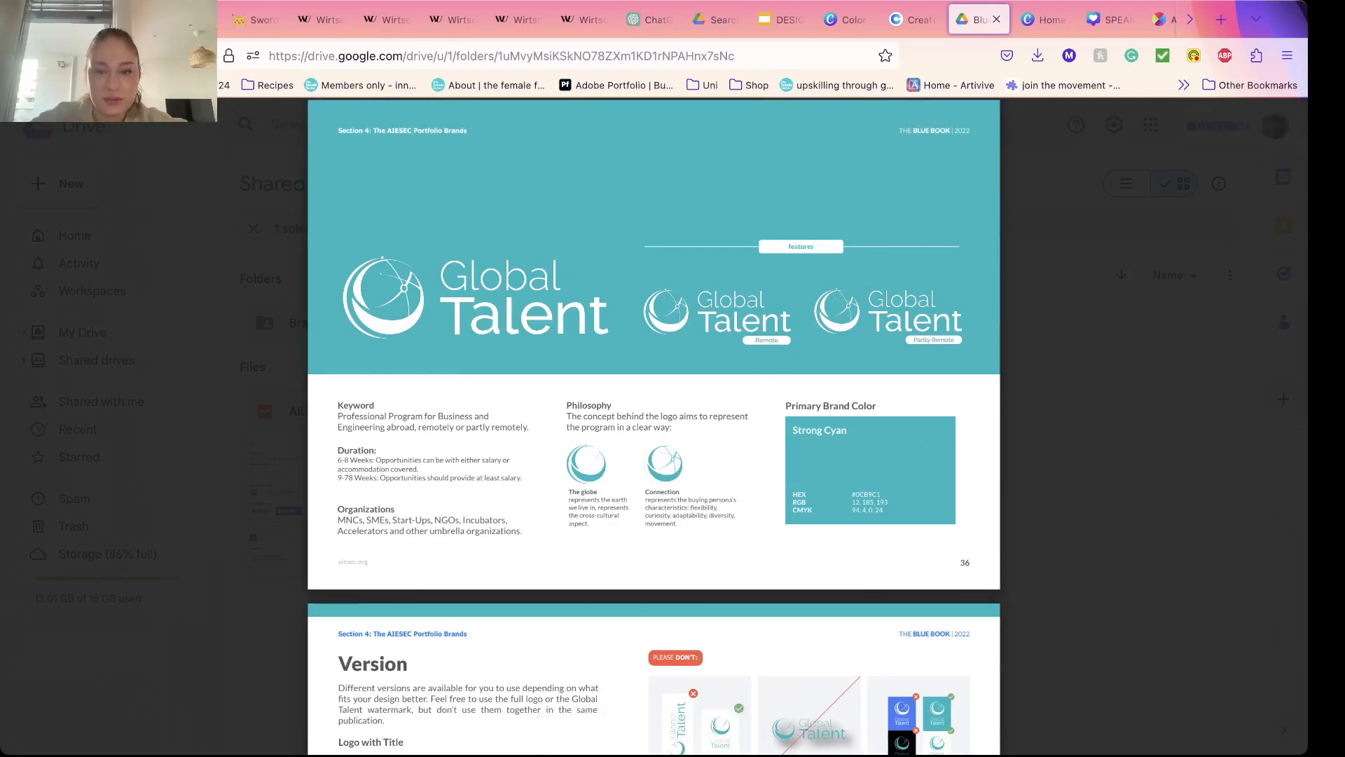
scroll(654, 420, down, 1)
scroll(653, 421, down, 10)
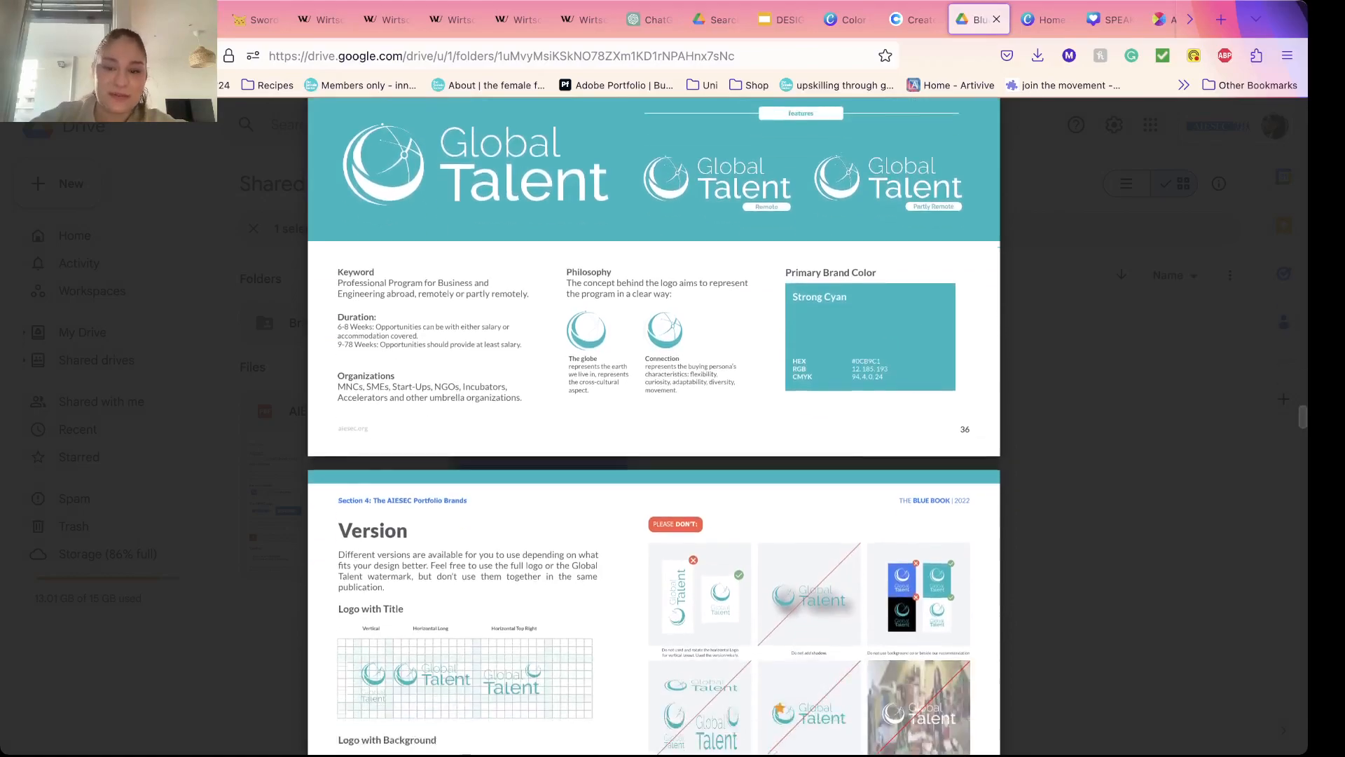
scroll(654, 420, down, 6)
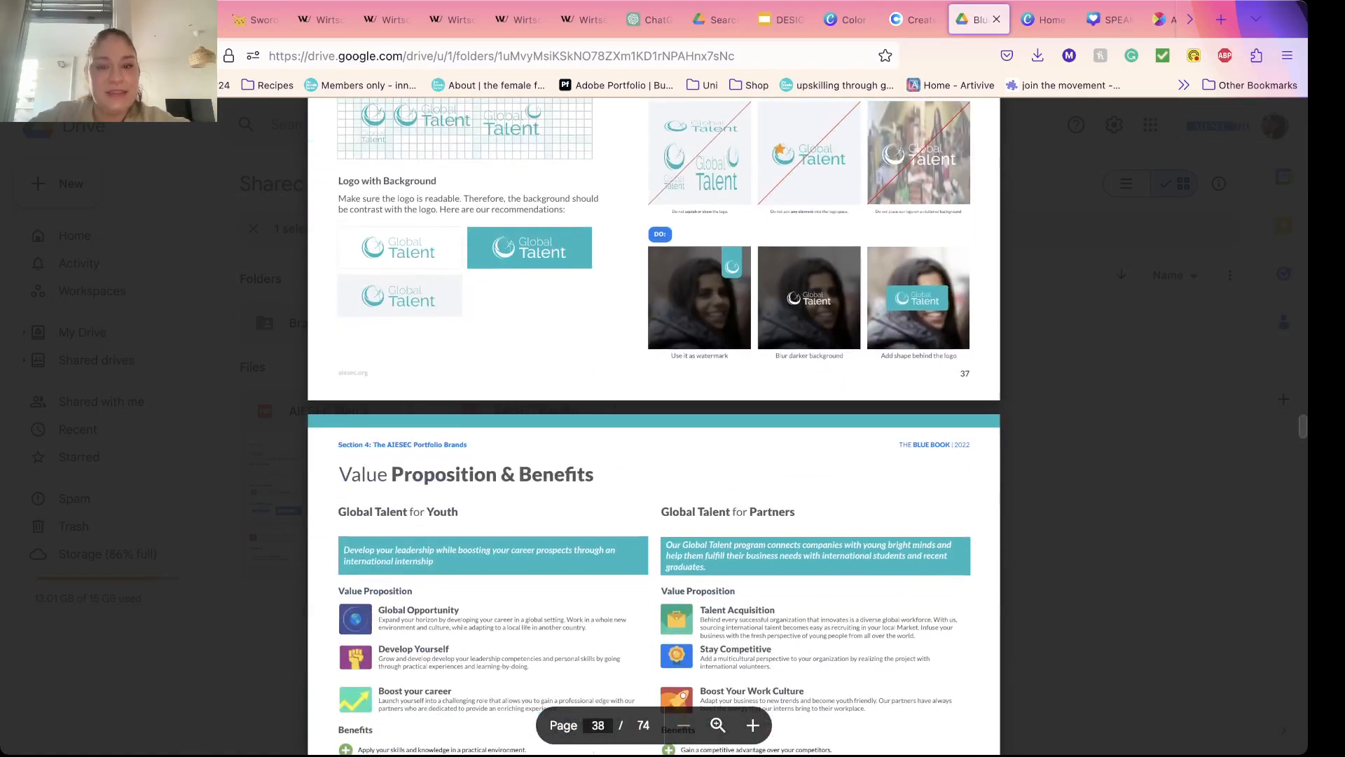
scroll(654, 421, down, 20)
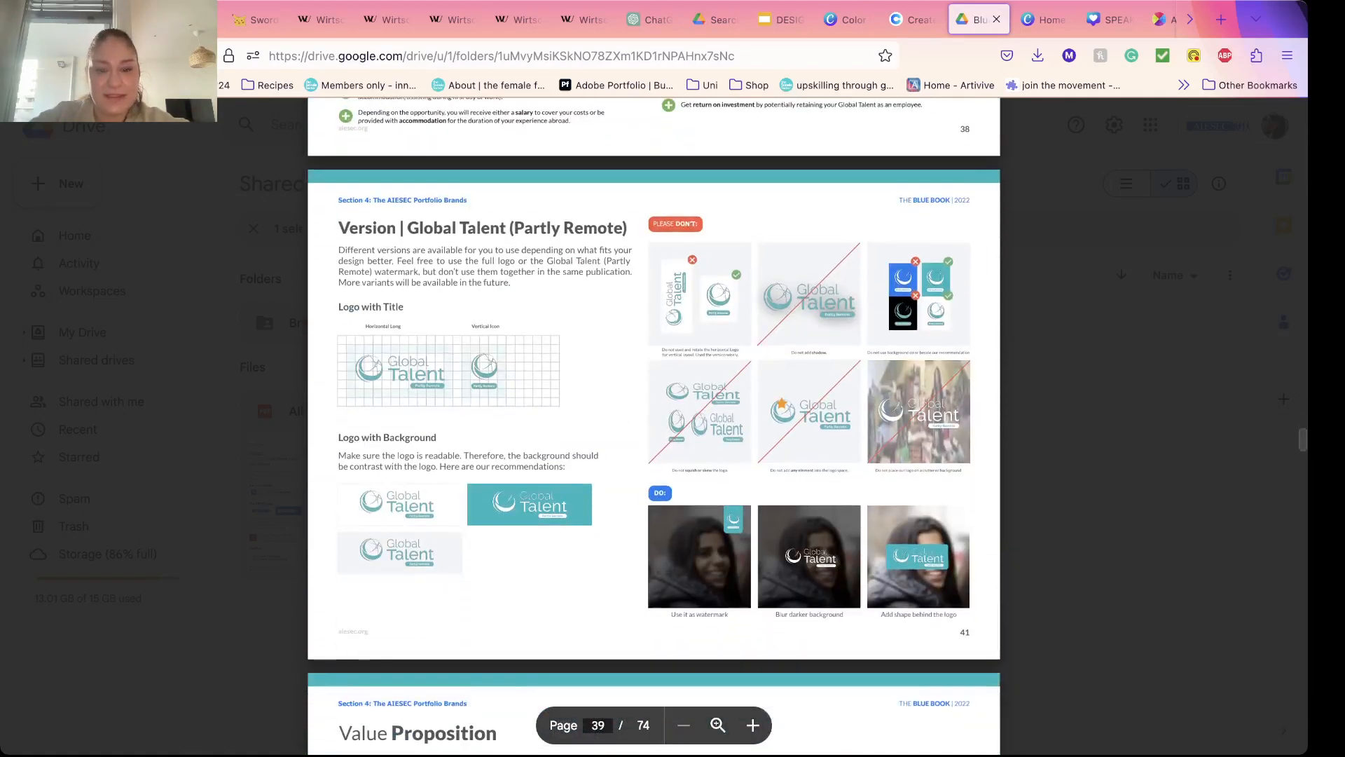
scroll(654, 420, down, 17)
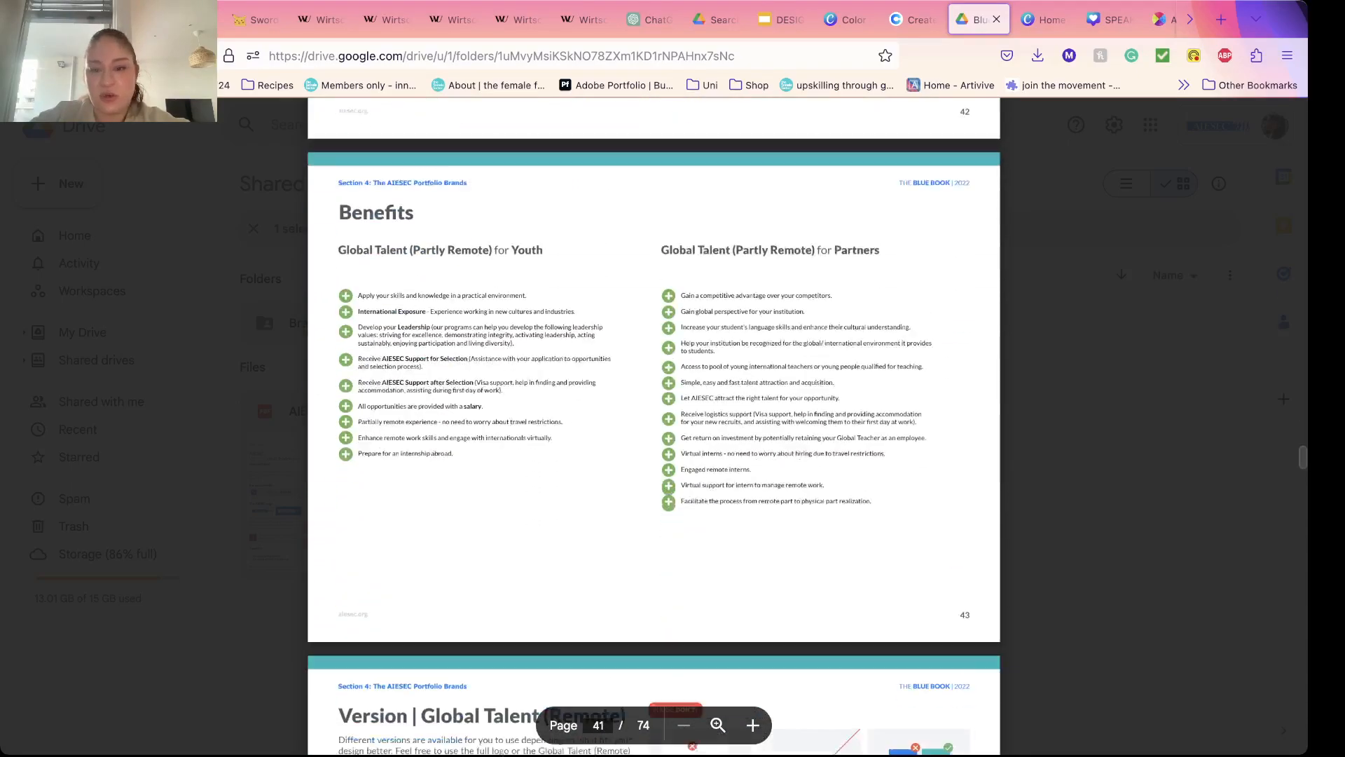
scroll(654, 421, down, 20)
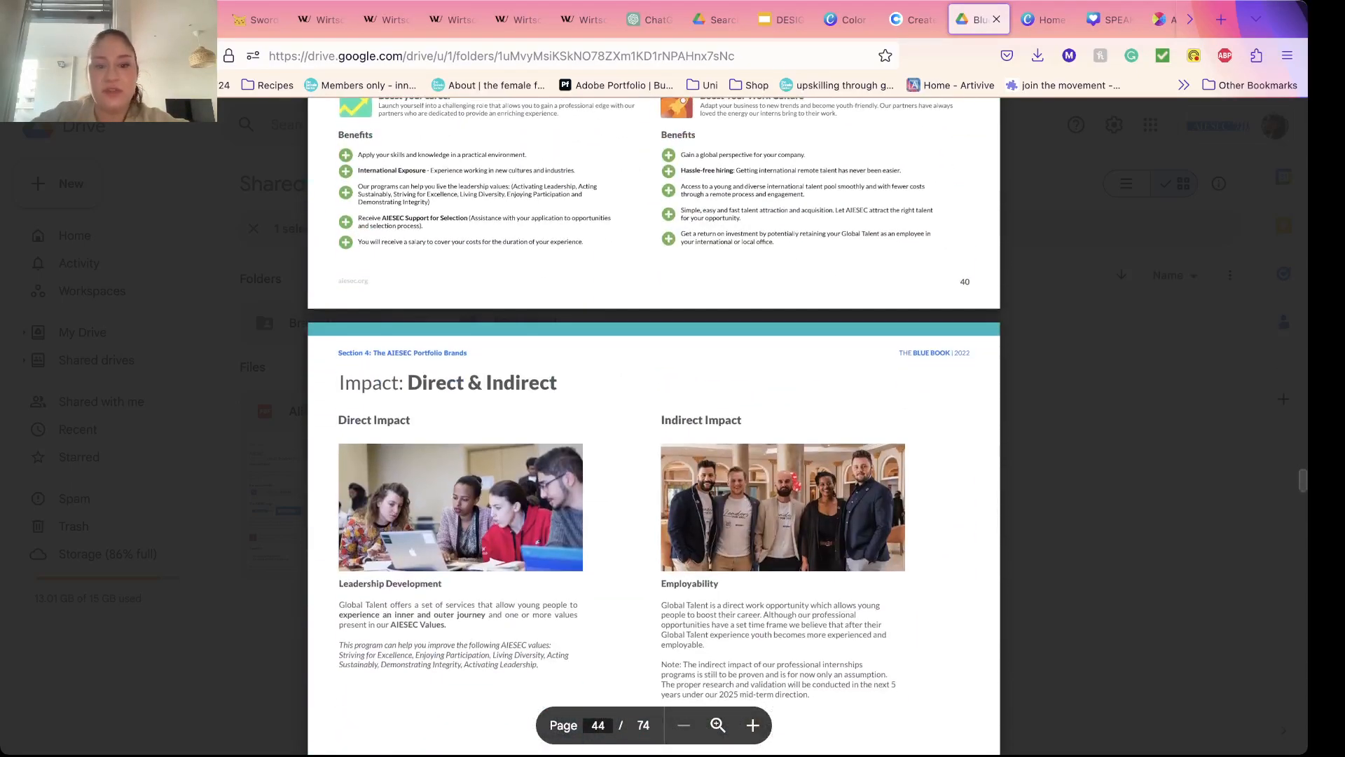
scroll(653, 420, down, 18)
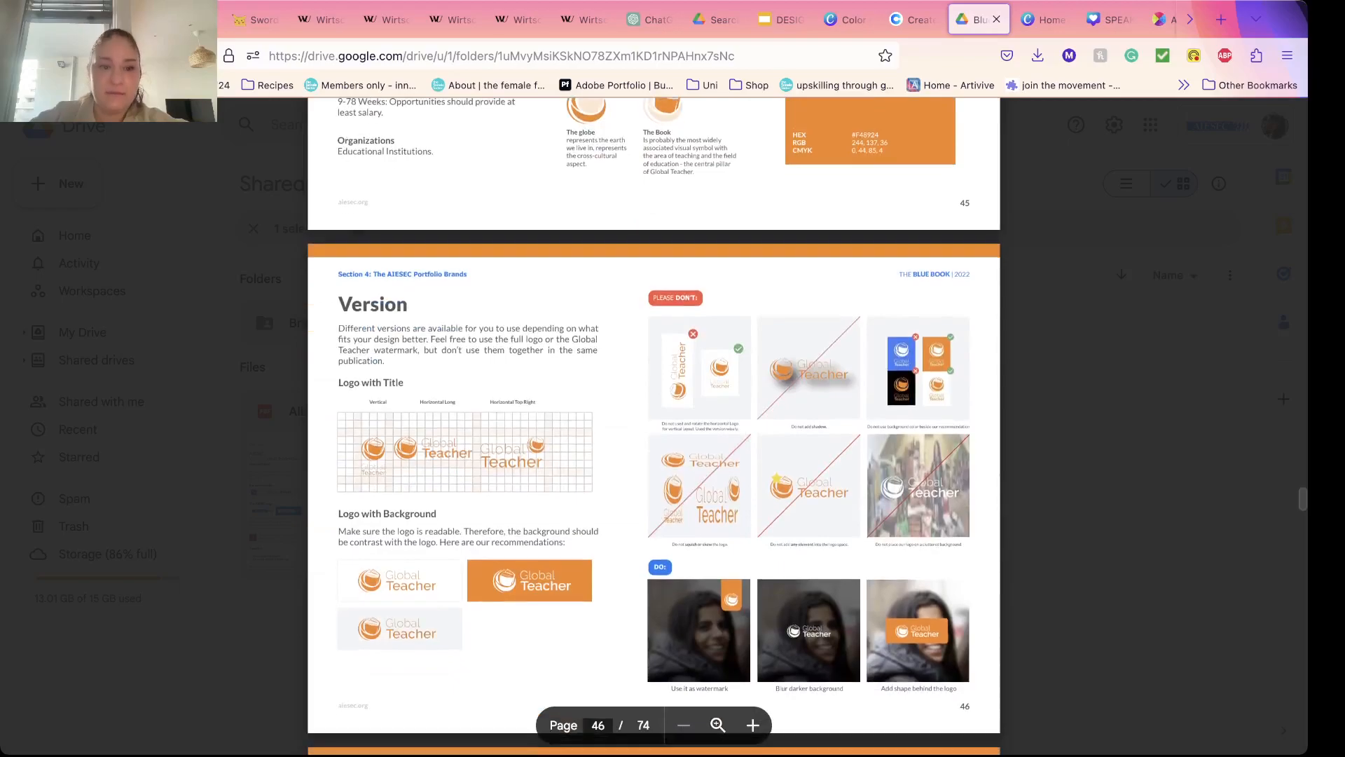
scroll(653, 421, down, 18)
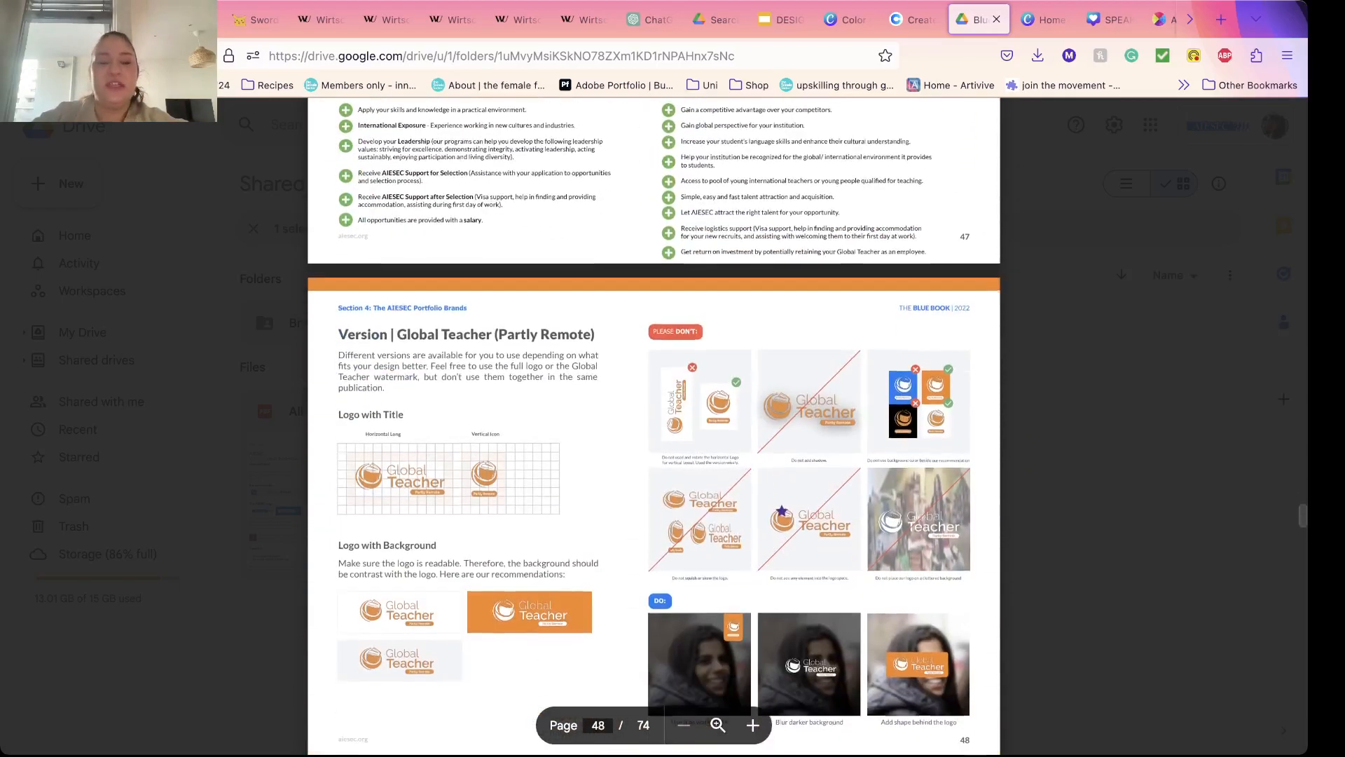
scroll(654, 420, down, 10)
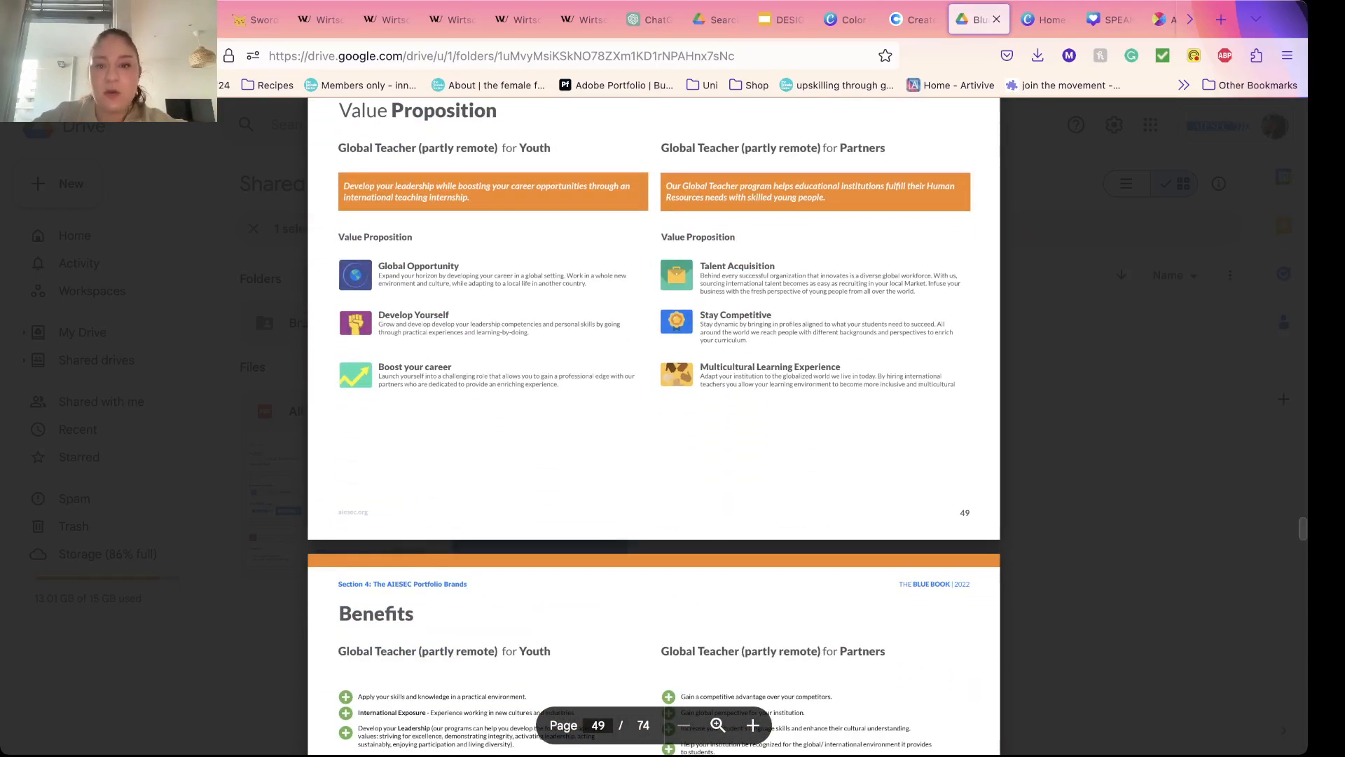
scroll(654, 421, down, 5)
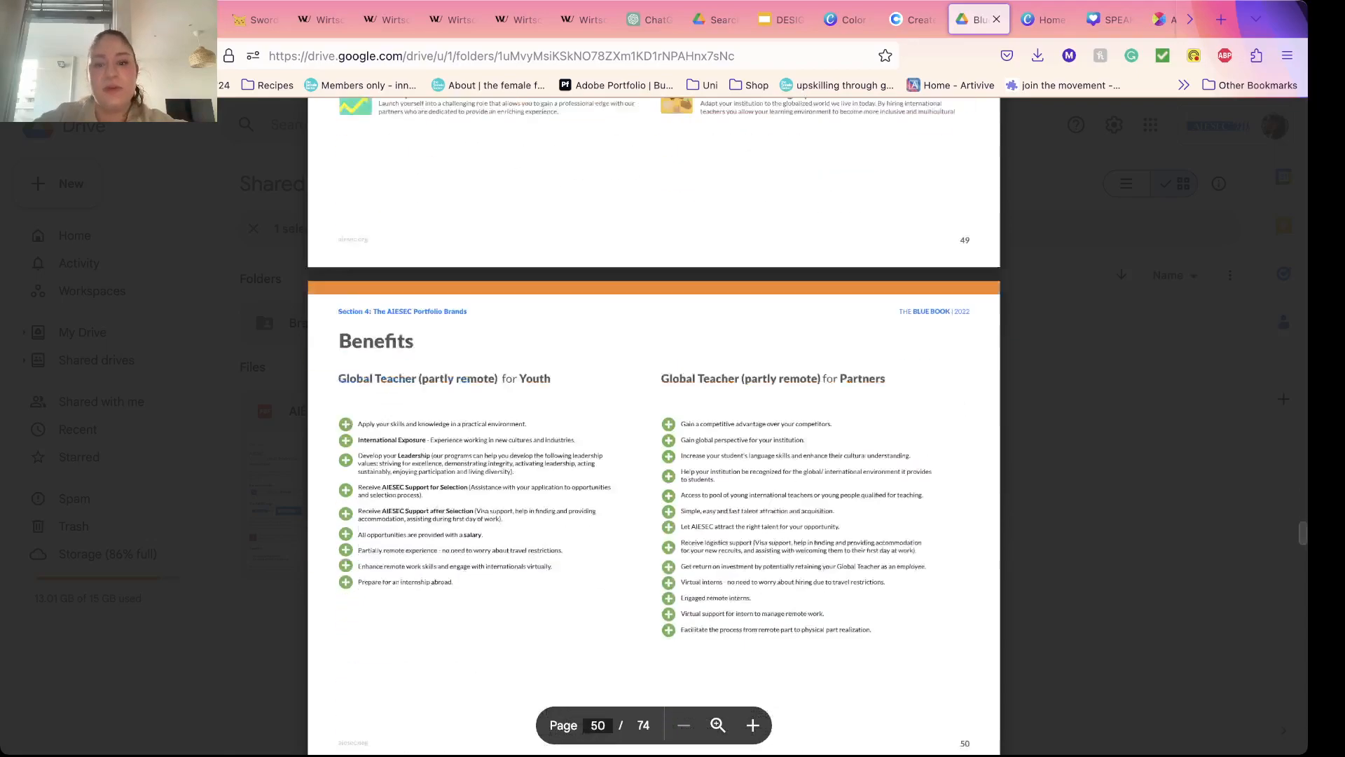
Step: Examine the Blue Book's Global Volunteer, AIESEC Member and logo translation pages, plus the co-branding principles and examples
scroll(654, 420, down, 20)
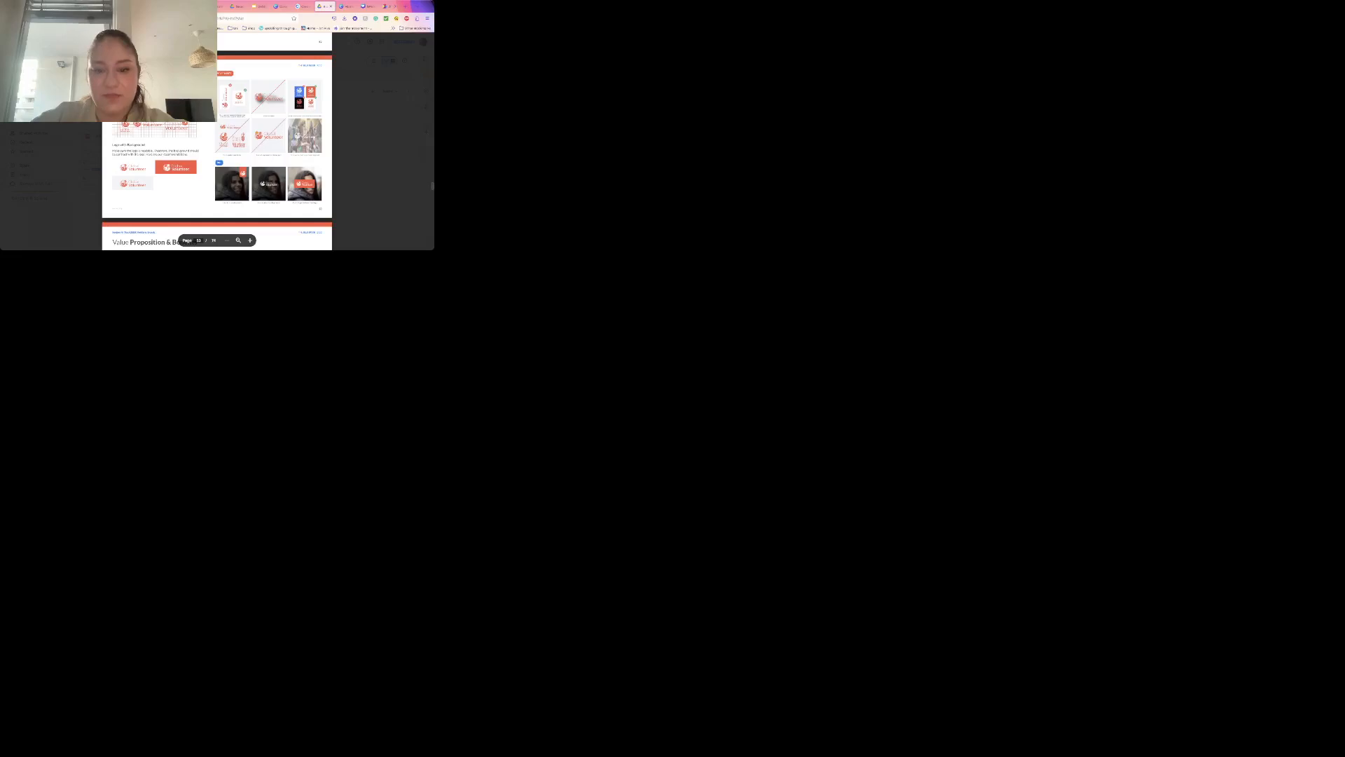
scroll(653, 421, down, 20)
scroll(654, 421, down, 20)
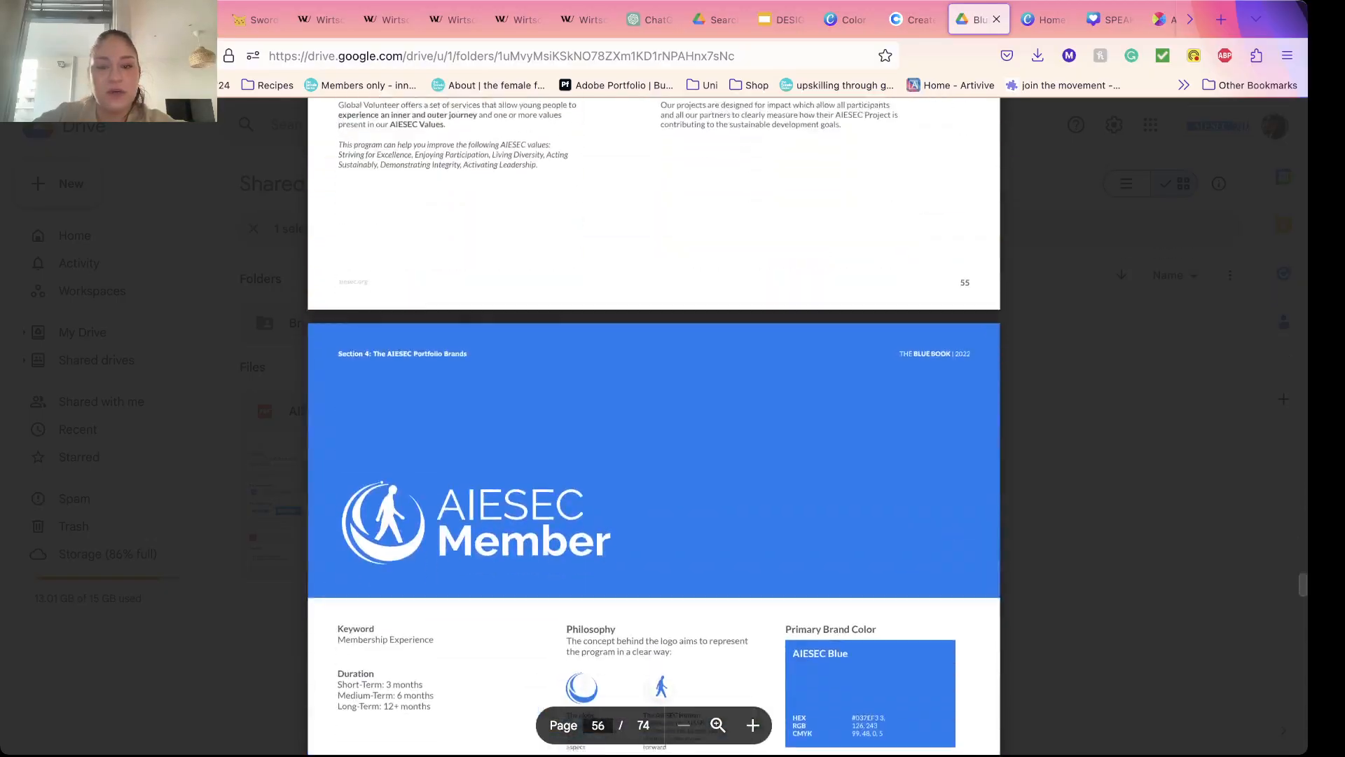
scroll(653, 421, down, 20)
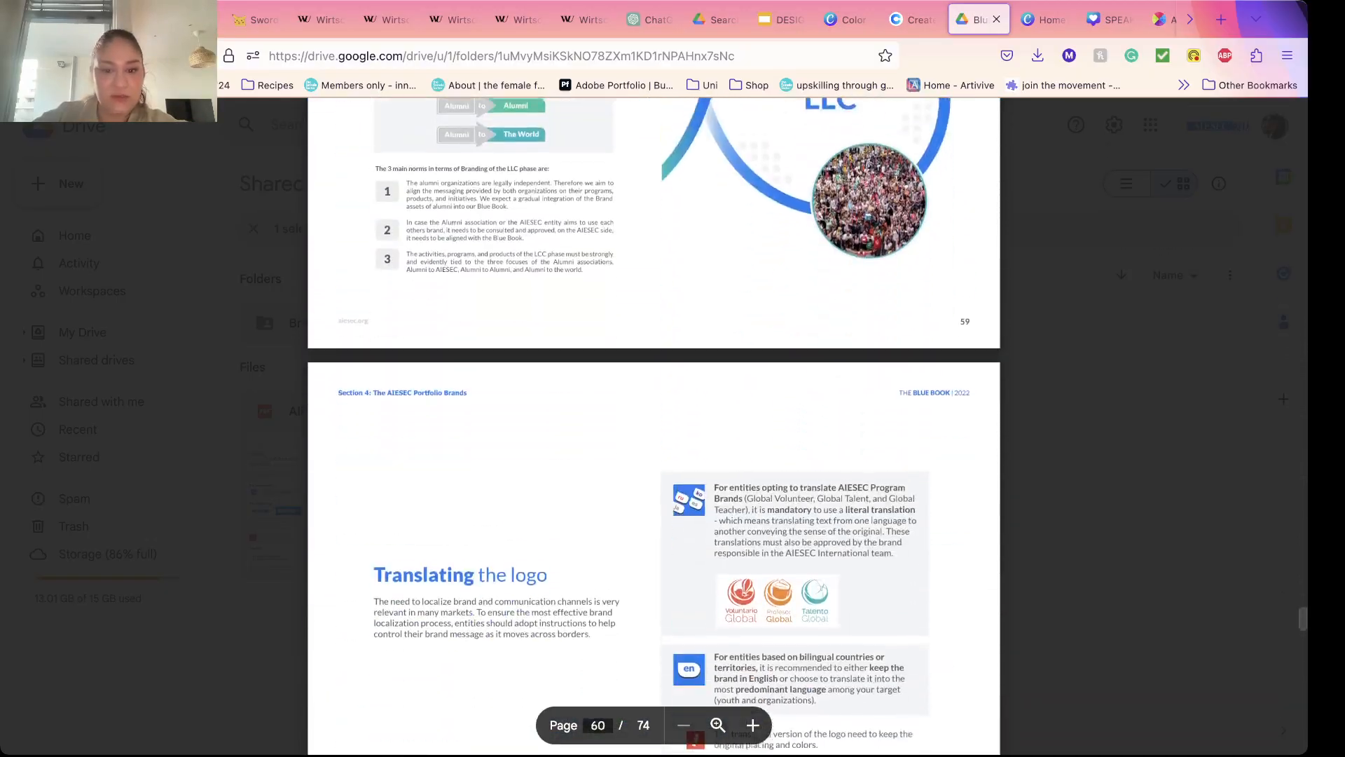
scroll(653, 420, down, 10)
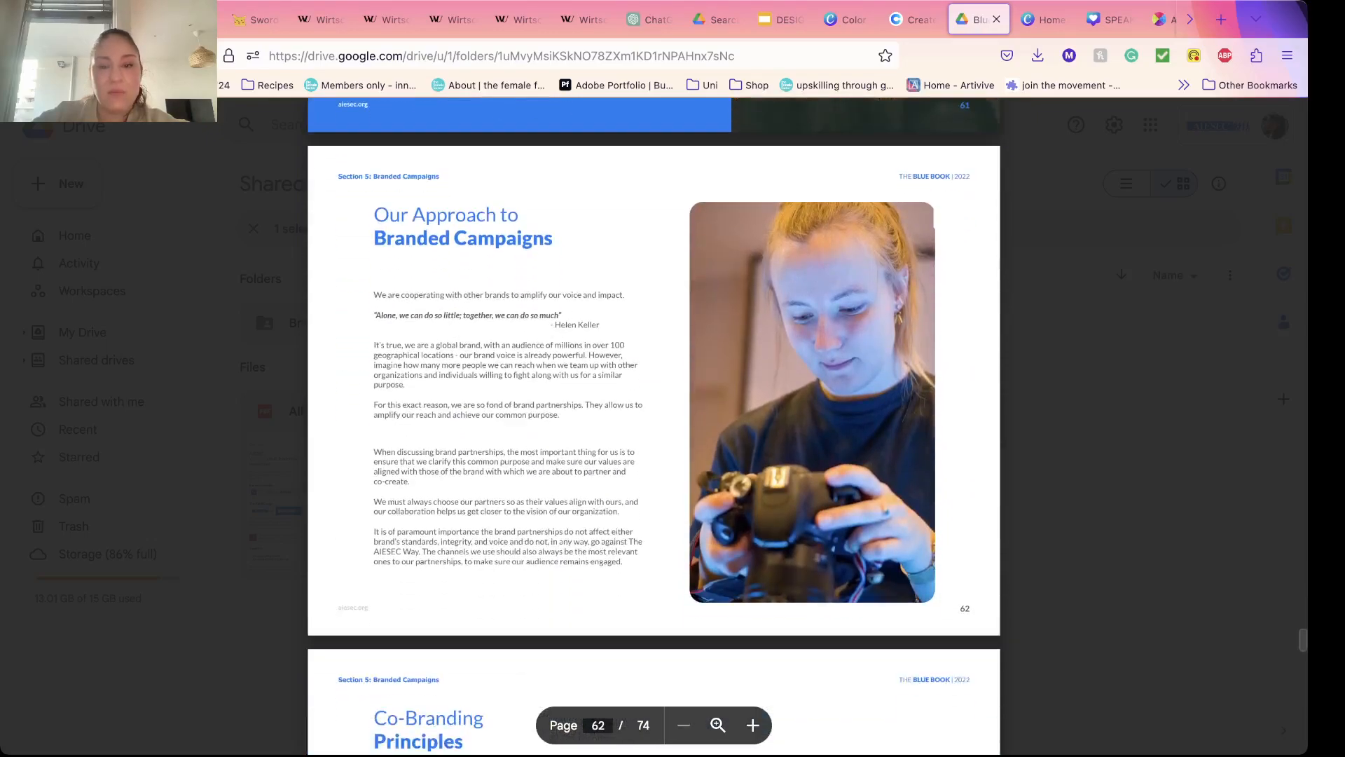
scroll(654, 421, down, 5)
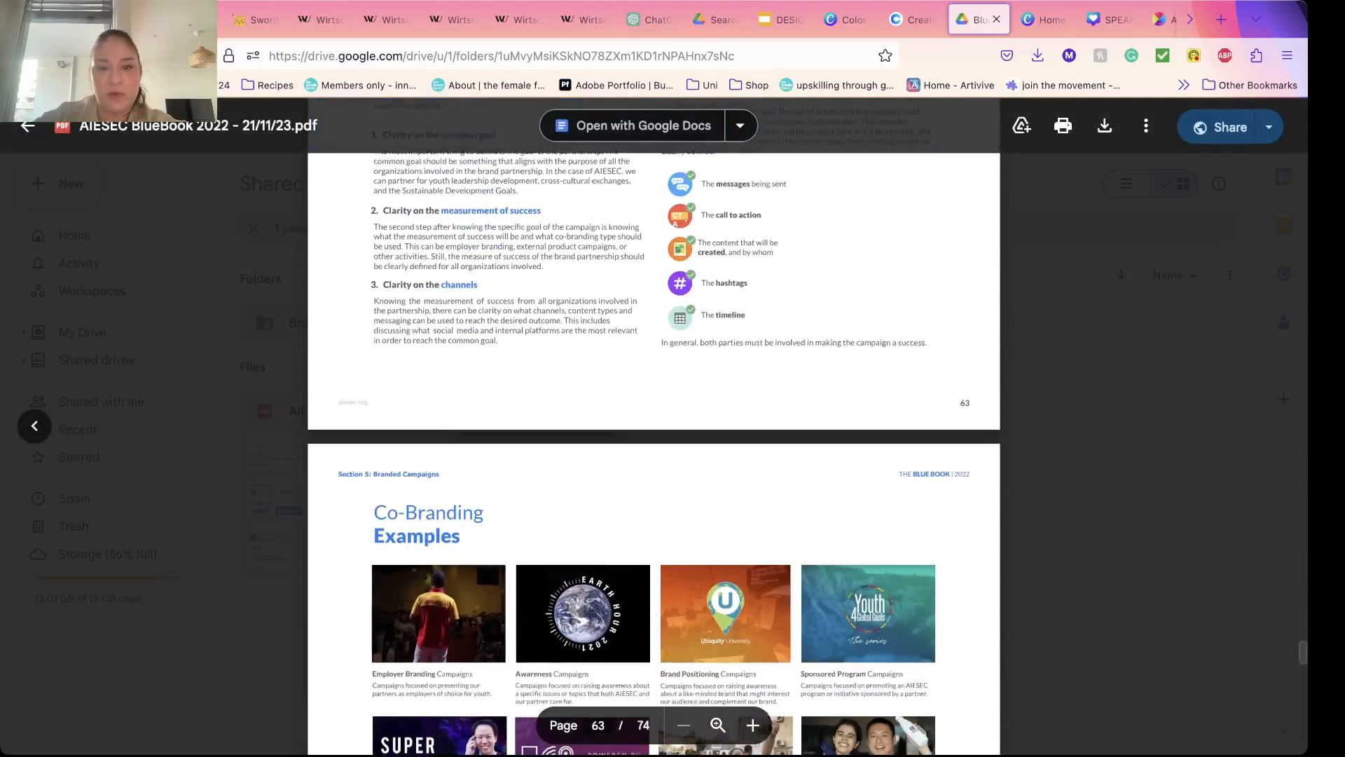
scroll(653, 420, up, 4)
scroll(654, 421, up, 2)
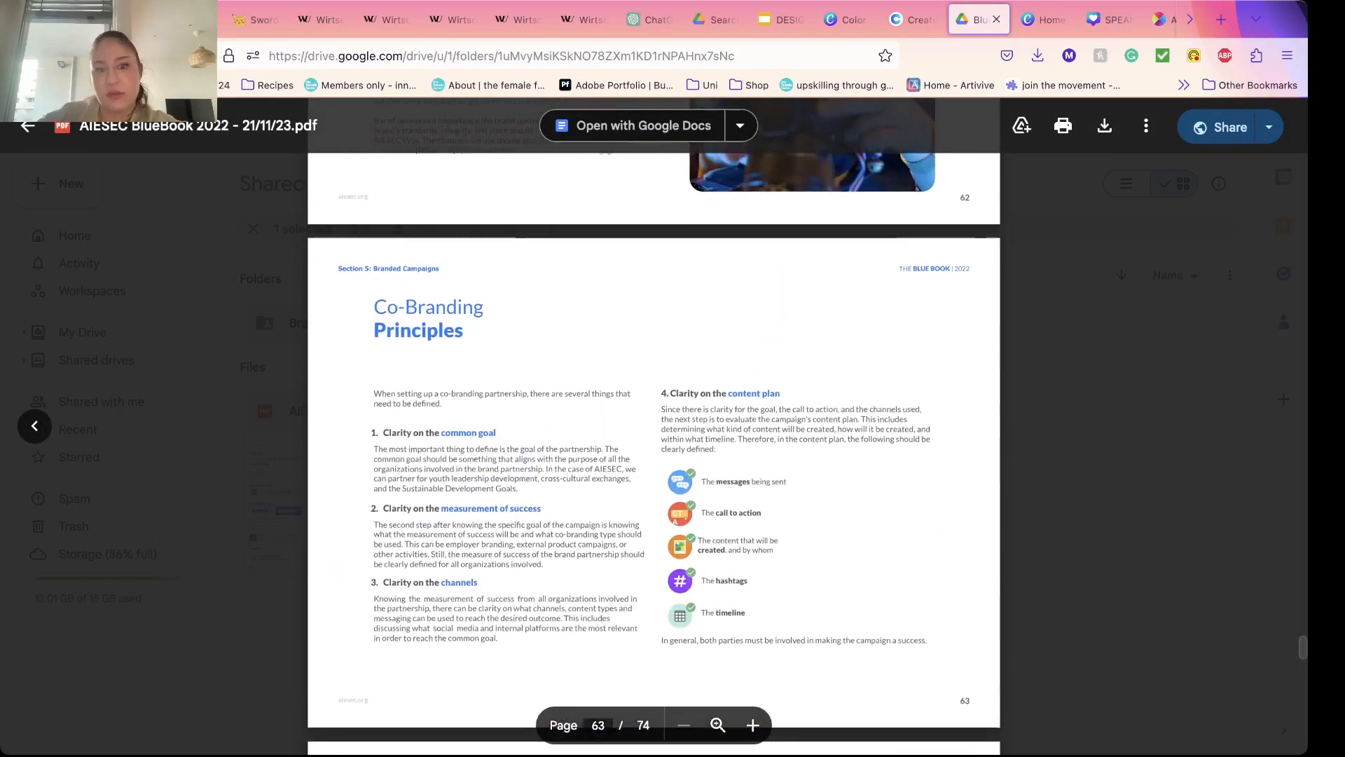
scroll(654, 420, down, 10)
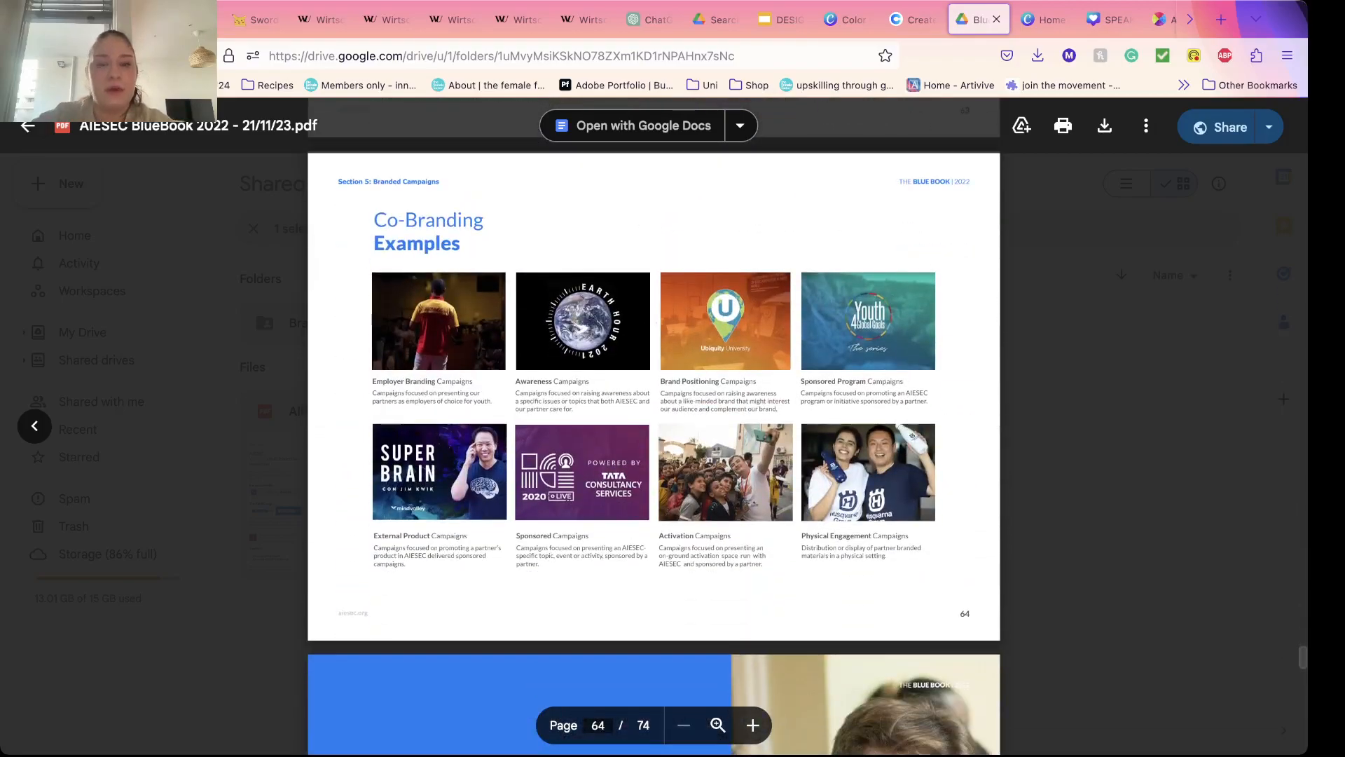
Step: Review the Blue Book's brand assets, PR press and media kit, and acknowledgments pages through to the end of the document
scroll(654, 421, down, 11)
scroll(653, 420, down, 20)
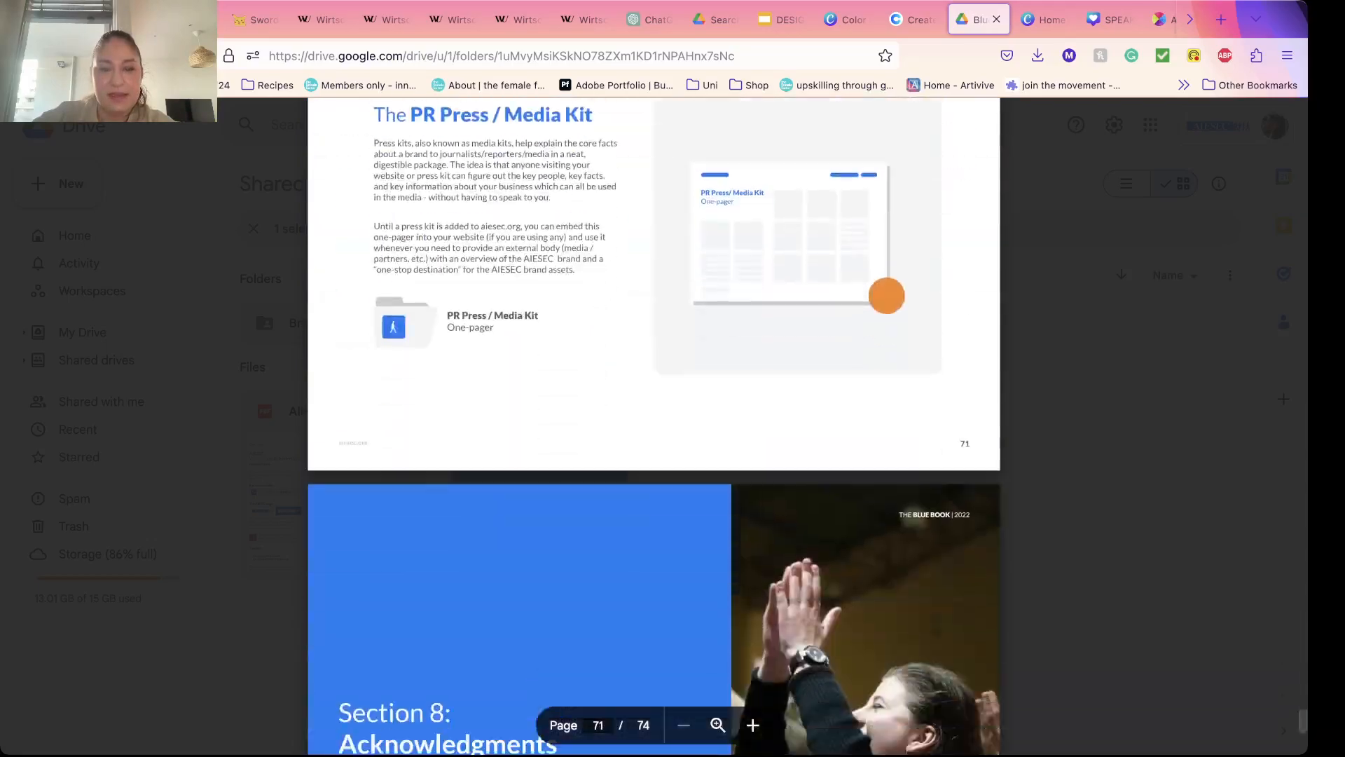
scroll(653, 420, up, 12)
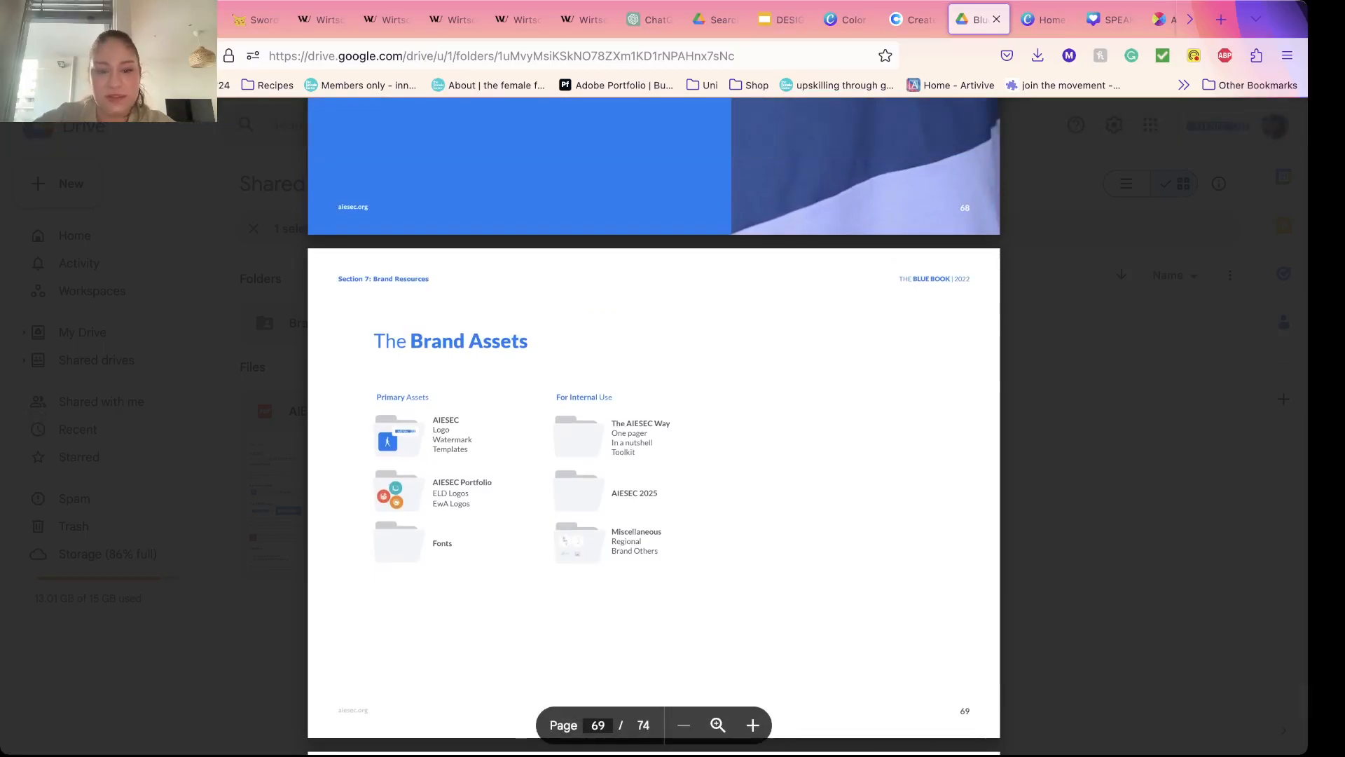
scroll(653, 420, down, 15)
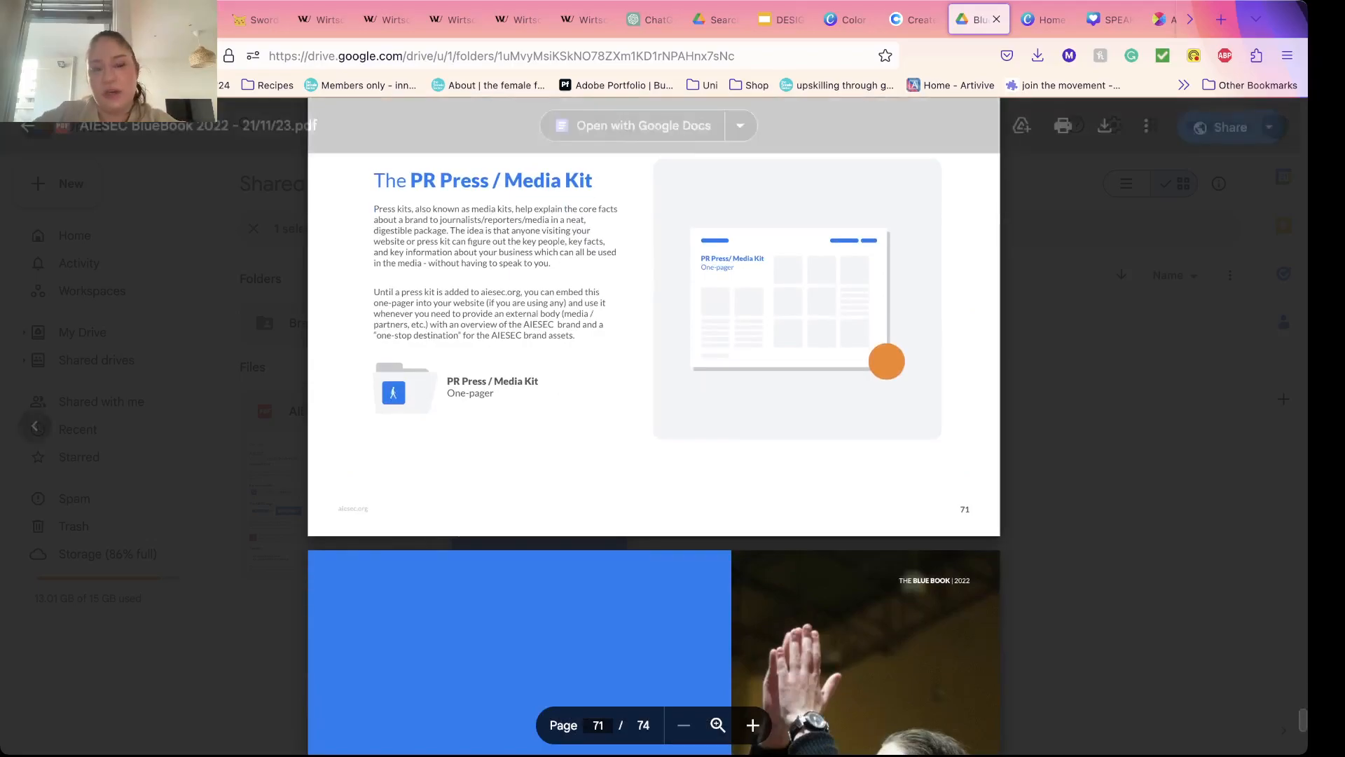
scroll(654, 420, down, 12)
scroll(654, 420, down, 6)
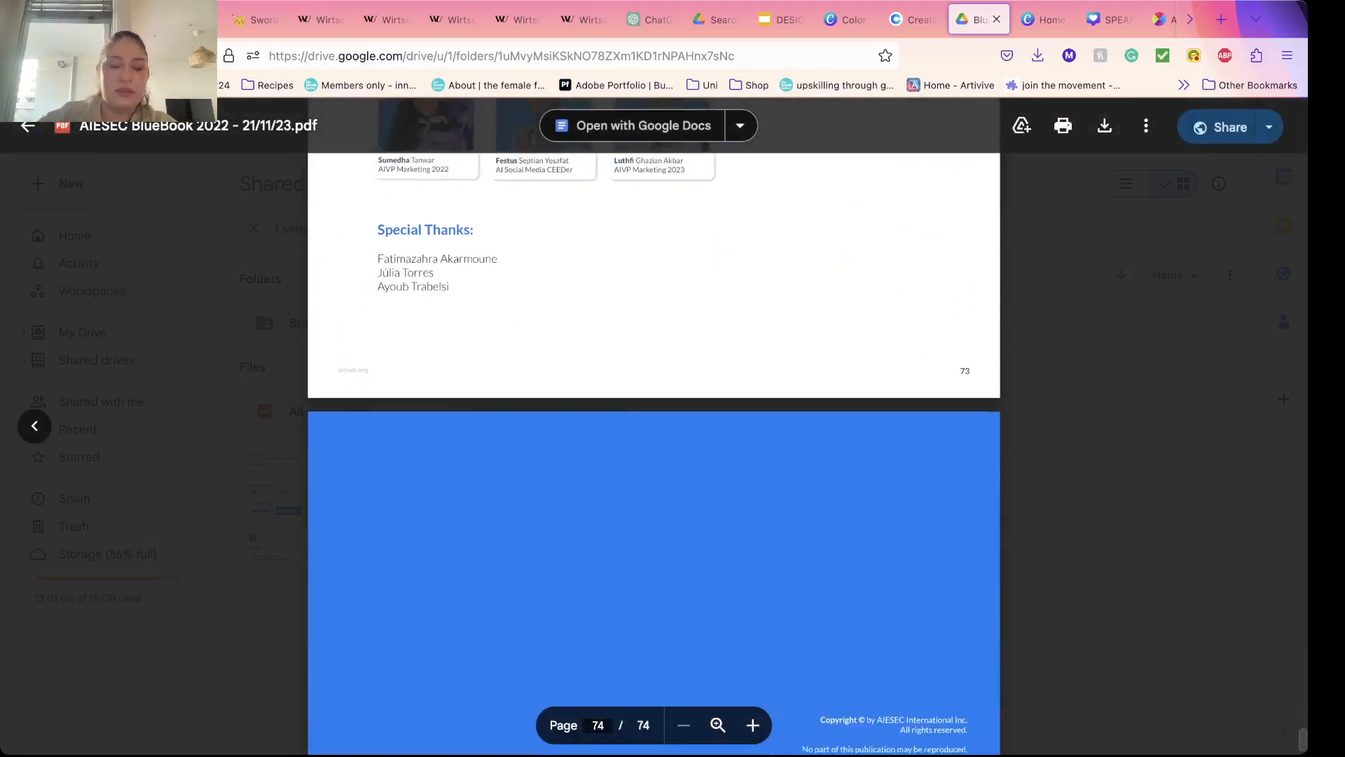
scroll(654, 420, up, 20)
scroll(653, 420, up, 20)
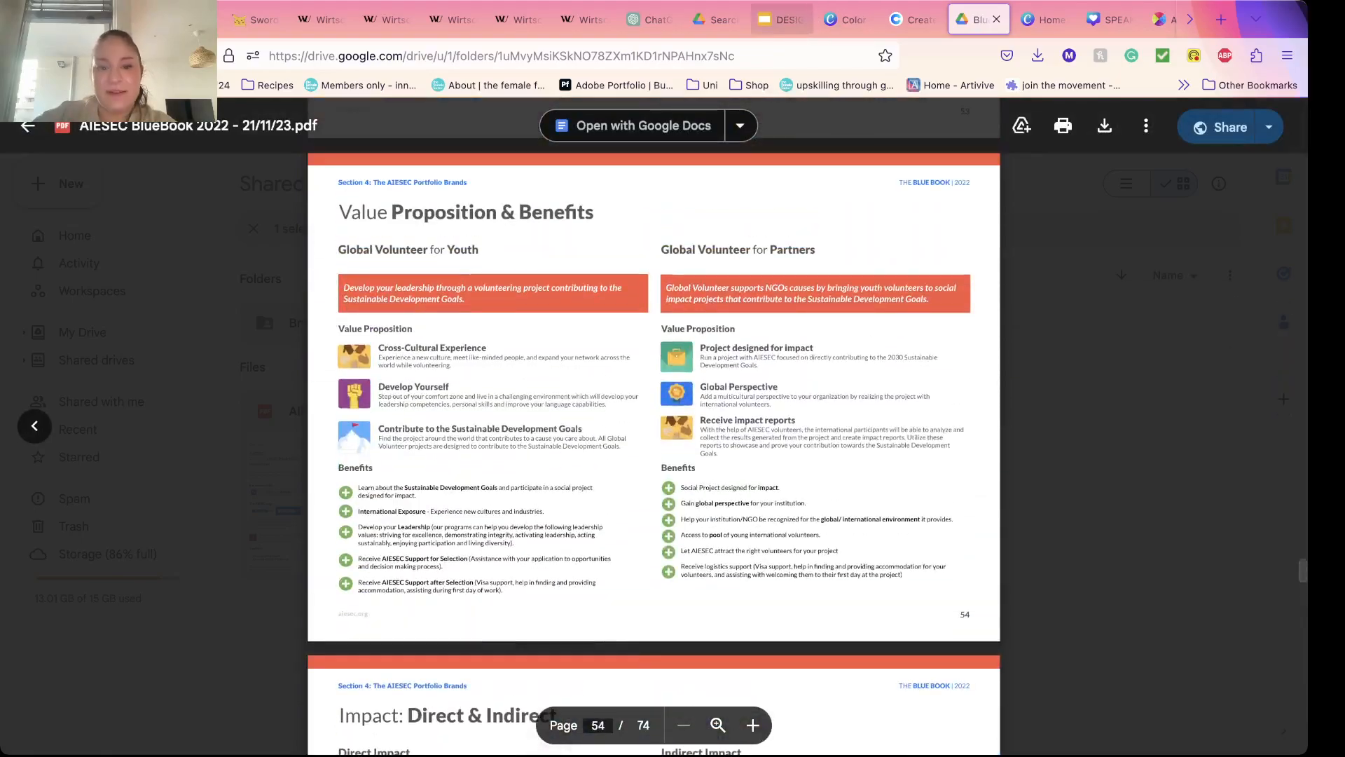
Step: Switch to the Google Slides deck, show slide 22 about Adobe Creative Cloud pricing, and look back through the slide thumbnails
click(782, 19)
scroll(110, 582, down, 3)
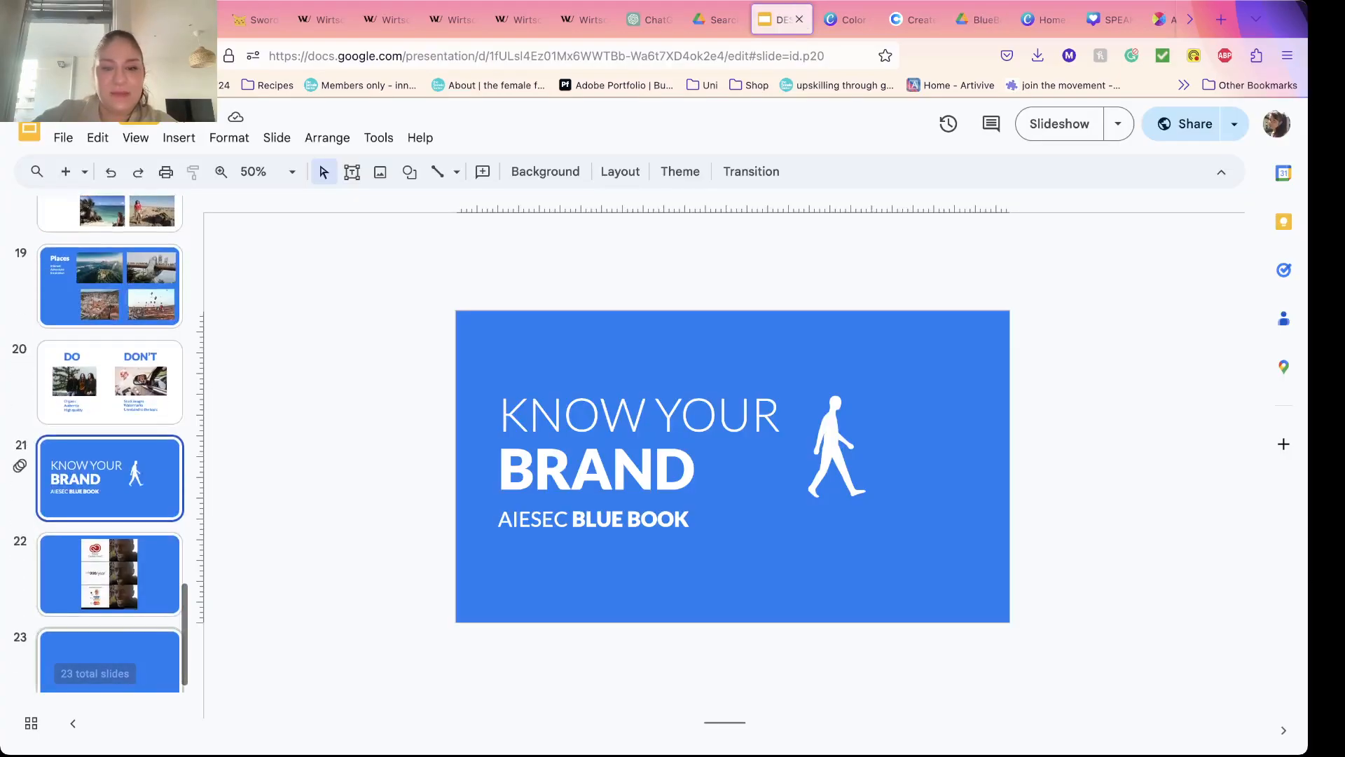
click(110, 575)
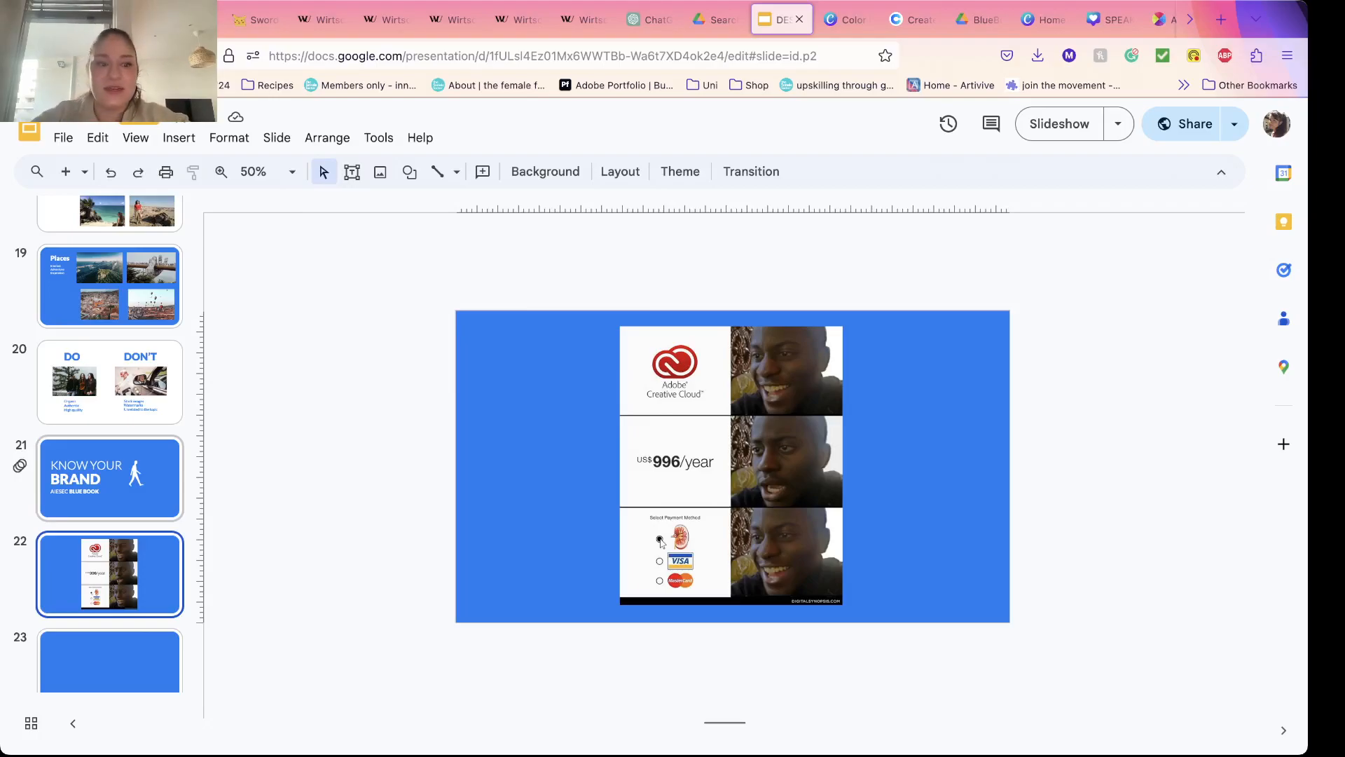
scroll(109, 441, down, 1)
scroll(109, 441, up, 2)
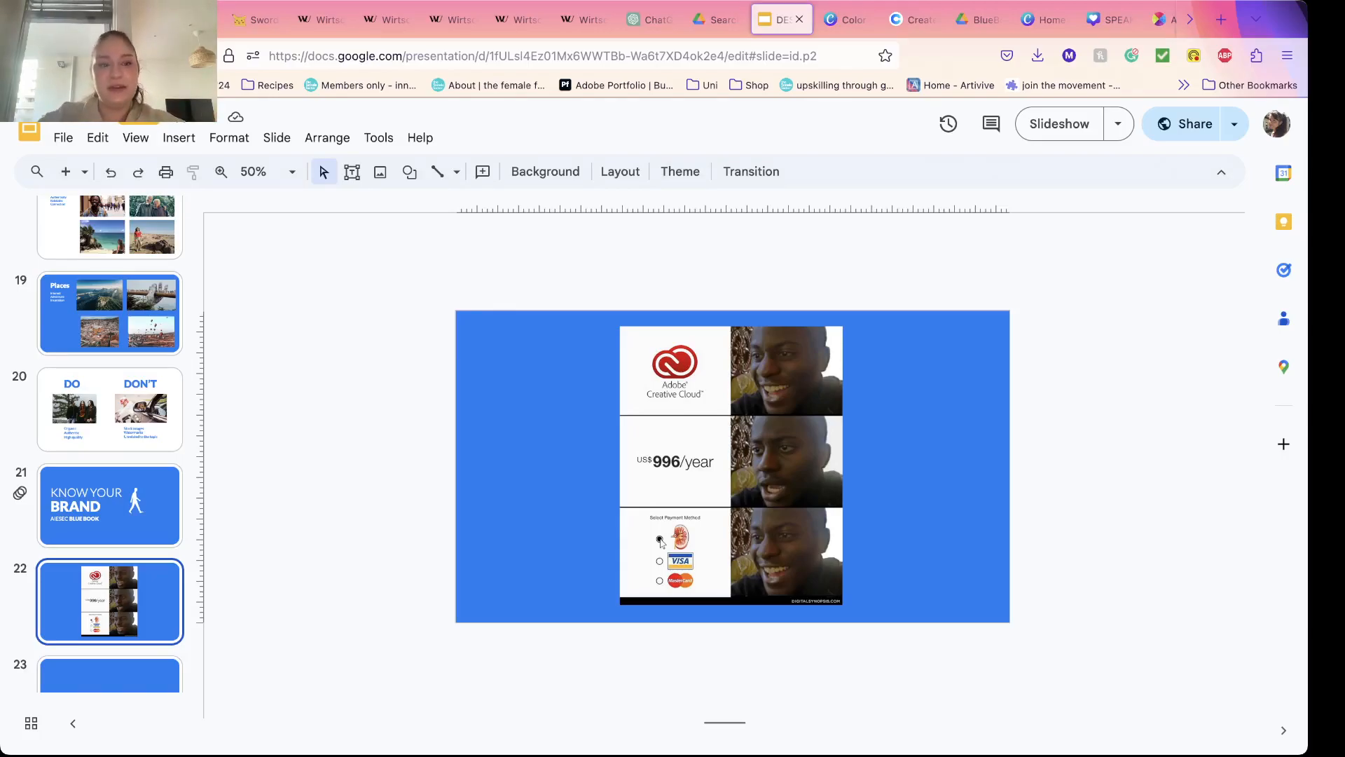
scroll(110, 441, up, 20)
scroll(109, 441, up, 5)
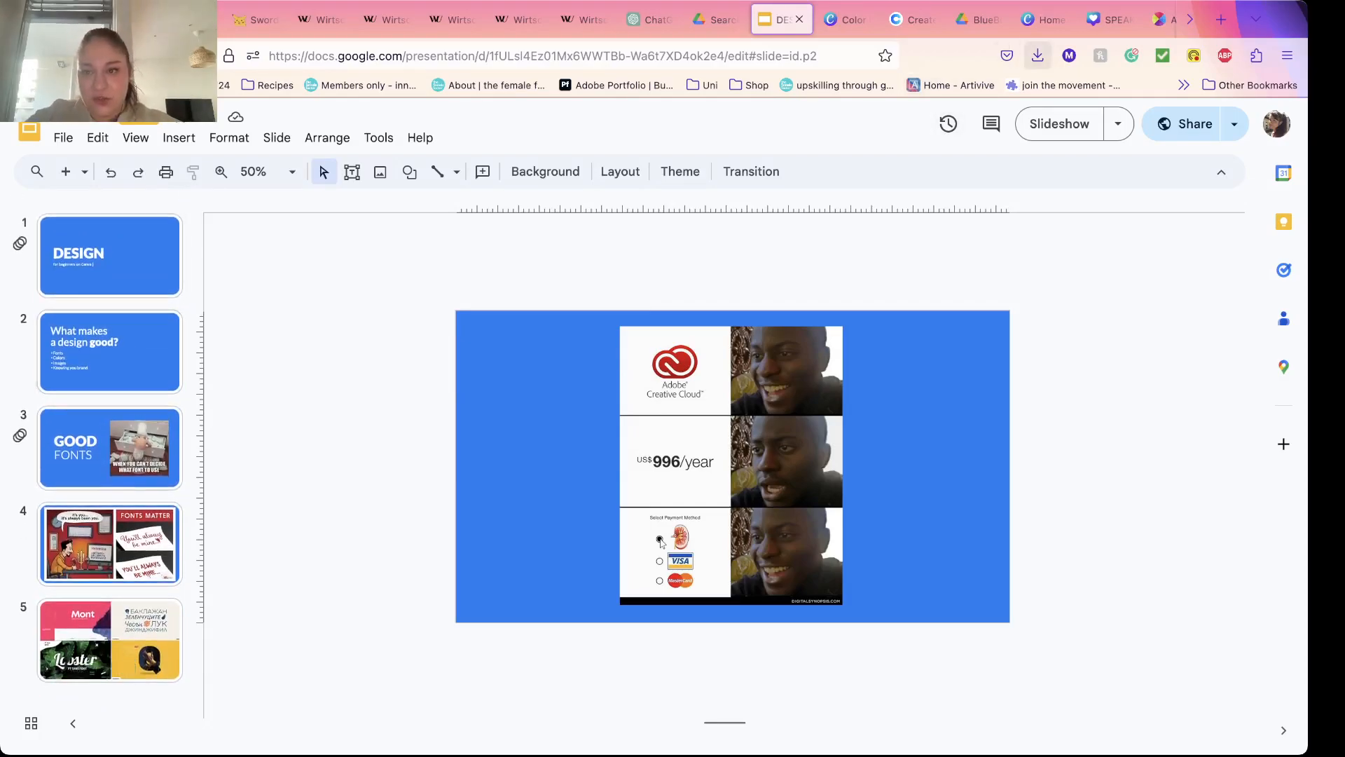
Step: Switch to Canva, create an Instagram Post (Square) design, and apply the "time to TRAVEL BOOK NOW" beach template
click(1044, 20)
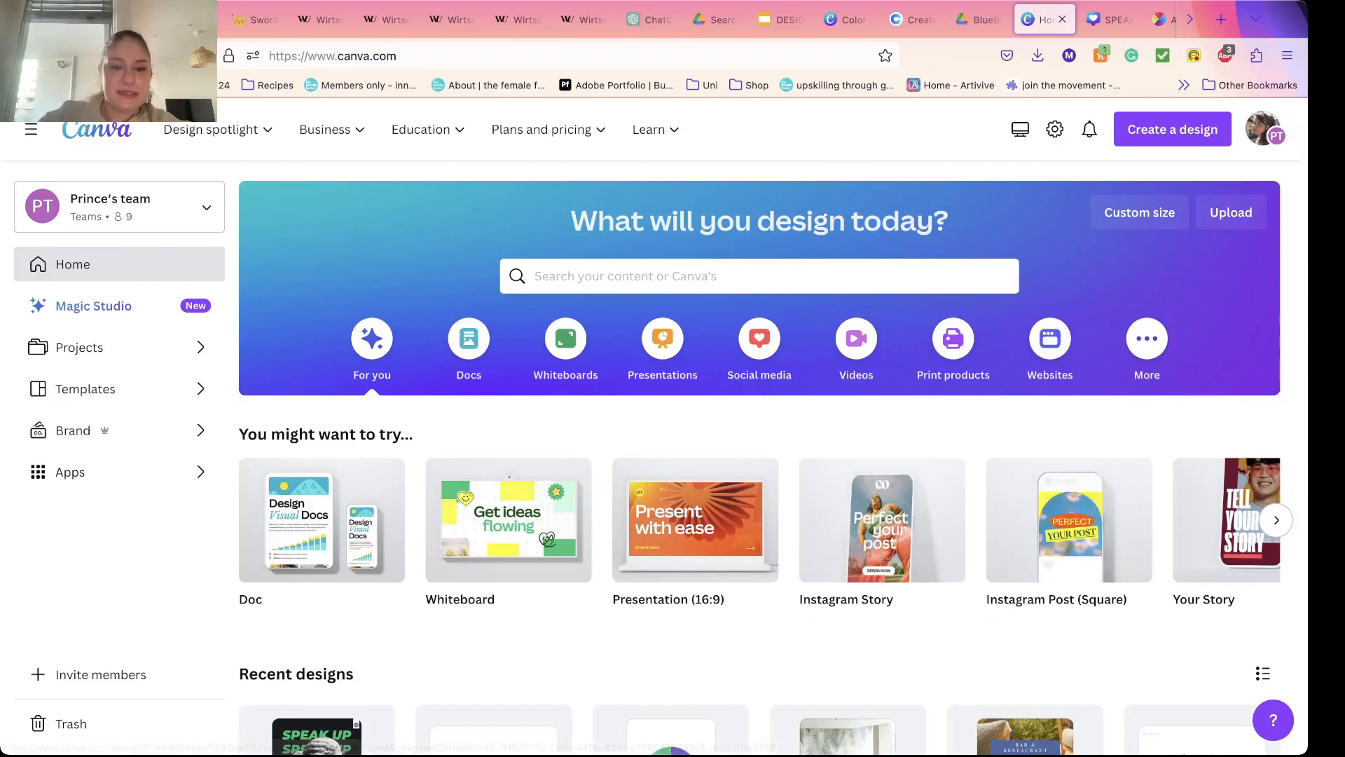
click(1069, 519)
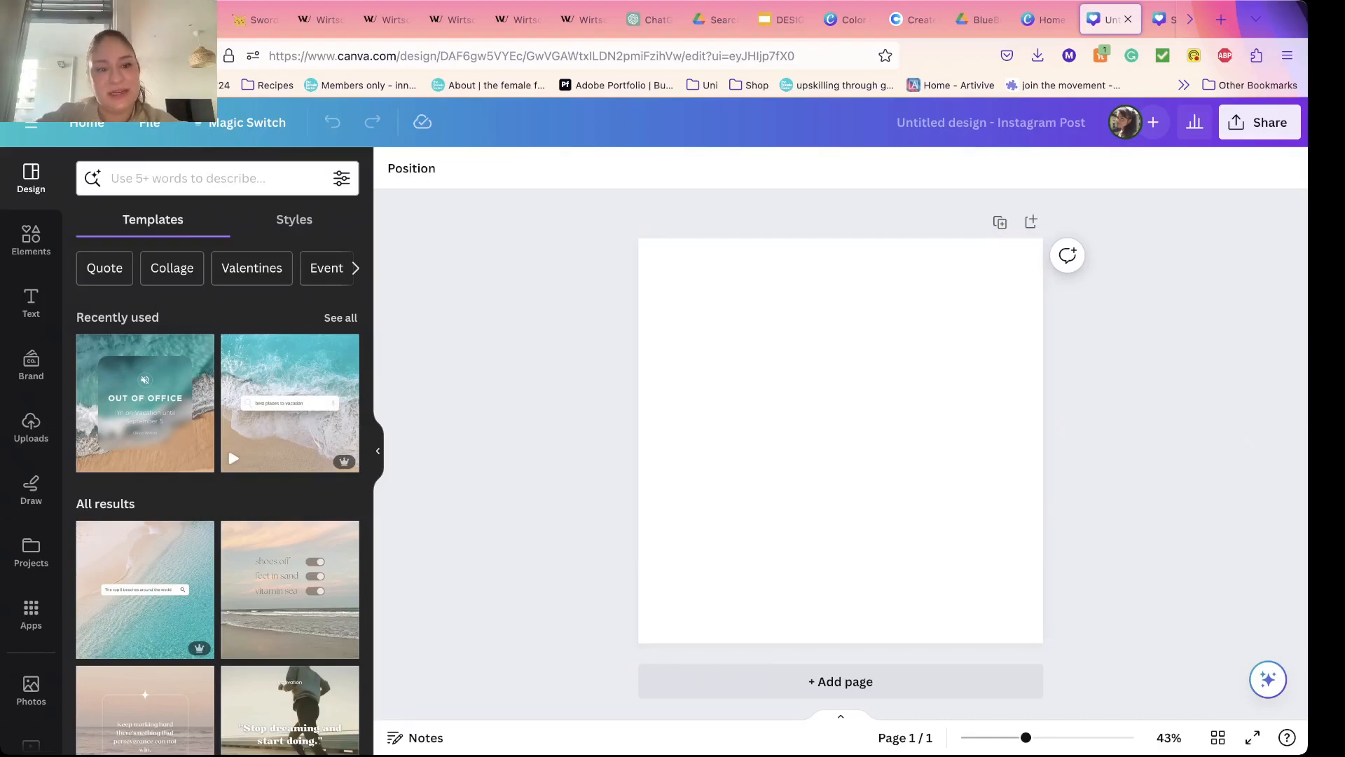
scroll(182, 491, down, 10)
scroll(154, 529, up, 12)
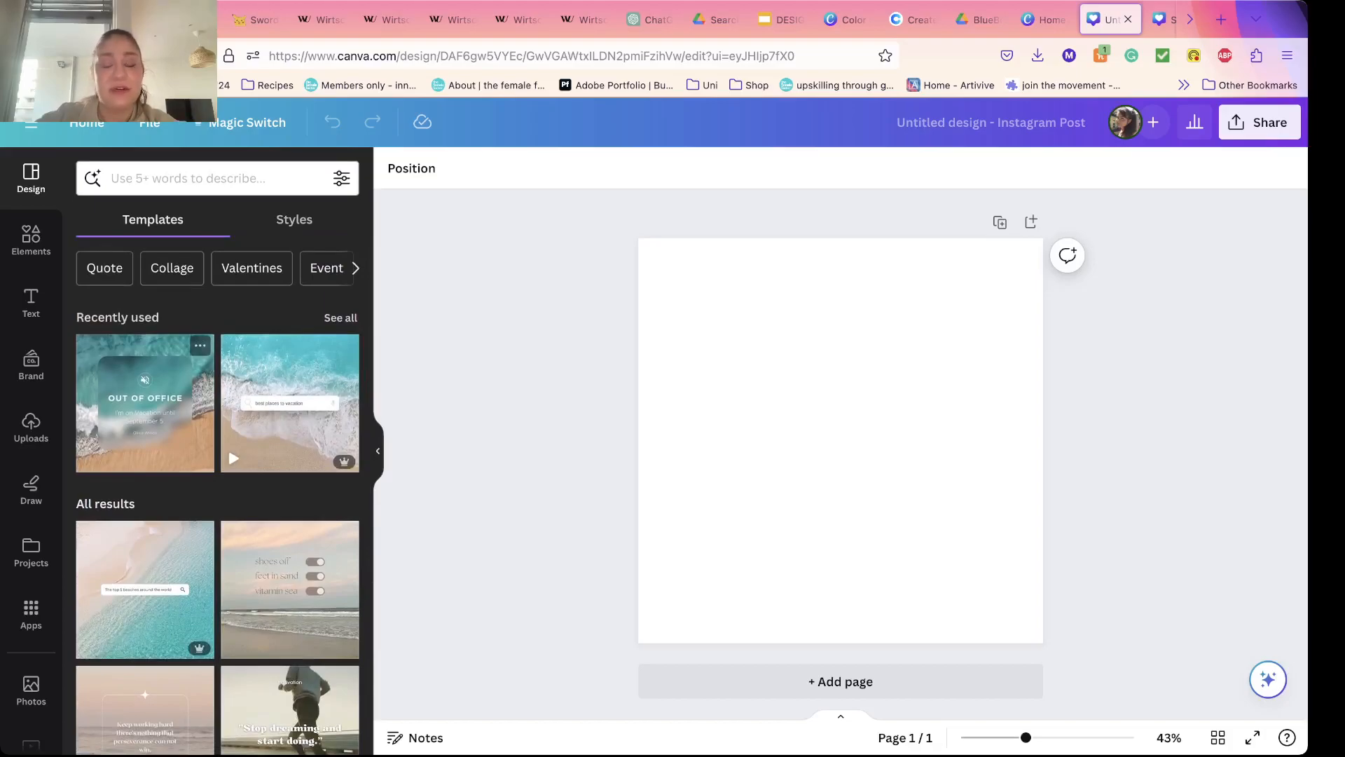
scroll(290, 392, down, 3)
scroll(290, 435, down, 1)
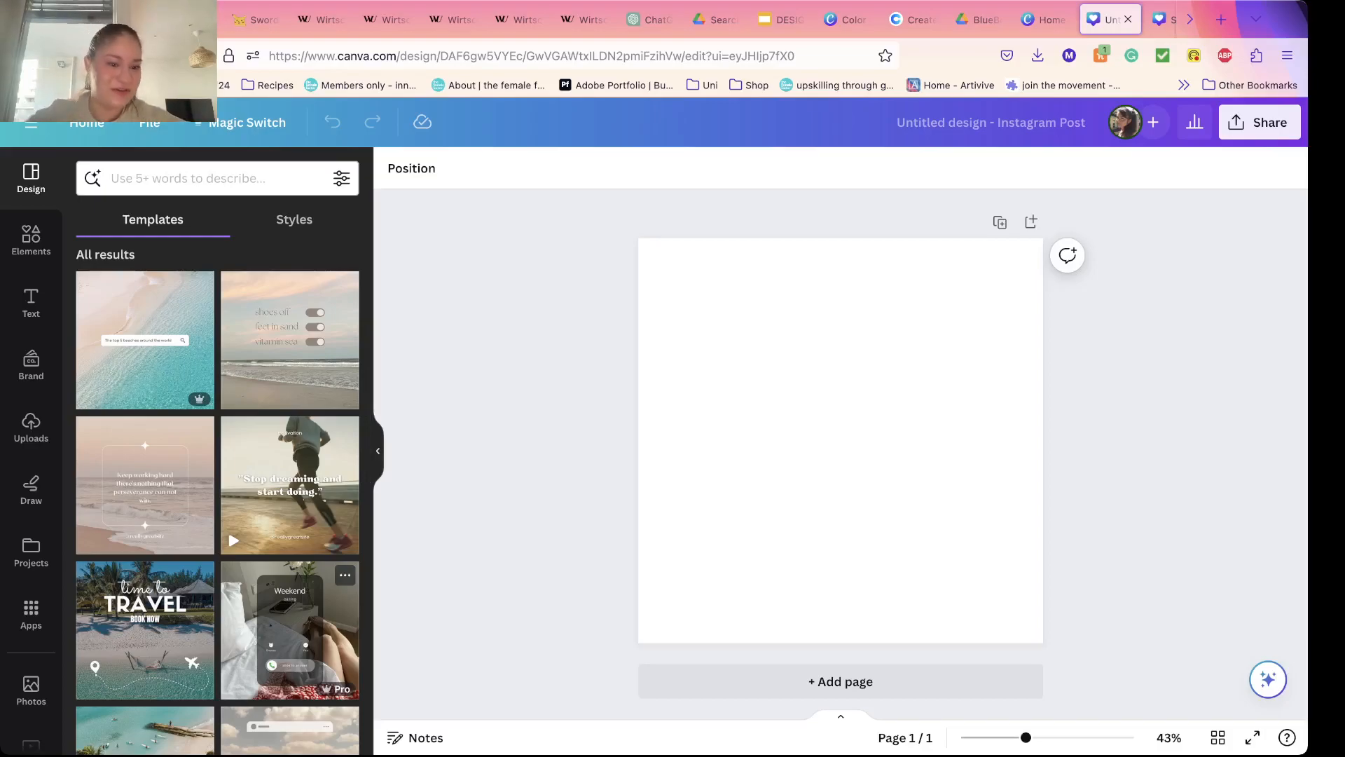
scroll(290, 631, down, 4)
click(145, 330)
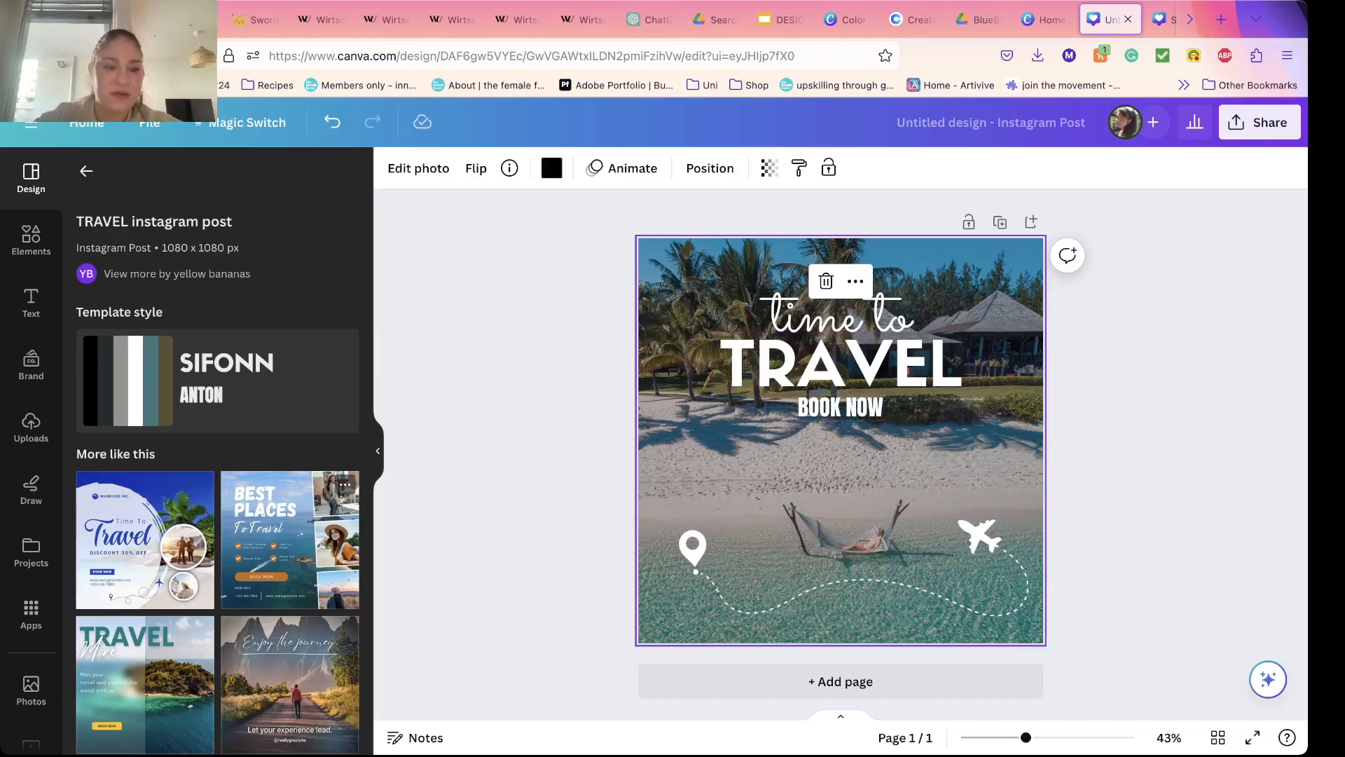
Step: Browse the templates similar to the TRAVEL Instagram post, and return to the full template list
scroll(147, 547, down, 10)
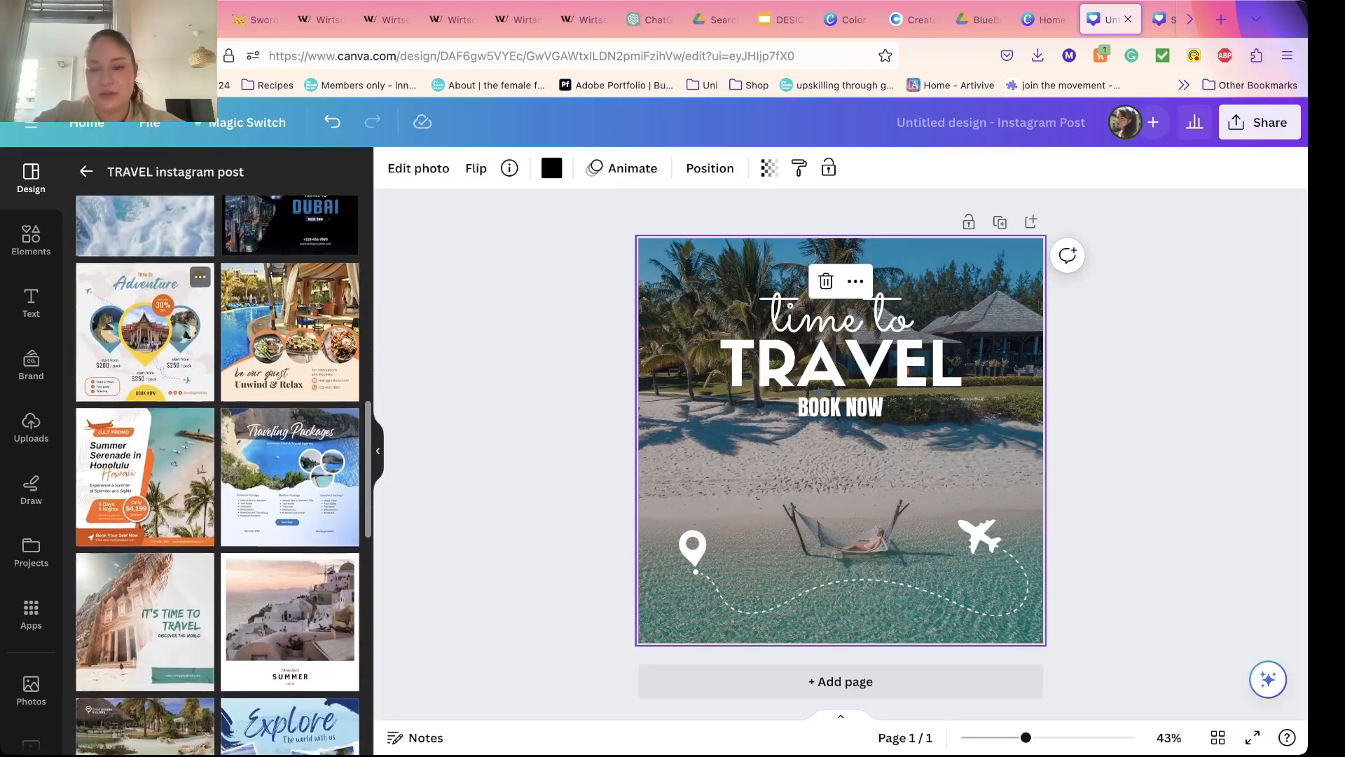
scroll(145, 630, down, 5)
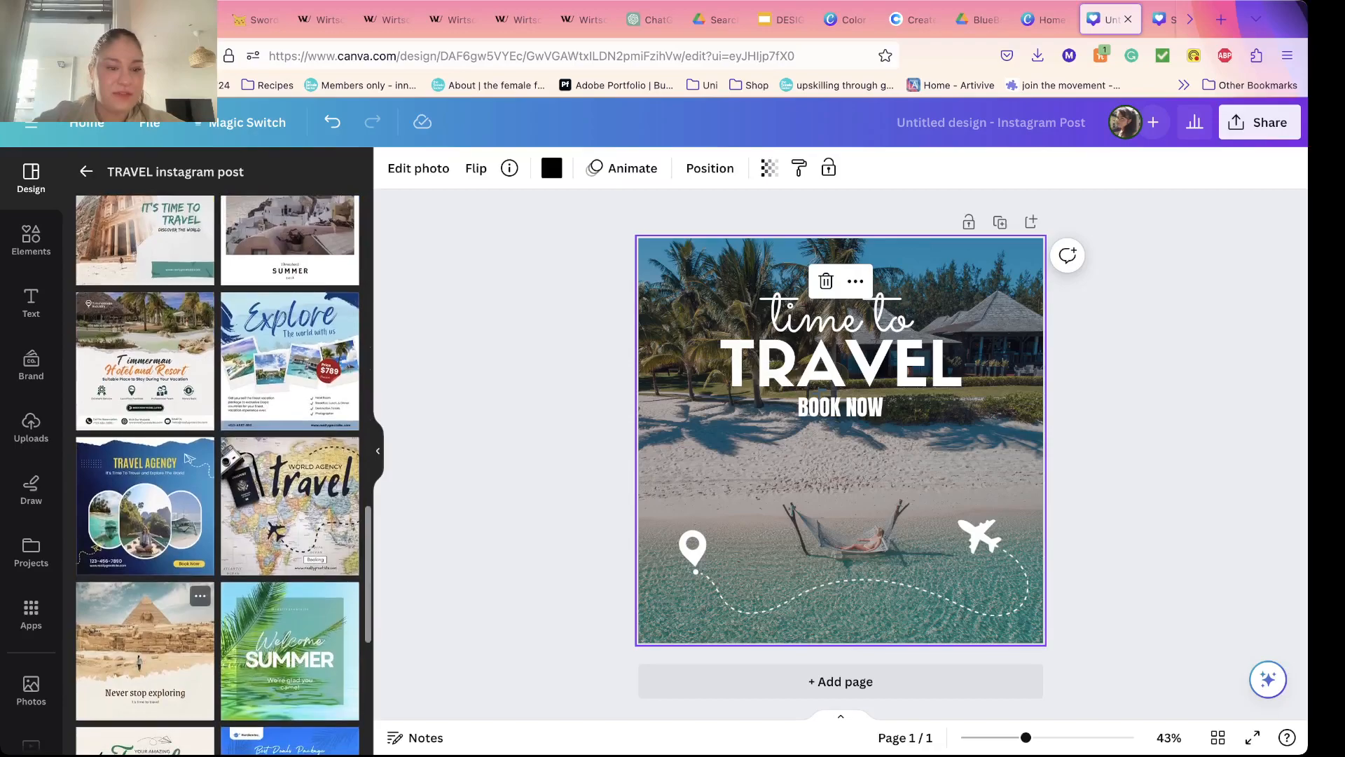
scroll(176, 595, up, 15)
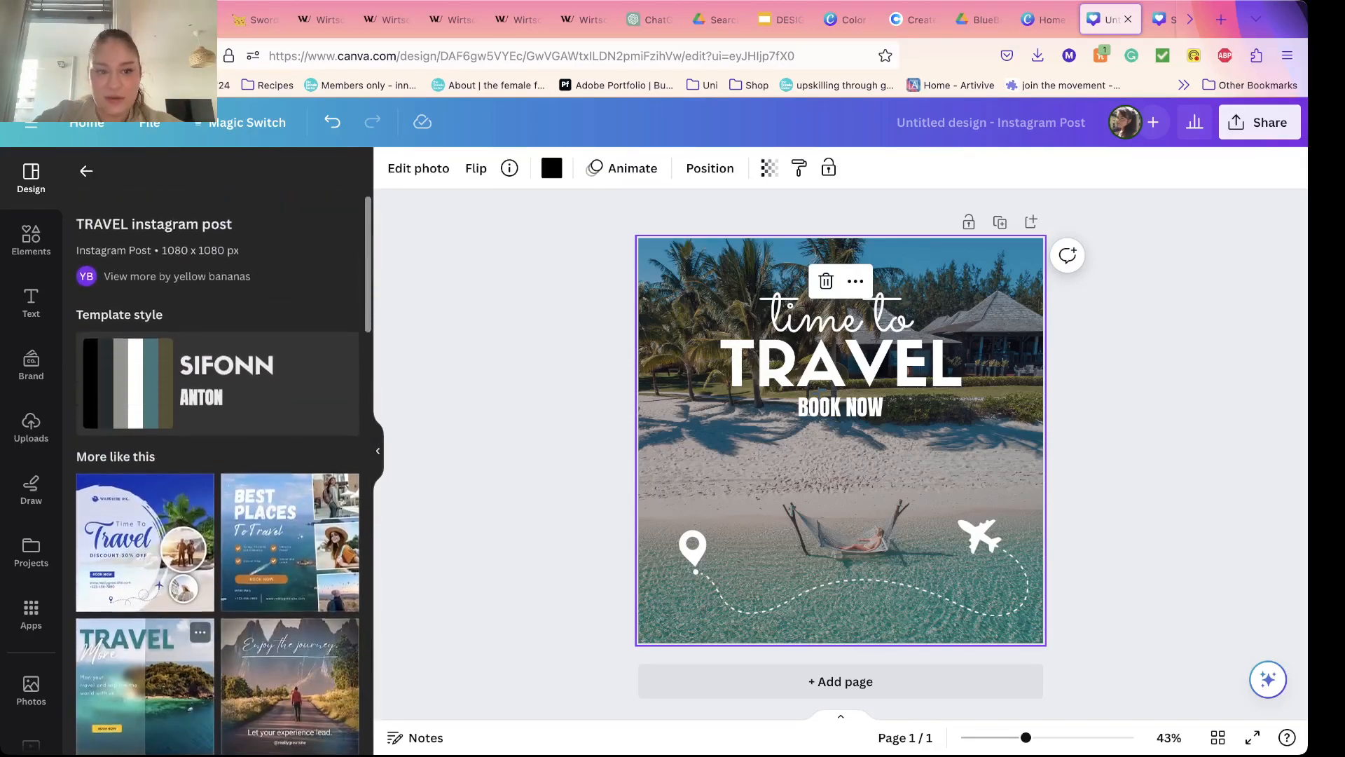
click(86, 171)
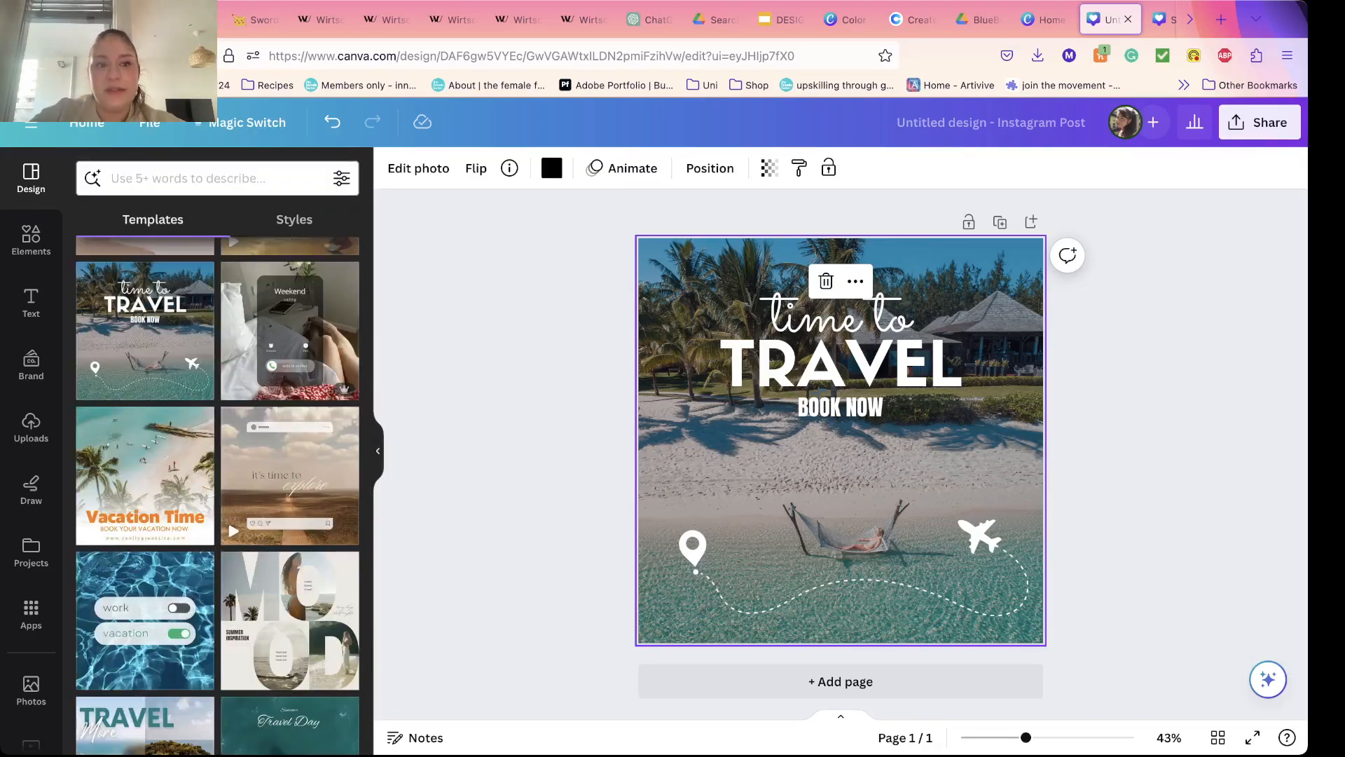
click(187, 178)
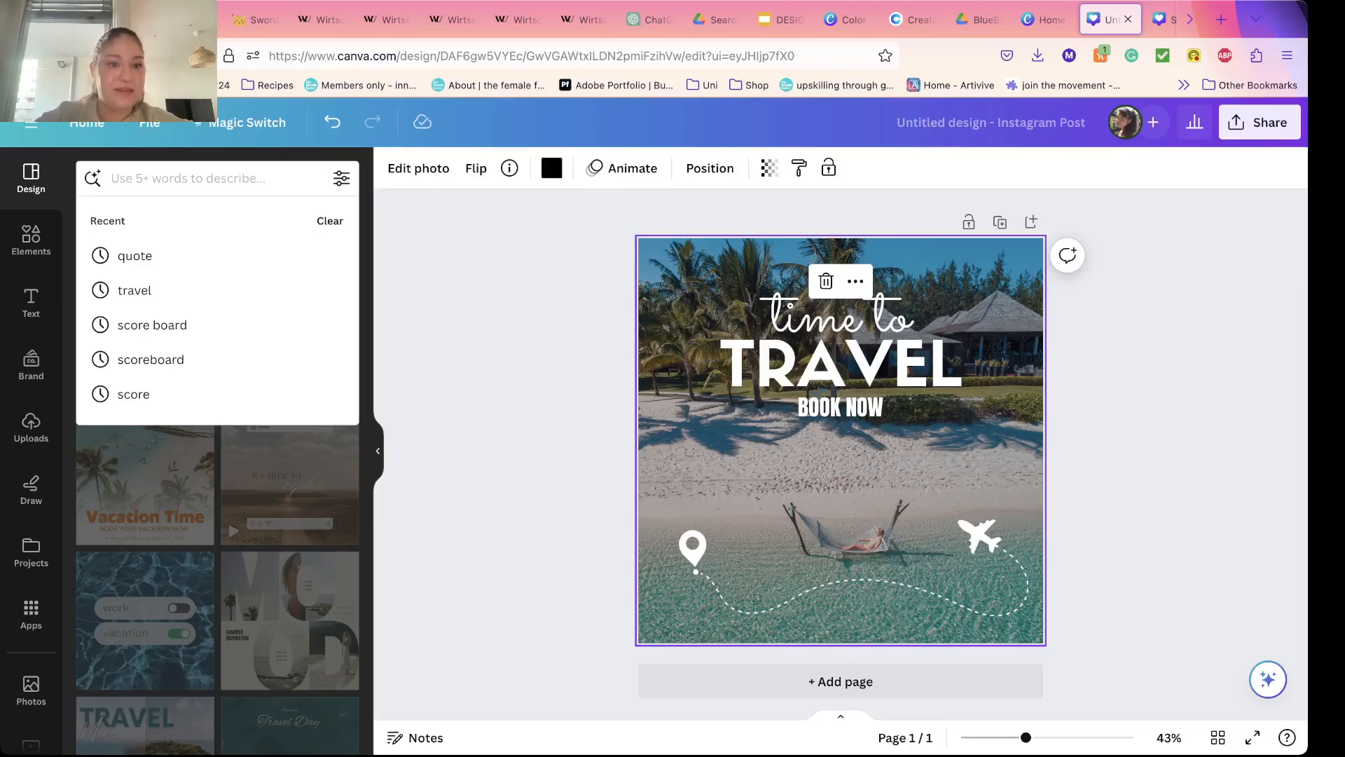
key(Escape)
key(Escape)
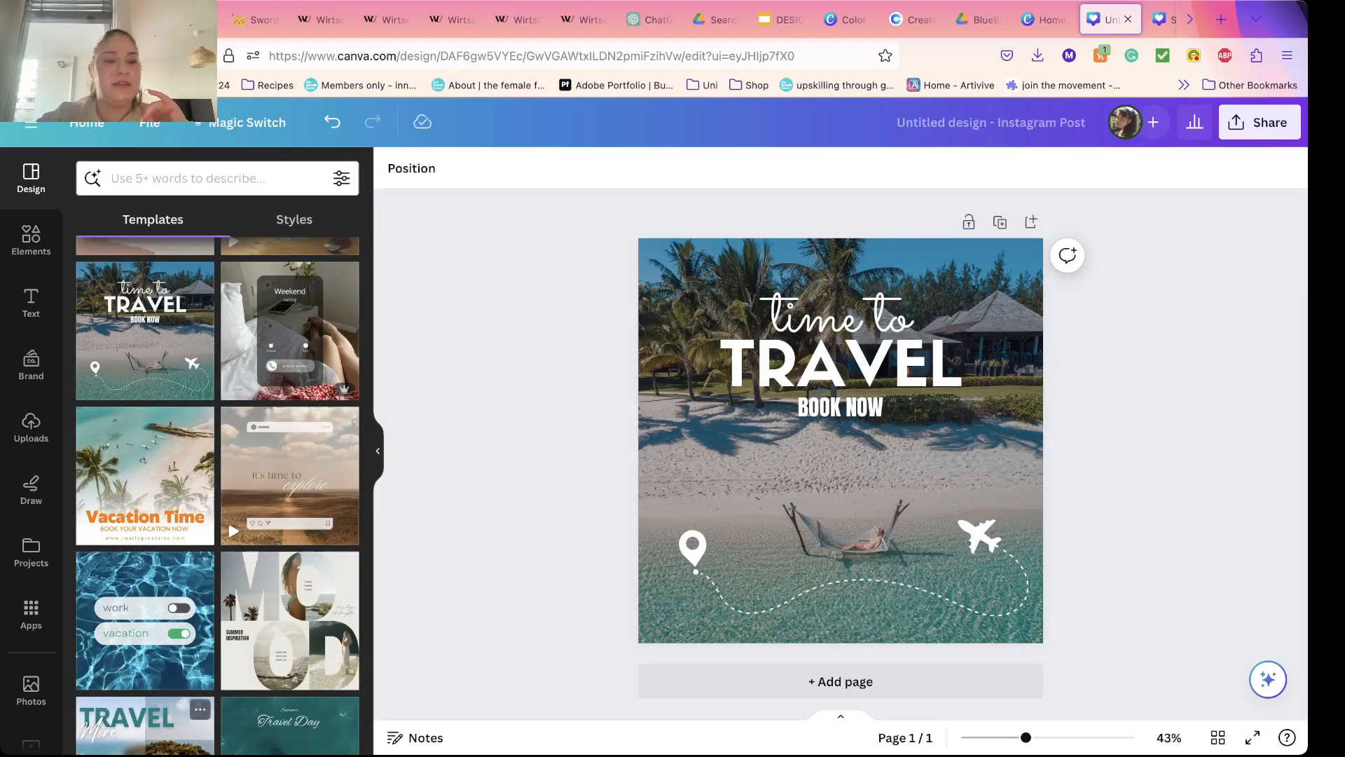
Step: Try the beige sea "World's Best Places to Visit" travel video template and the similar dark blue ocean "Just living my best life" template
scroll(145, 560, down, 5)
scroll(217, 490, down, 5)
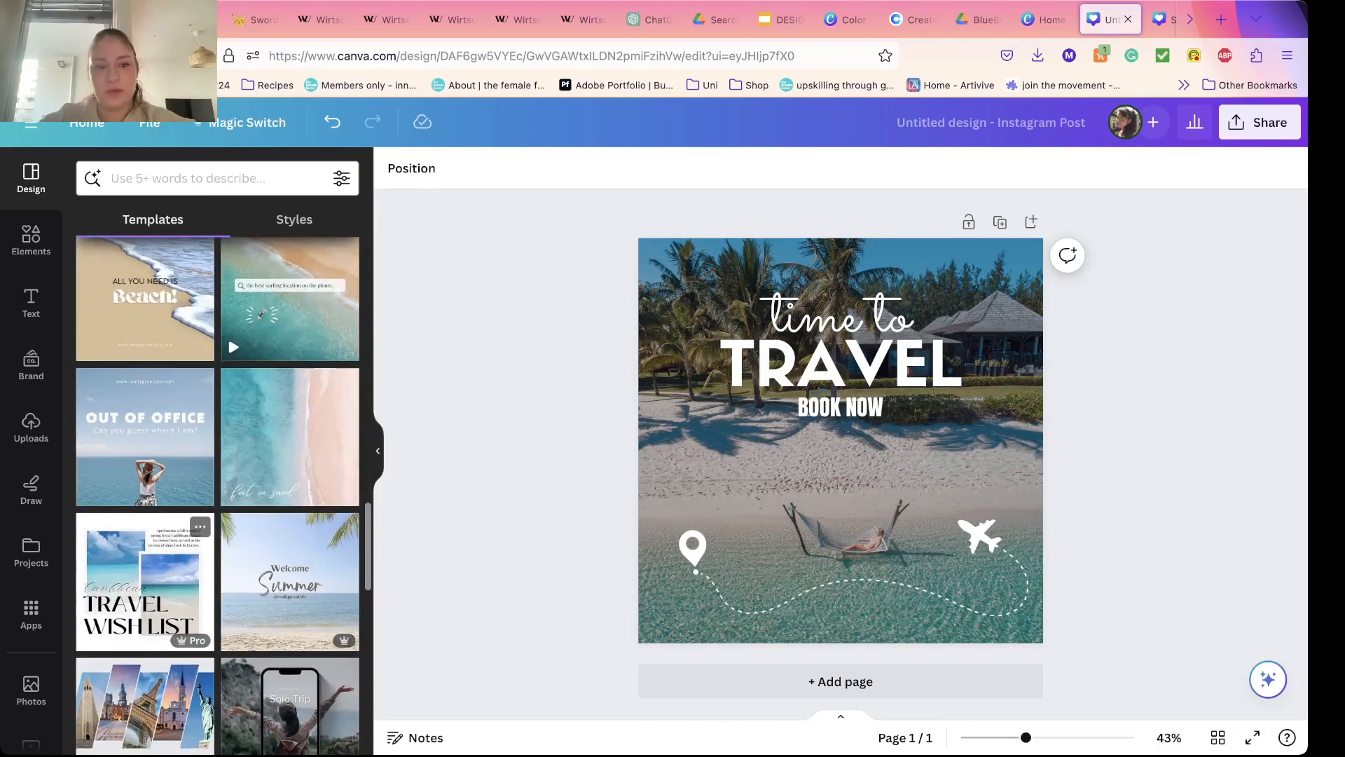
scroll(217, 490, down, 10)
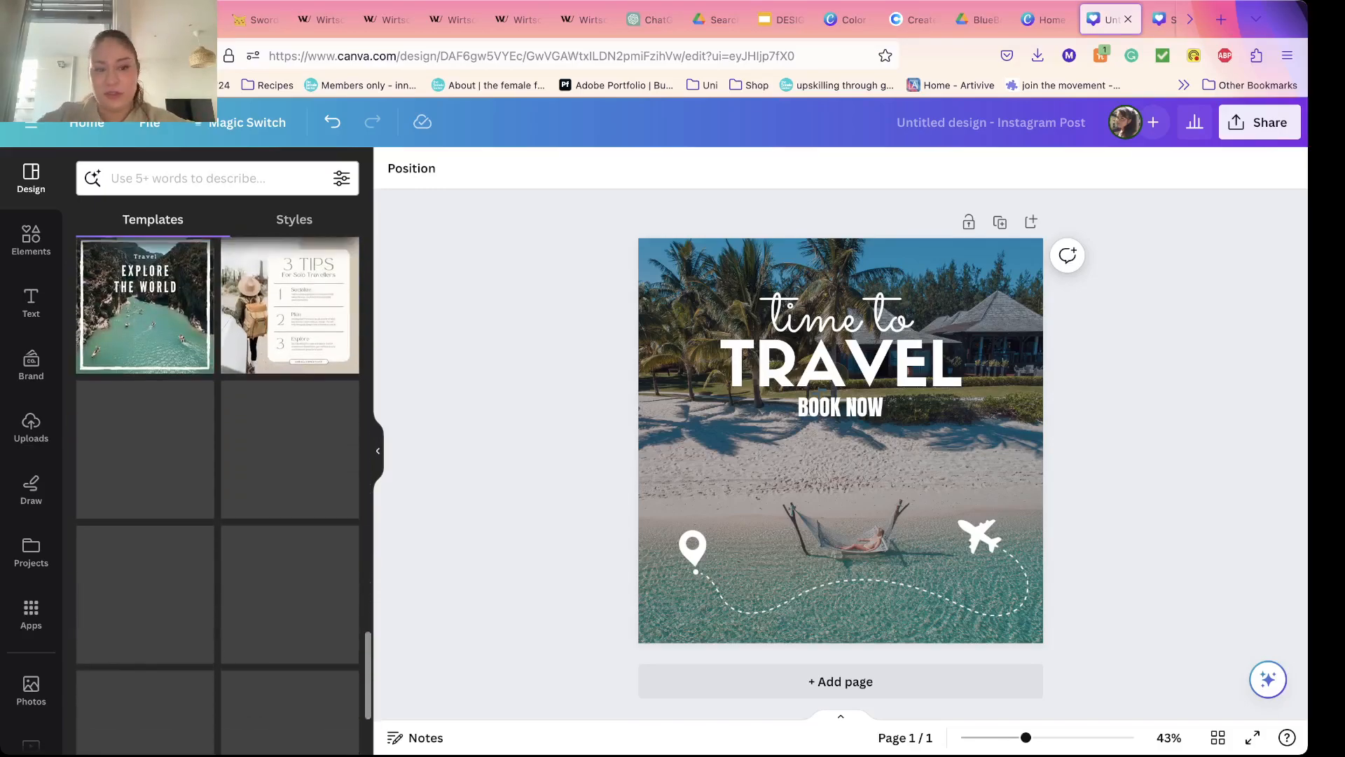
click(145, 450)
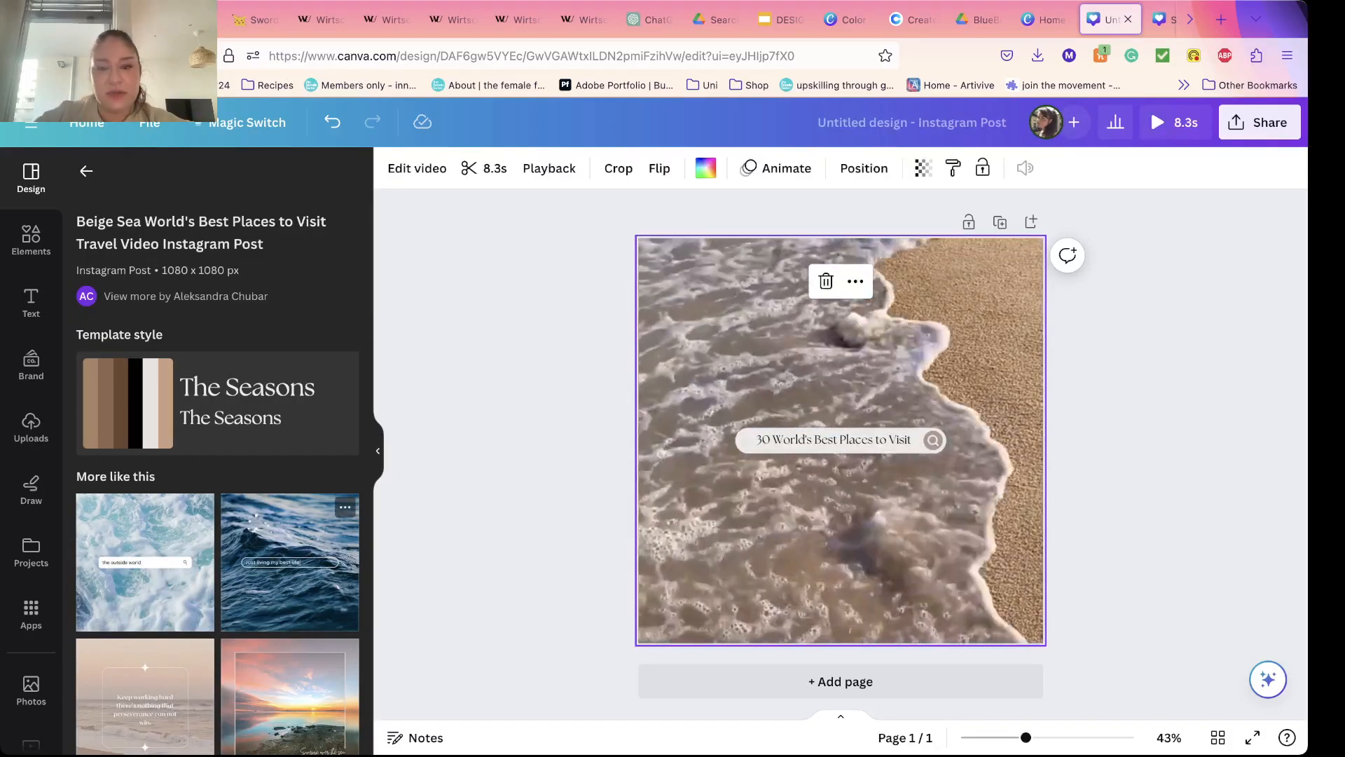
click(289, 560)
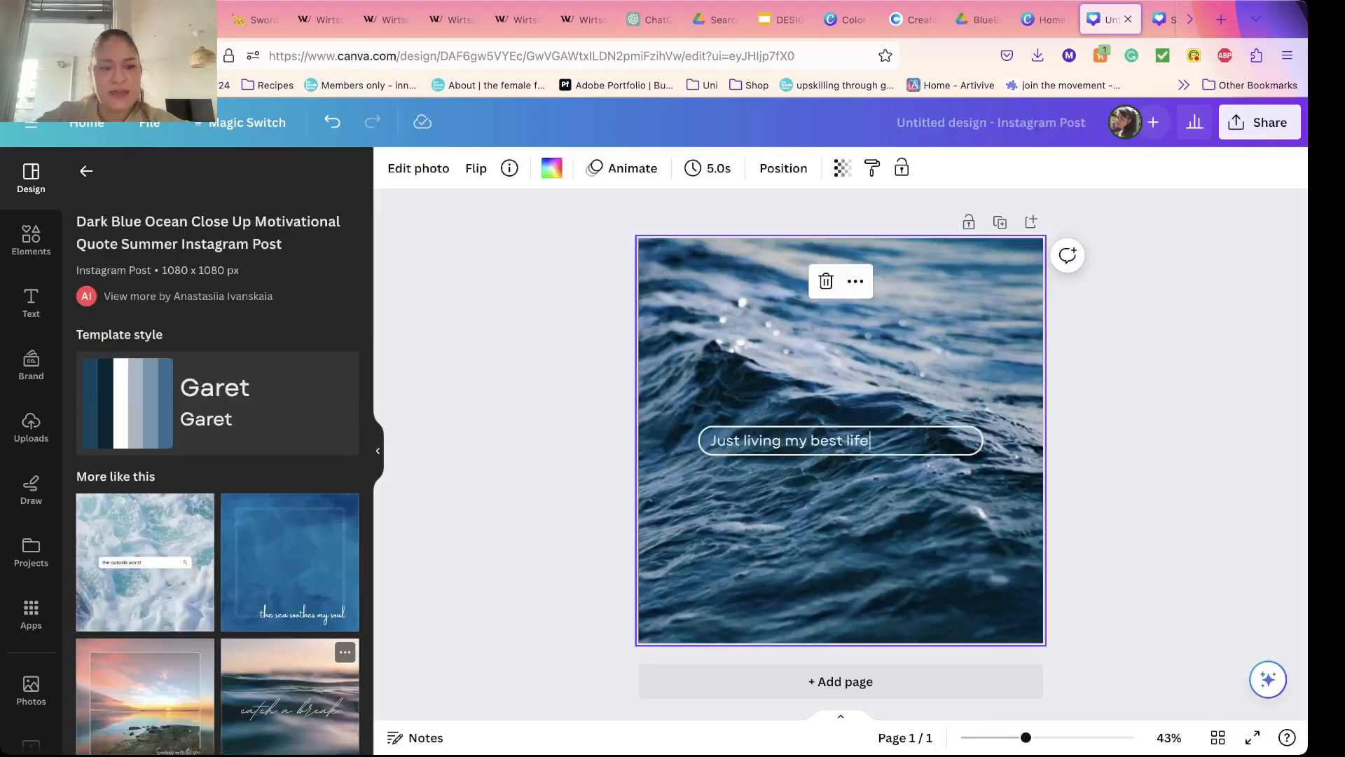
Step: Apply the "the outside world" Blue Ocean Photo Summer template, look through its similar templates, and return to the full template list
scroll(289, 630, down, 3)
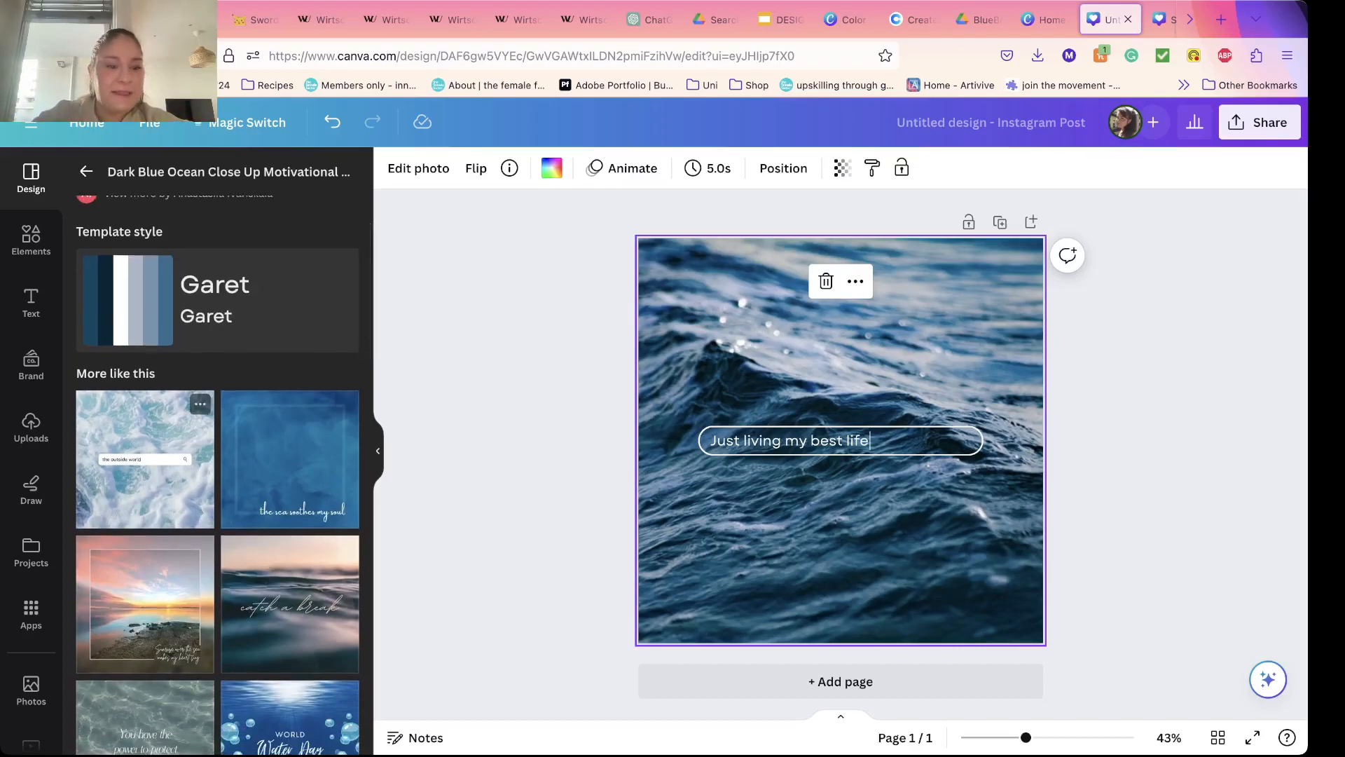
click(201, 404)
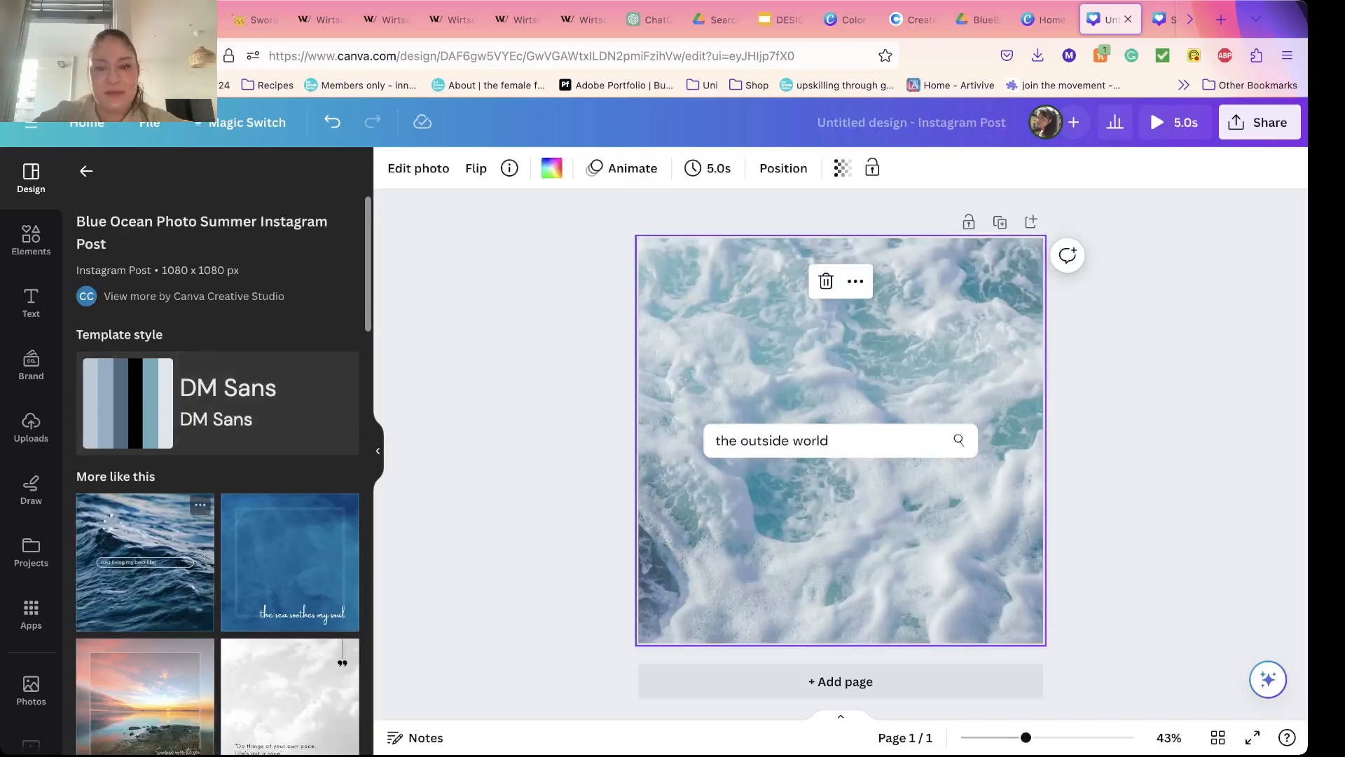
scroll(289, 630, down, 5)
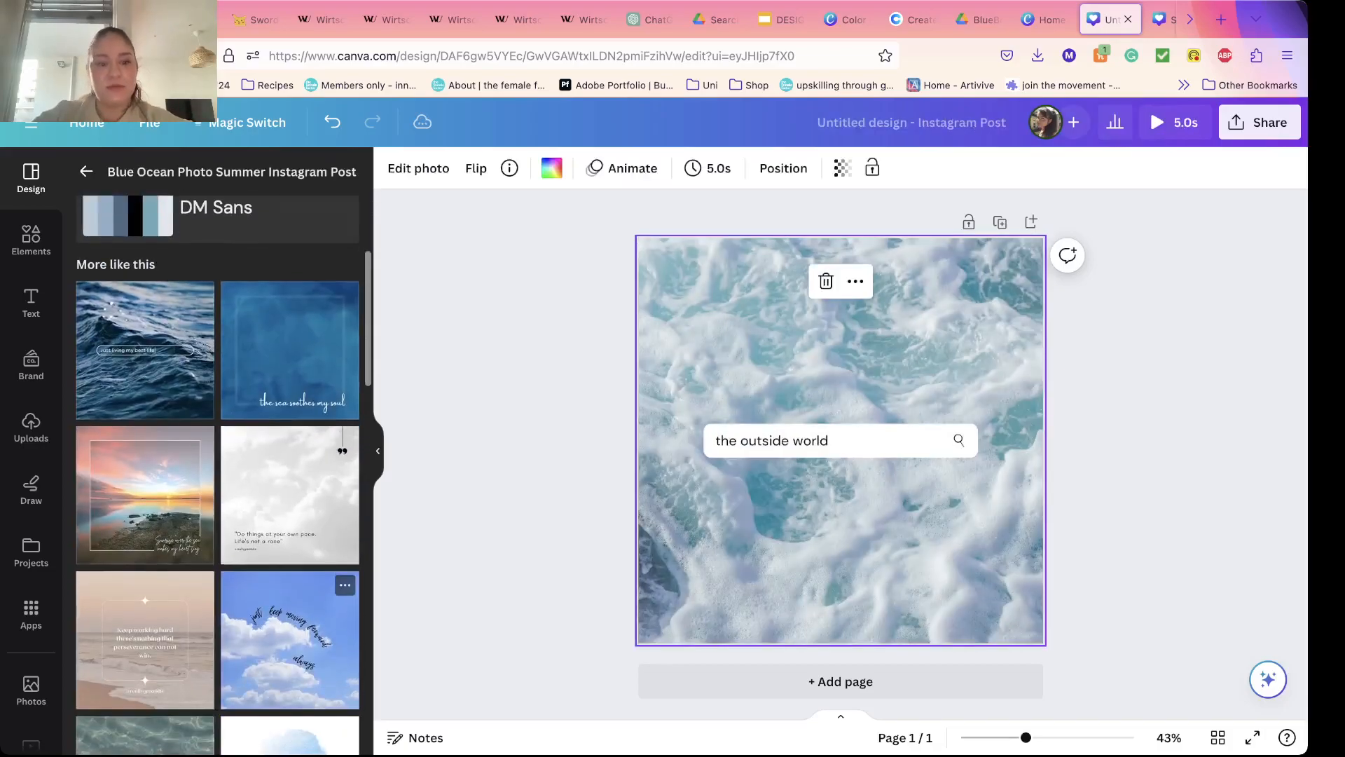
scroll(289, 476, down, 15)
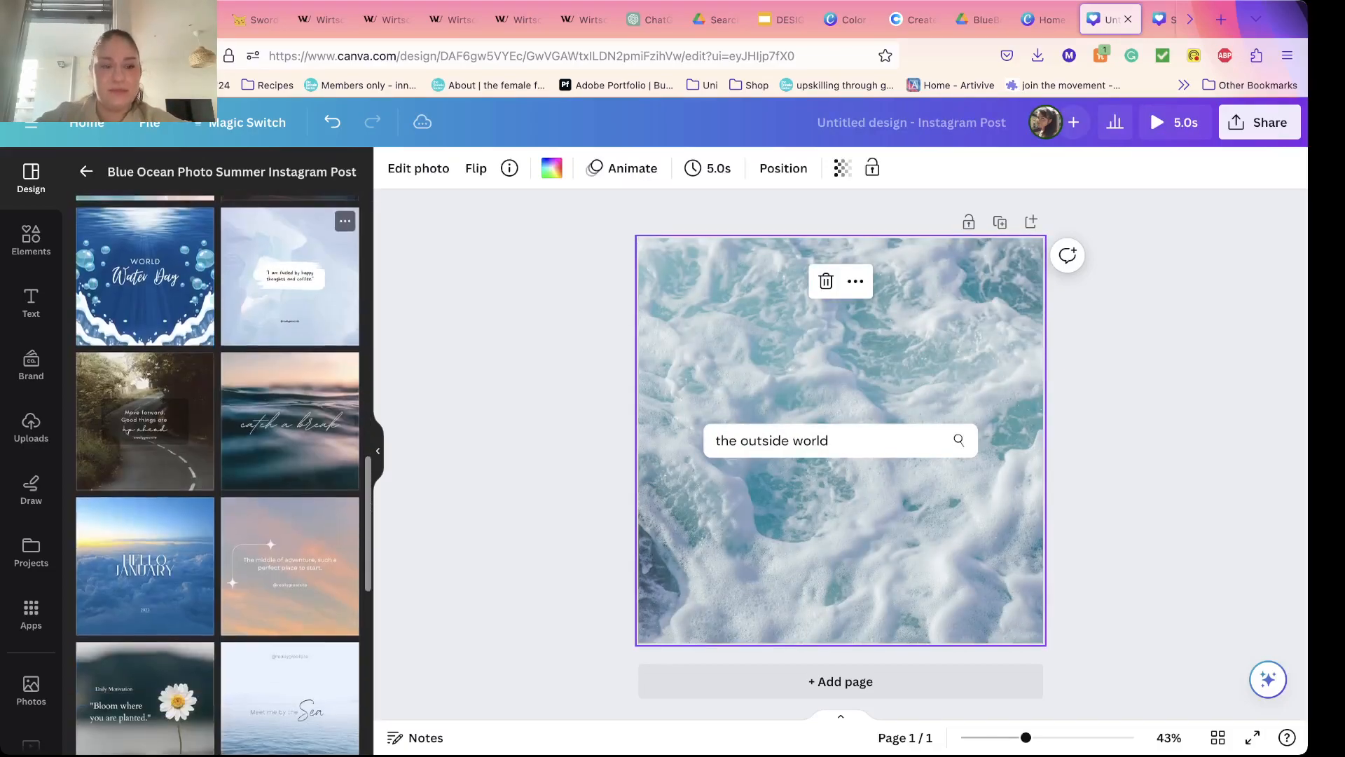
scroll(289, 477, up, 15)
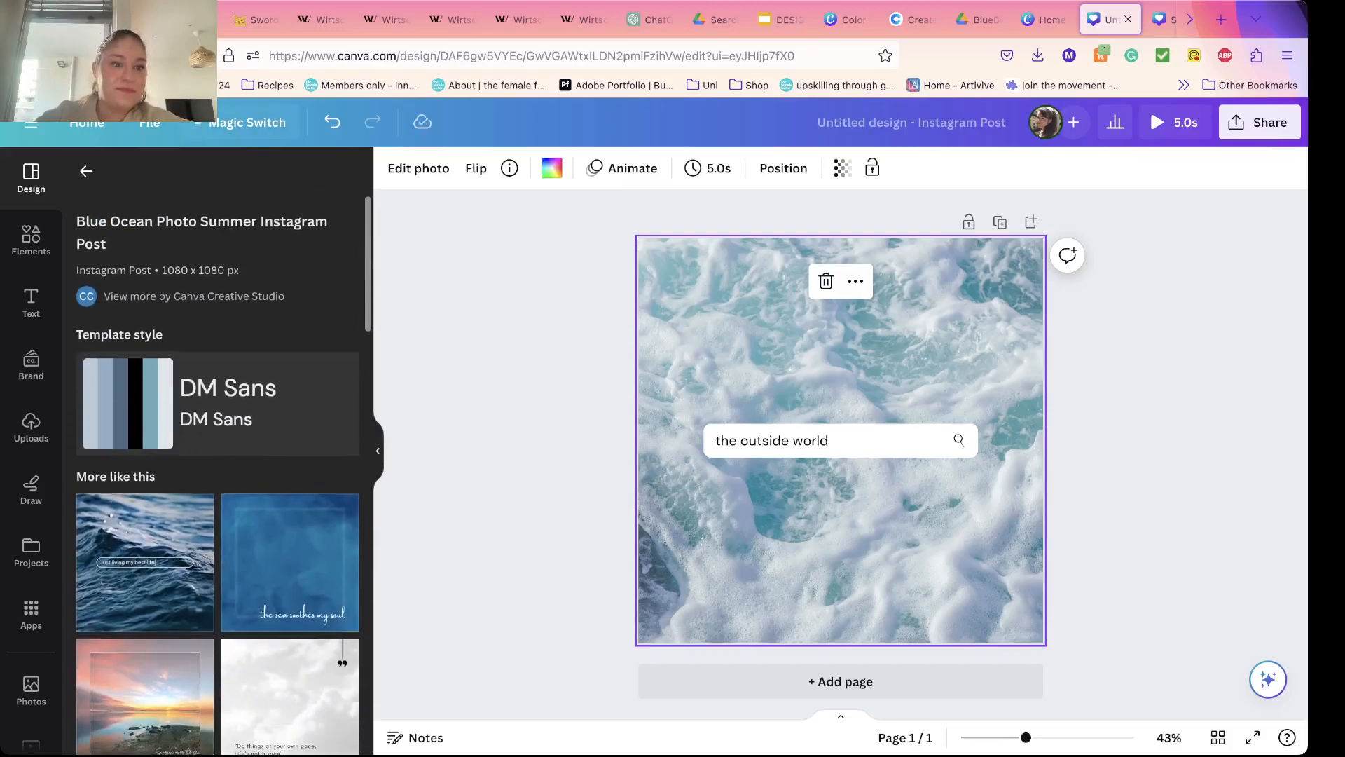
click(86, 171)
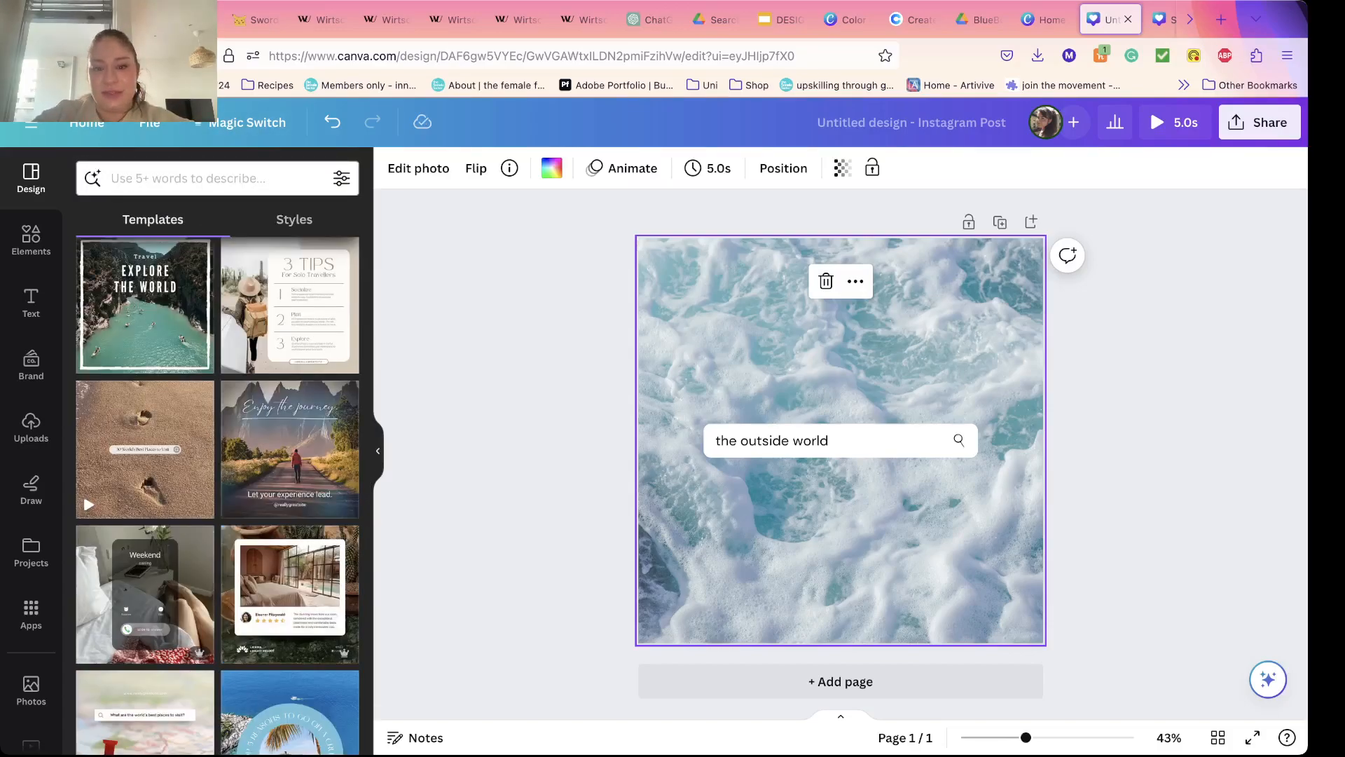
Step: Add the Beige Minimalist Hotel Review Instagram Post template as a new page after the ocean page
click(532, 421)
click(728, 372)
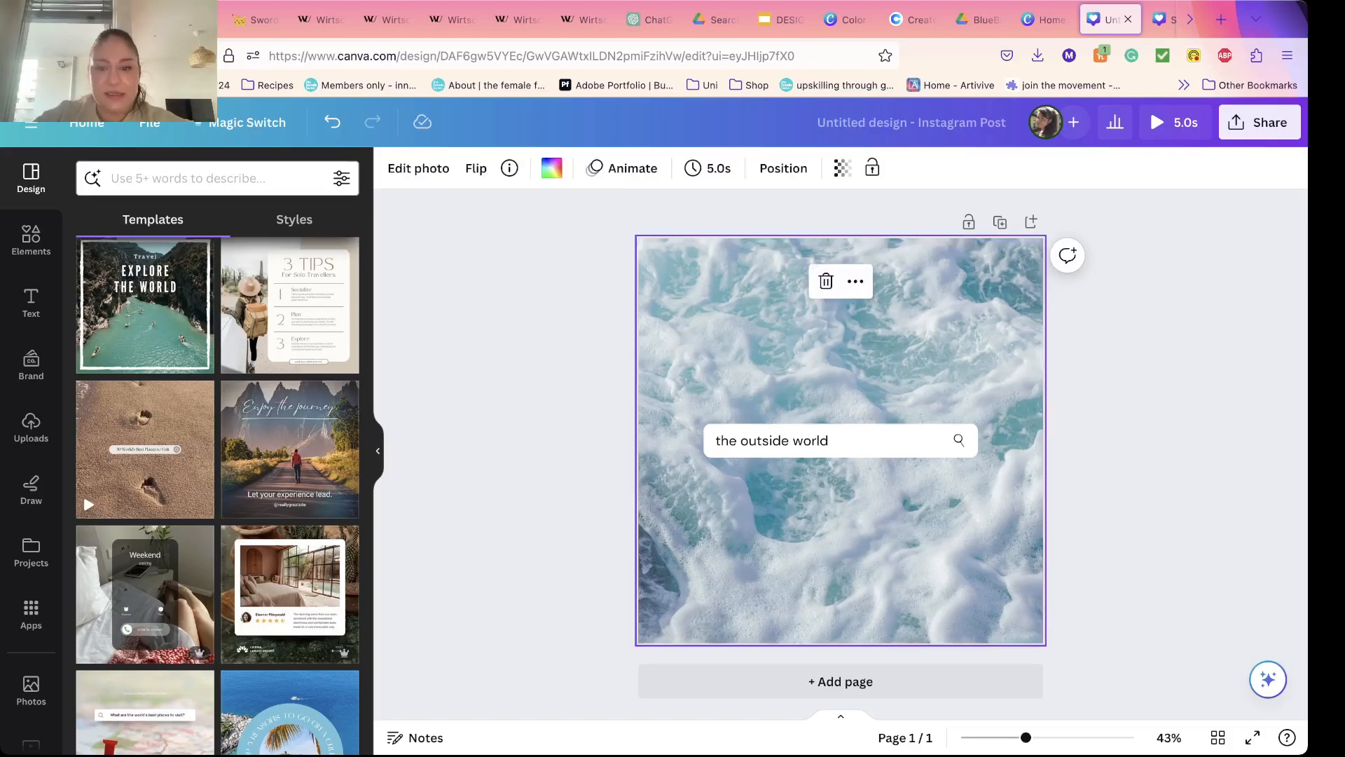
click(784, 441)
click(533, 491)
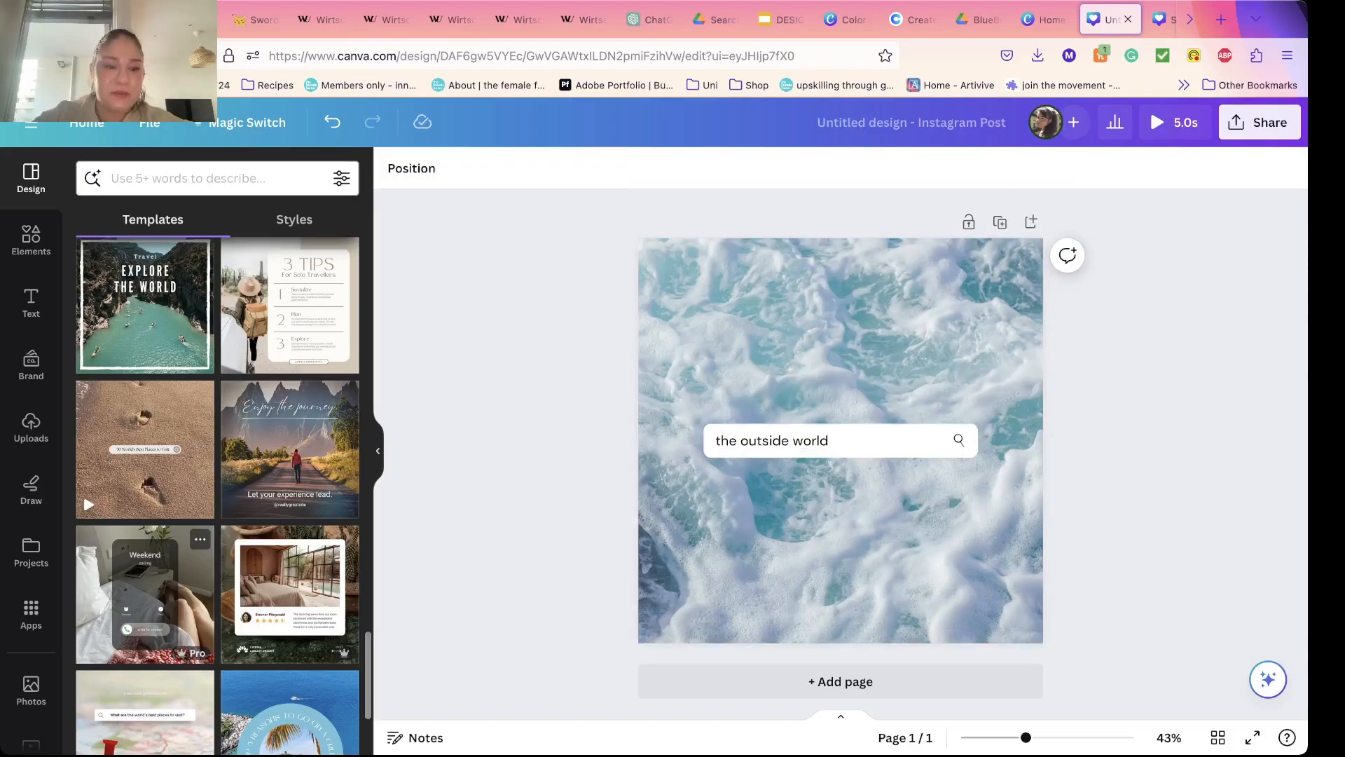
scroll(161, 560, down, 3)
click(289, 375)
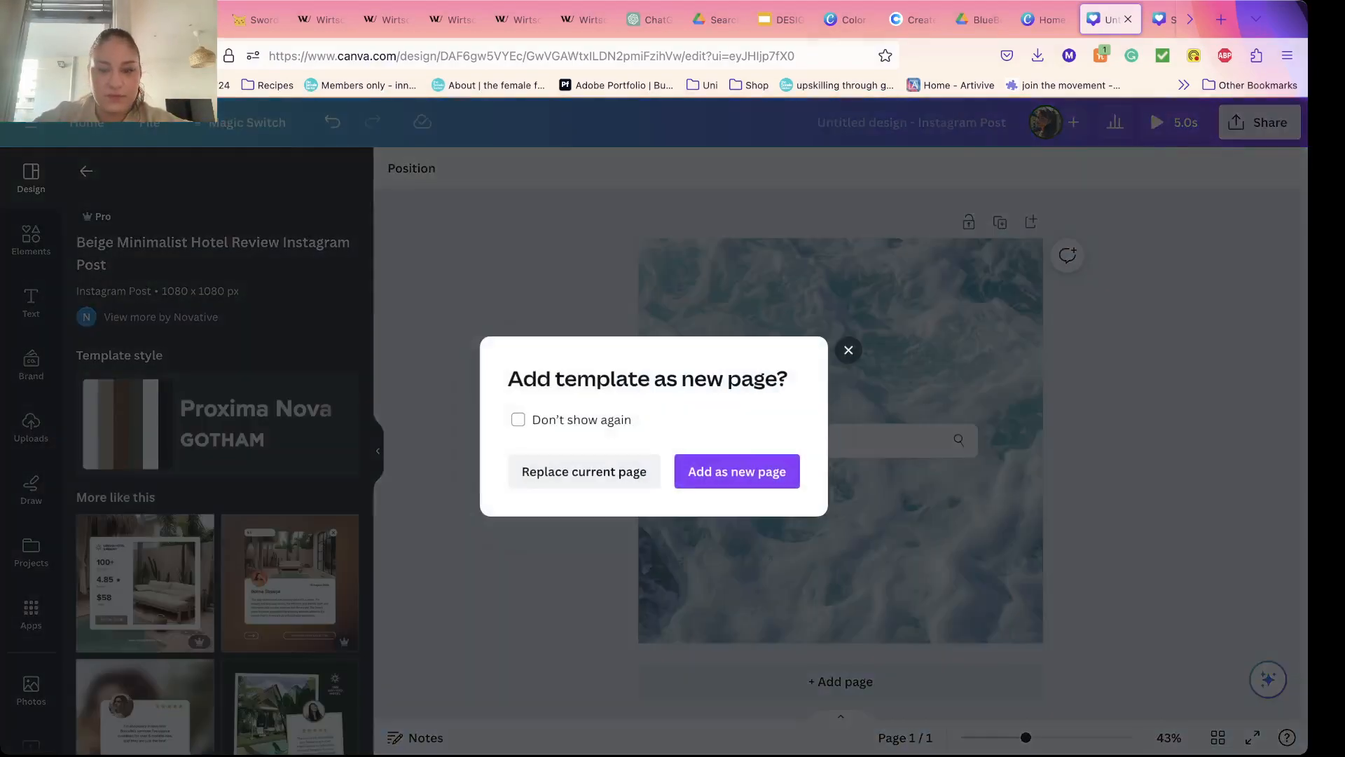
click(737, 471)
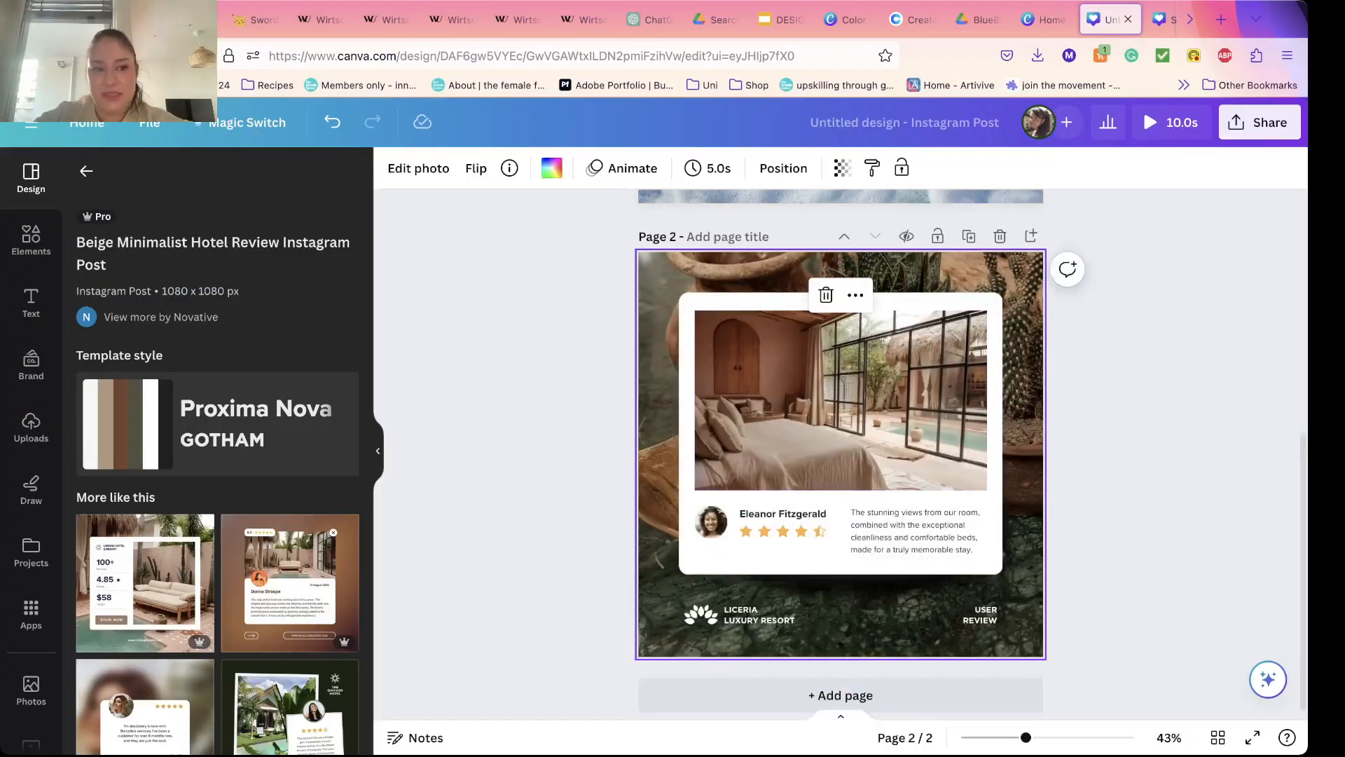
Step: Return to the full template list and browse its travel and summer templates and the category suggestions
click(86, 171)
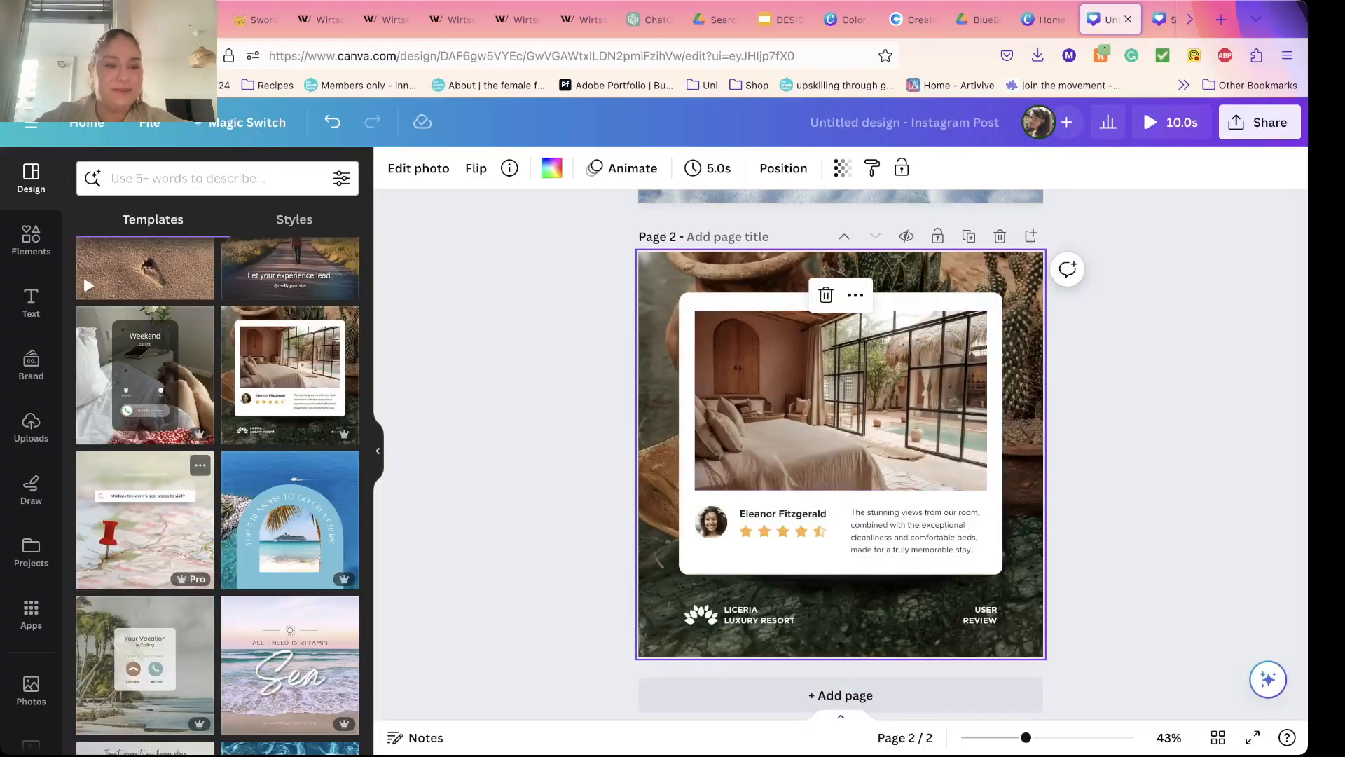
scroll(295, 420, down, 4)
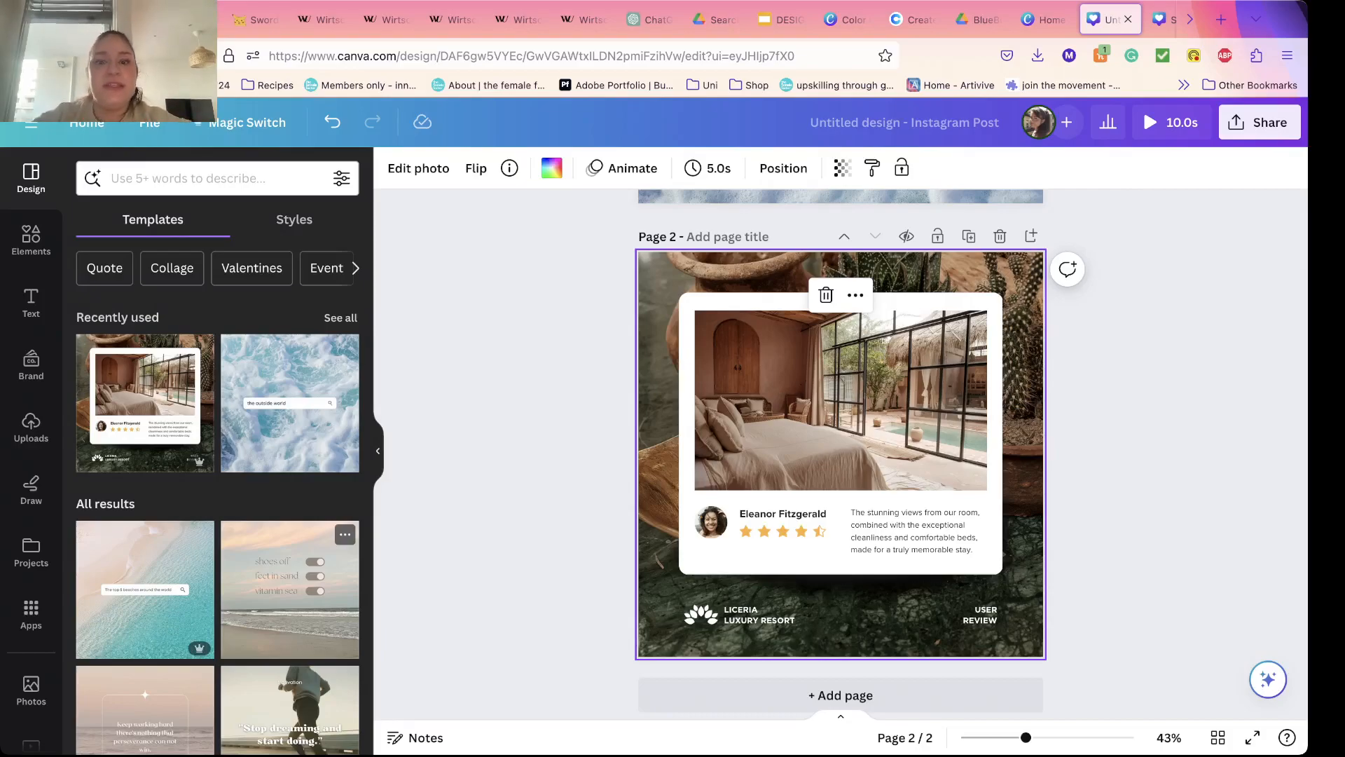
scroll(217, 490, down, 15)
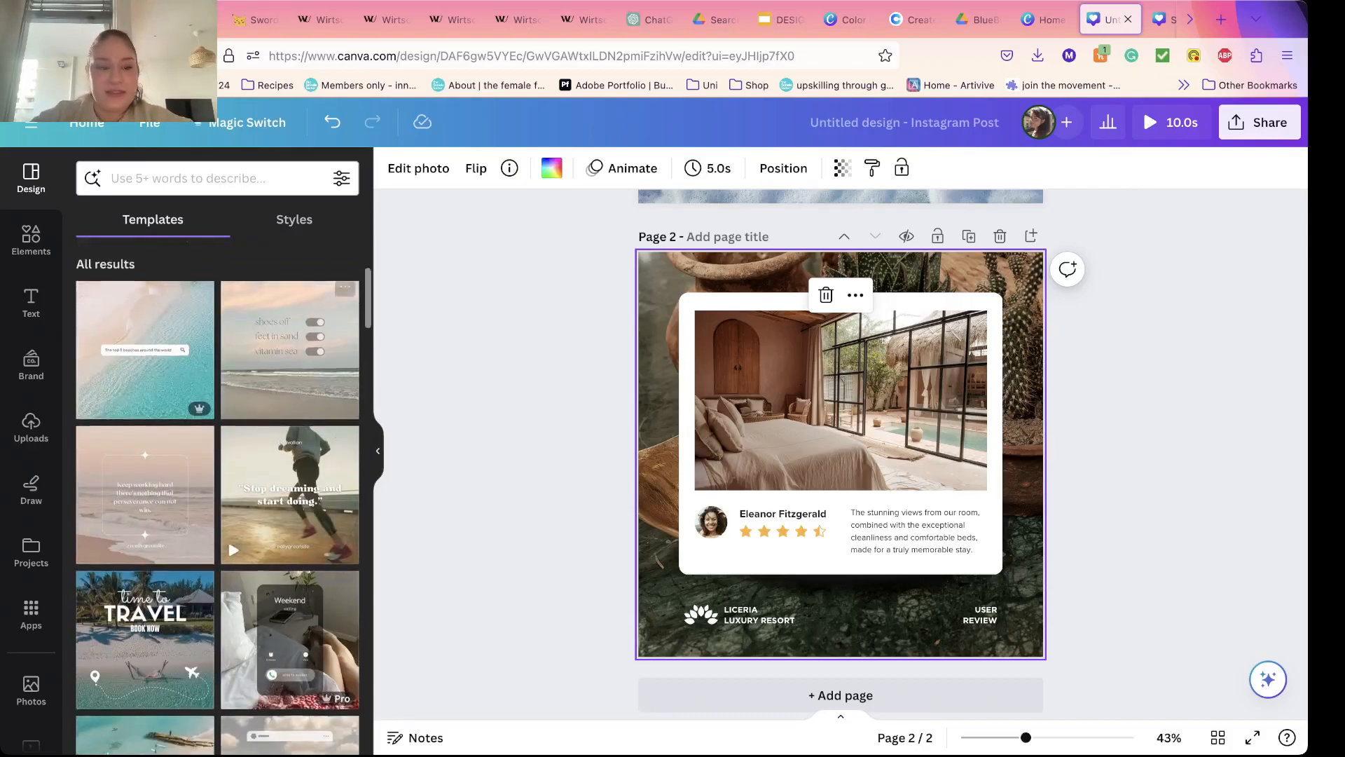
scroll(290, 515, down, 3)
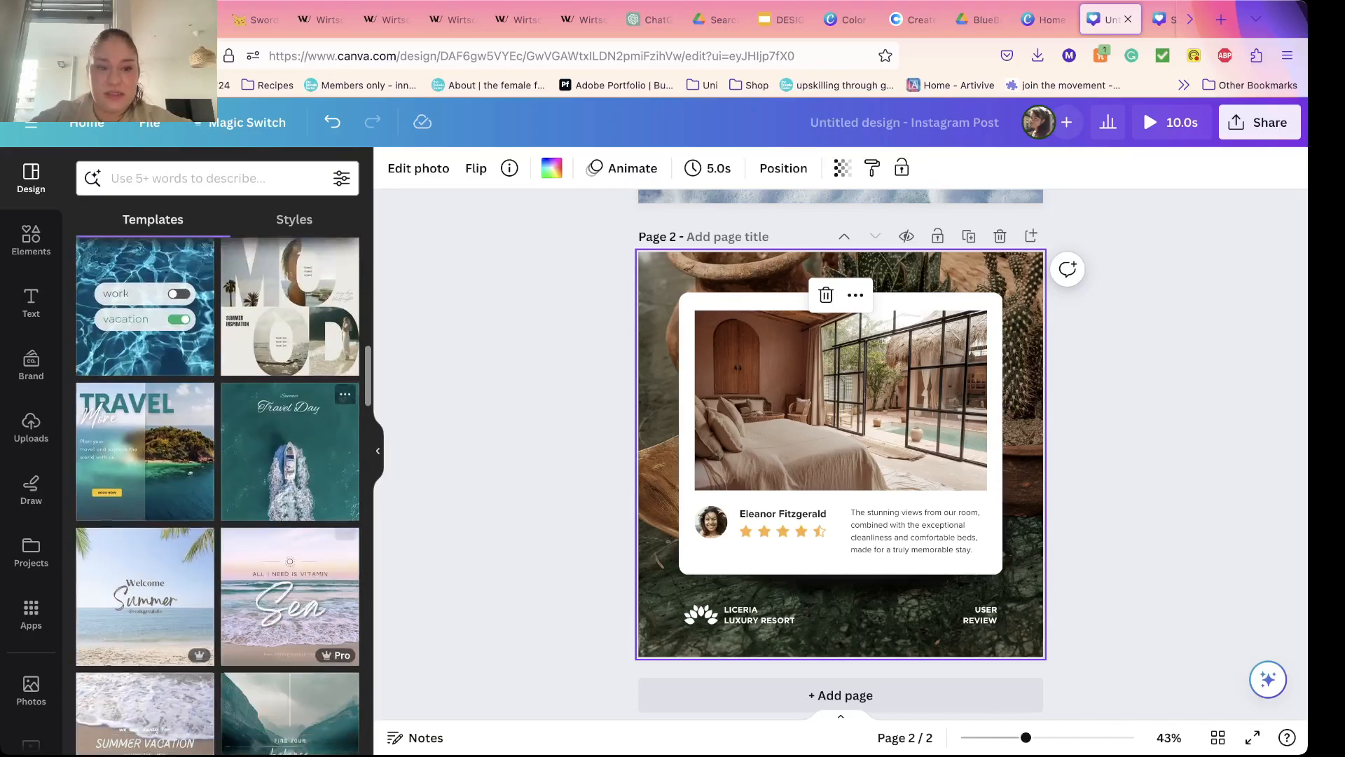
scroll(217, 490, down, 10)
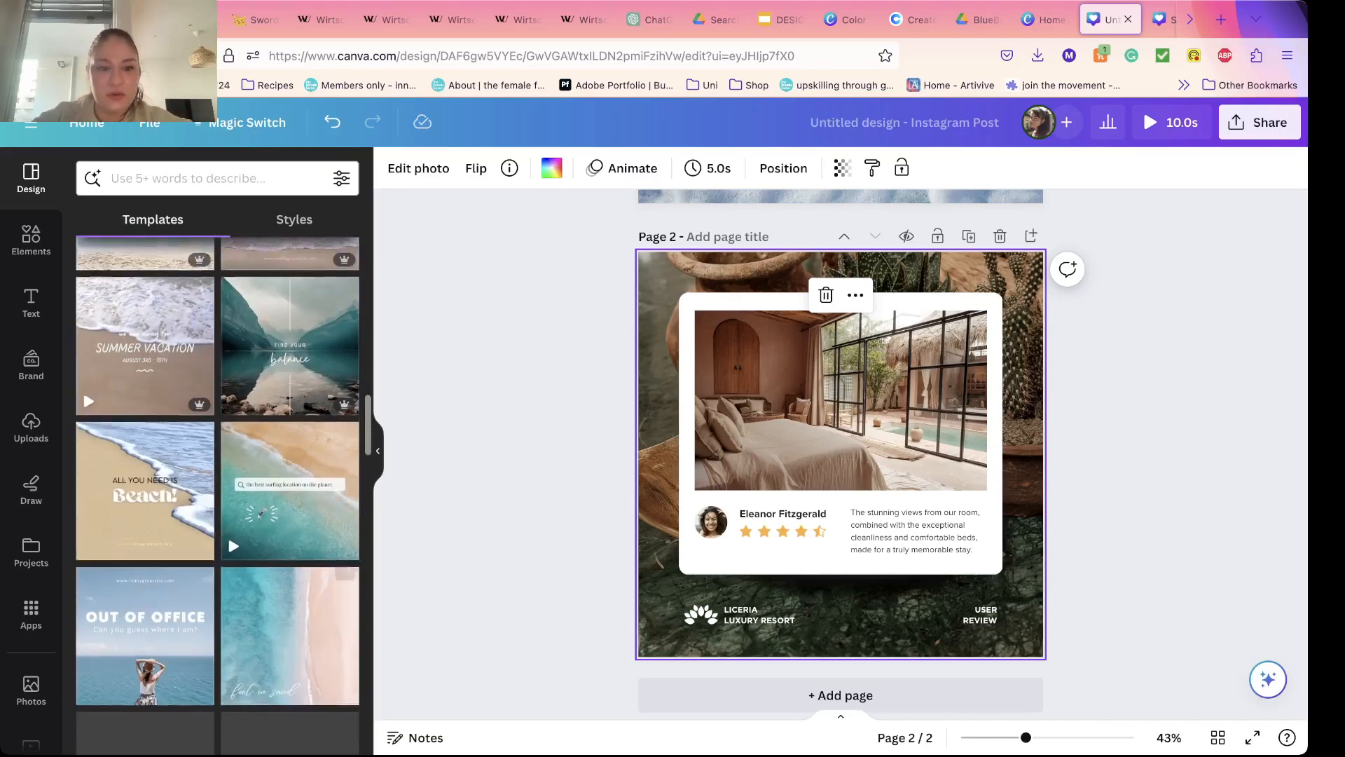
scroll(217, 490, down, 5)
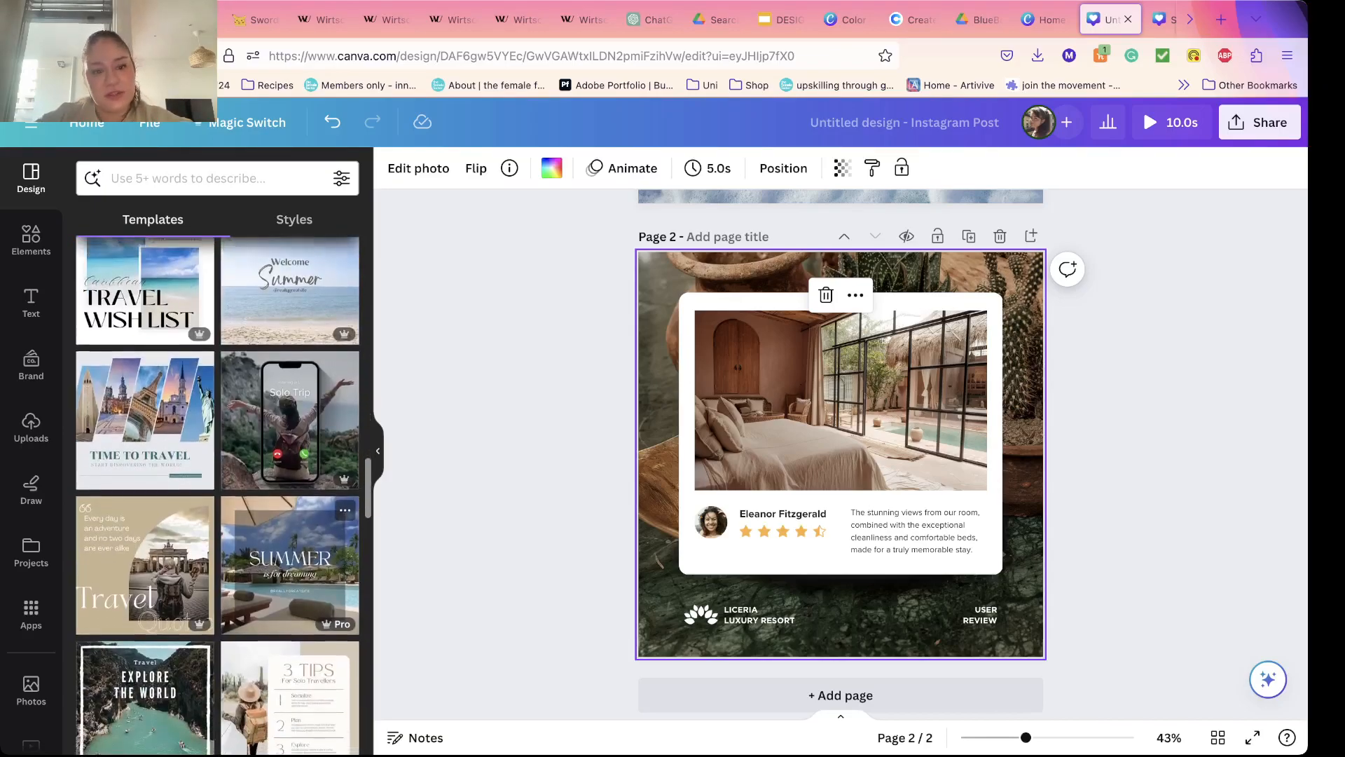
scroll(217, 490, up, 20)
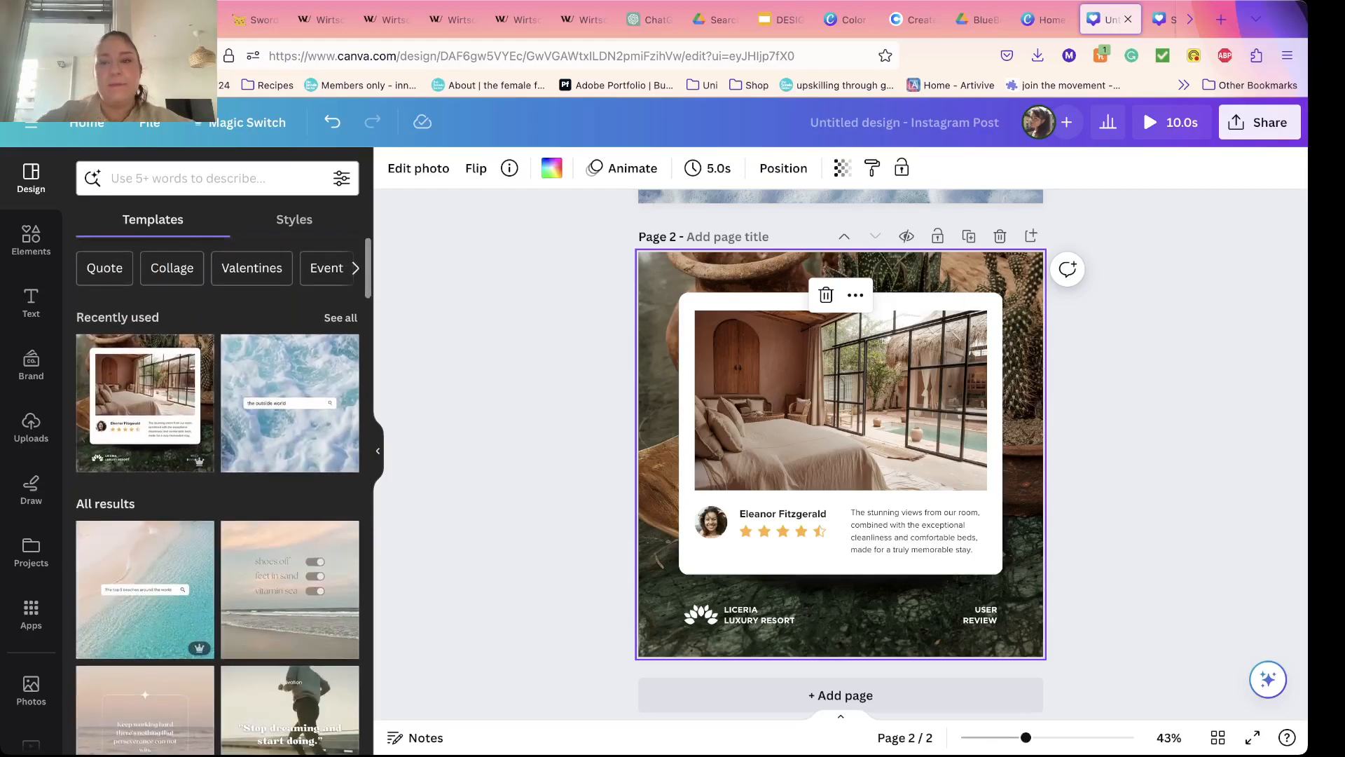
scroll(1062, 20, right, 4)
Step: Switch to the SPEAK UP design and duplicate its page
key(ctrl+Tab)
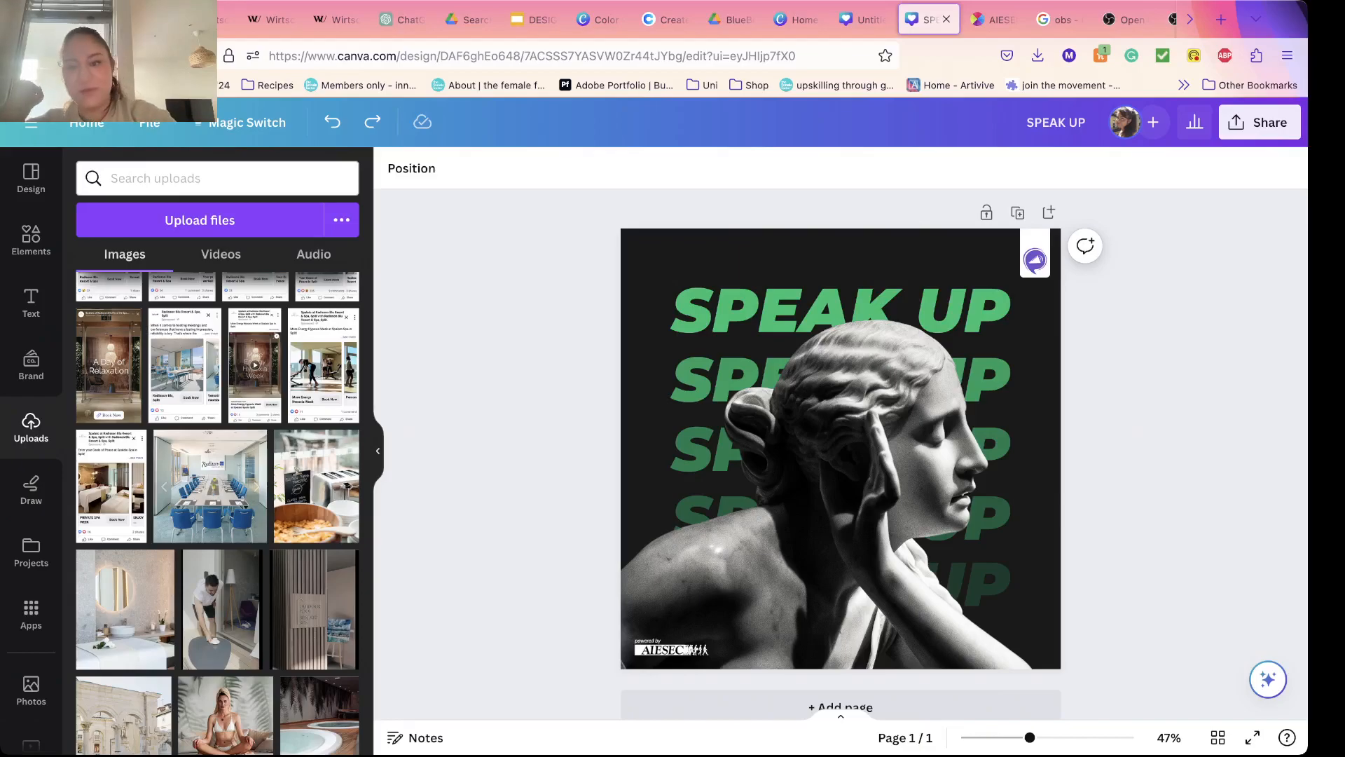
scroll(841, 448, down, 1)
scroll(841, 448, up, 1)
click(1017, 219)
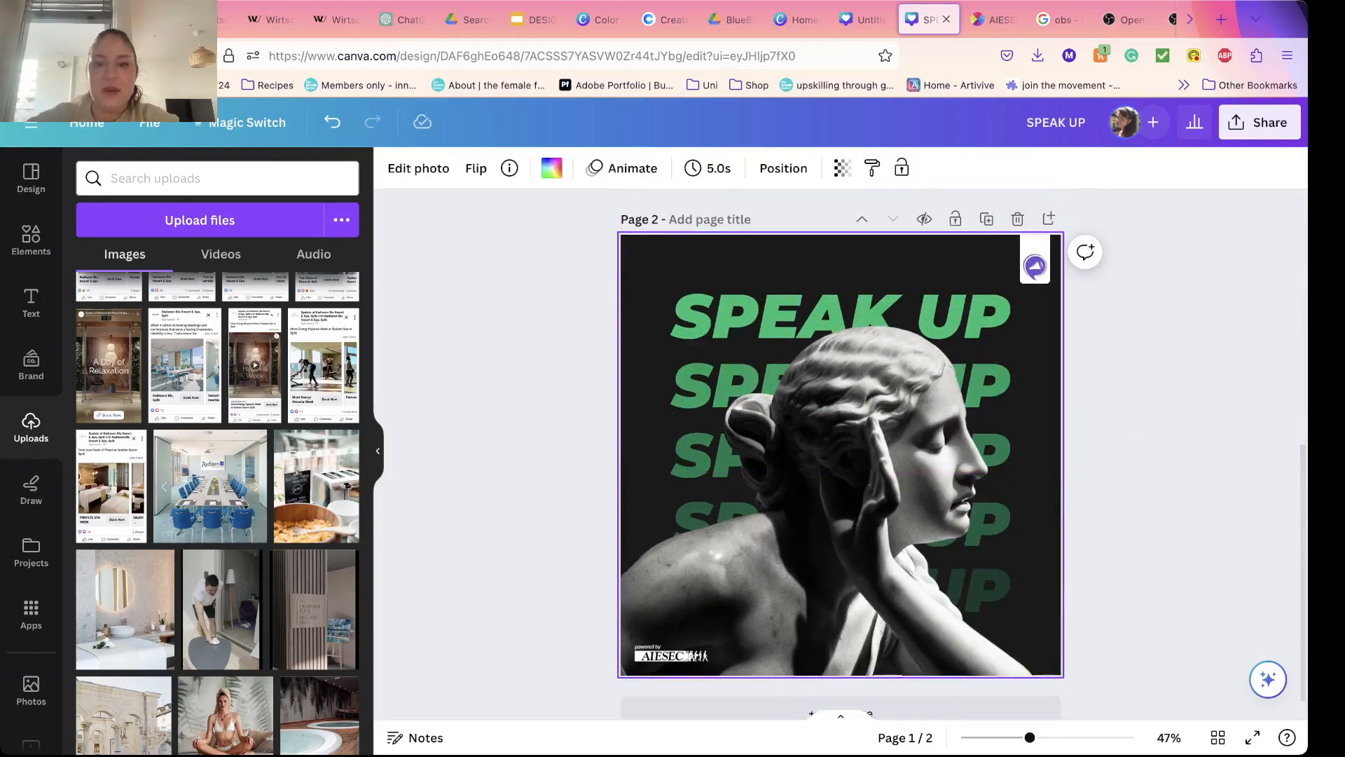
Step: Delete the SPEAK UP texts, statue photo and logos from page 2, keeping only the black background shape
drag(641, 272, 1100, 597)
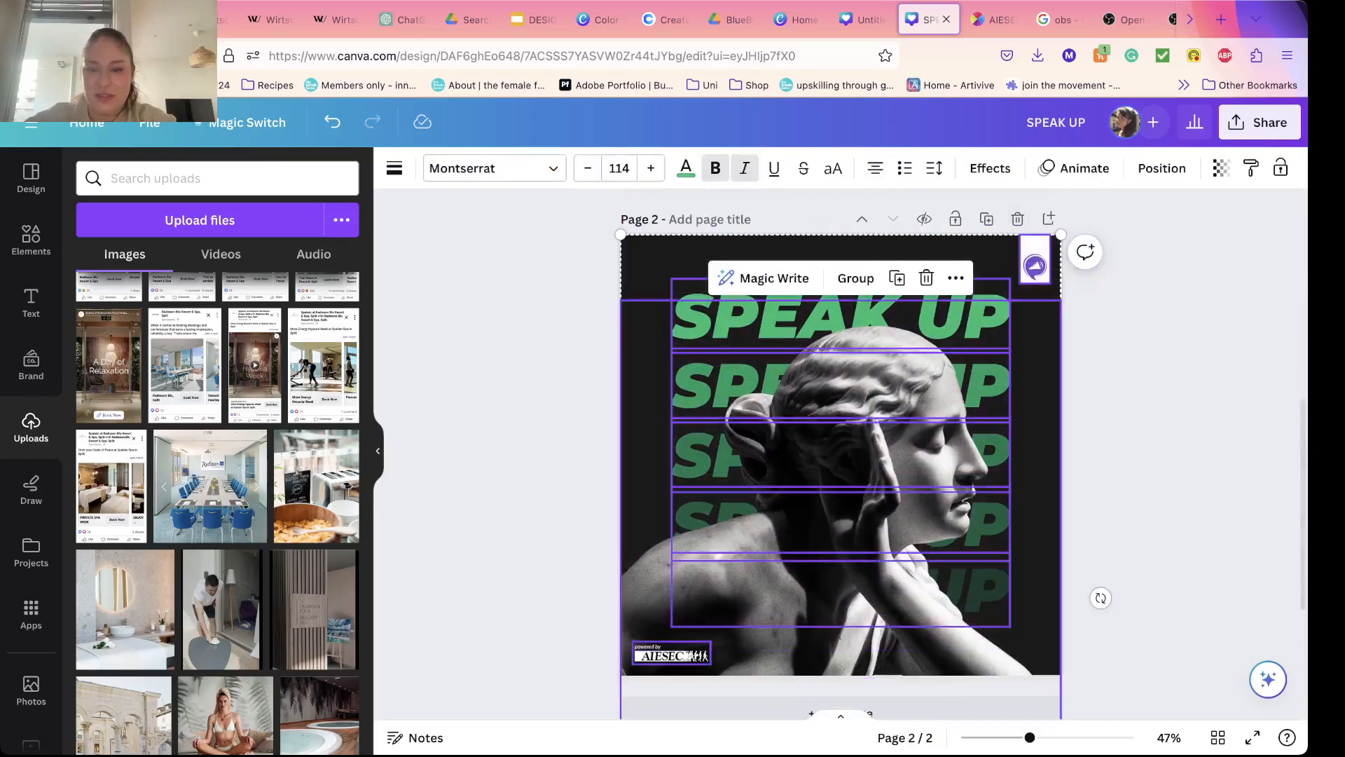
key(Delete)
scroll(841, 454, up, 1)
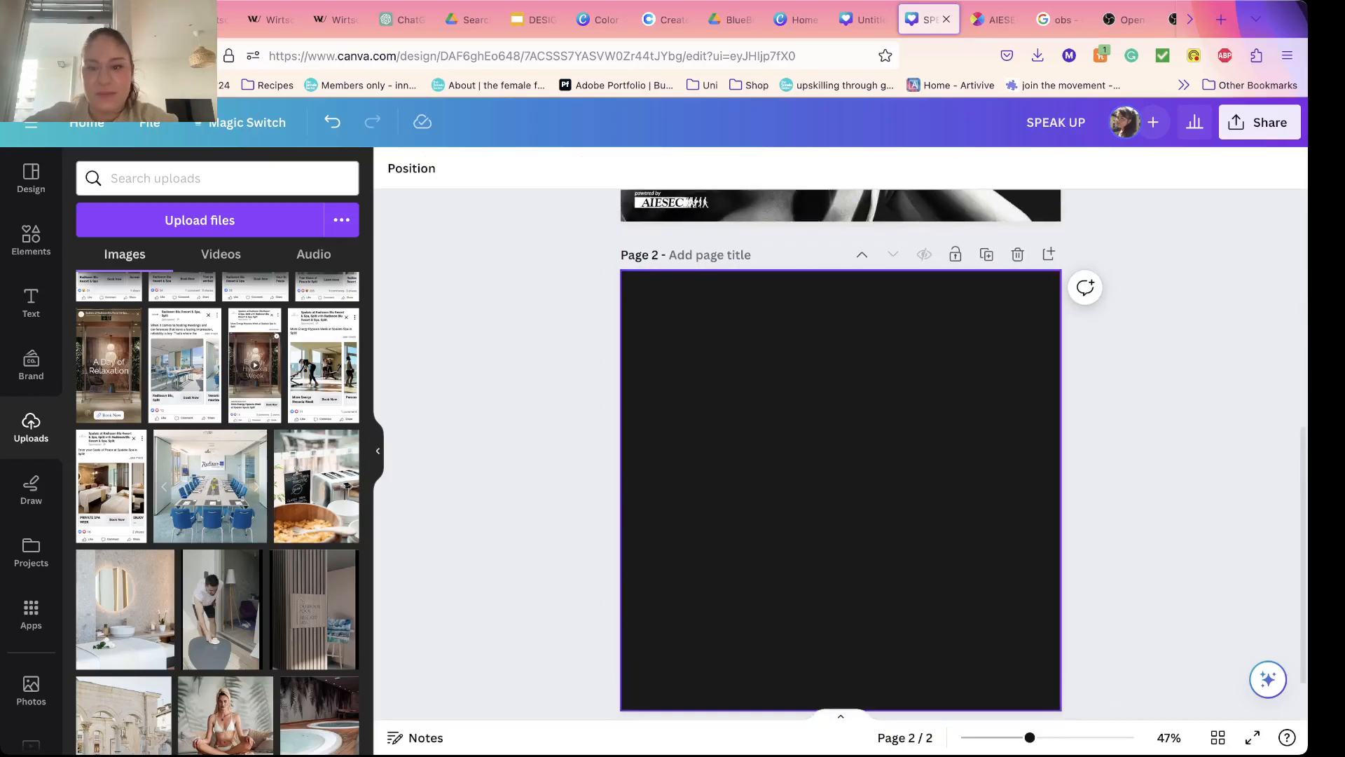
Step: Compare the finished SPEAK UP design on page 1 with the plain black background on page 2
click(841, 454)
scroll(841, 454, up, 6)
scroll(841, 454, down, 2)
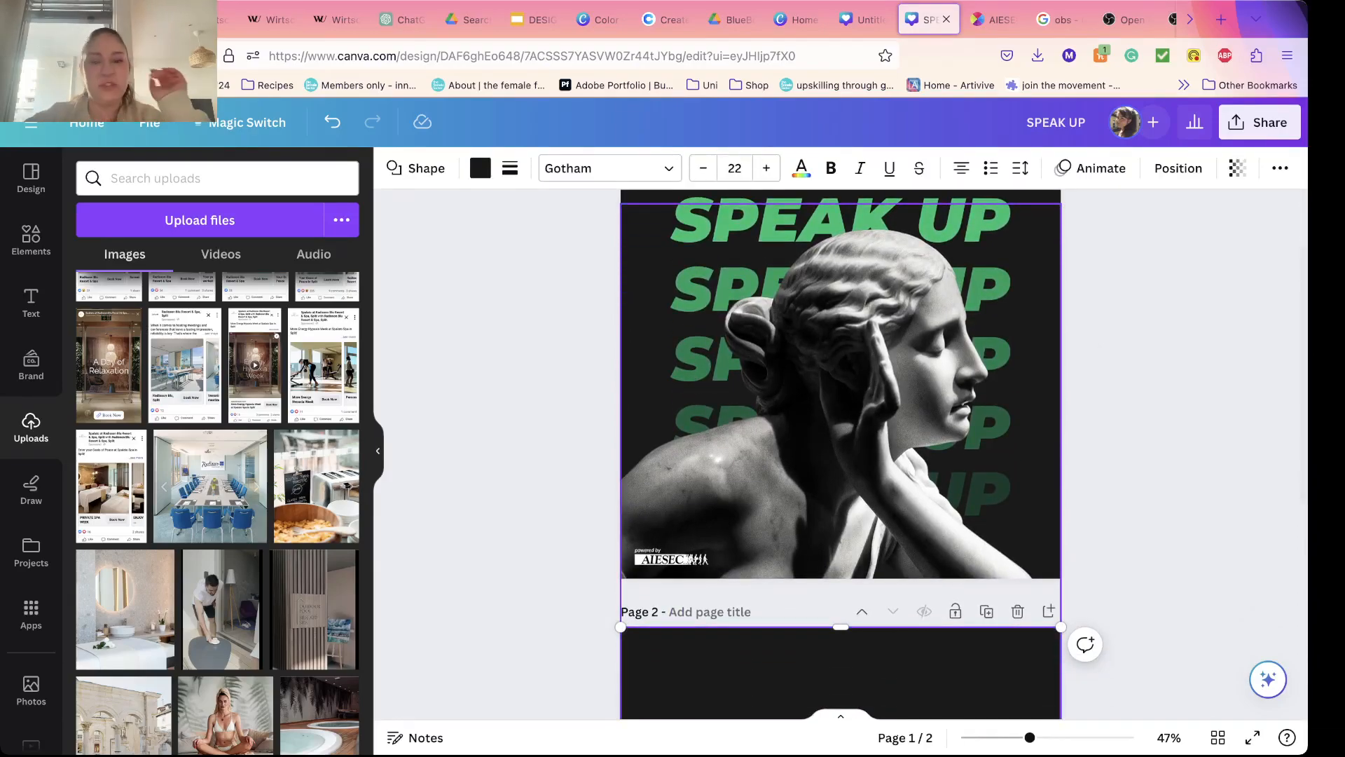
scroll(1101, 473, down, 7)
scroll(840, 454, down, 1)
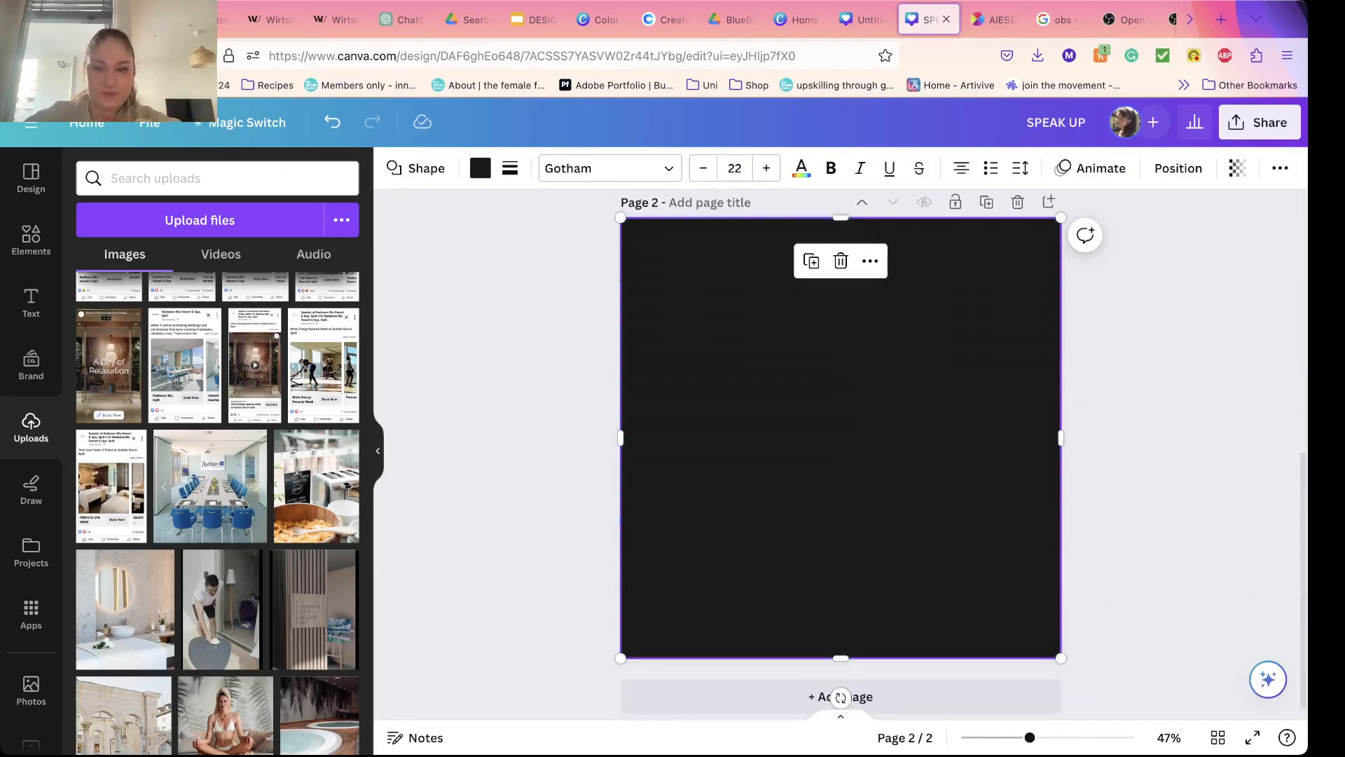
scroll(824, 433, up, 9)
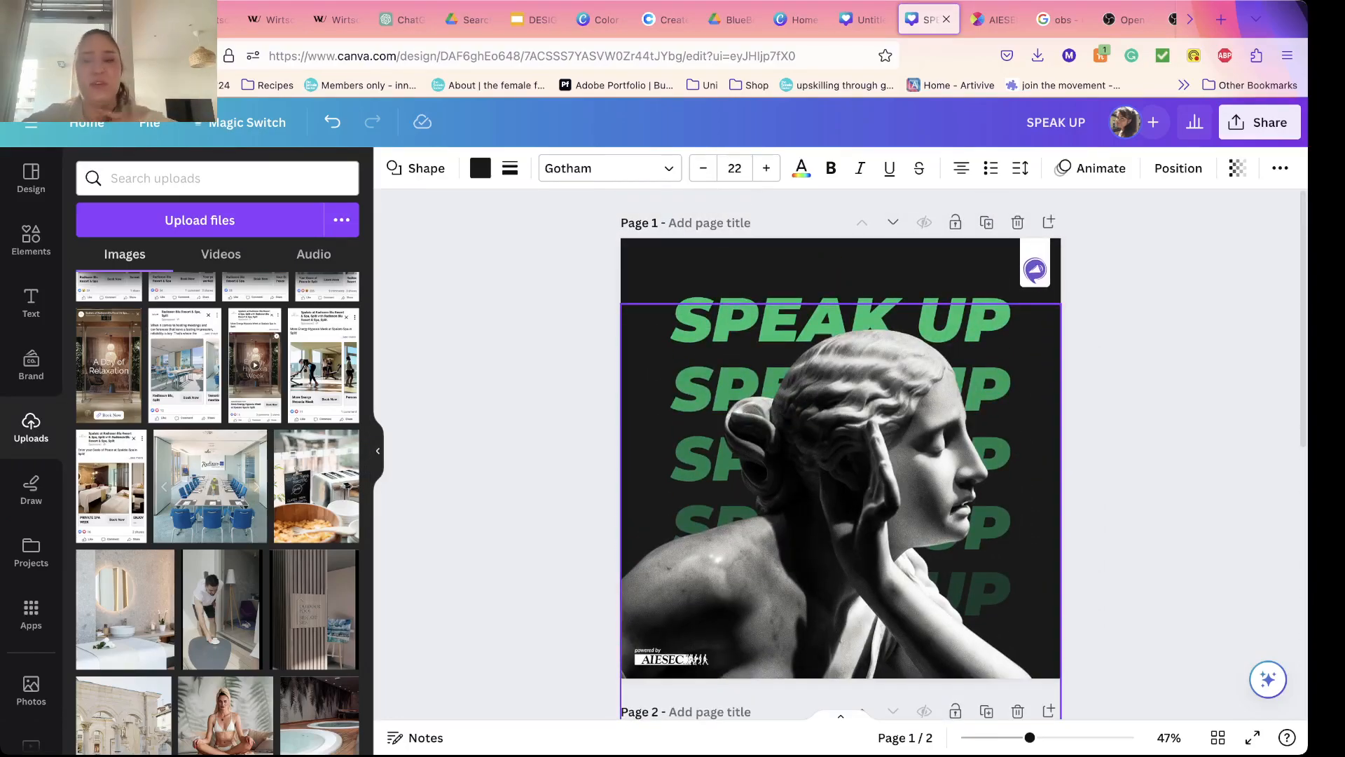
scroll(841, 418, down, 10)
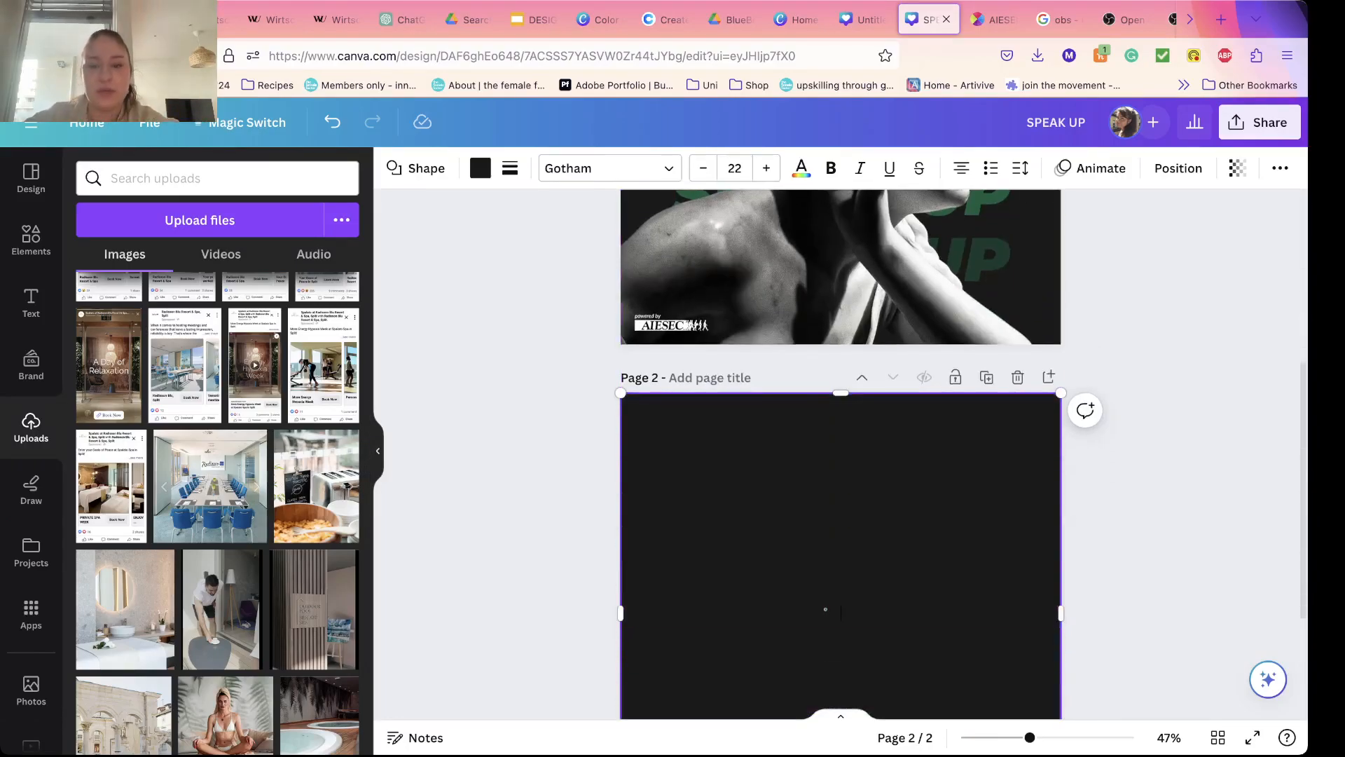
click(533, 400)
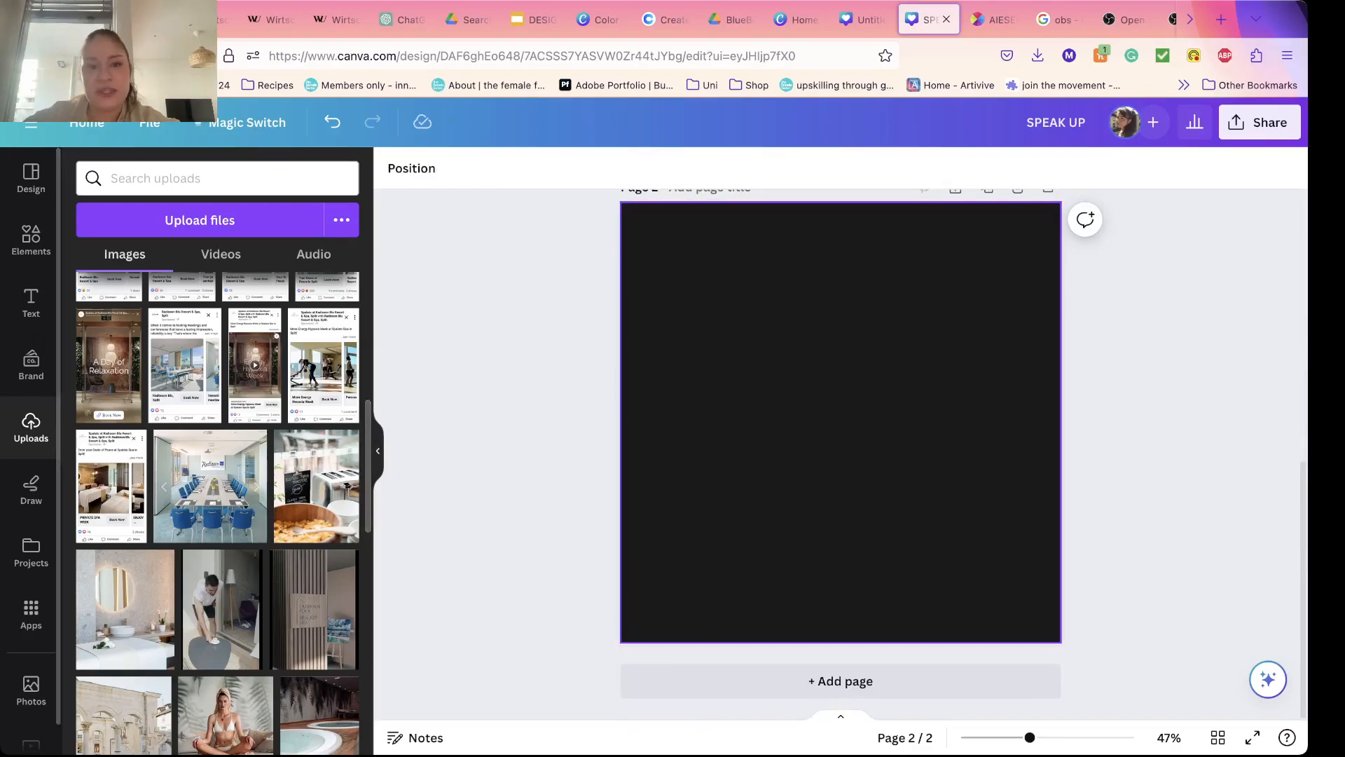
Step: Inspect the fill color and hex code of the background shape on page 2
click(742, 392)
click(480, 168)
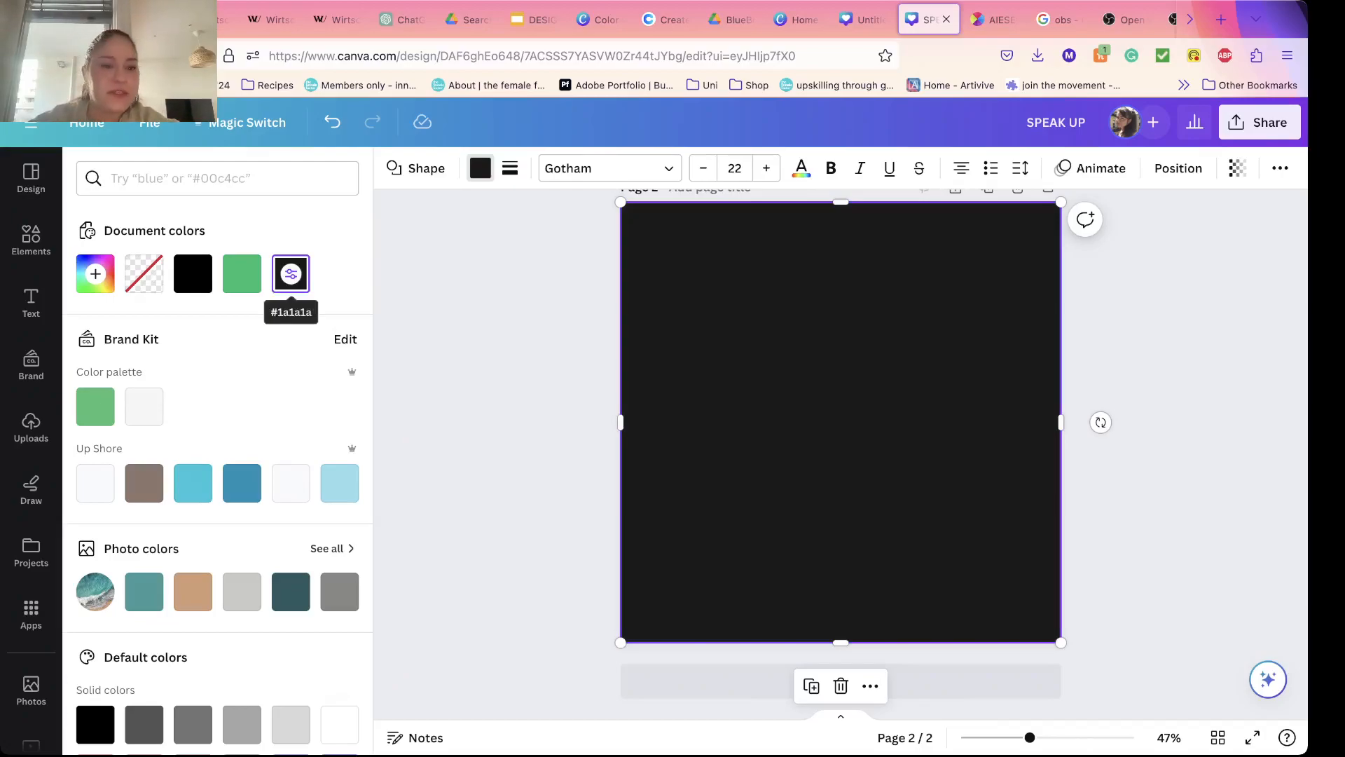
click(291, 273)
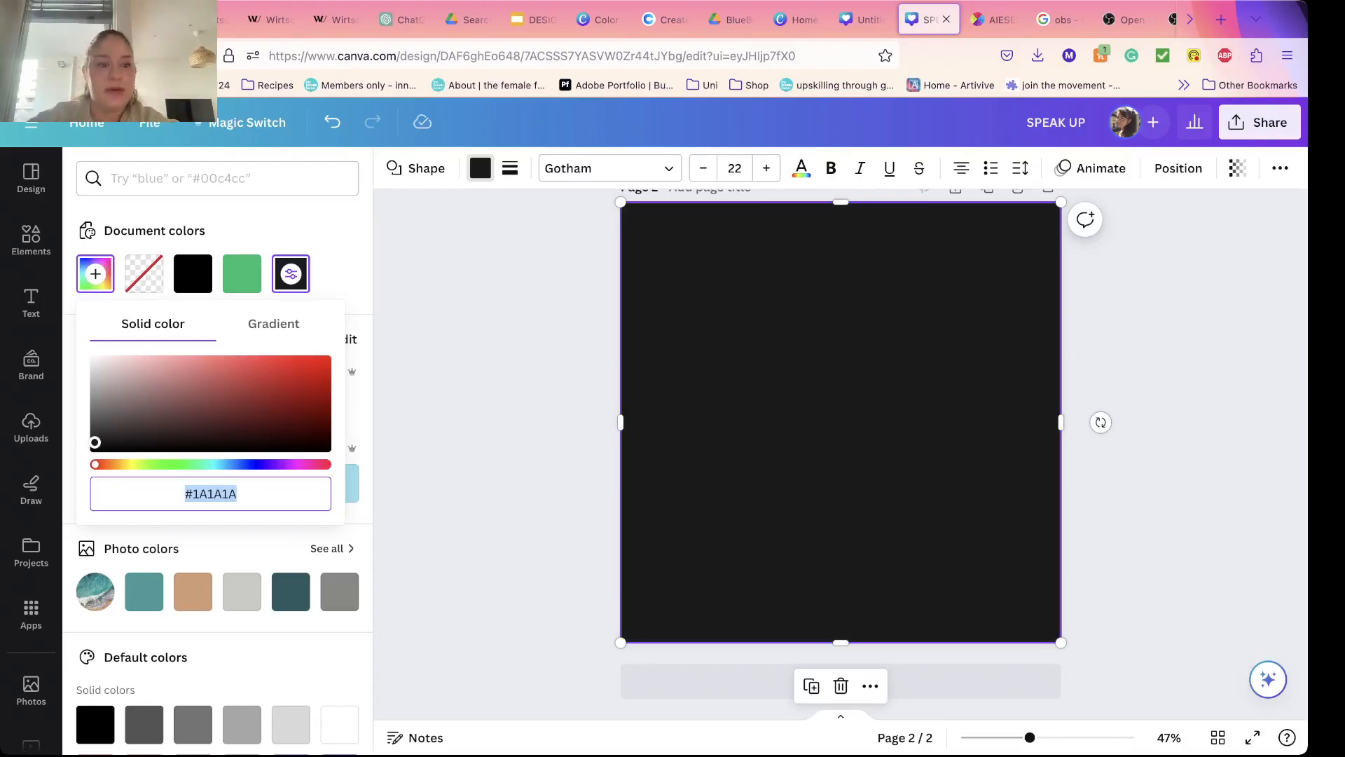
key(Escape)
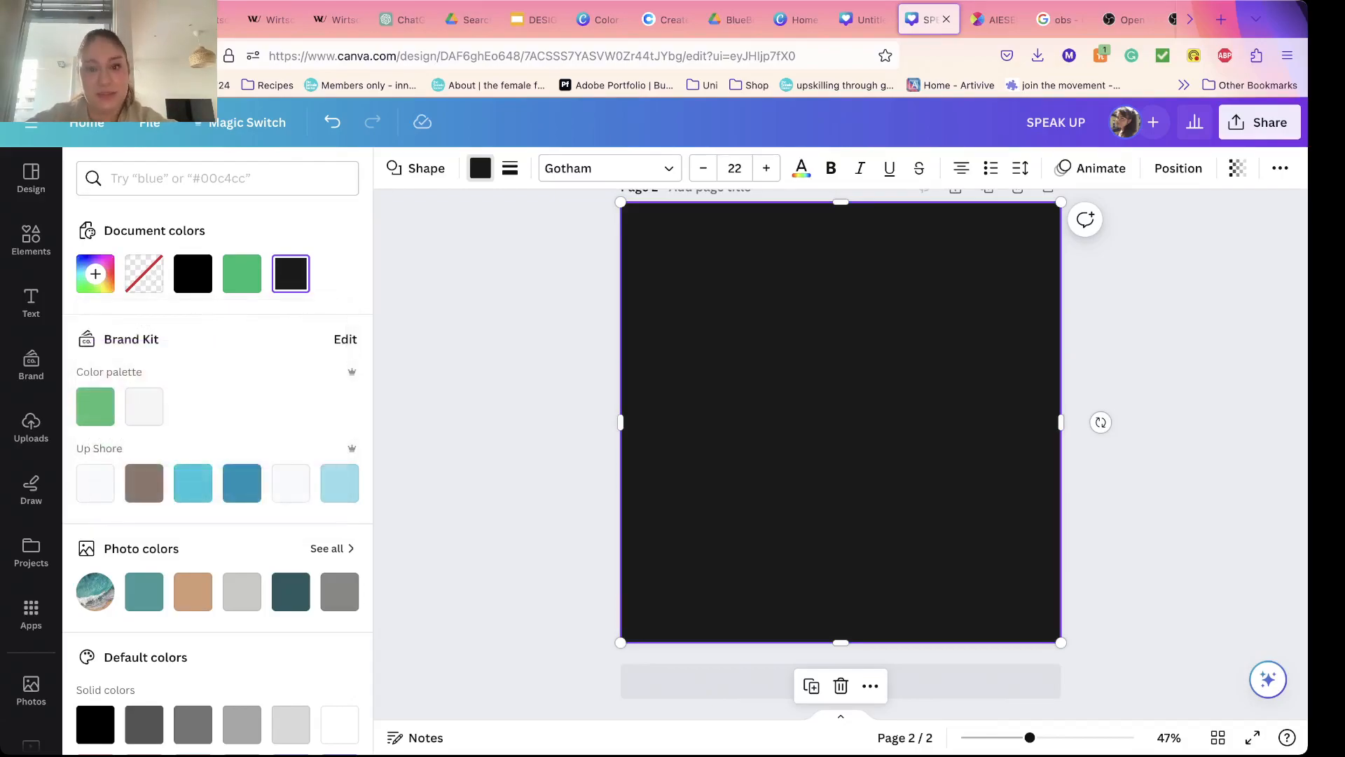
Step: Look at the uploaded images and review the statue layout on page 1 against the plain background of page 2
click(30, 428)
key(Escape)
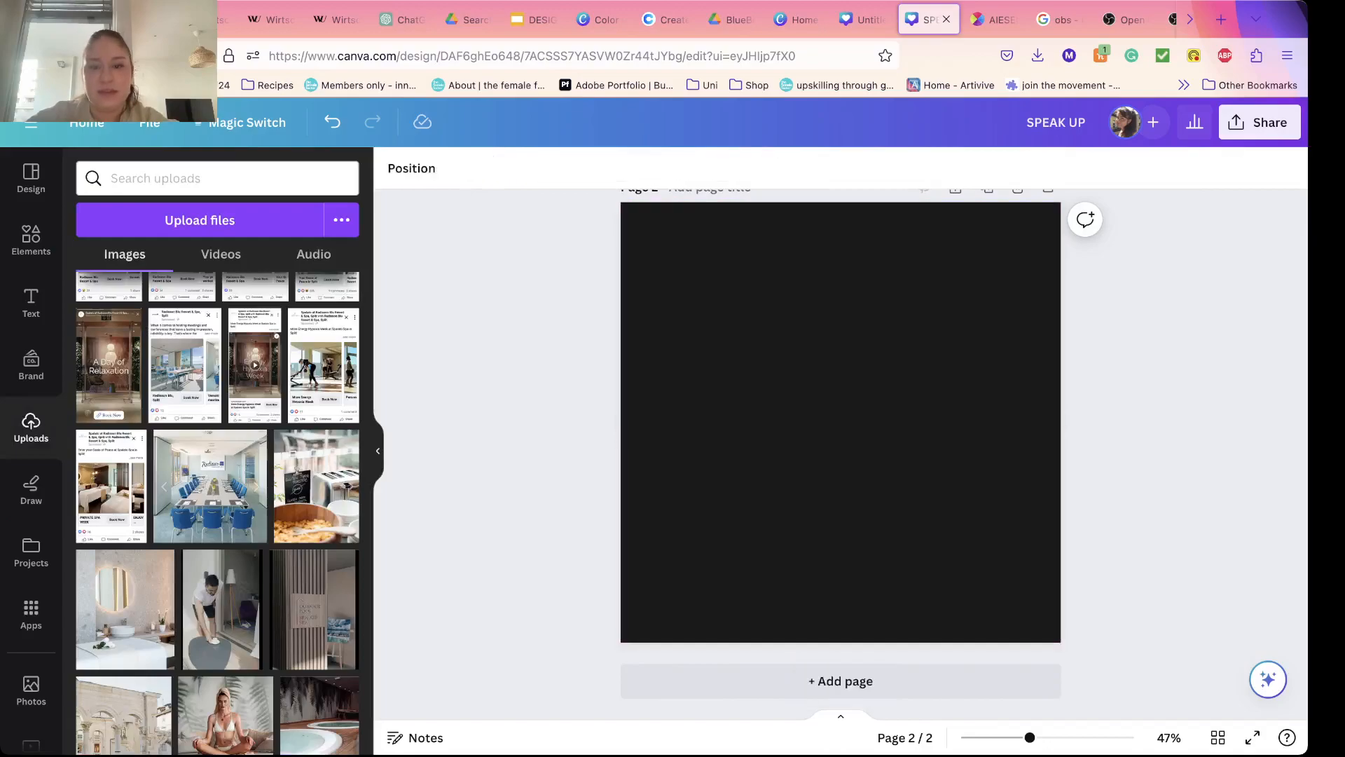
scroll(840, 454, up, 7)
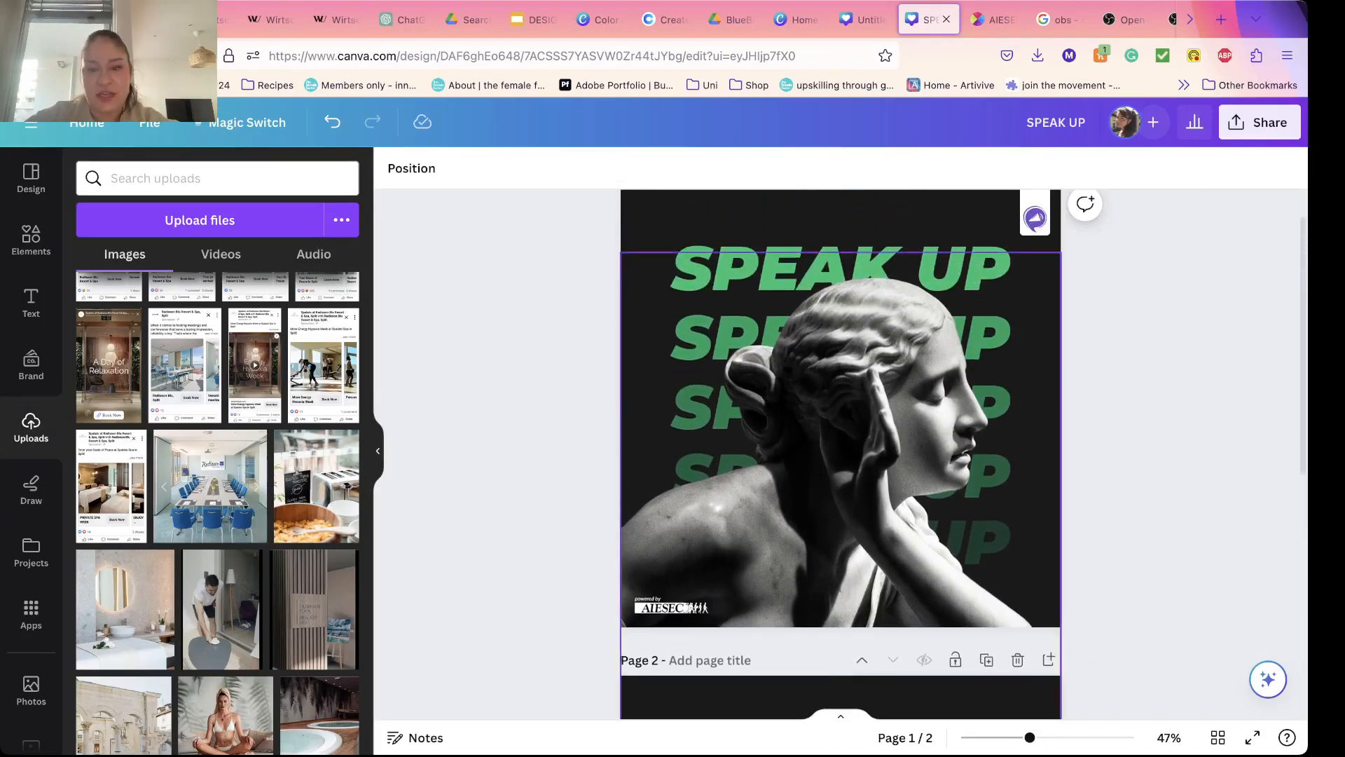
scroll(841, 454, down, 3)
scroll(841, 454, up, 3)
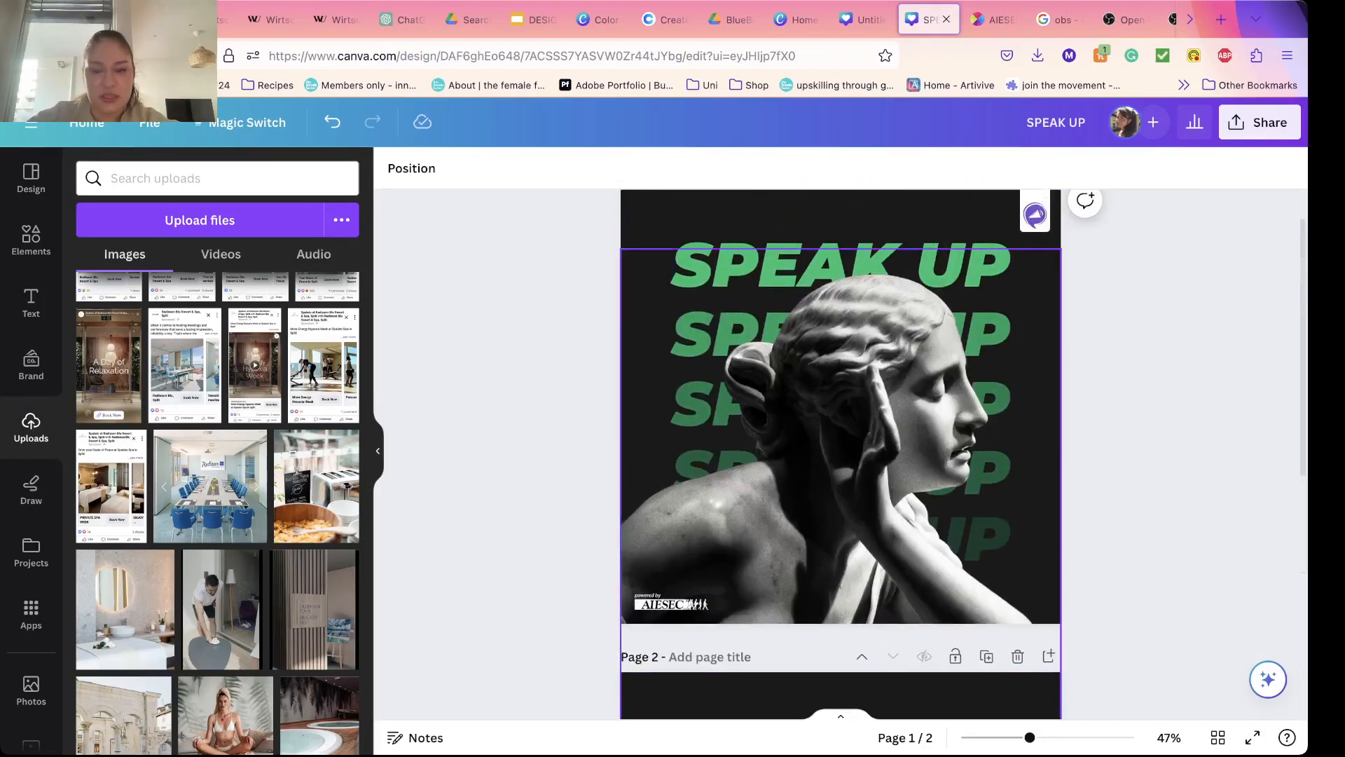
scroll(841, 454, down, 7)
click(841, 449)
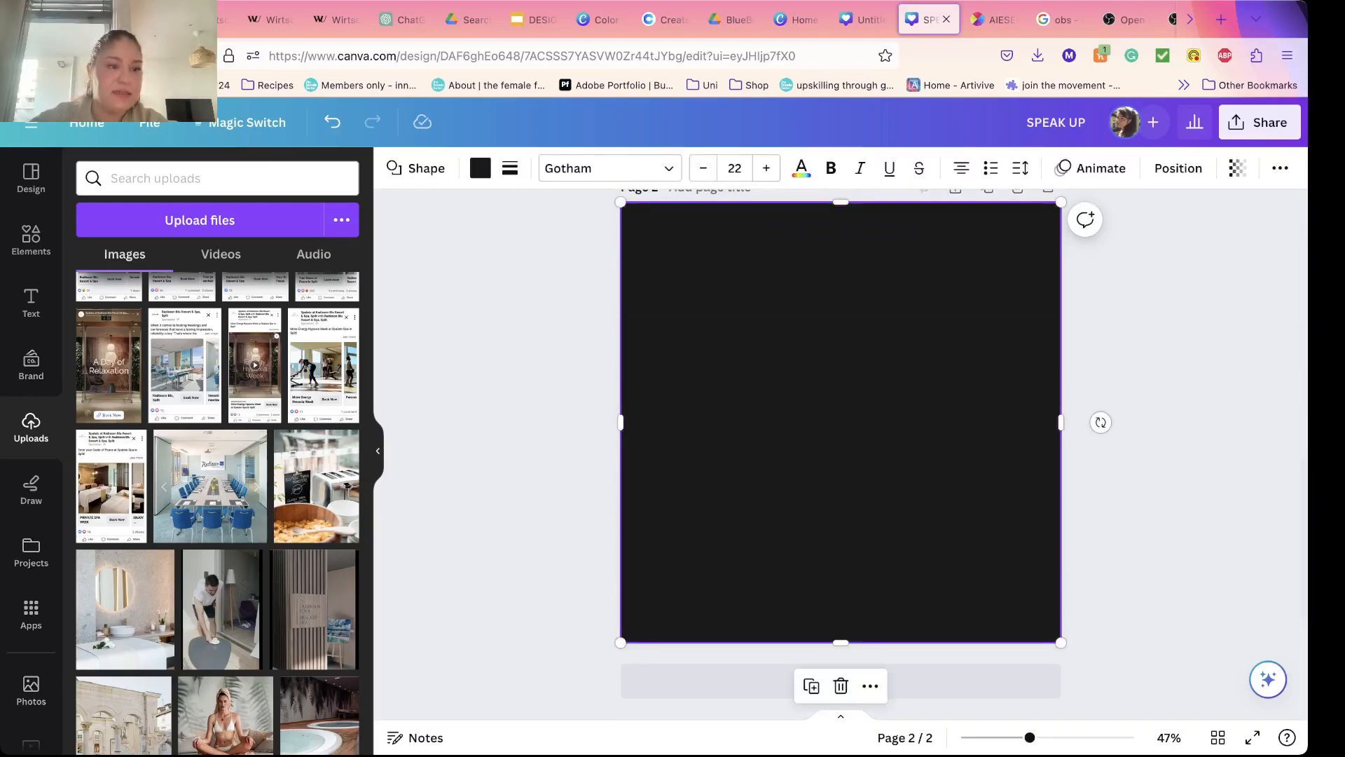
scroll(31, 364, down, 1)
Step: Browse the stock photo library and the photo and graphic results for "statue" to find a suitable image
click(30, 660)
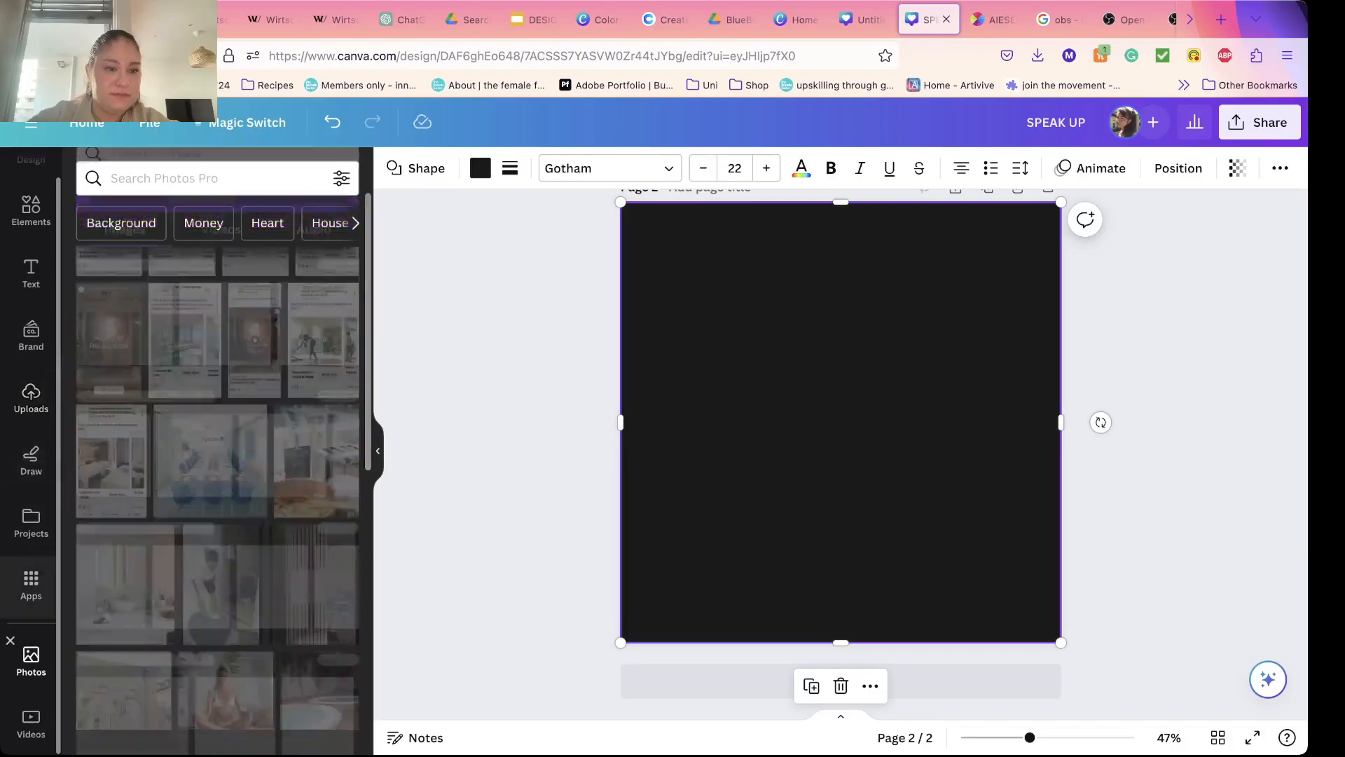
click(31, 218)
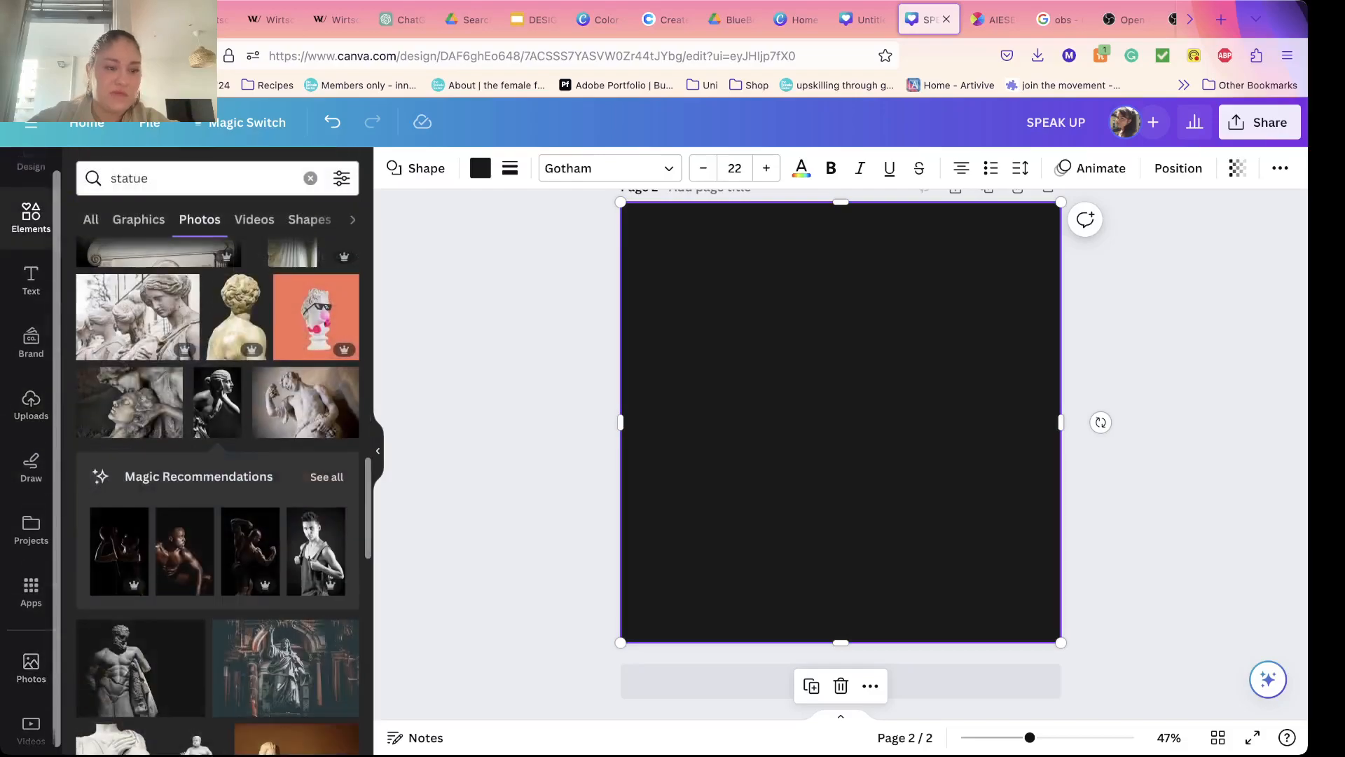
click(30, 667)
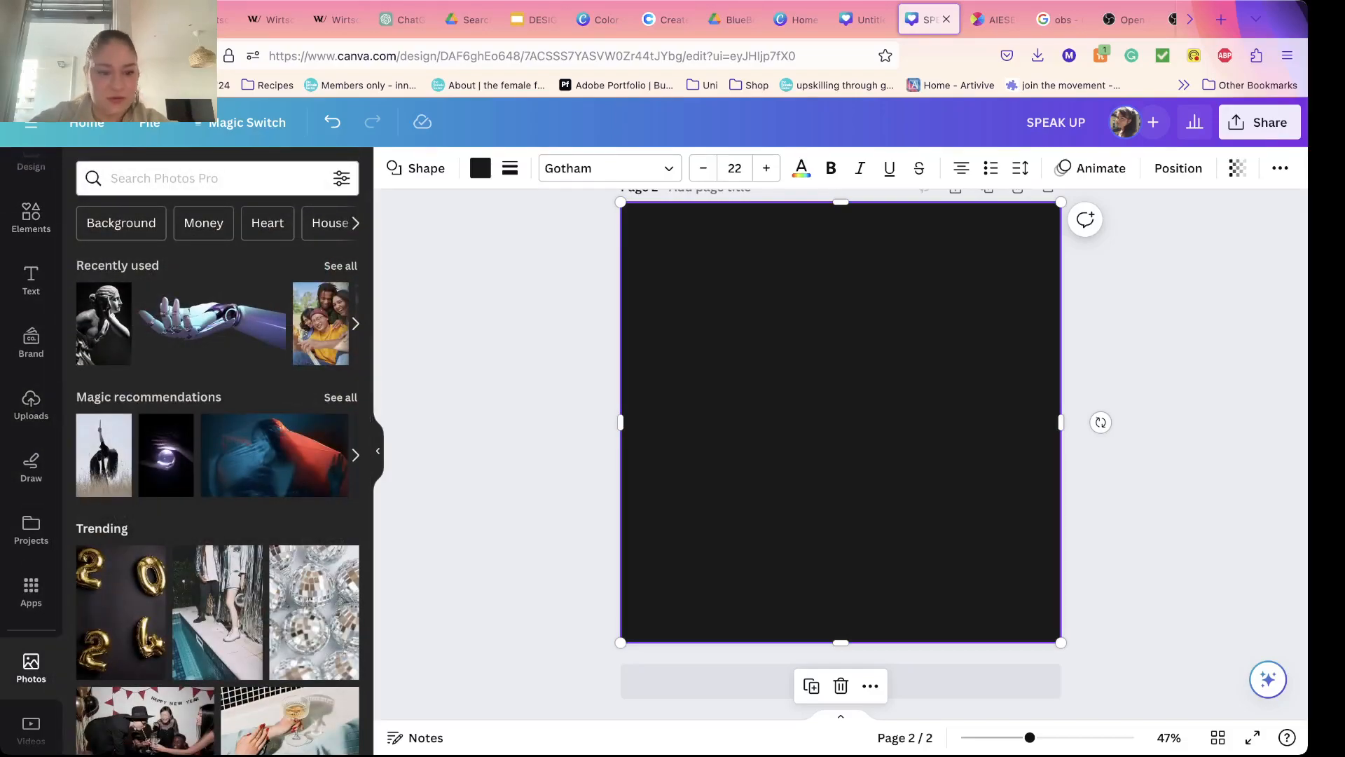
scroll(152, 559, down, 6)
scroll(119, 423, up, 6)
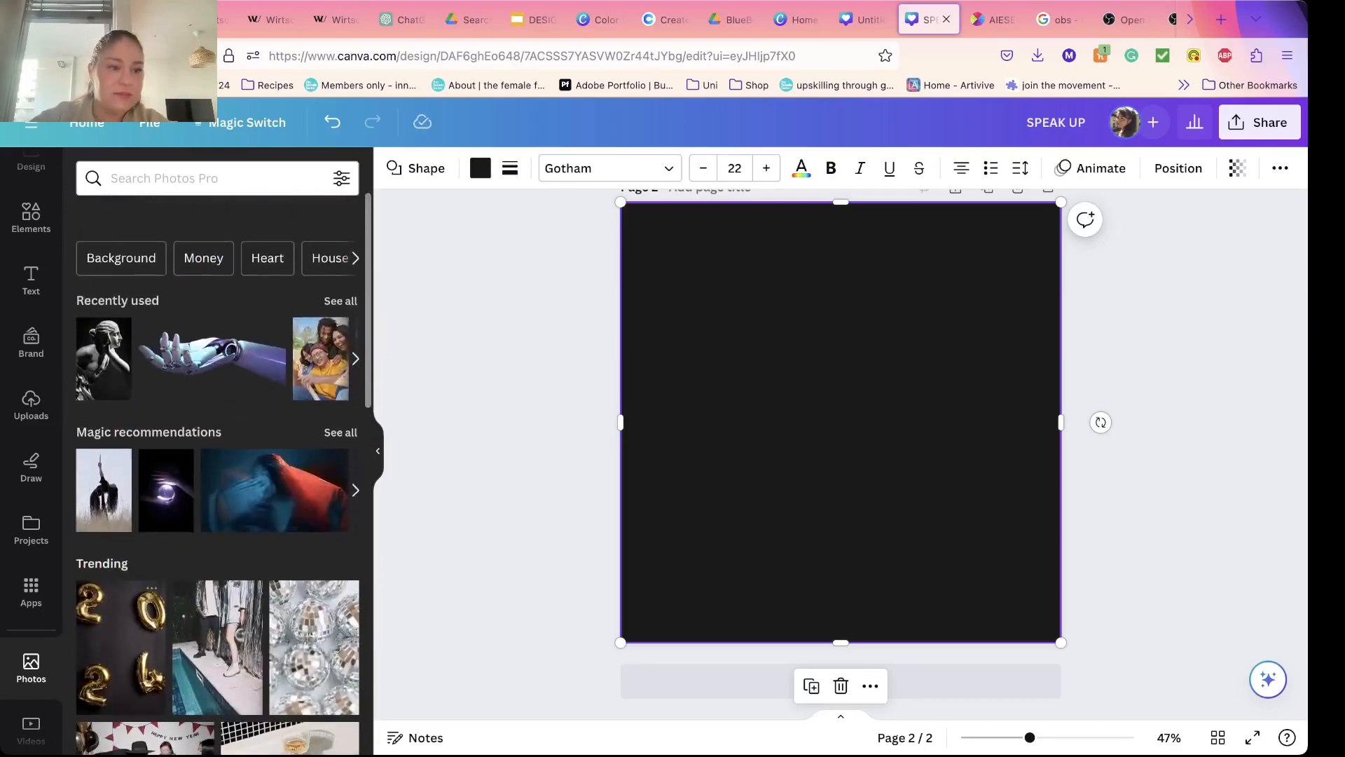
click(31, 218)
scroll(133, 426, up, 1)
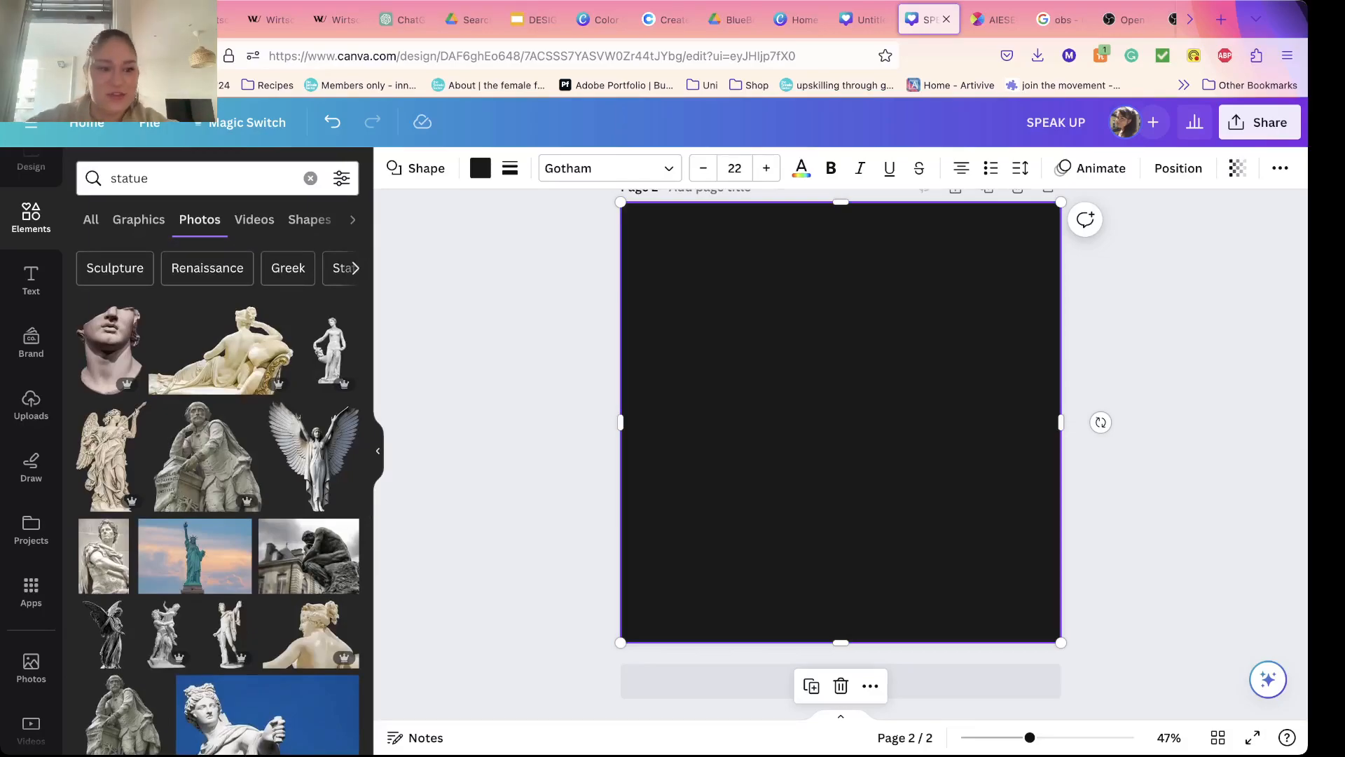
scroll(194, 557, down, 1)
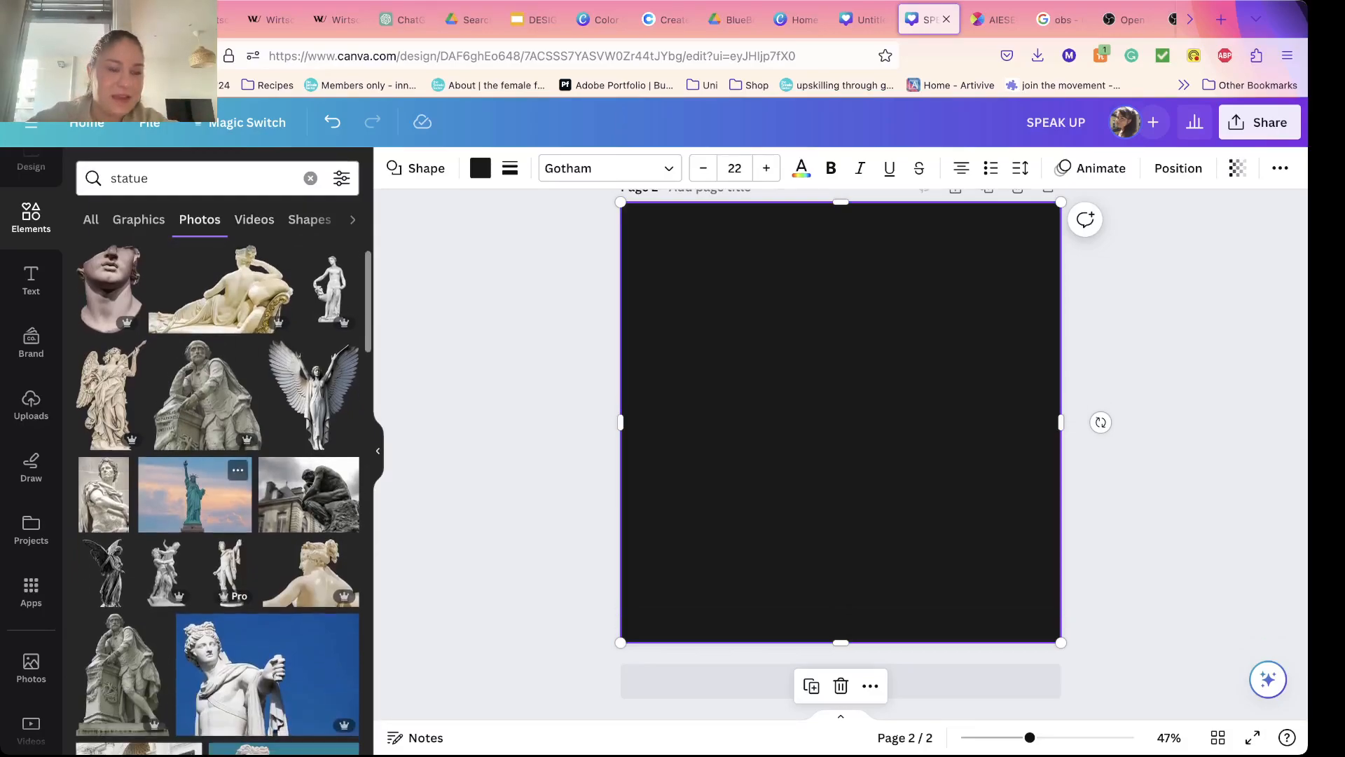
click(139, 220)
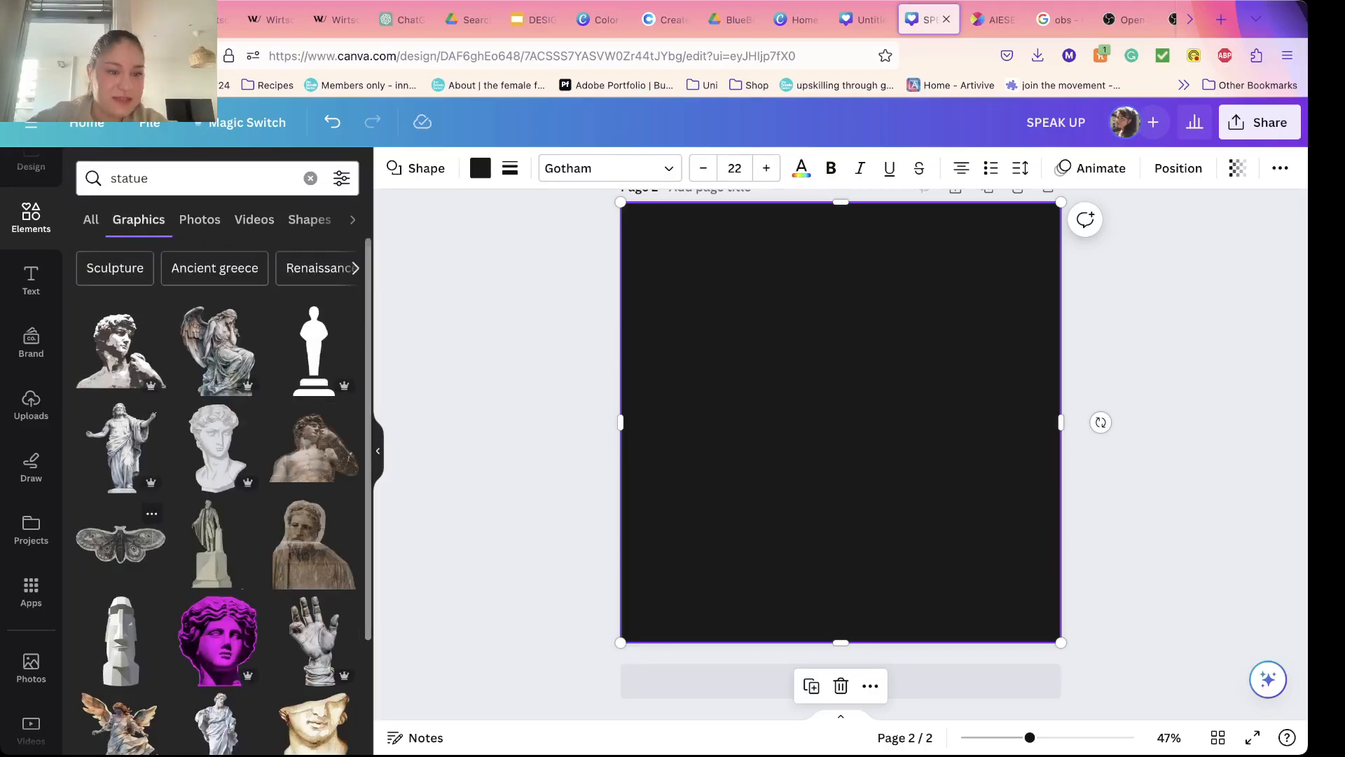
scroll(217, 490, down, 7)
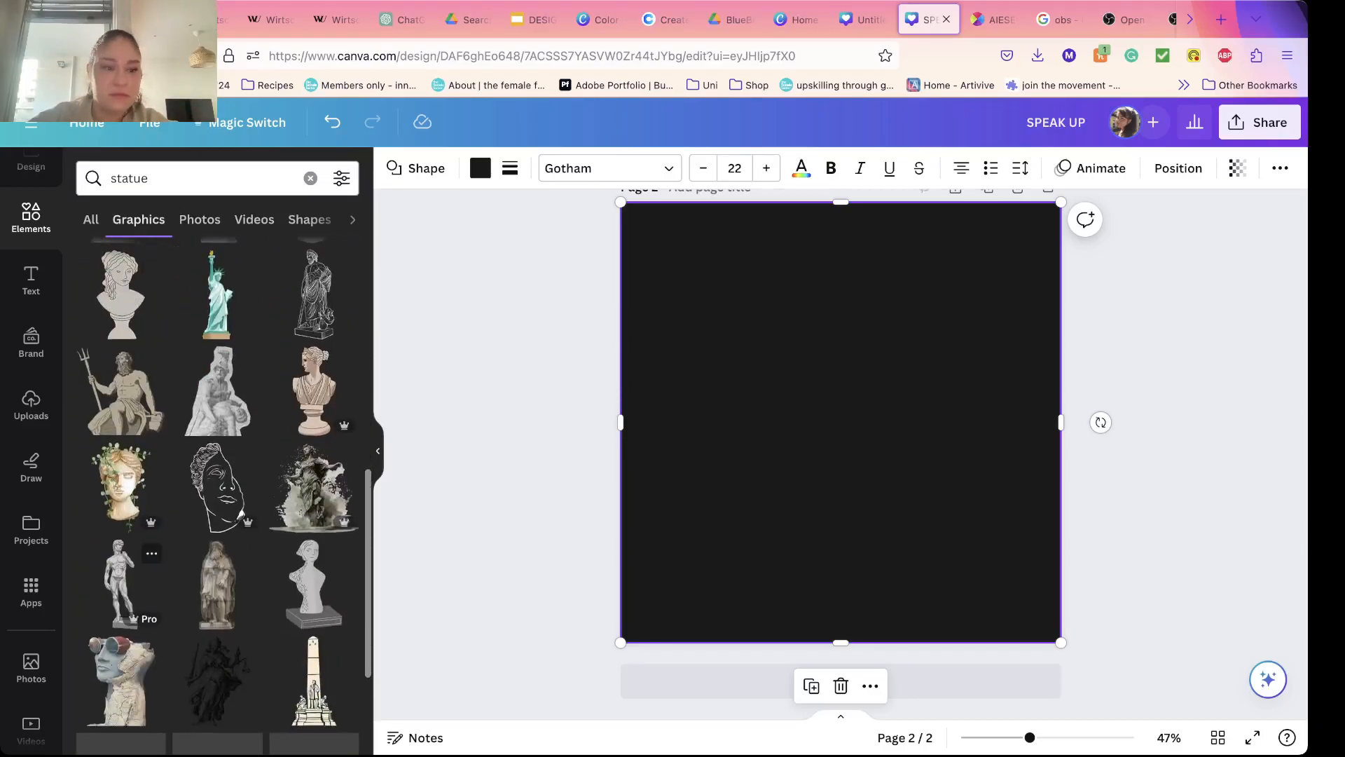
scroll(137, 548, up, 8)
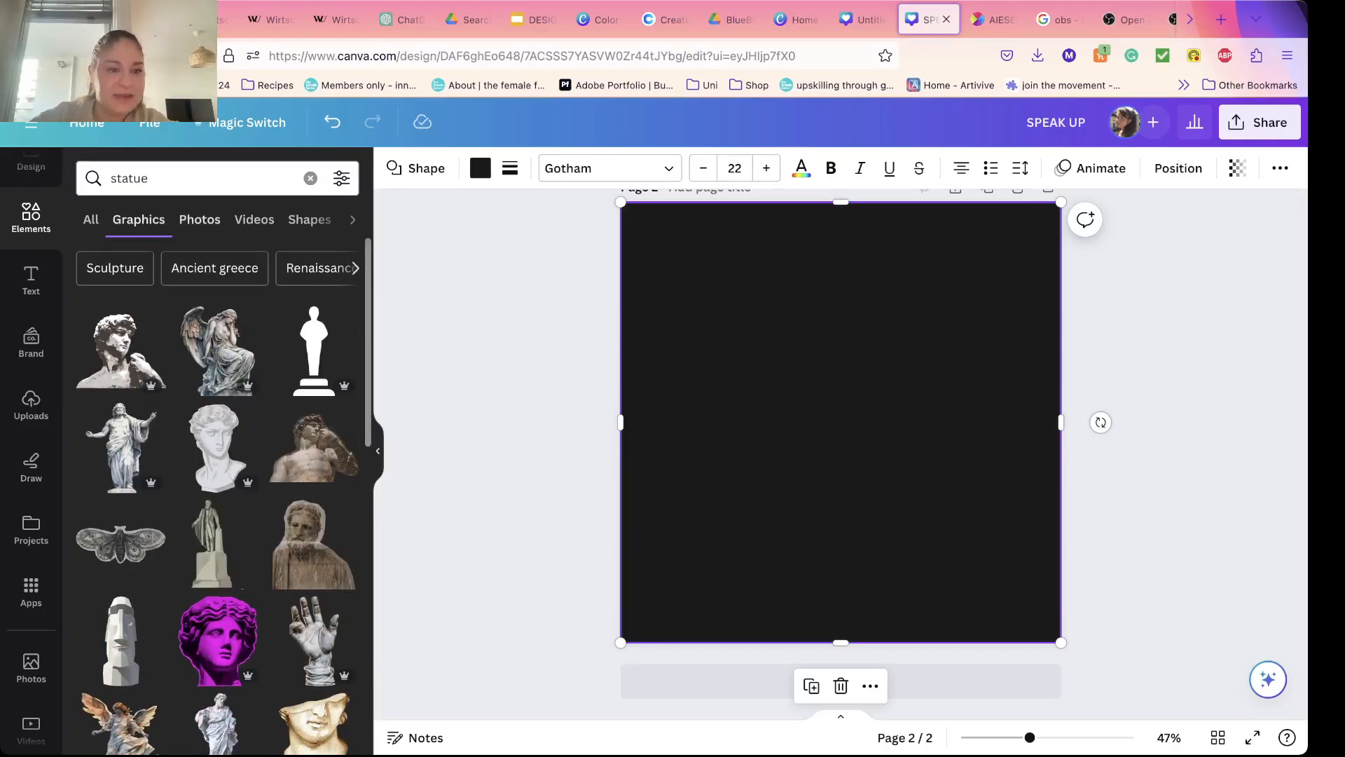
Step: Add the black-and-white photo of the statue with a raised hand from the "statue" photo results to page 2
click(200, 219)
scroll(217, 455, down, 3)
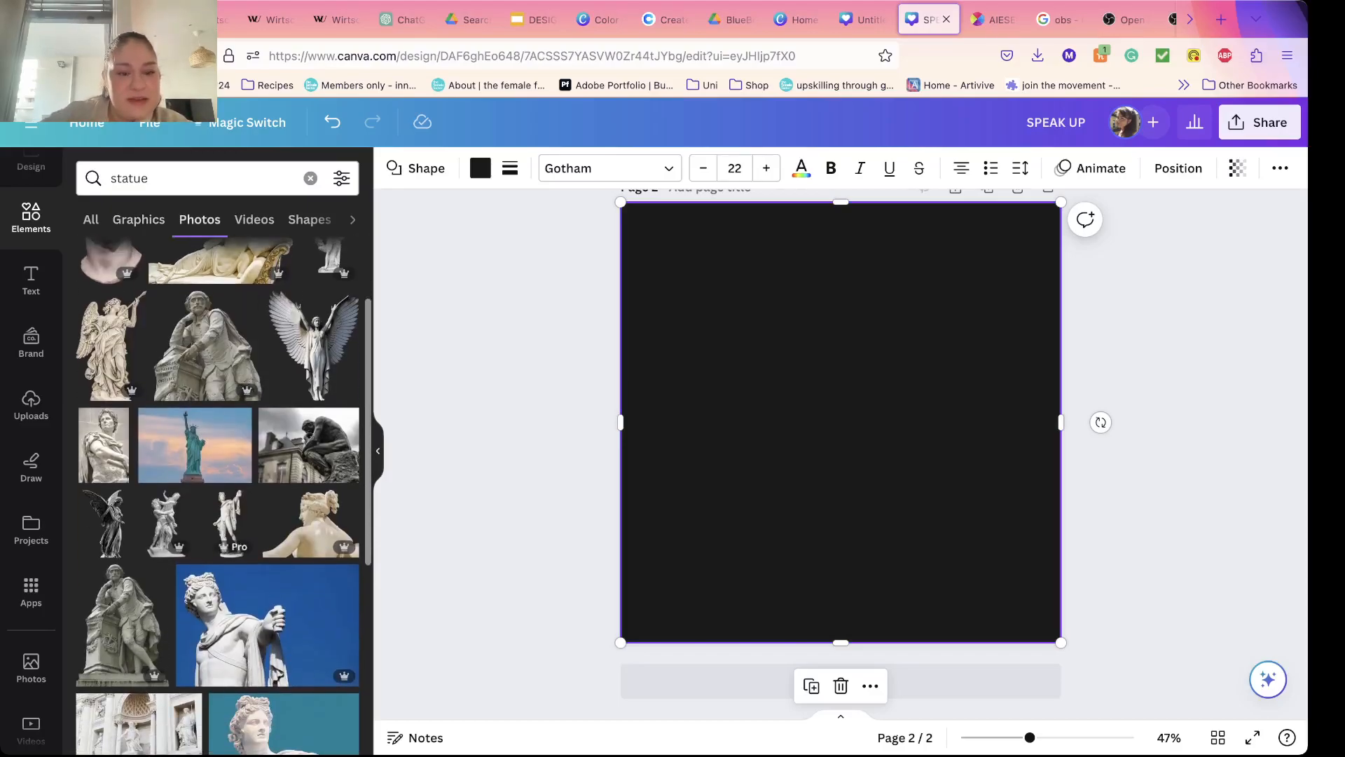
scroll(266, 526, down, 3)
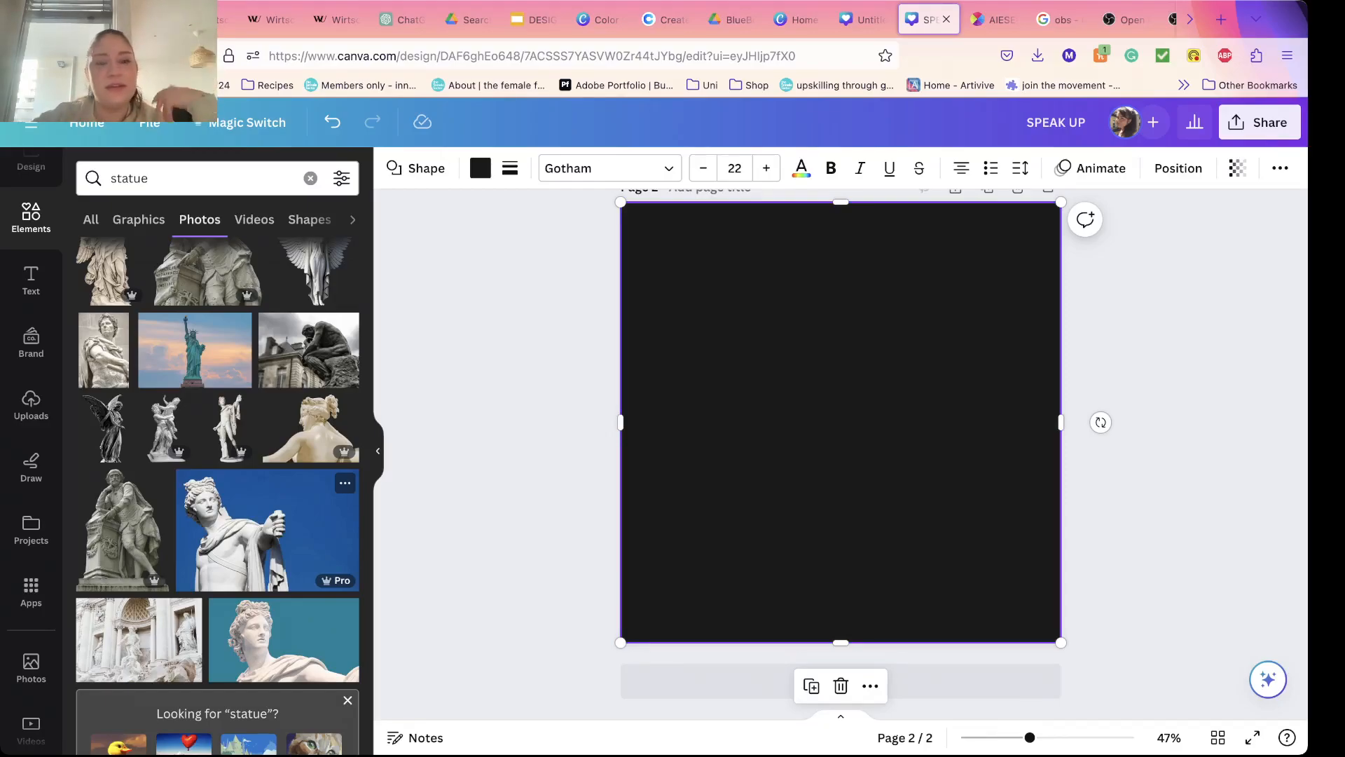
scroll(217, 455, down, 3)
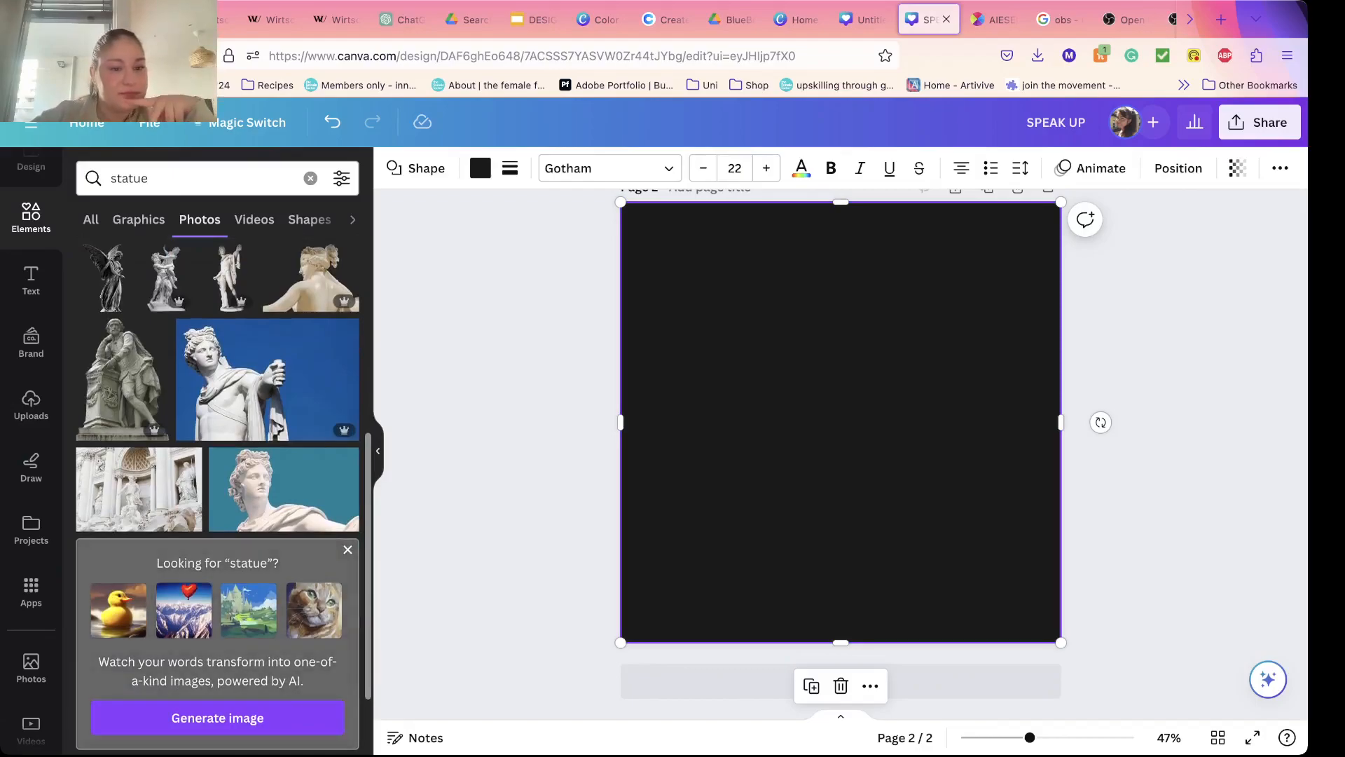
scroll(218, 456, down, 3)
scroll(217, 491, down, 8)
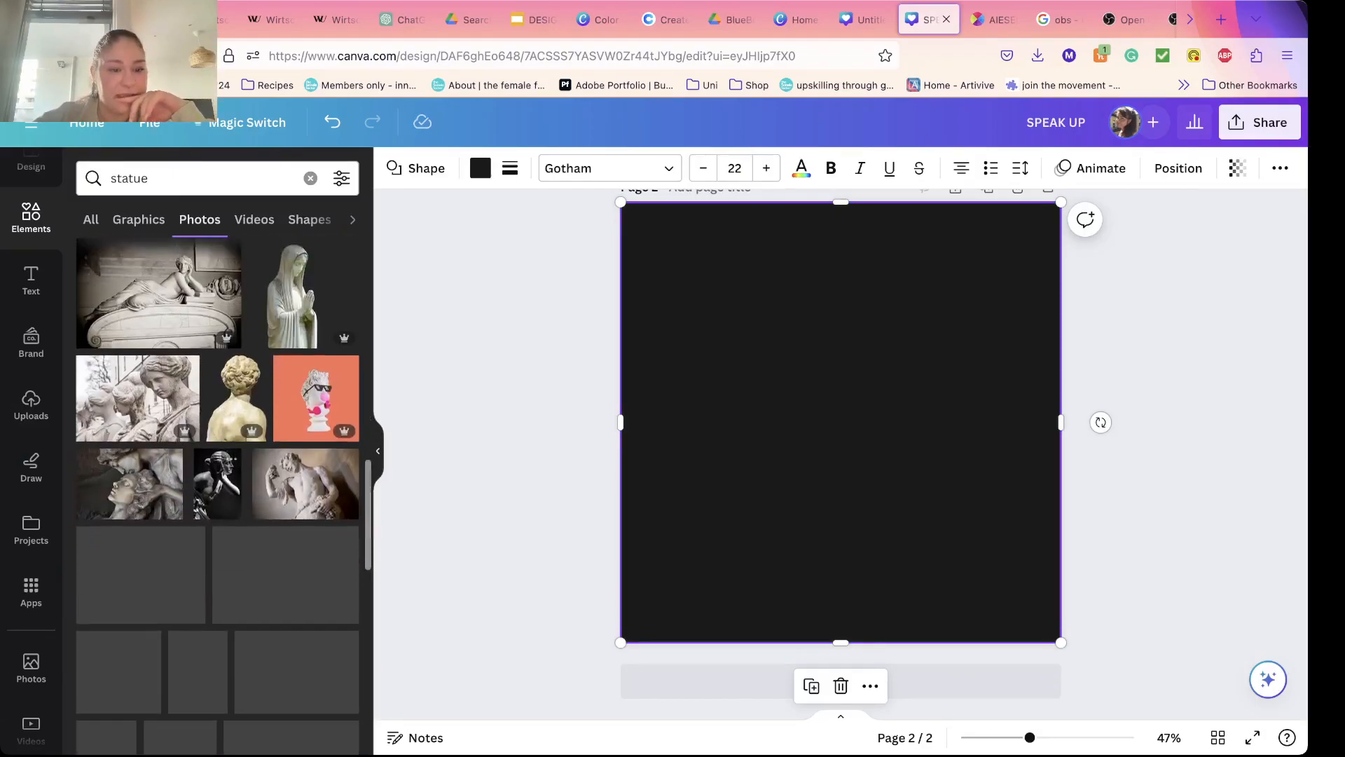
click(218, 421)
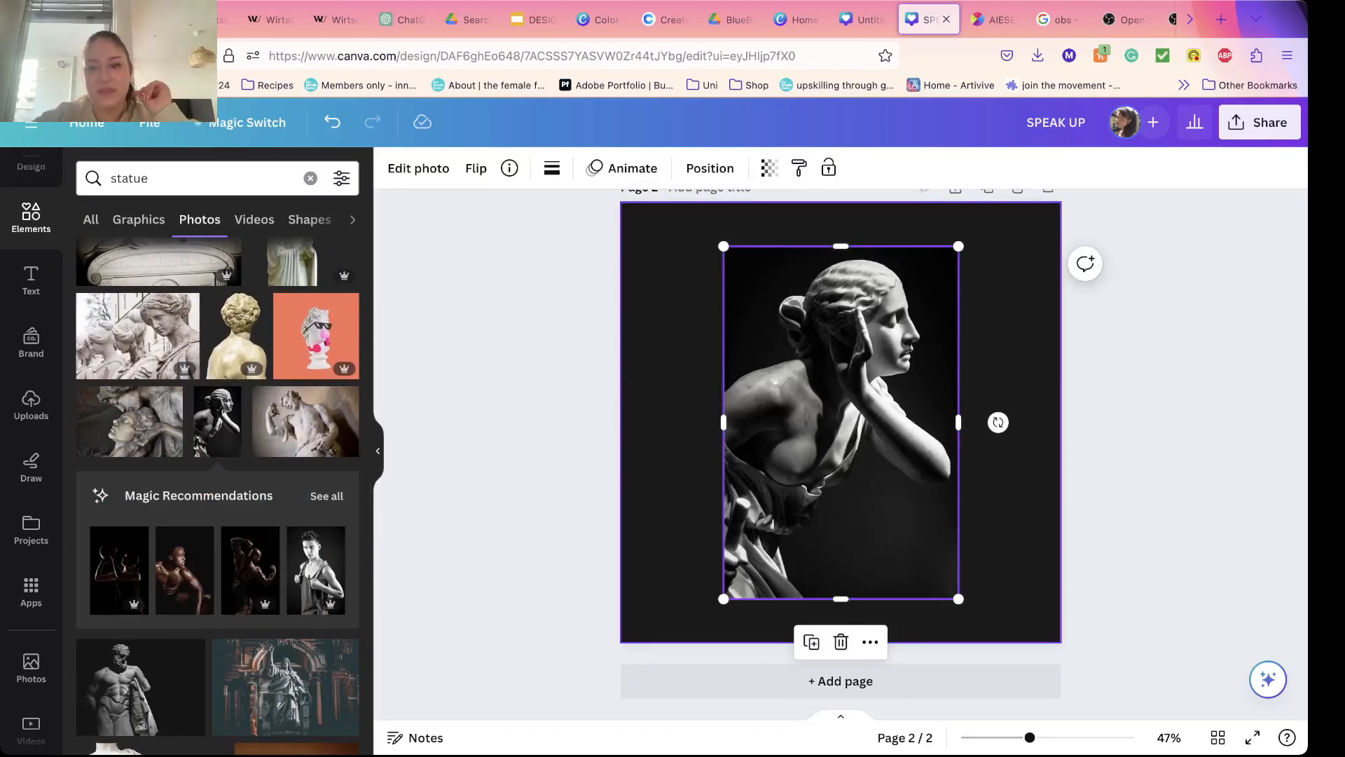
click(1156, 434)
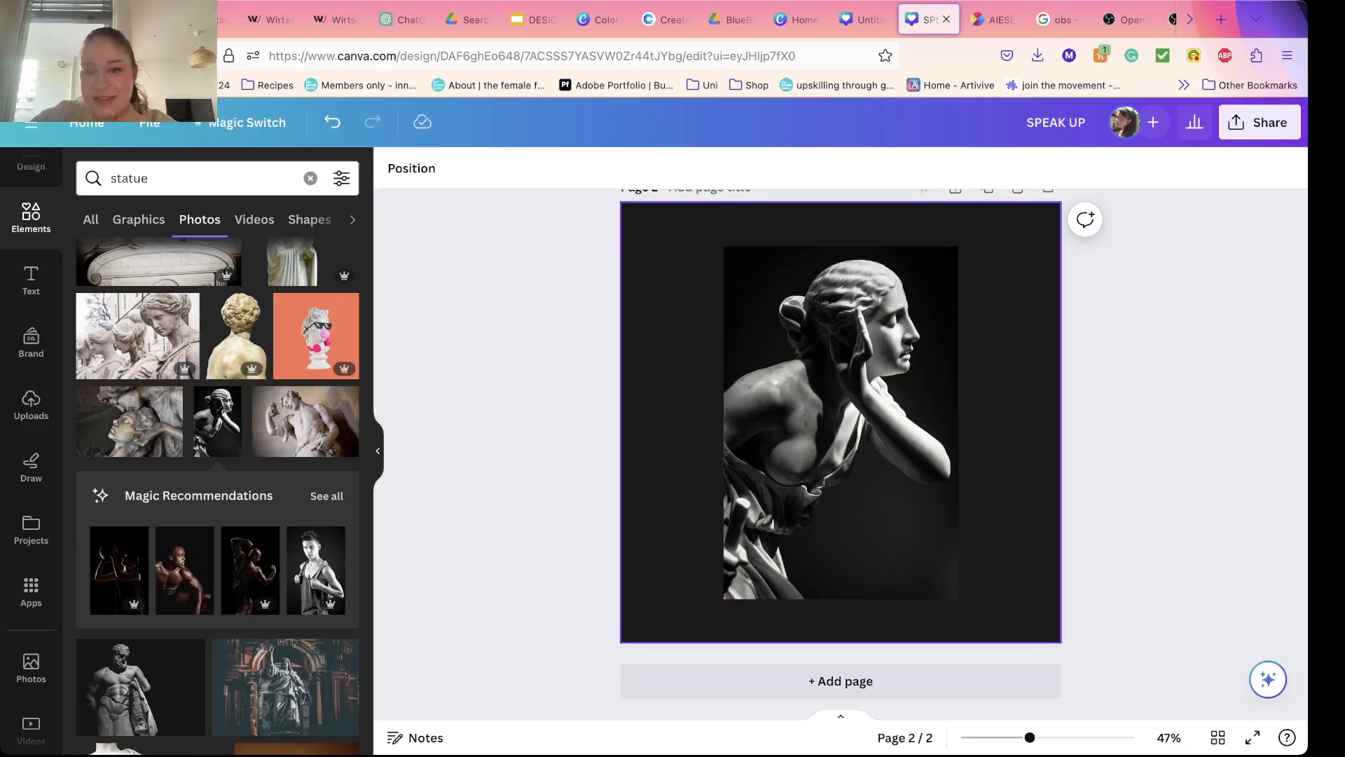
Step: Remove the background of the statue photo on page 2 with BG Remover
click(844, 225)
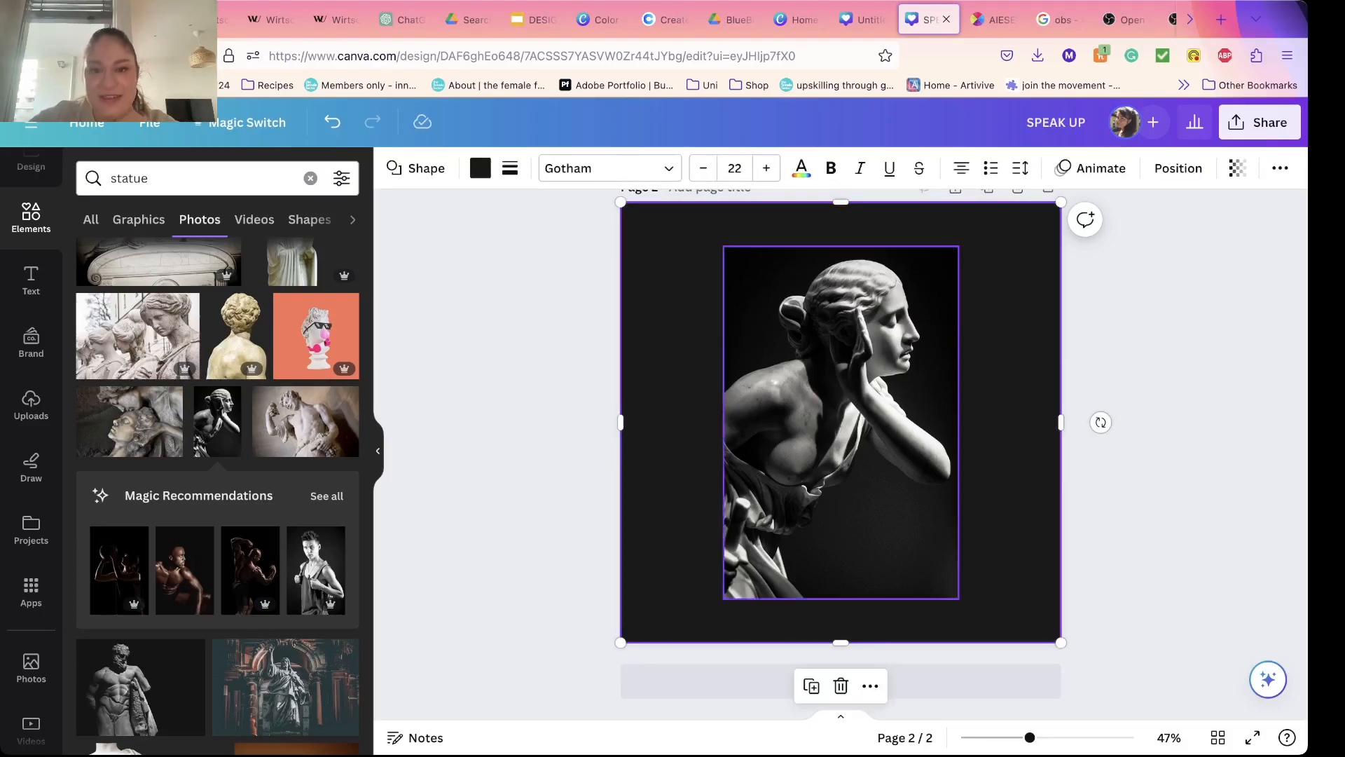
click(841, 392)
click(418, 169)
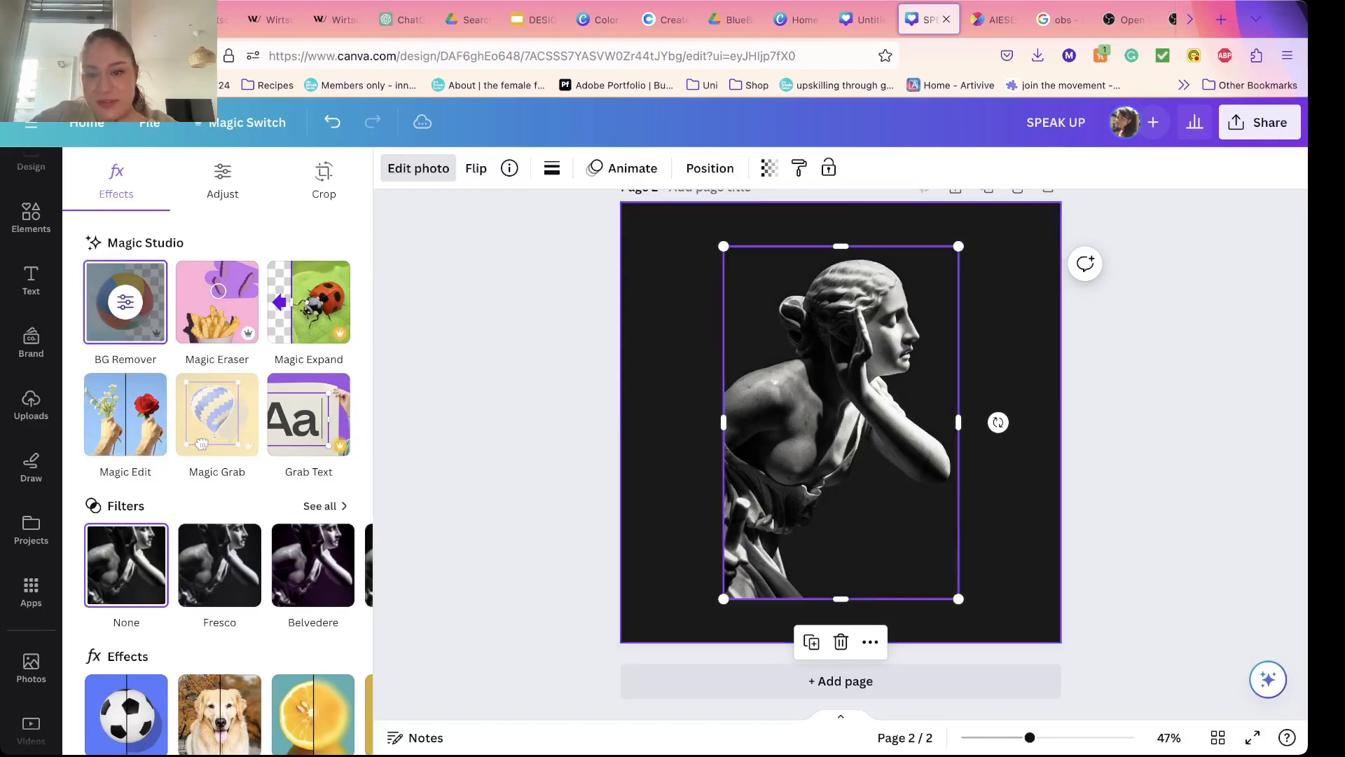
click(672, 420)
click(827, 420)
click(673, 420)
Step: Enlarge the statue cutout to span the full width of page 2 and shift it down, cropping its lower body off the page
mouse_move(841, 421)
mouse_down()
mouse_move(691, 520)
mouse_move(897, 420)
mouse_move(821, 420)
mouse_up()
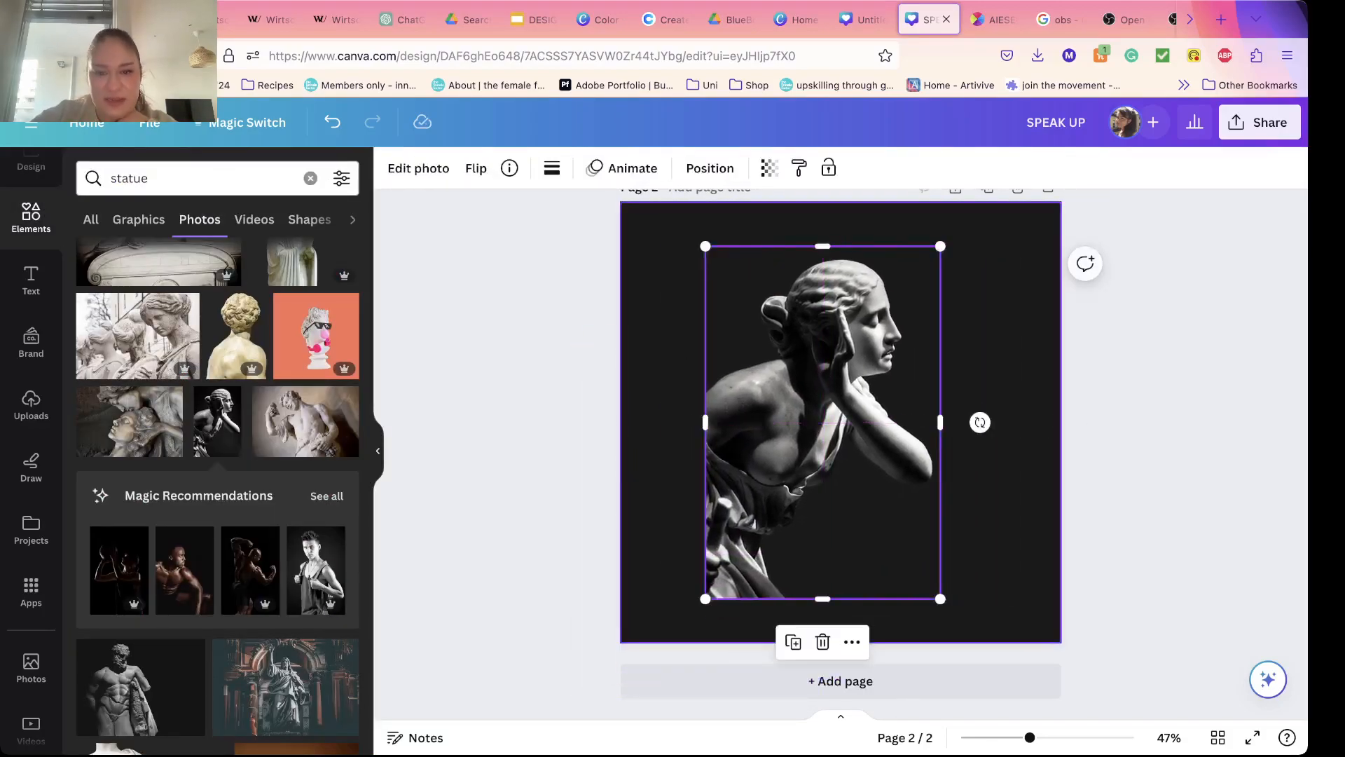
drag(703, 246, 595, 144)
drag(940, 598, 1180, 709)
drag(841, 420, 841, 548)
click(1163, 455)
click(841, 456)
drag(841, 455, 841, 462)
click(1163, 455)
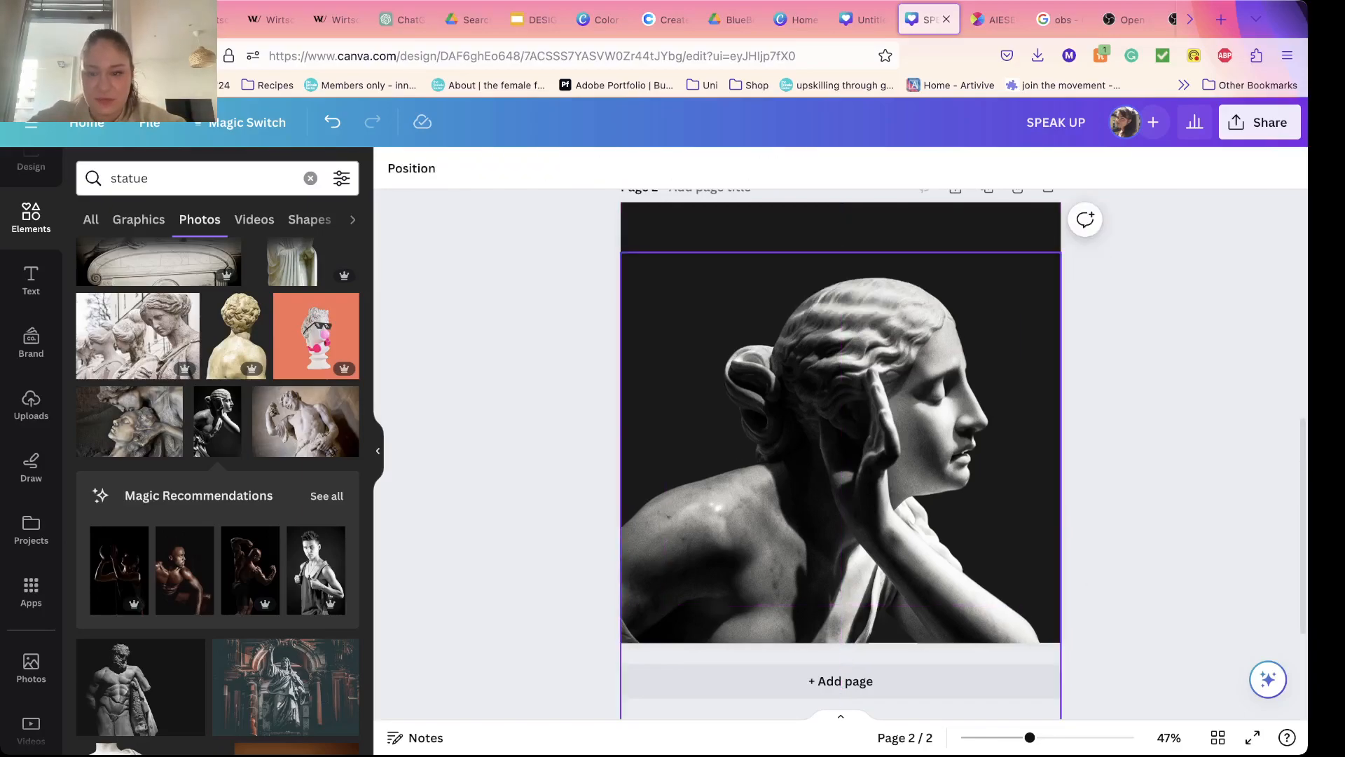
Step: Lower the statue on page 2 slightly, using its placement in the finished design on page 1 as reference
scroll(841, 455, up, 7)
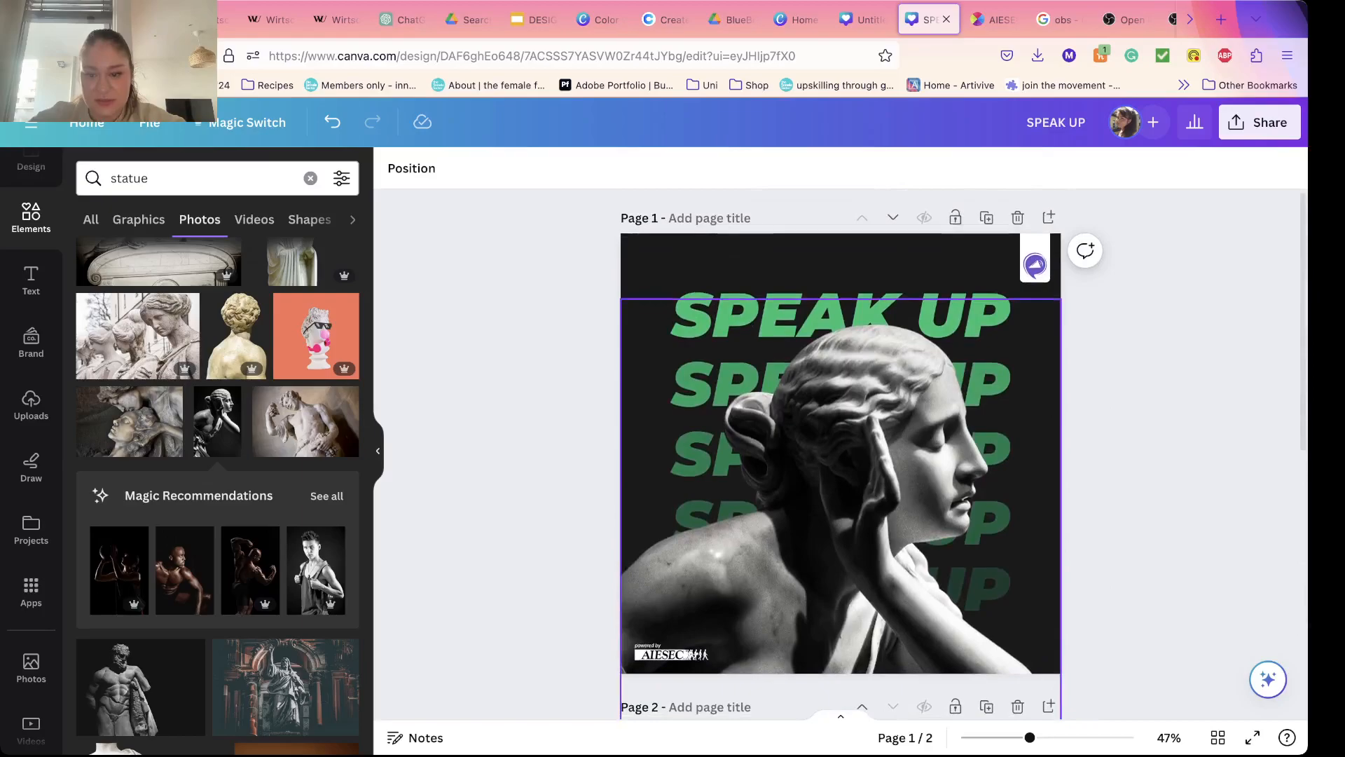
scroll(841, 456, down, 4)
scroll(841, 455, down, 3)
drag(841, 456, 841, 473)
click(1102, 598)
scroll(1009, 582, up, 3)
scroll(841, 455, up, 5)
scroll(840, 456, down, 6)
scroll(841, 456, up, 5)
click(841, 455)
scroll(841, 455, down, 6)
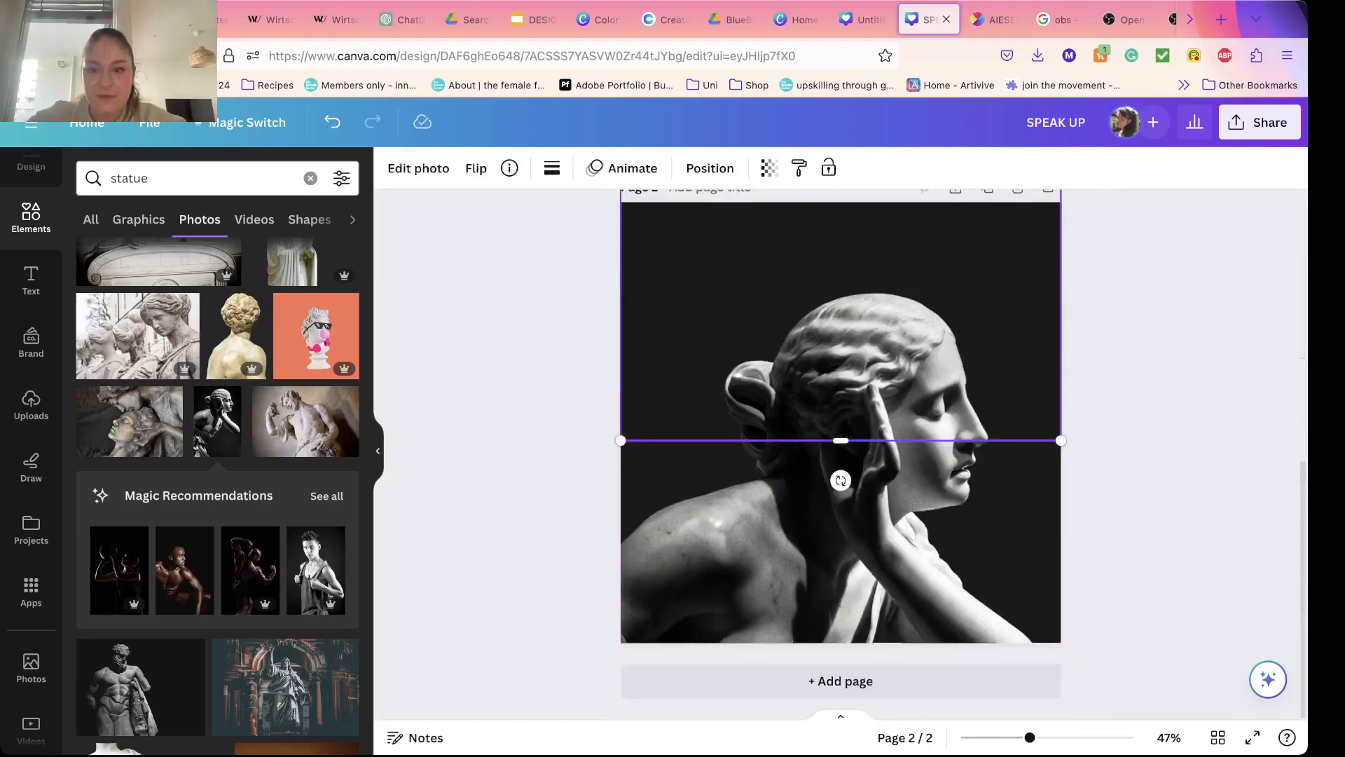
click(1114, 547)
scroll(841, 456, up, 1)
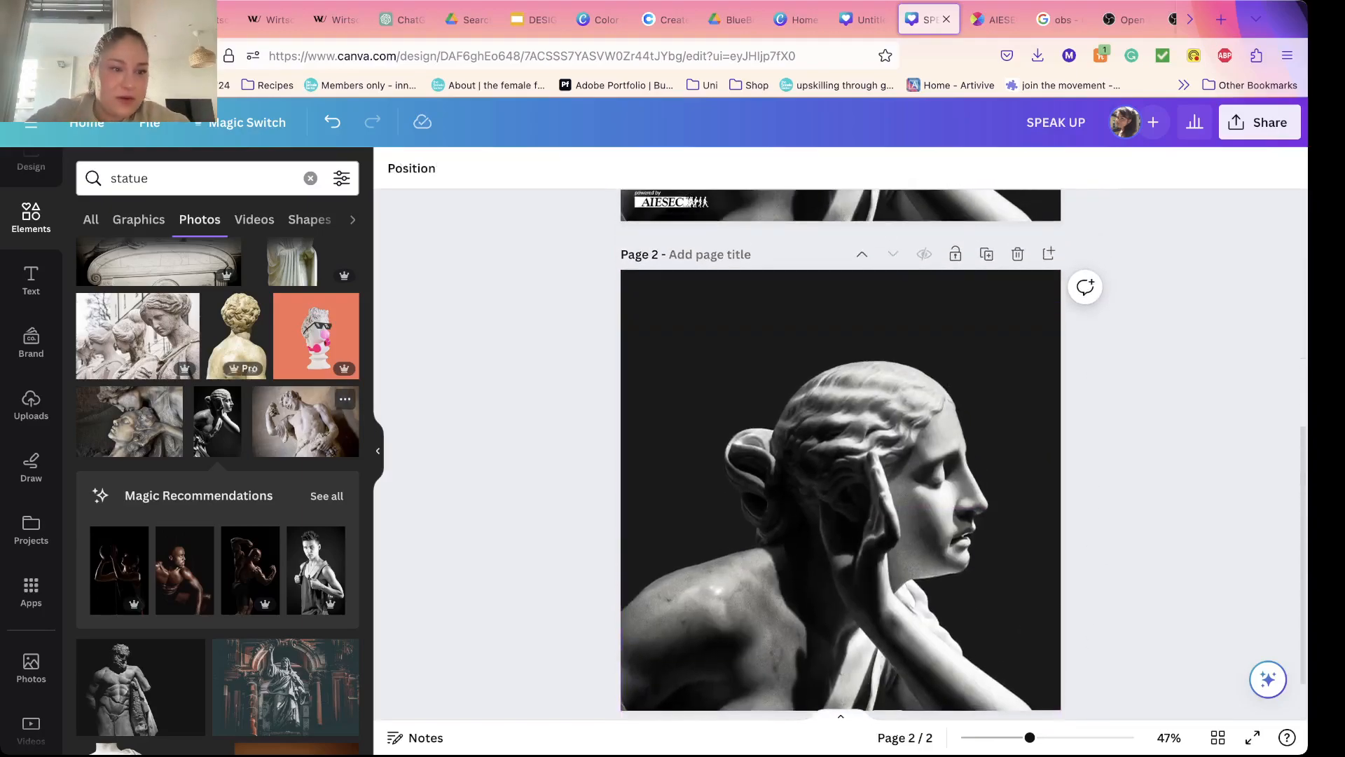
Step: Add a heading reading "SPEAK UP" to page 2 and place it just above the statue's head
click(31, 281)
click(168, 310)
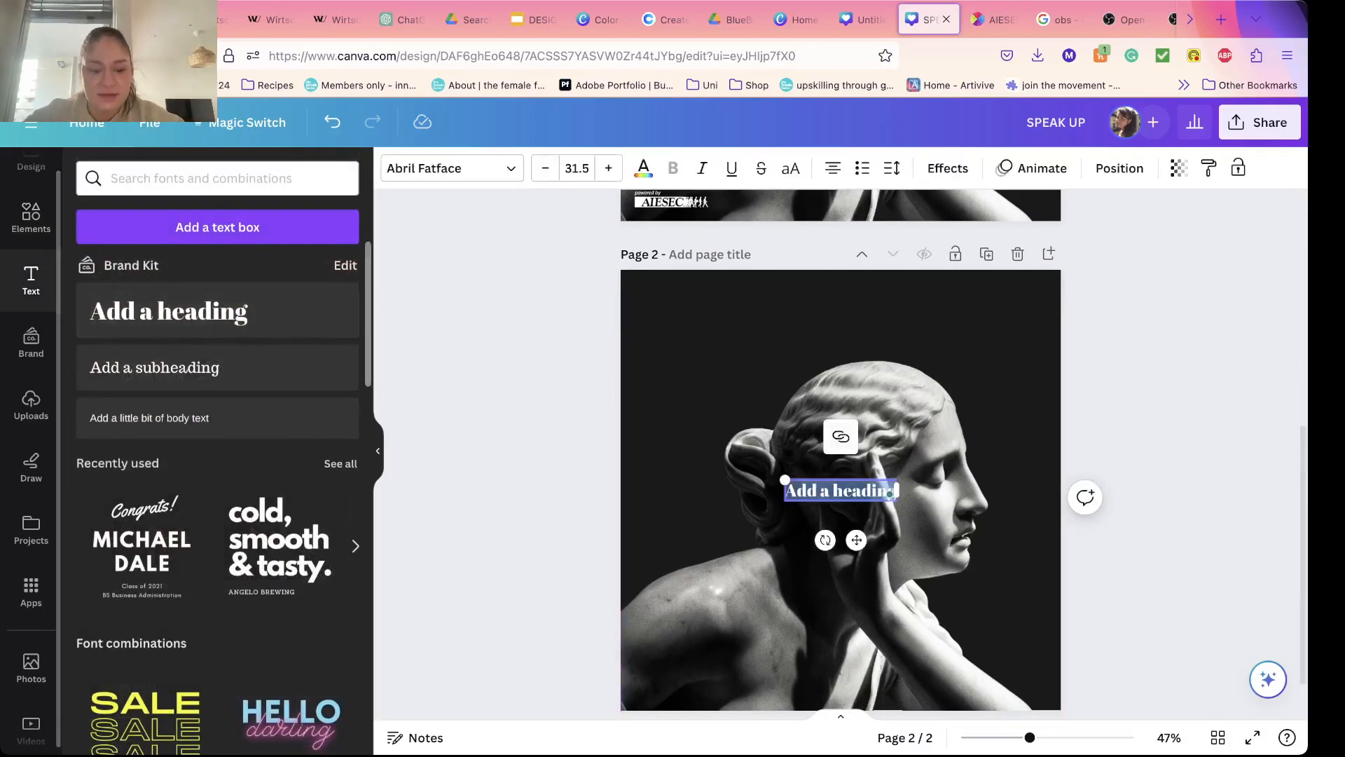
text(SPEAK UP)
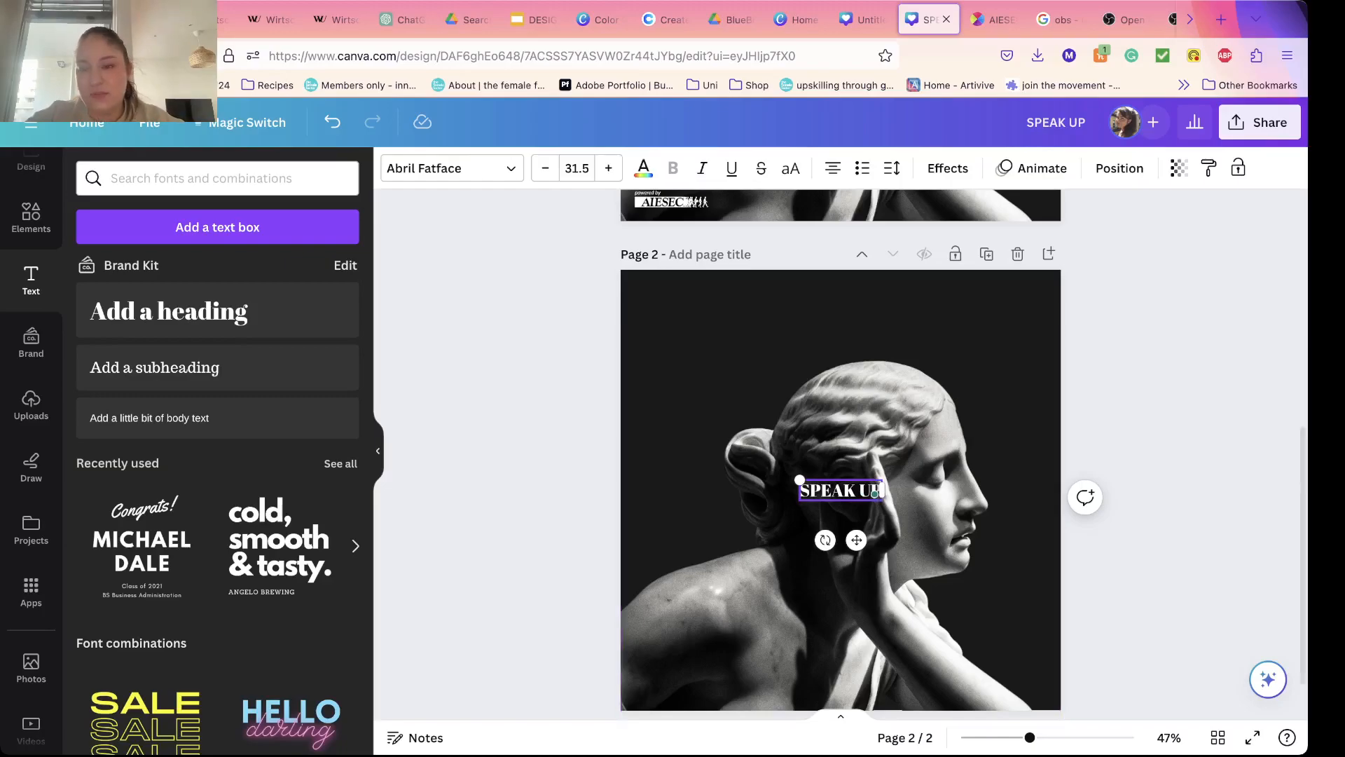
click(499, 448)
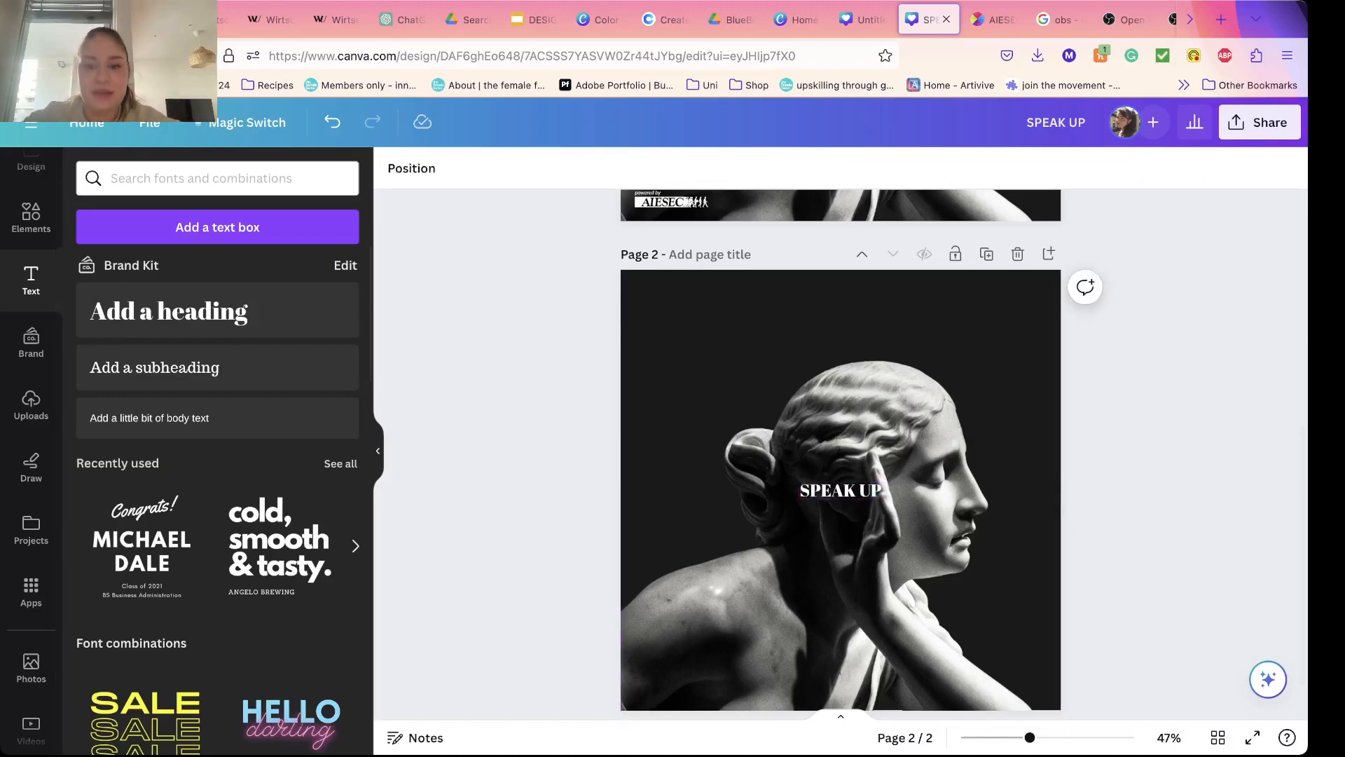
drag(841, 490, 840, 353)
click(499, 421)
Step: Set the font of the SPEAK UP heading to Montserrat Black
click(841, 353)
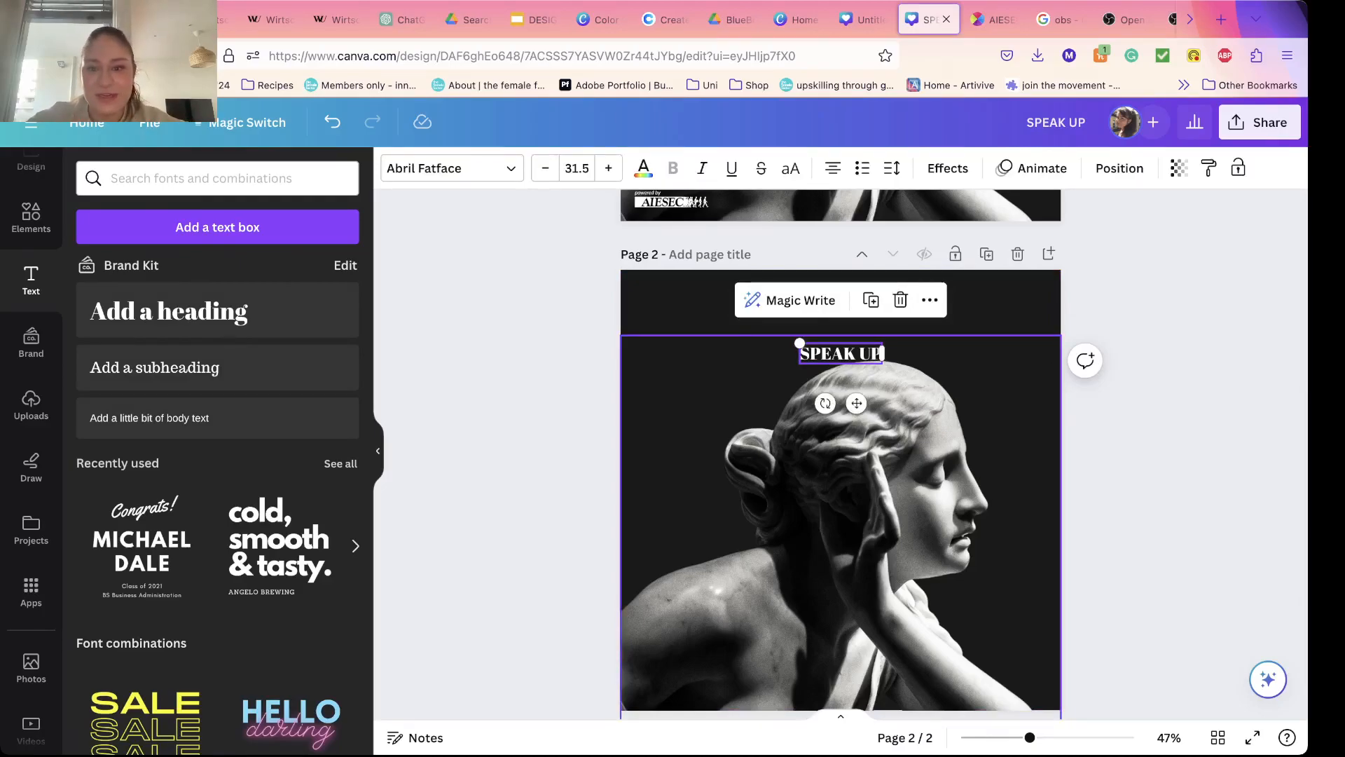
click(452, 168)
text(mont)
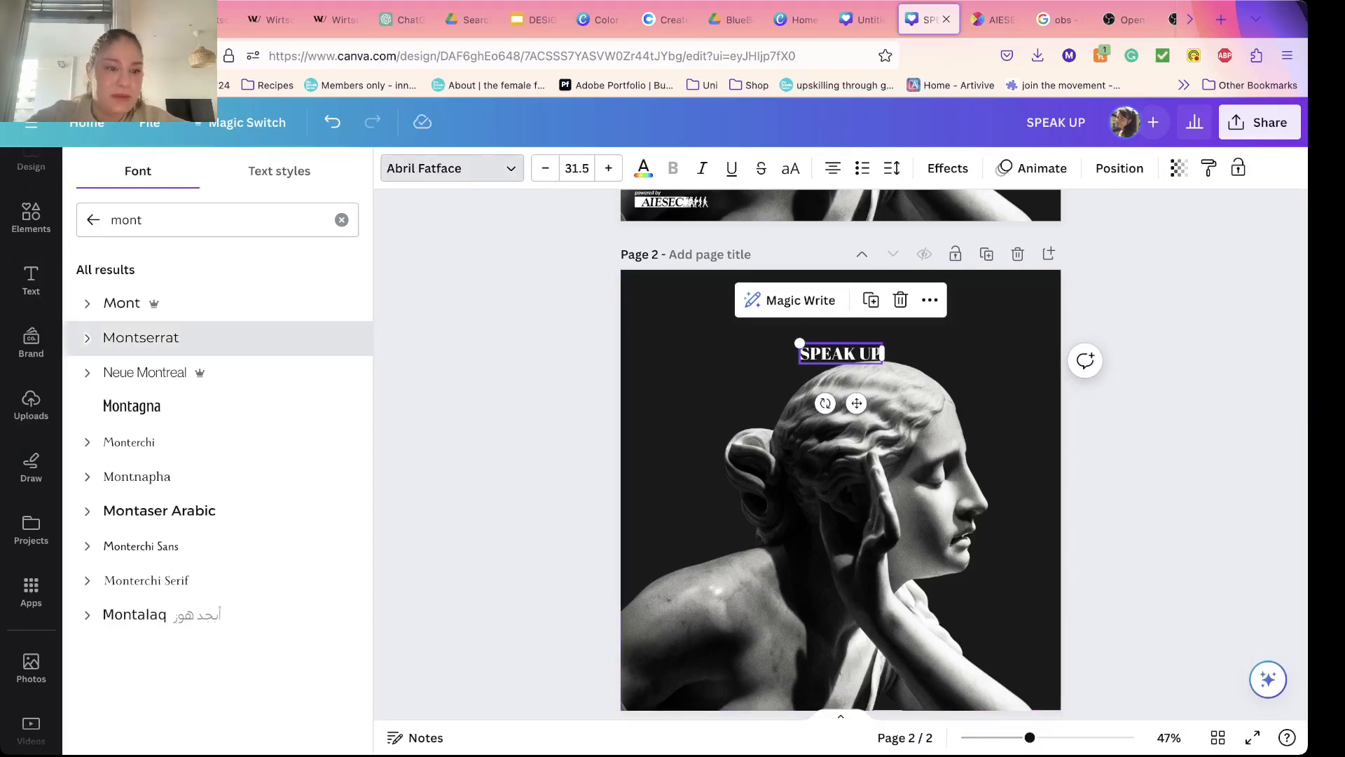
click(87, 338)
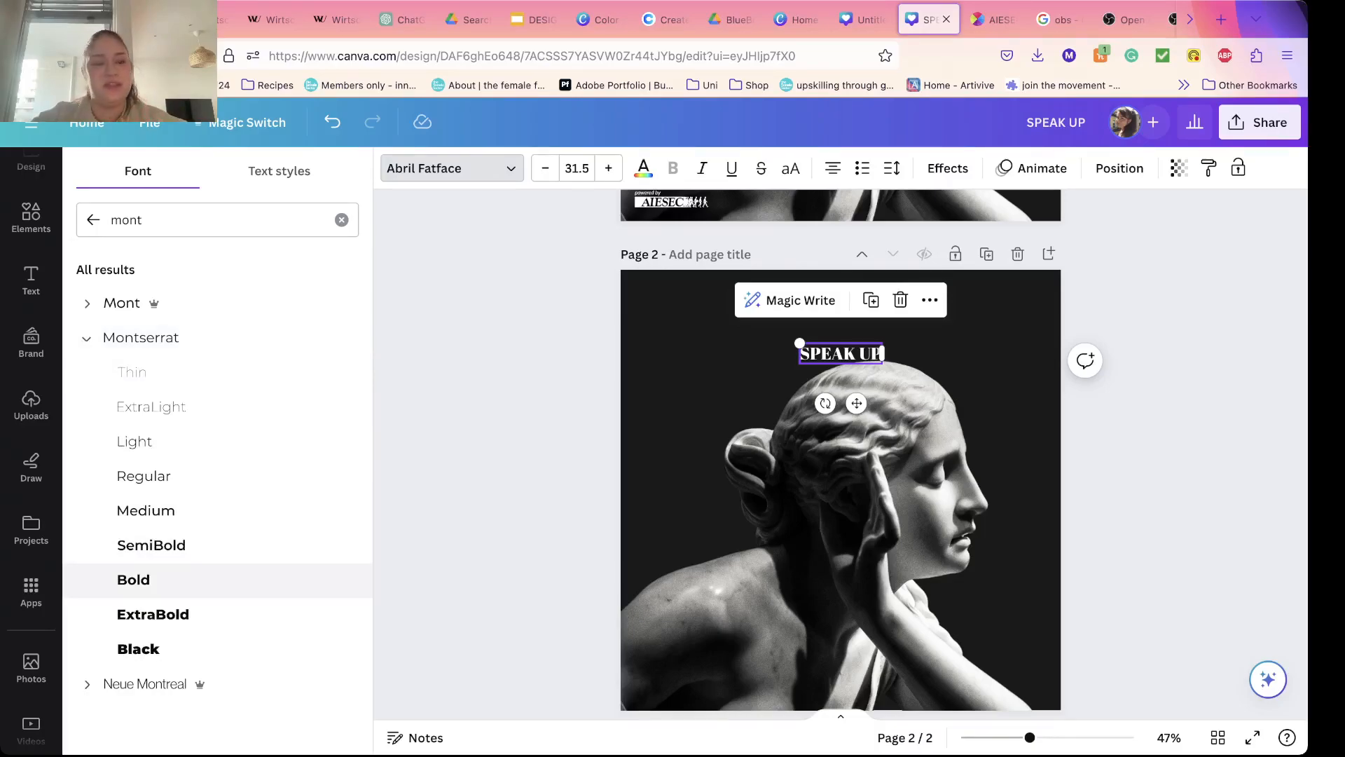
click(139, 650)
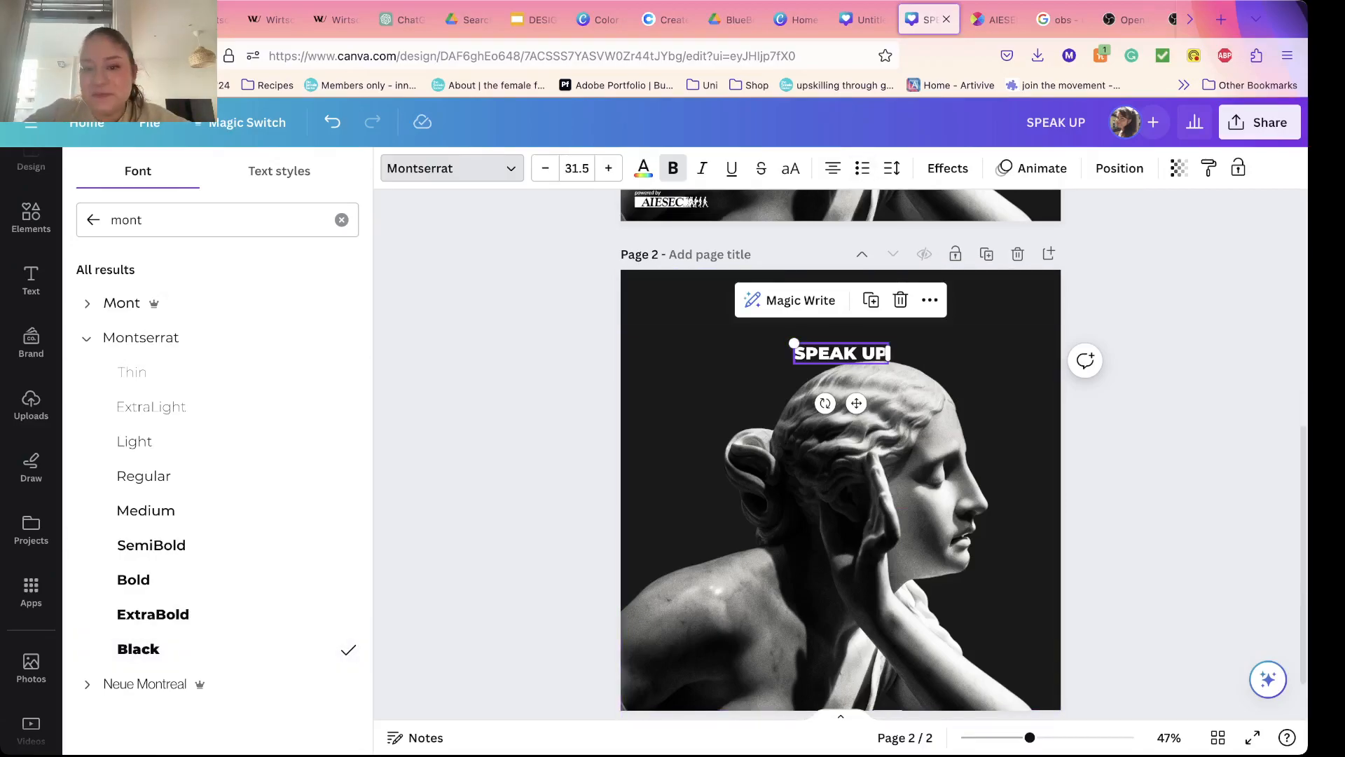
Step: Enlarge the SPEAK UP heading to font size 118 and center it horizontally on the page
click(819, 354)
drag(793, 343, 688, 341)
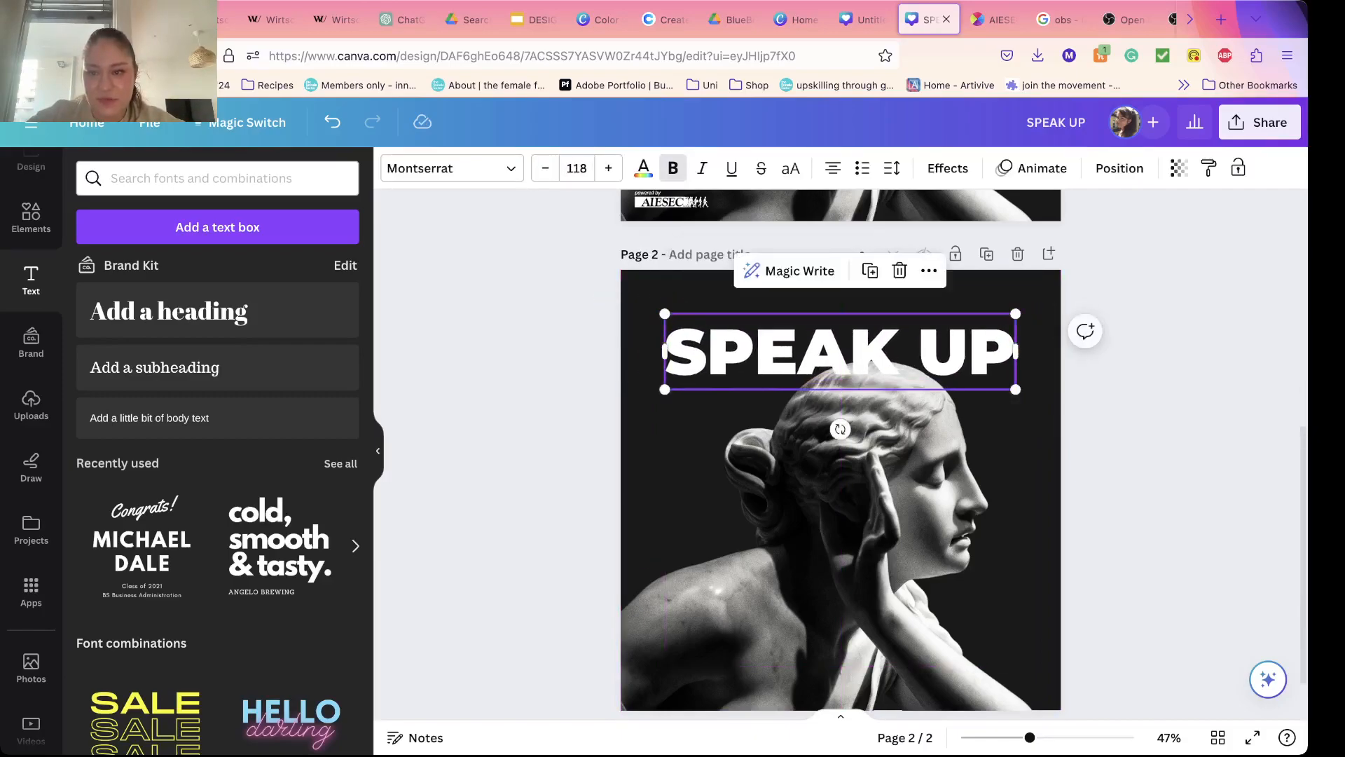
click(1120, 169)
click(270, 359)
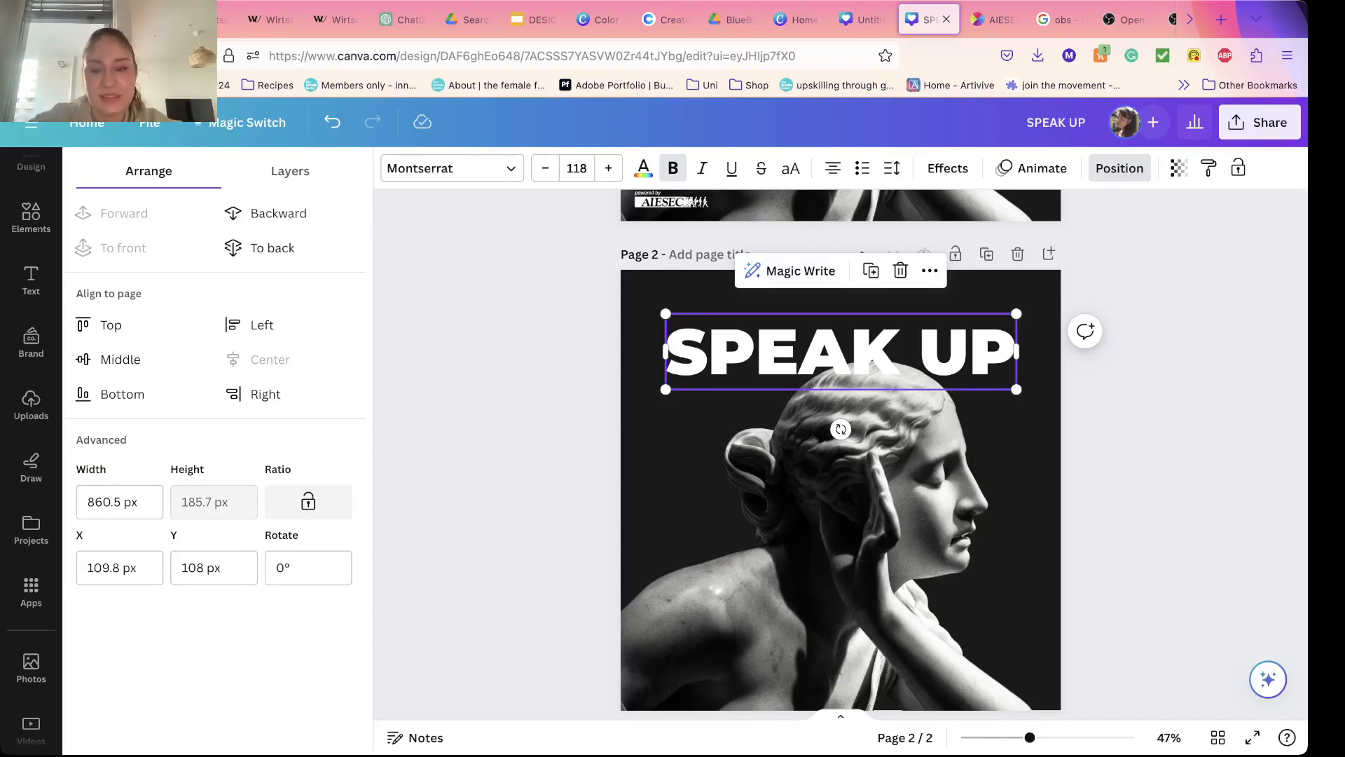
Step: Recolor the SPEAK UP heading on page 2 with the green from the document colors
key(Escape)
key(Escape)
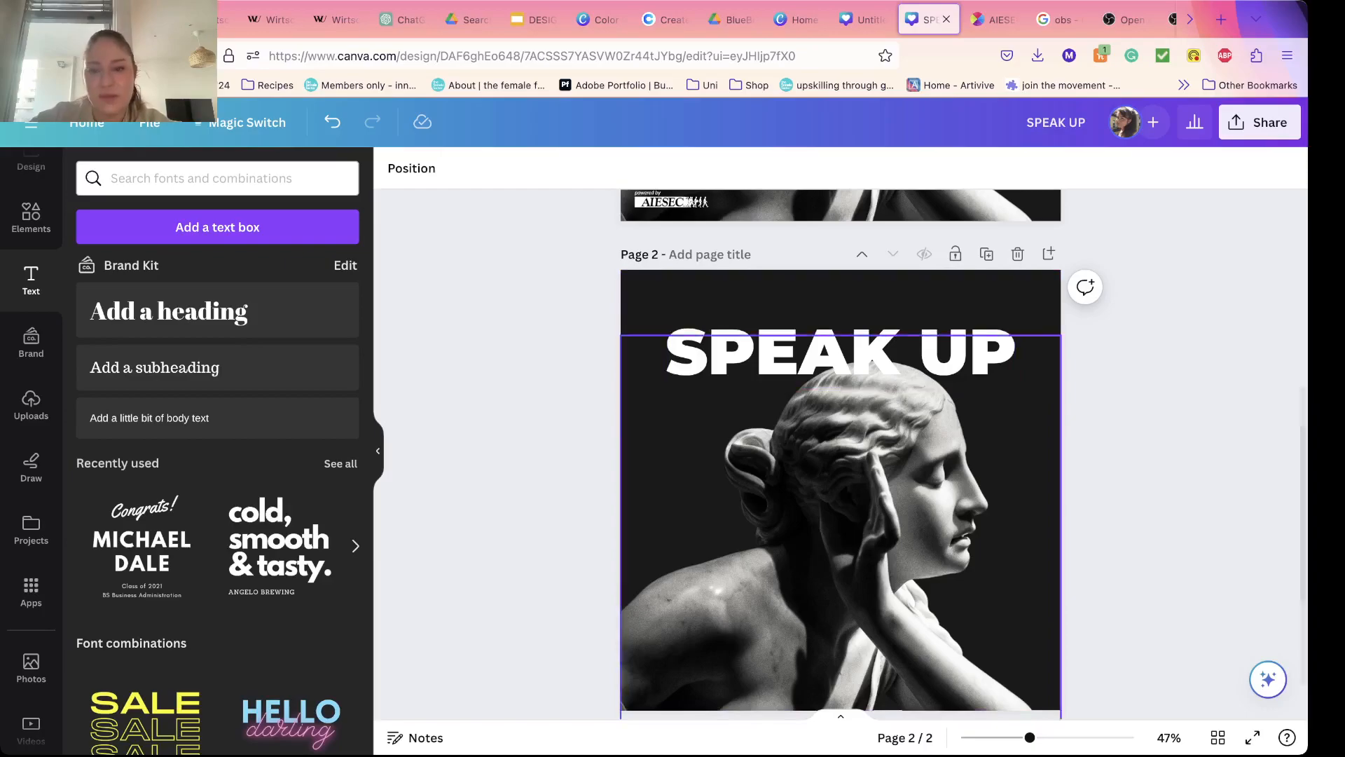
click(841, 352)
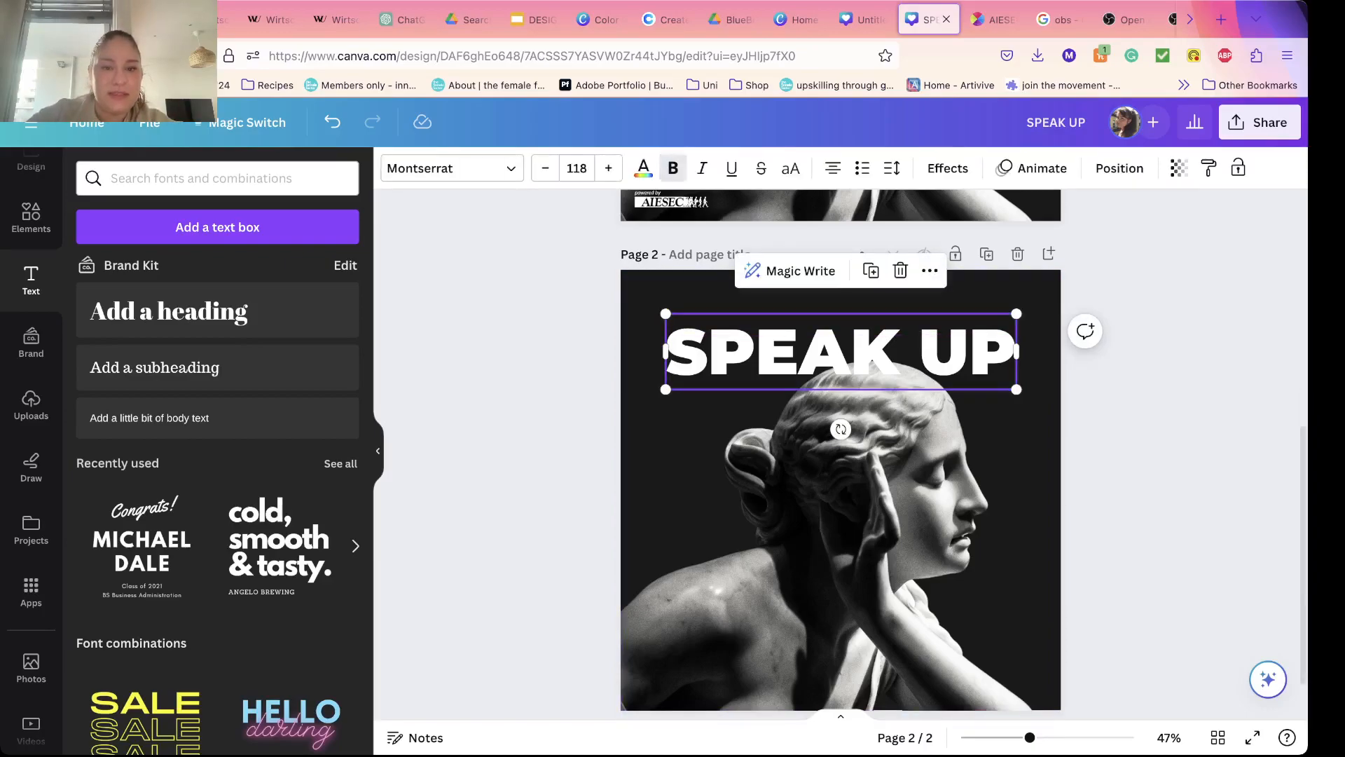
click(643, 168)
click(192, 273)
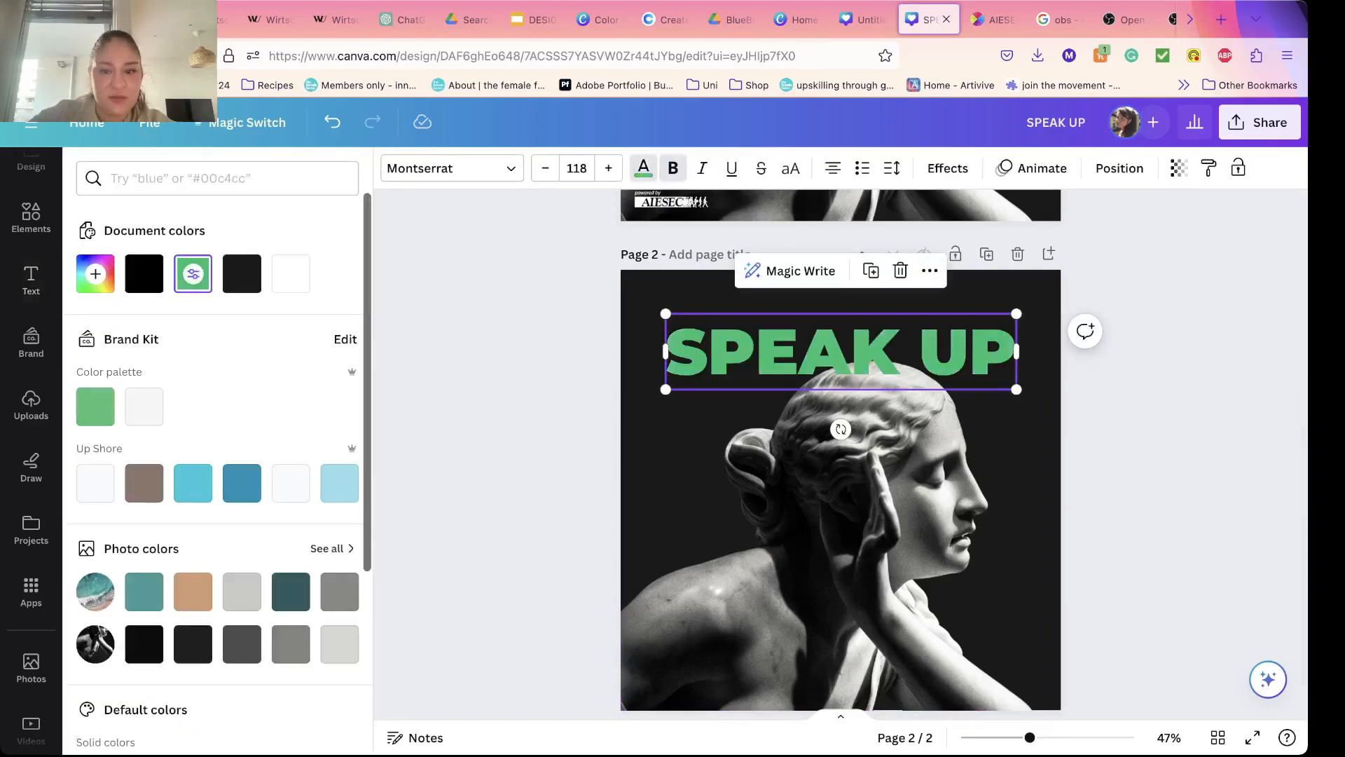
click(31, 280)
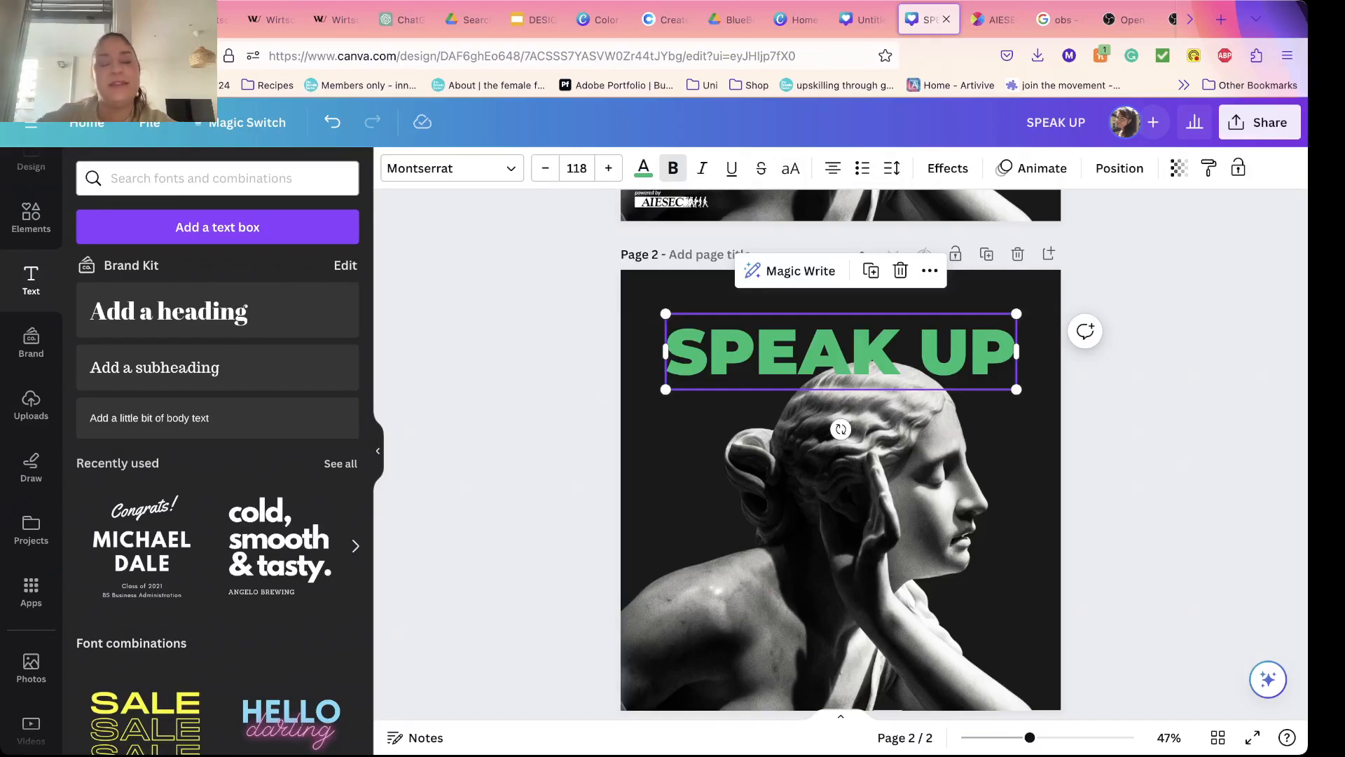
click(1163, 420)
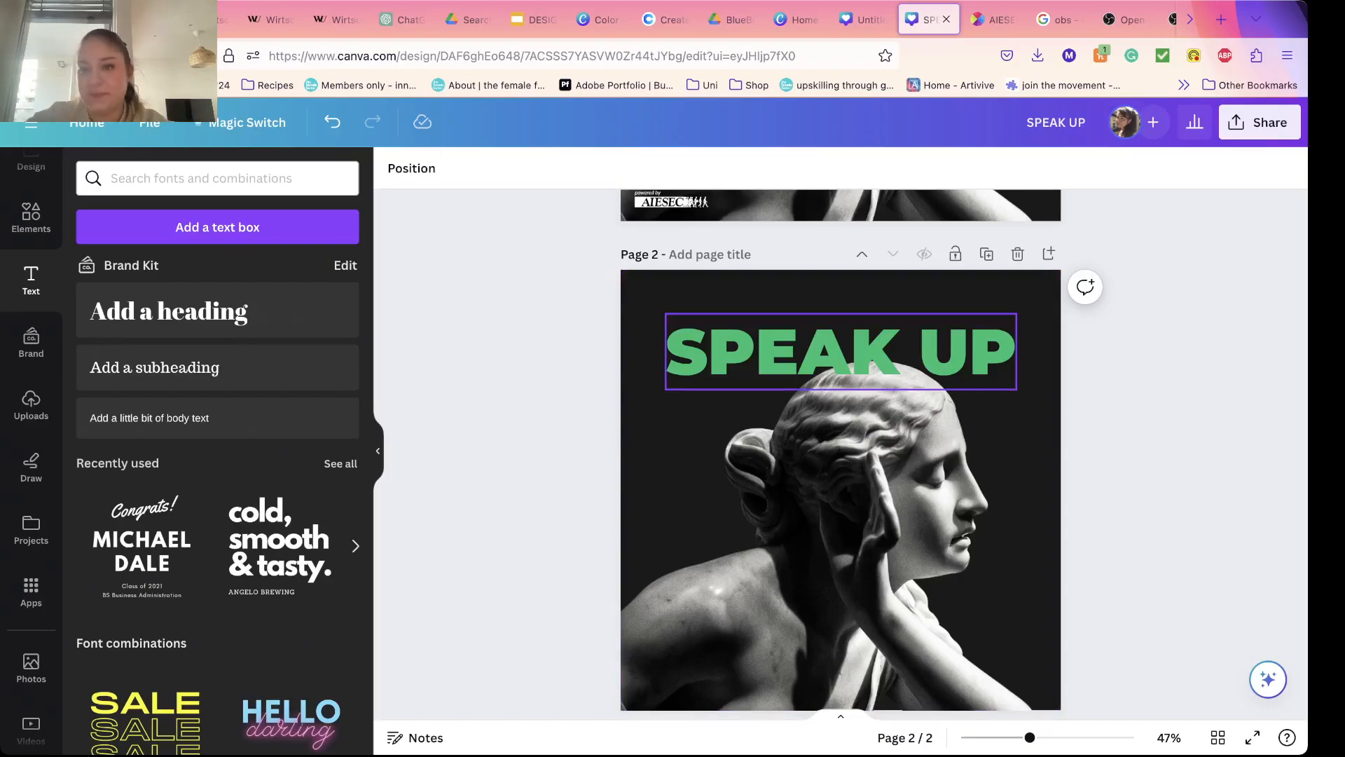
Step: Switch to the BrandColors page for AIESEC and copy the green hex code #00c16e
click(994, 20)
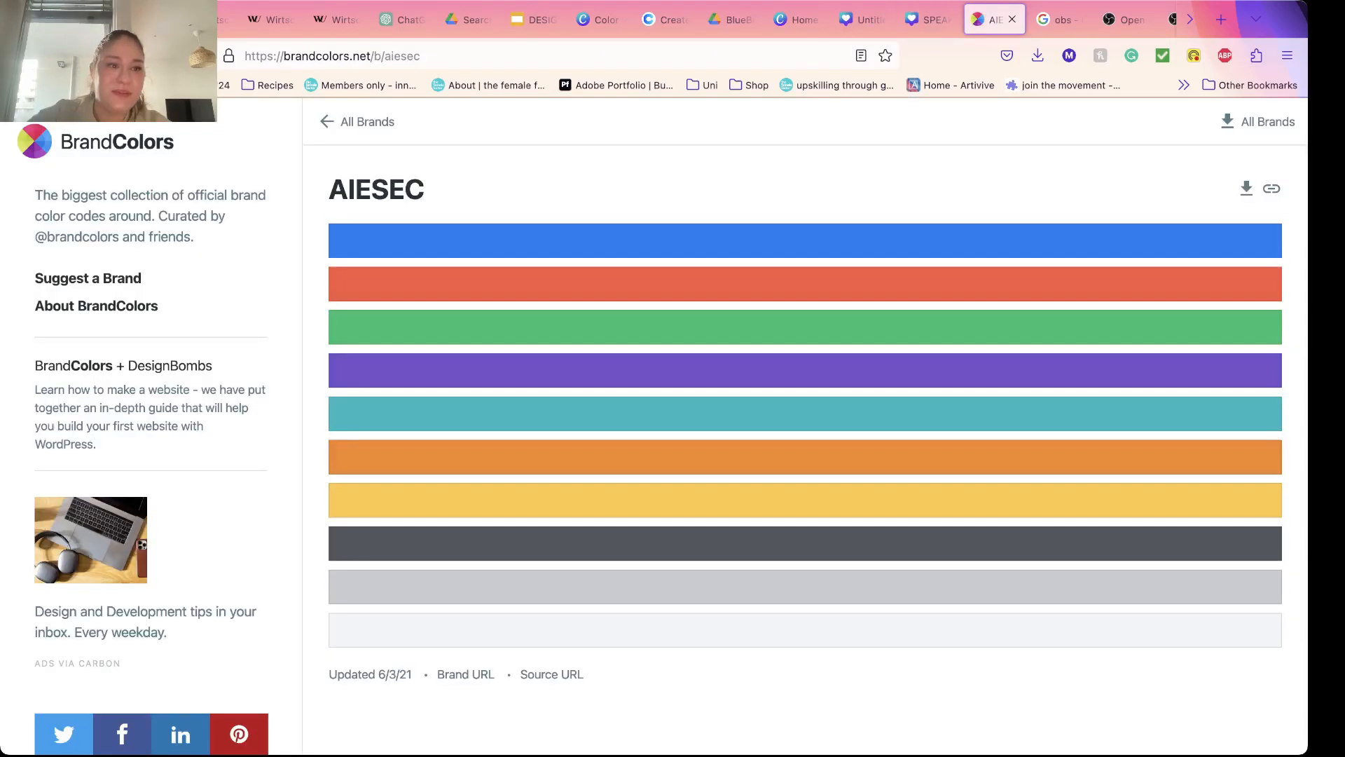
key(super+Left)
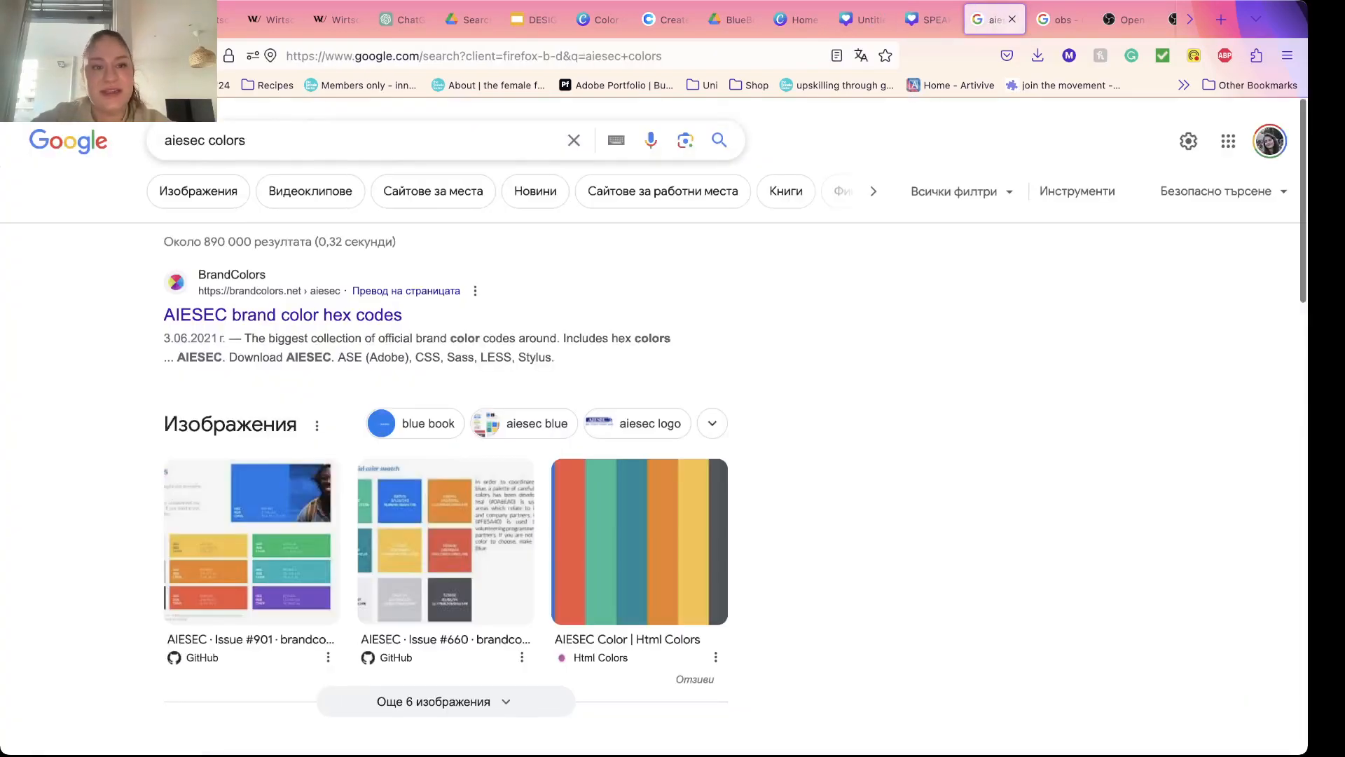
click(282, 315)
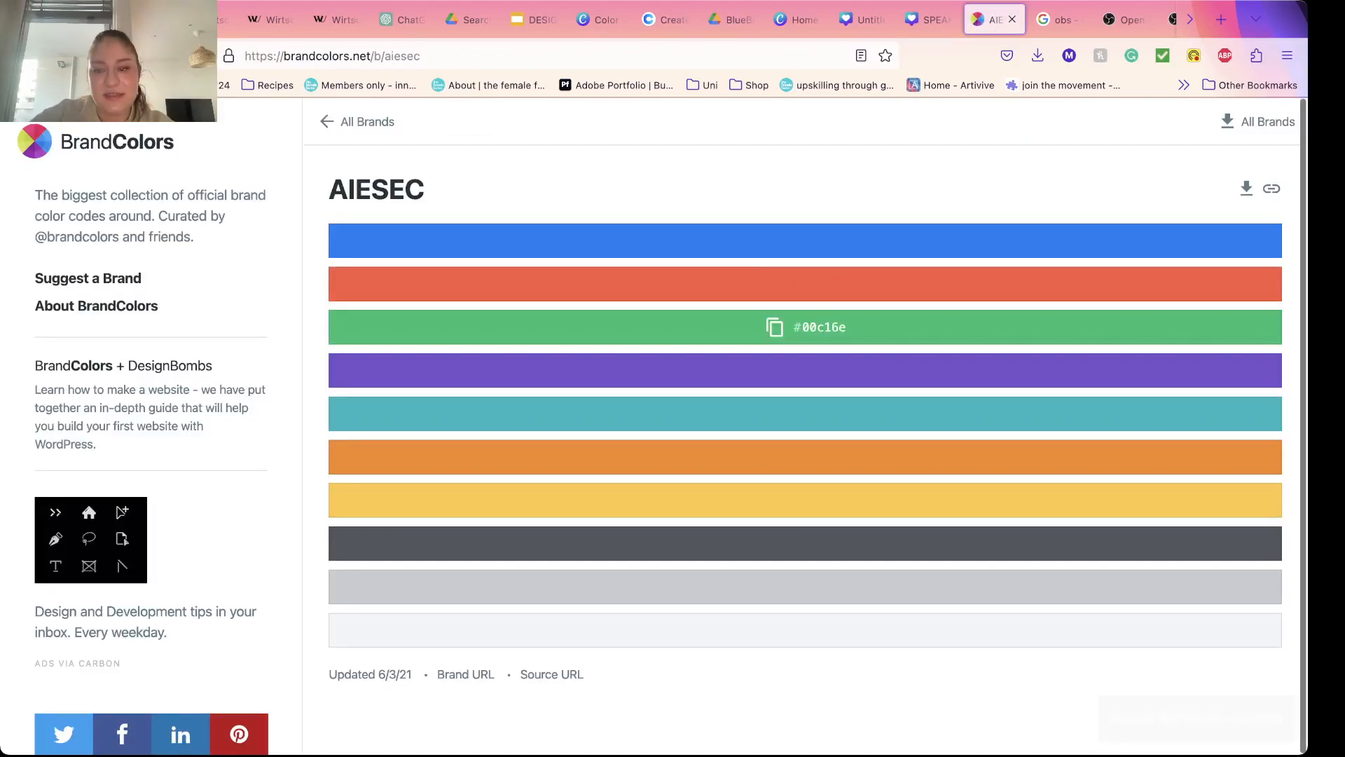
click(774, 327)
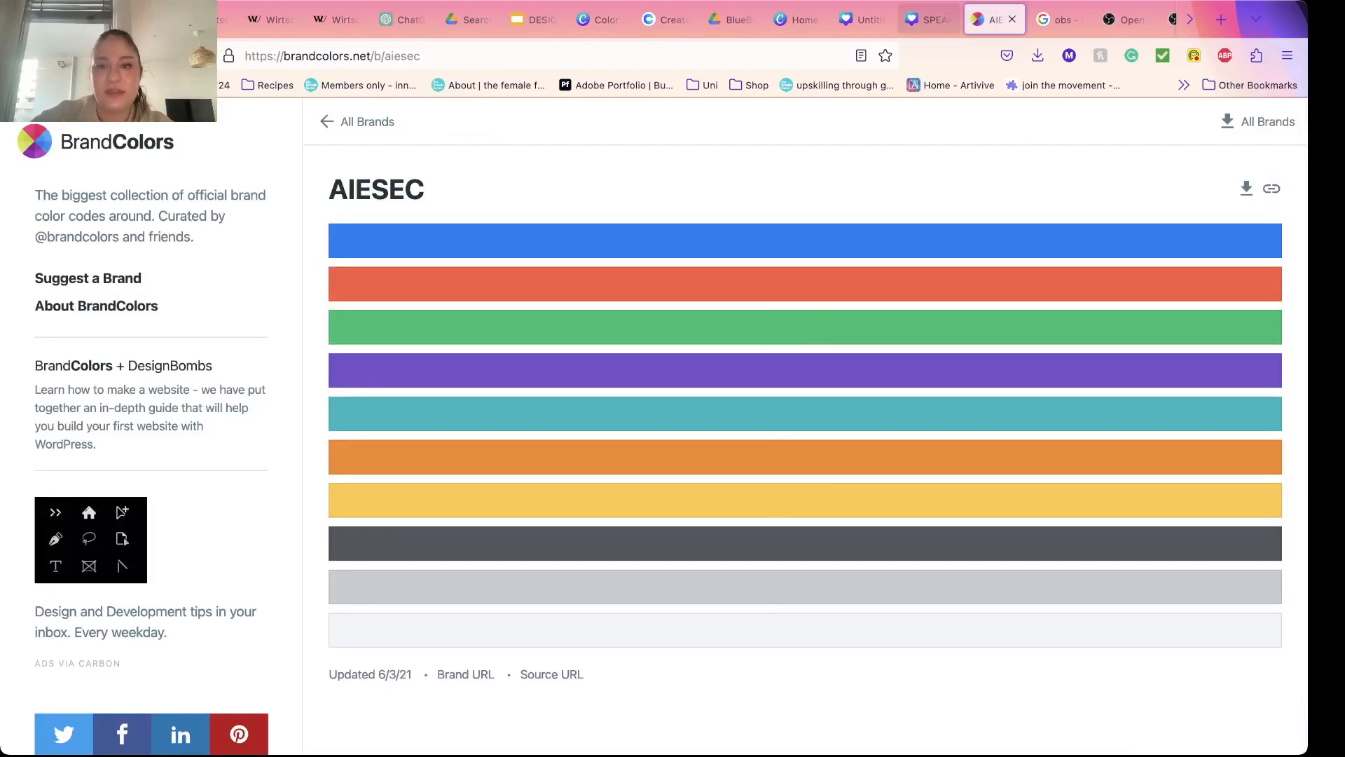
Step: Back in the Canva design, set the SPEAK UP heading's color to the copied hex code #00C16E
click(928, 20)
click(841, 352)
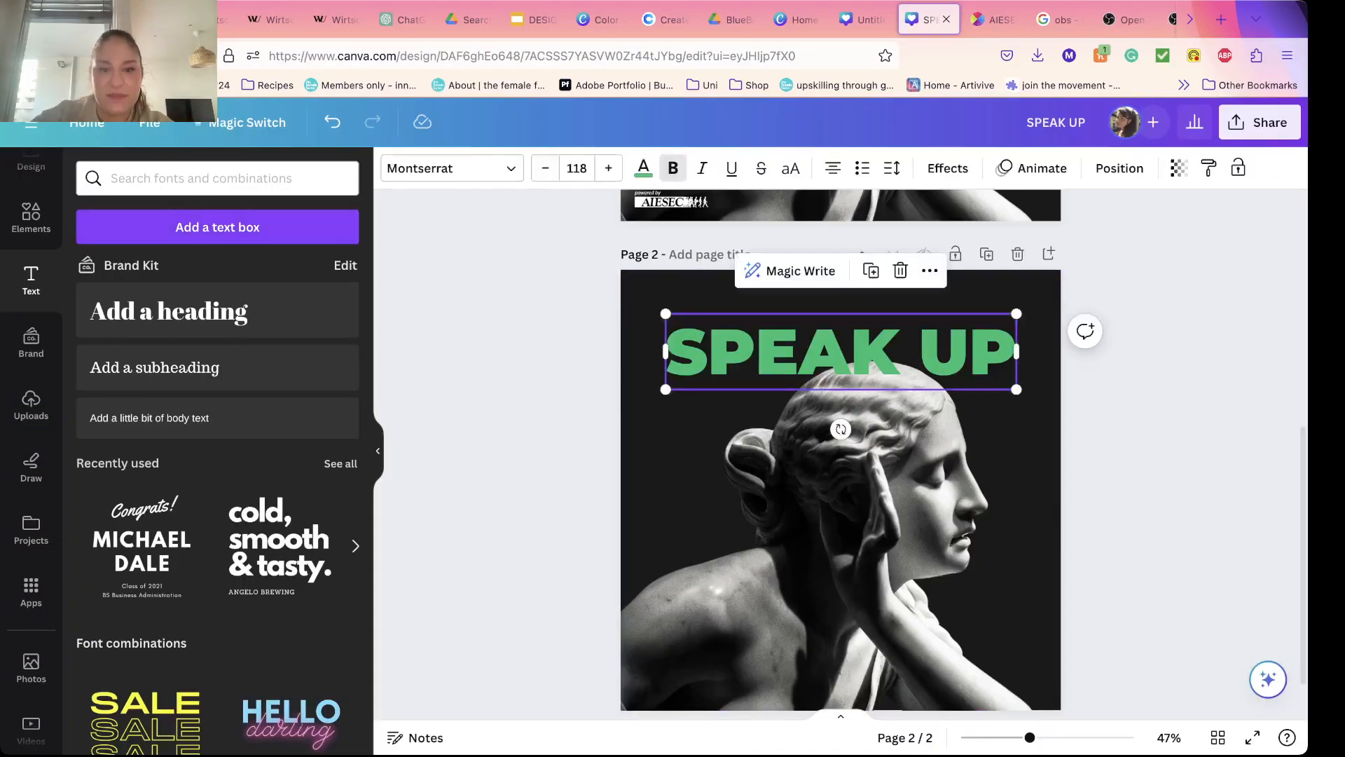
click(643, 169)
click(193, 273)
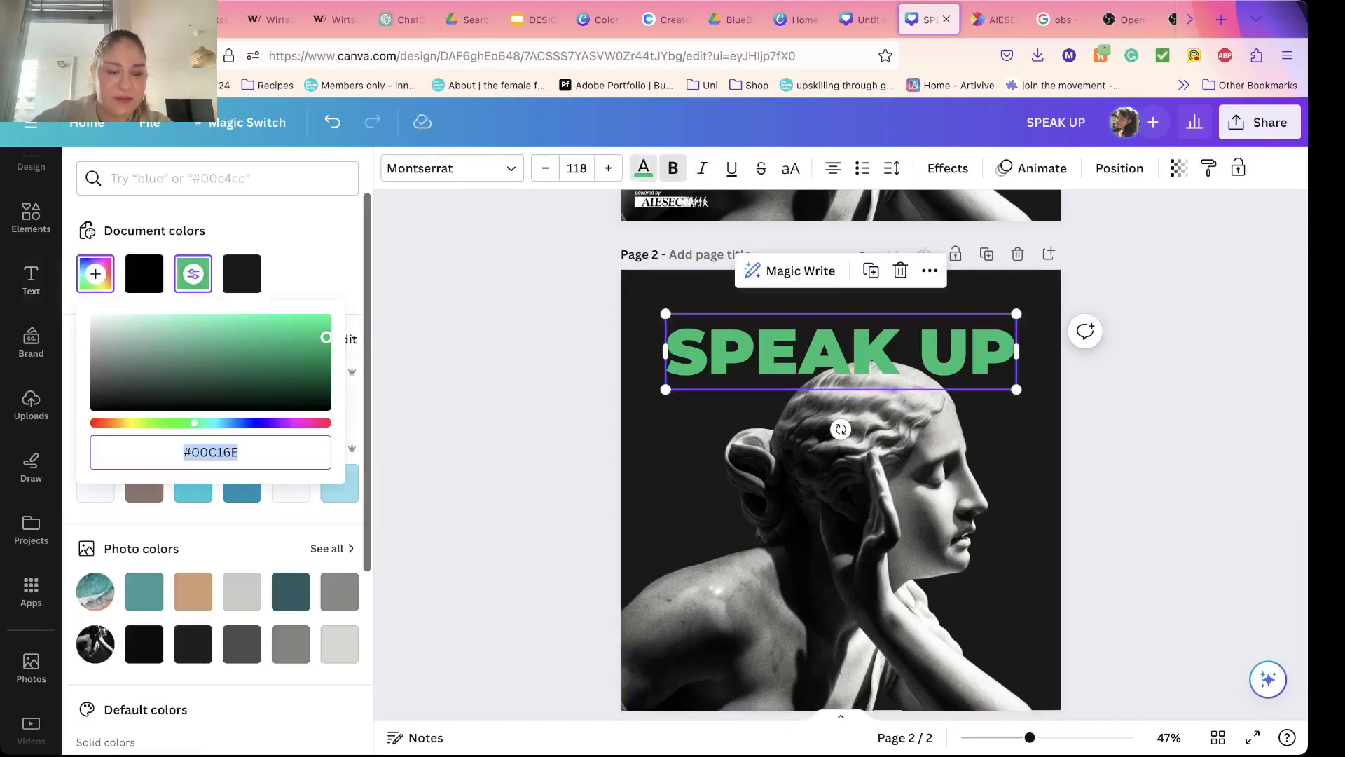
click(223, 452)
double_click(223, 452)
key(super+v)
key(Return)
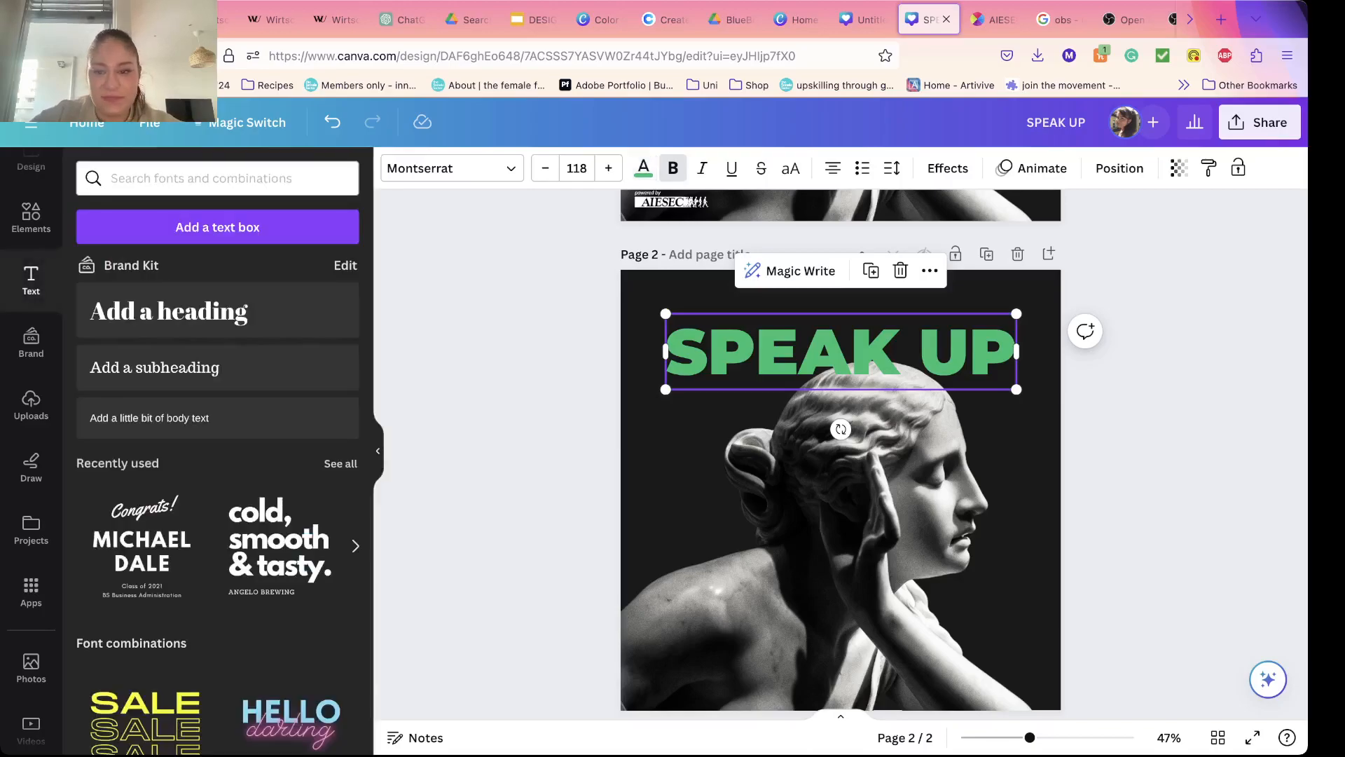
click(501, 392)
Step: Compare the heading with the finished design on page 1 and make the SPEAK UP text on page 2 italic
scroll(841, 456, up, 8)
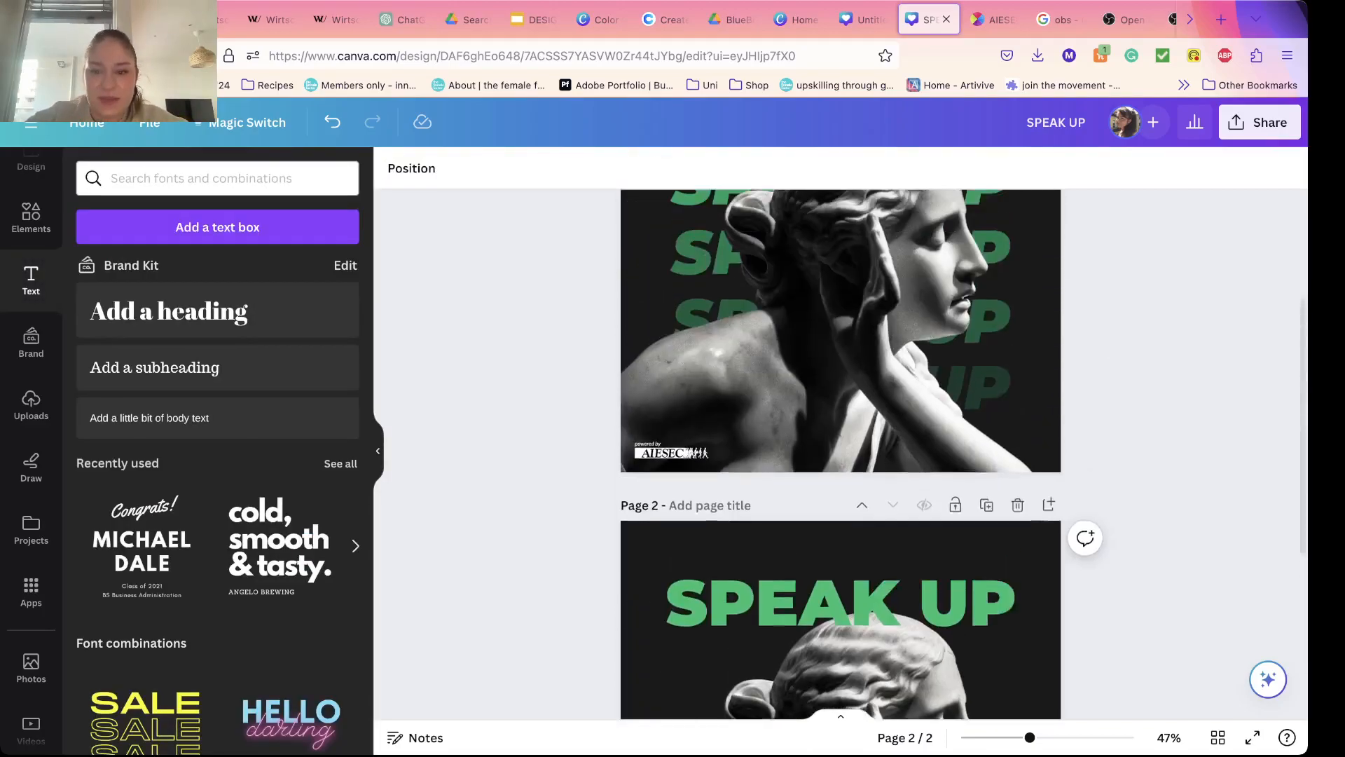
scroll(841, 456, down, 8)
click(841, 320)
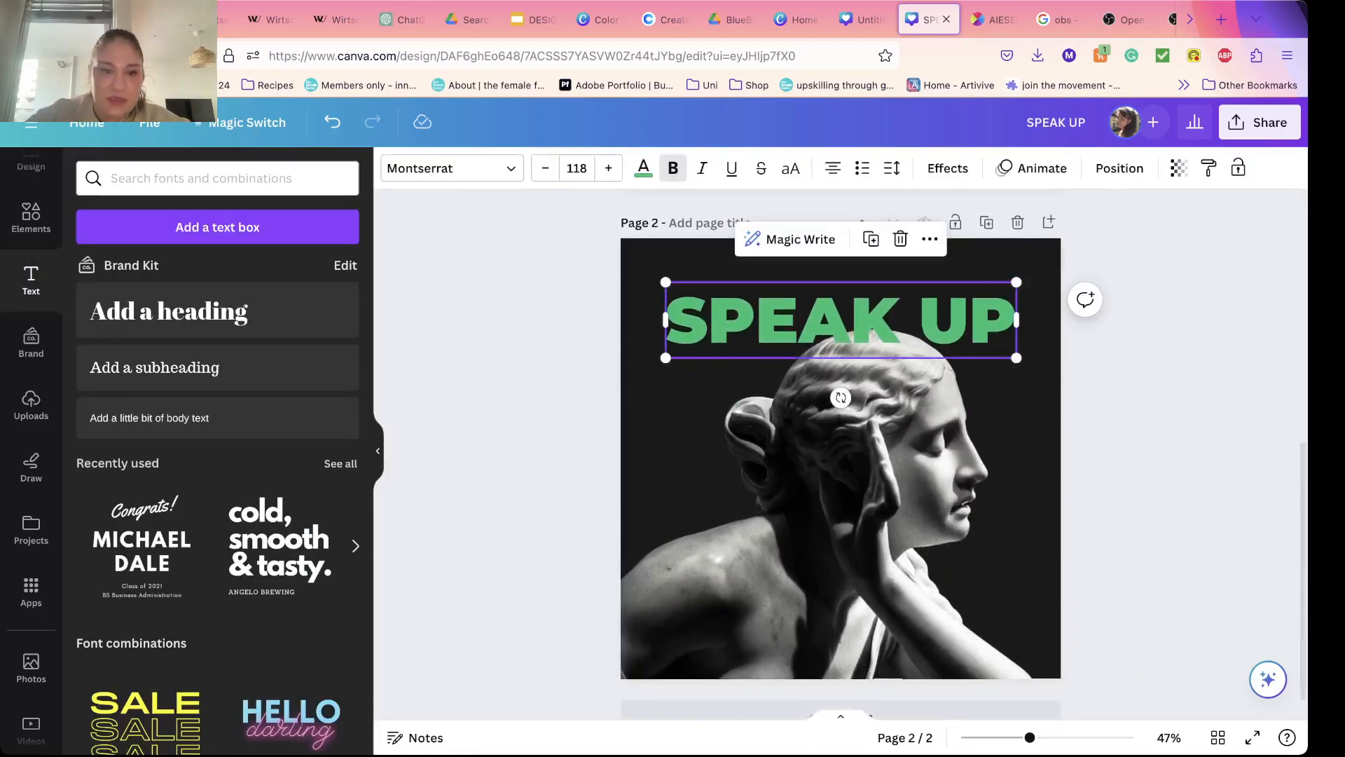
click(702, 168)
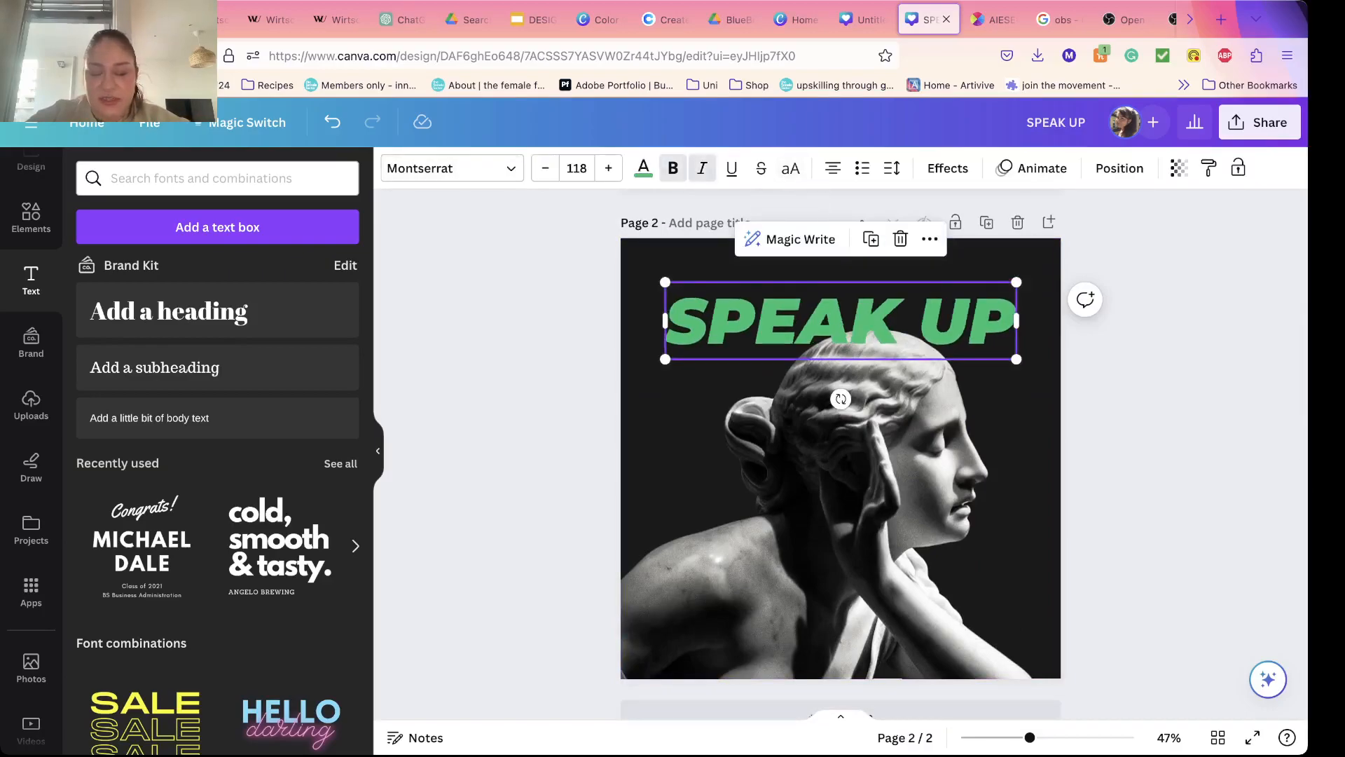
Step: Duplicate the italic SPEAK UP heading until four copies are stacked in rows down the page
key(super+d)
drag(848, 328, 834, 553)
click(1135, 421)
click(840, 397)
key(super+d)
key(super+d)
click(1136, 527)
click(865, 400)
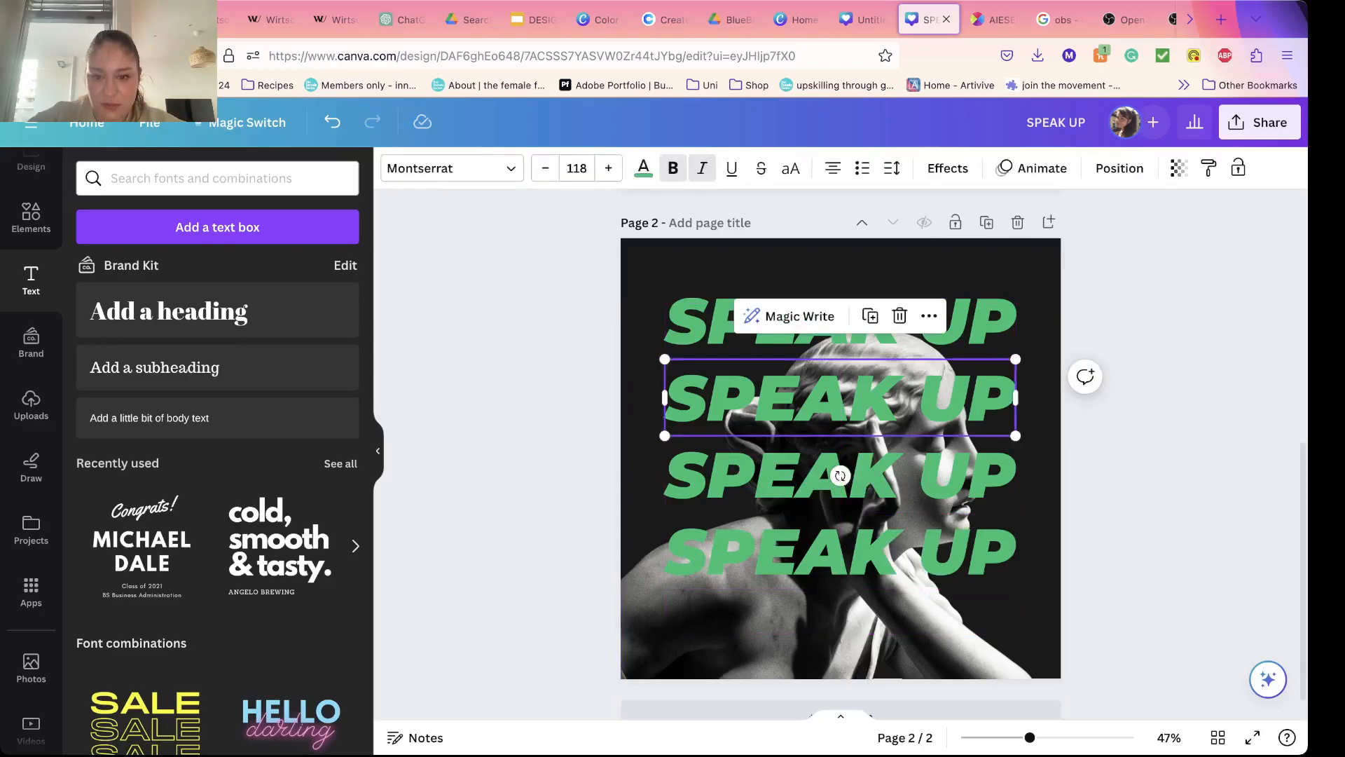
Step: Shift the second and third SPEAK UP rows up slightly to tighten the spacing between the lines
drag(855, 398, 855, 391)
click(855, 475)
drag(854, 475, 855, 467)
click(855, 553)
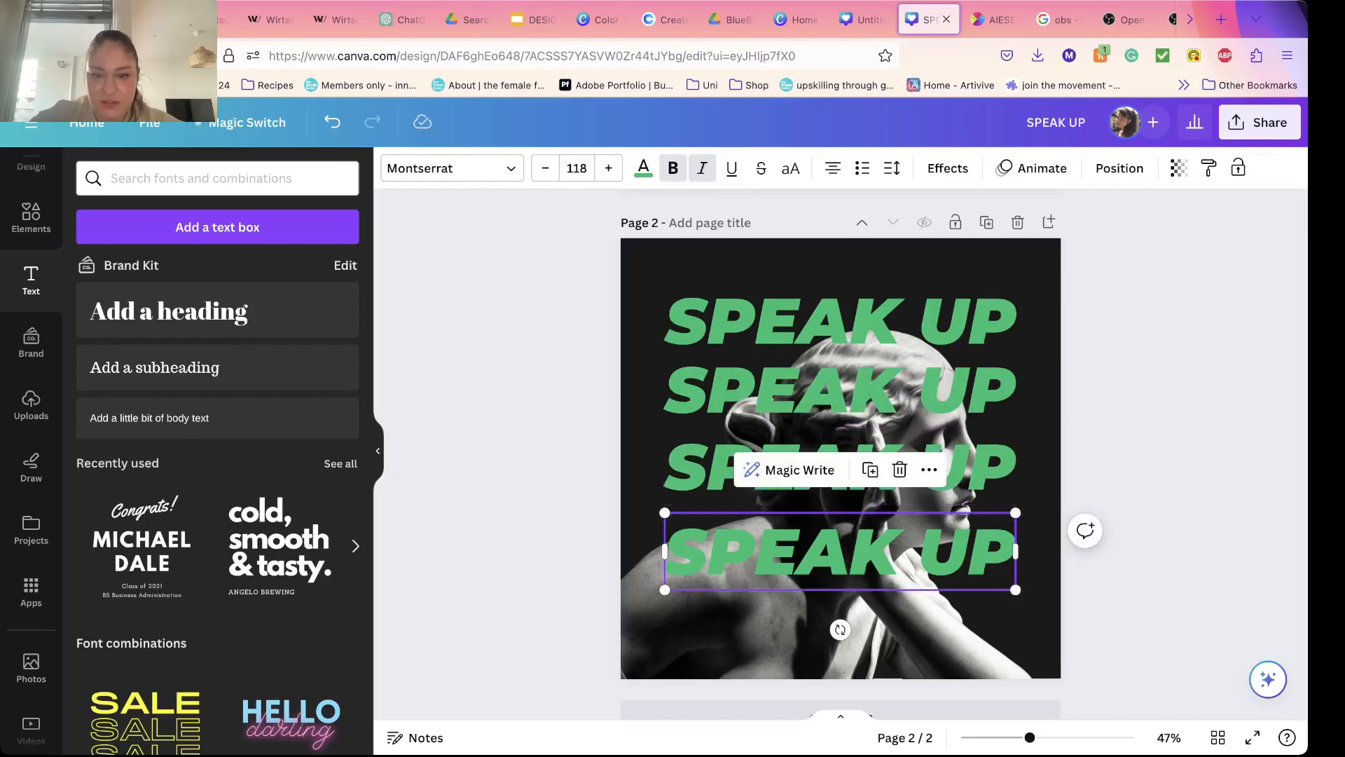
Step: Align the third SPEAK UP row to the vertical middle and horizontal center of the page
click(975, 469)
click(1119, 168)
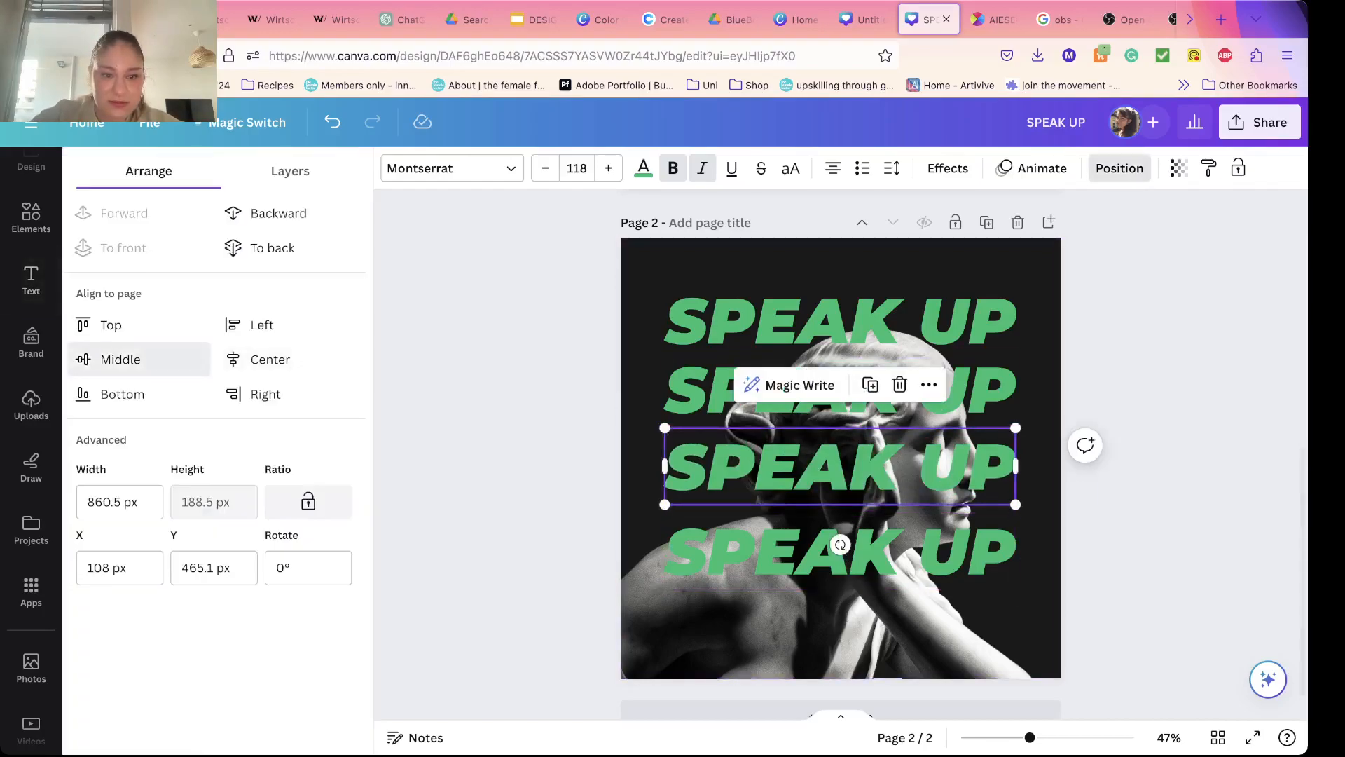
click(139, 360)
click(271, 360)
Step: Nudge the second SPEAK UP row into place and move the fourth row up to match the spacing of the other rows
click(706, 391)
key(Up)
key(Up)
key(Down)
drag(846, 551, 846, 529)
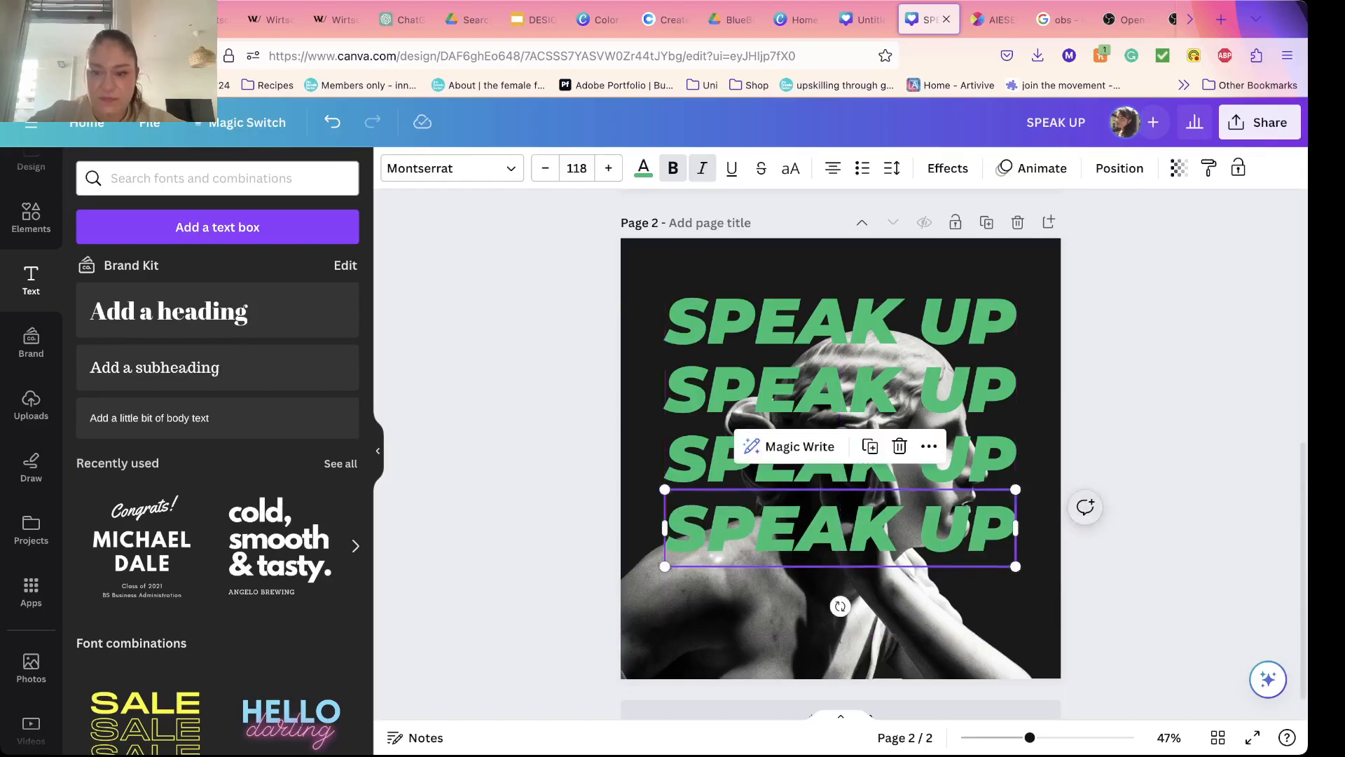
Step: Paste a fifth SPEAK UP copy and place it directly below the fourth row, aligned with the other rows
click(1085, 507)
click(1063, 597)
click(960, 530)
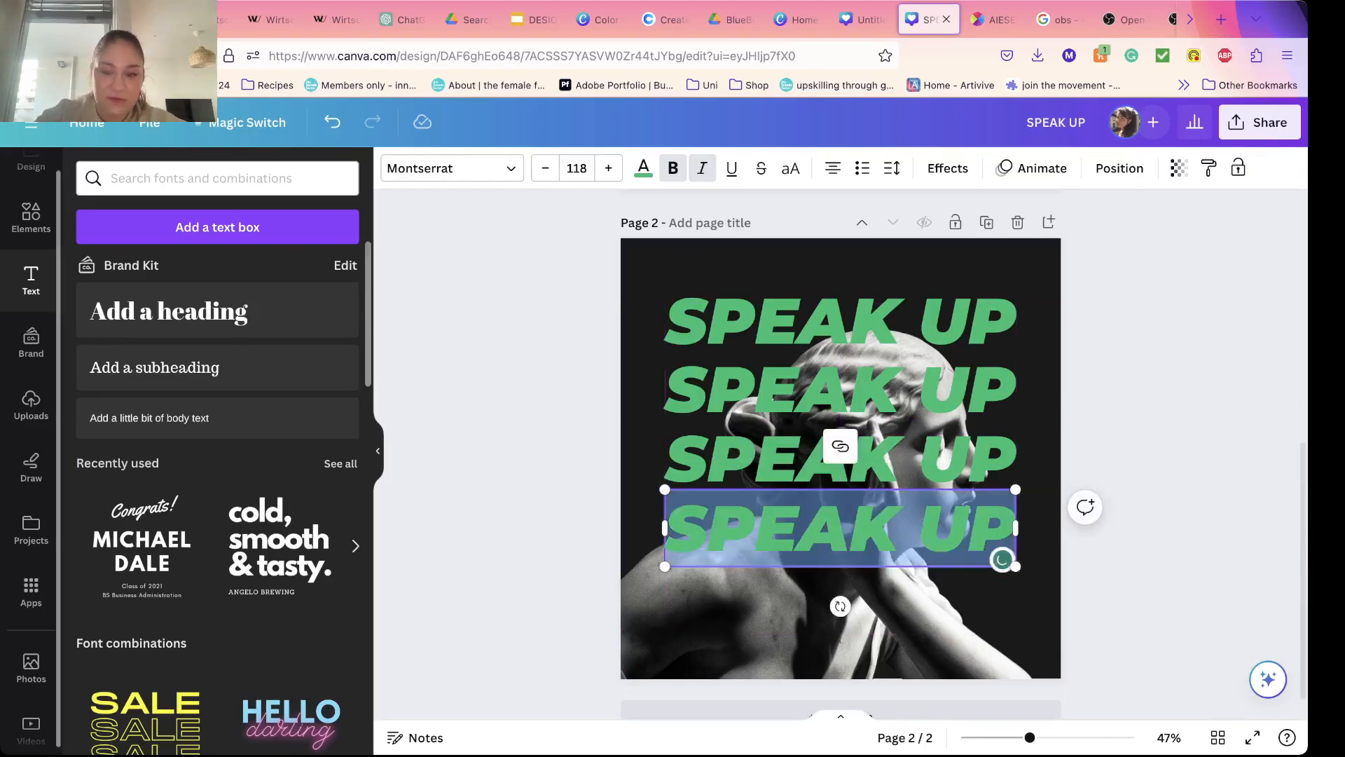
click(960, 530)
click(1093, 598)
click(960, 531)
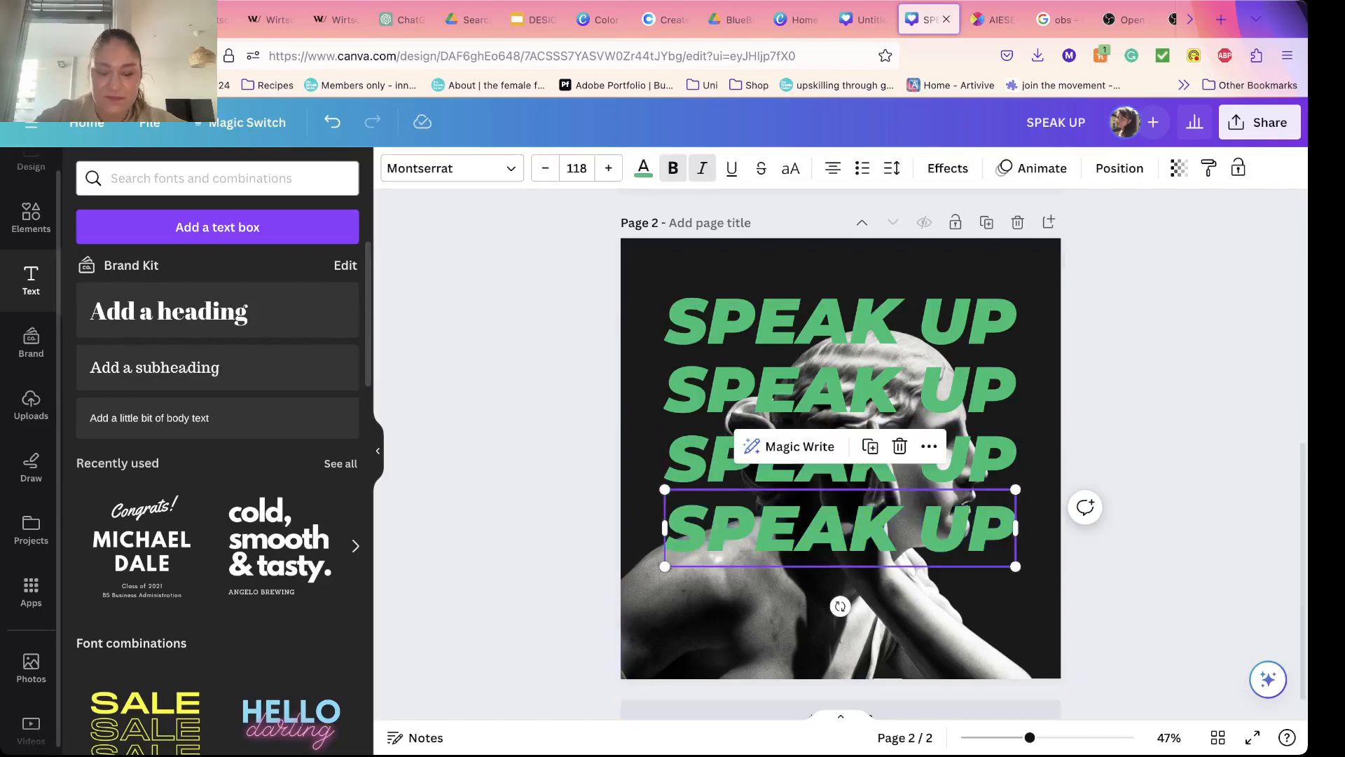
key(super+v)
drag(960, 531, 955, 593)
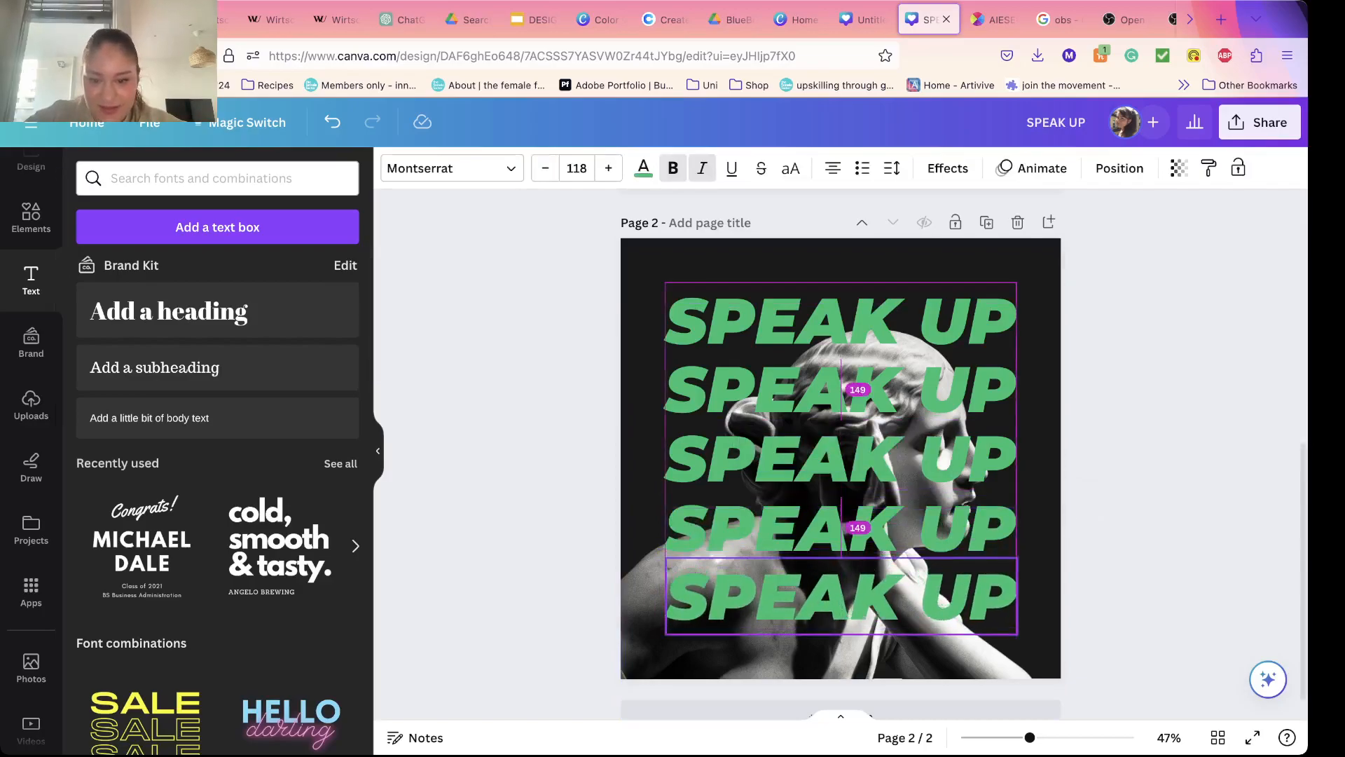
click(1114, 596)
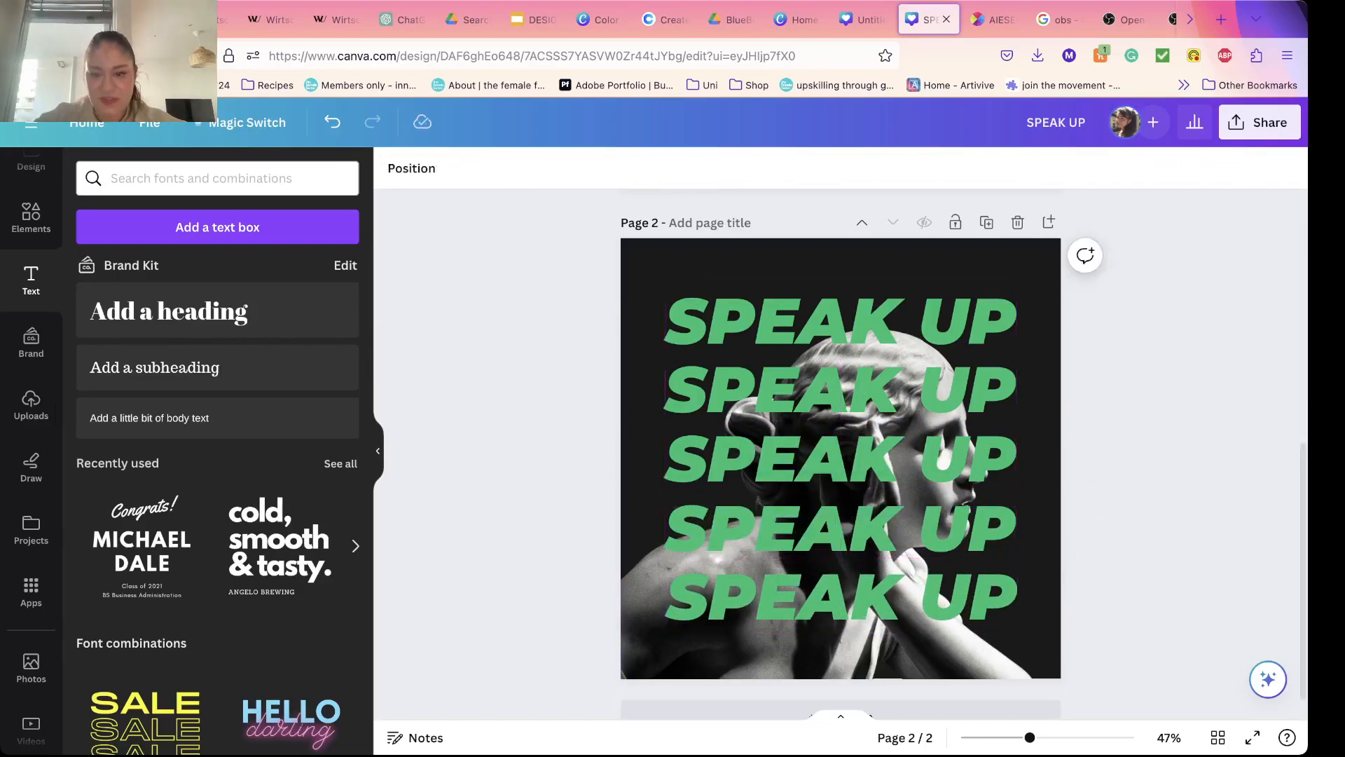
Step: Set the transparency of the second SPEAK UP row to 80
click(960, 389)
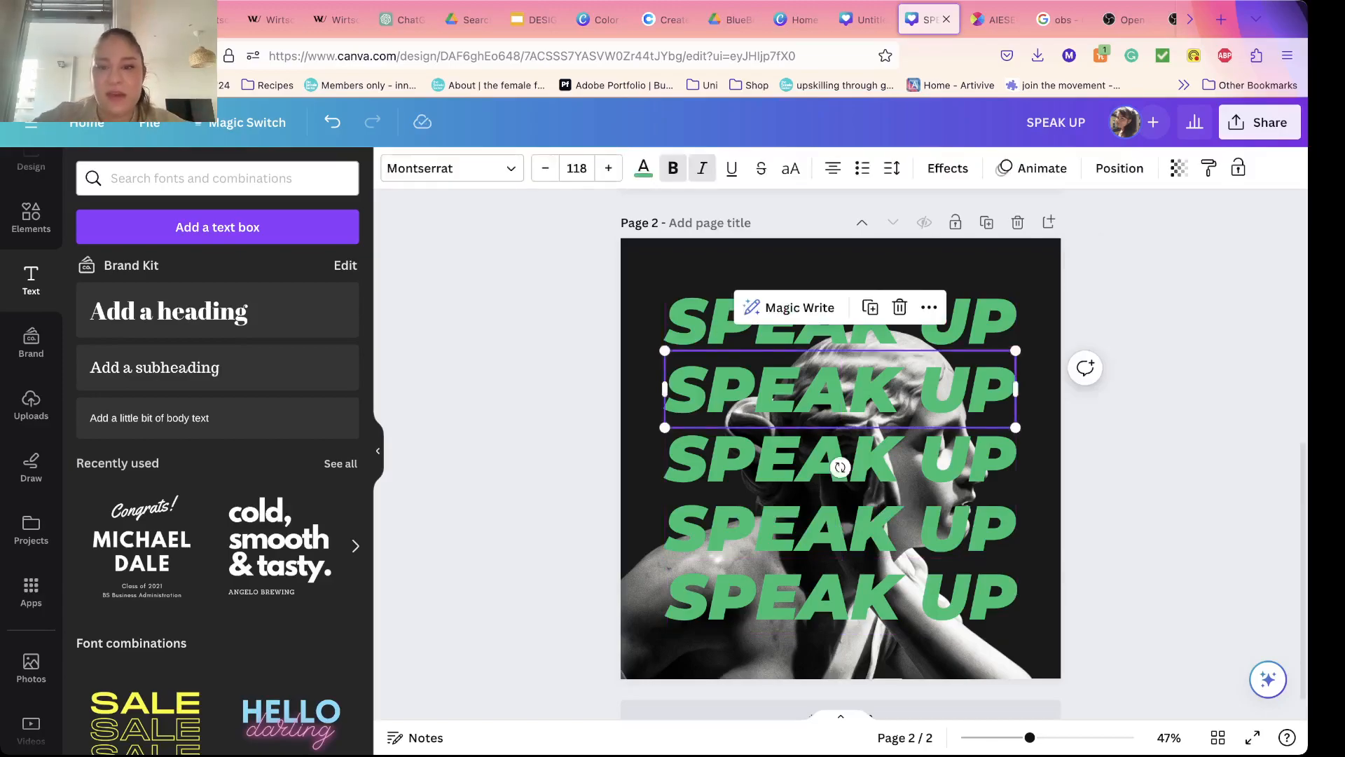
scroll(841, 456, up, 7)
scroll(841, 456, down, 7)
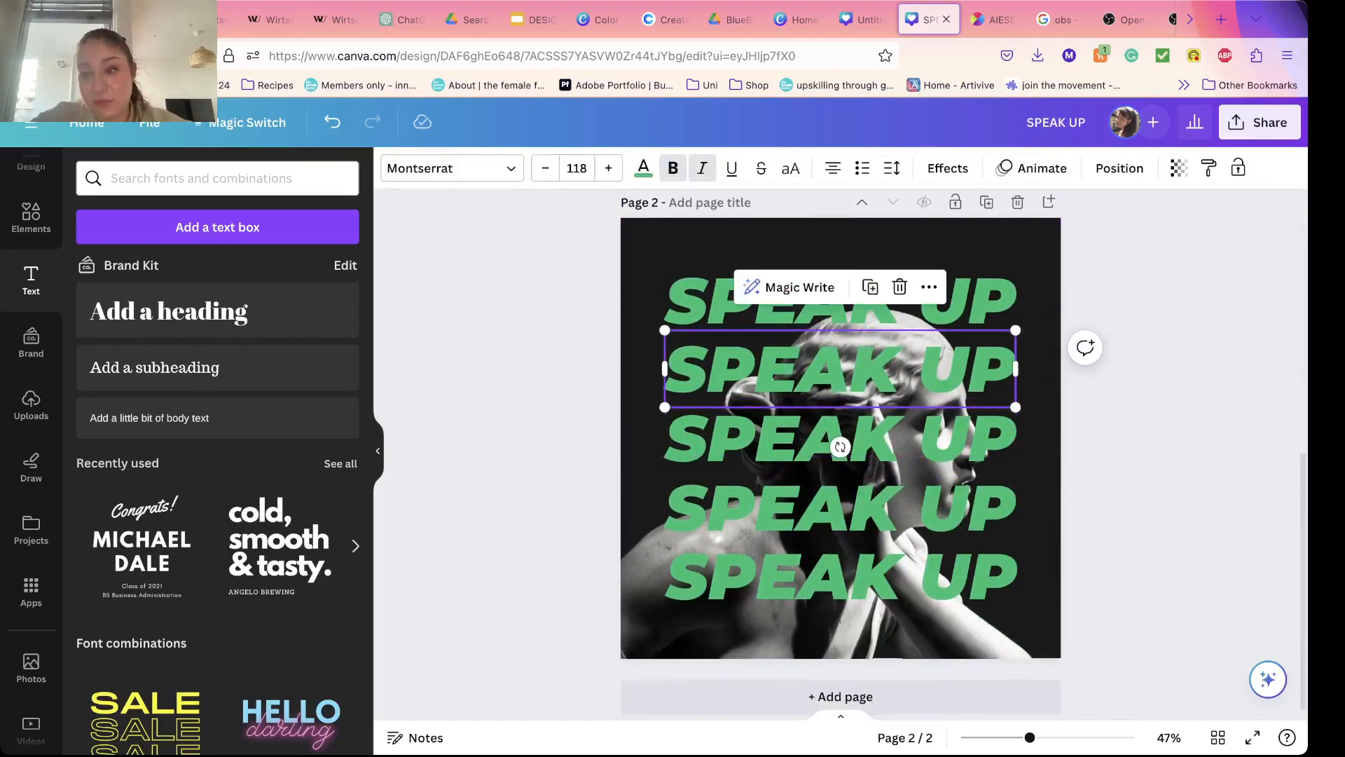
click(1179, 168)
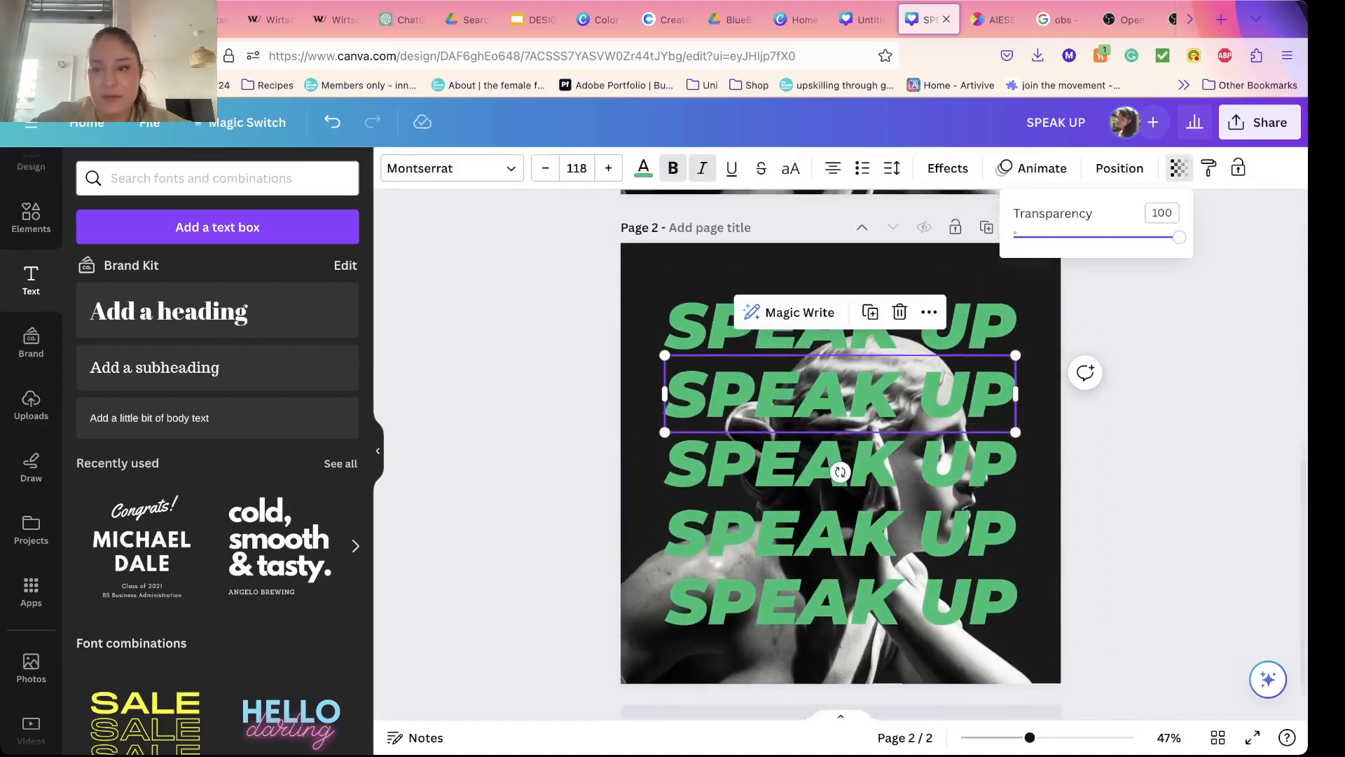
drag(1180, 237, 1146, 237)
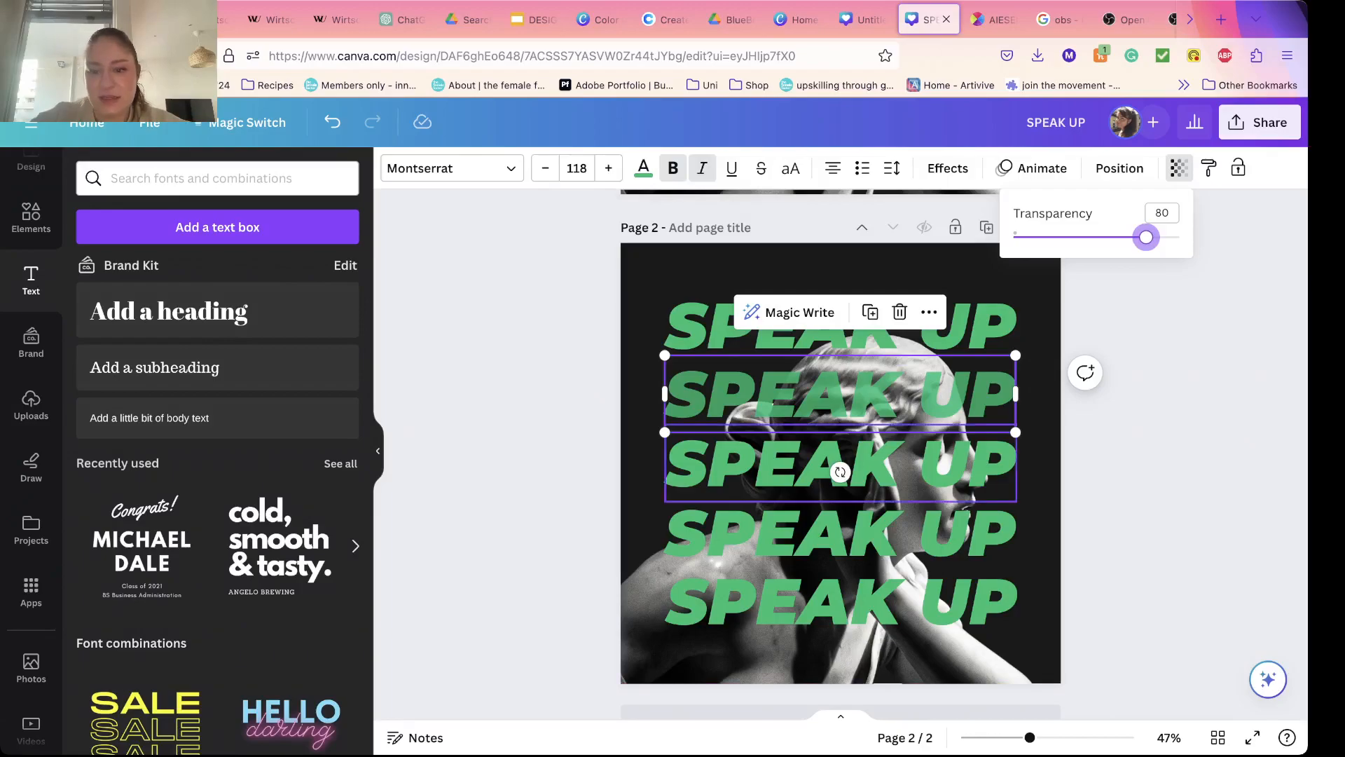
Step: Set the transparency of the third SPEAK UP row to 61 and of the fourth row to 41
click(876, 464)
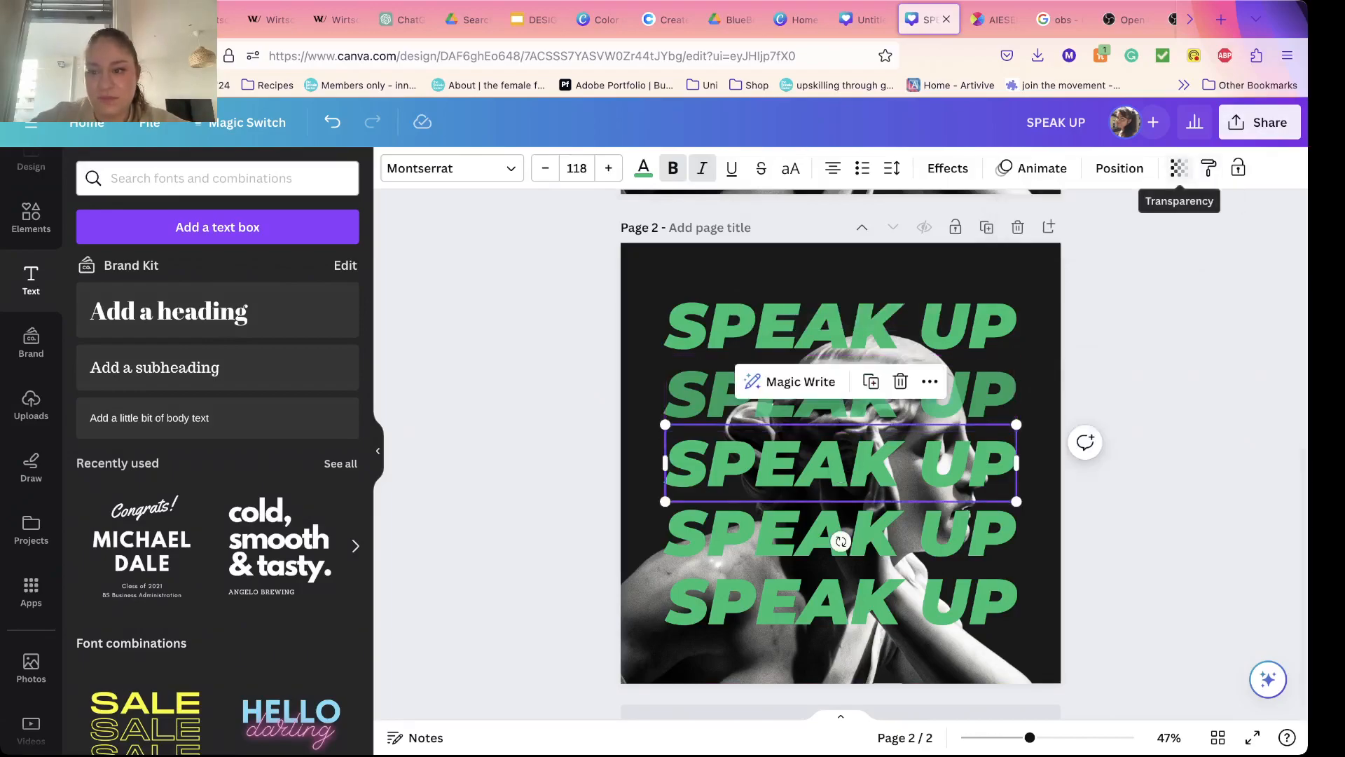
click(1179, 168)
drag(1180, 237, 1120, 237)
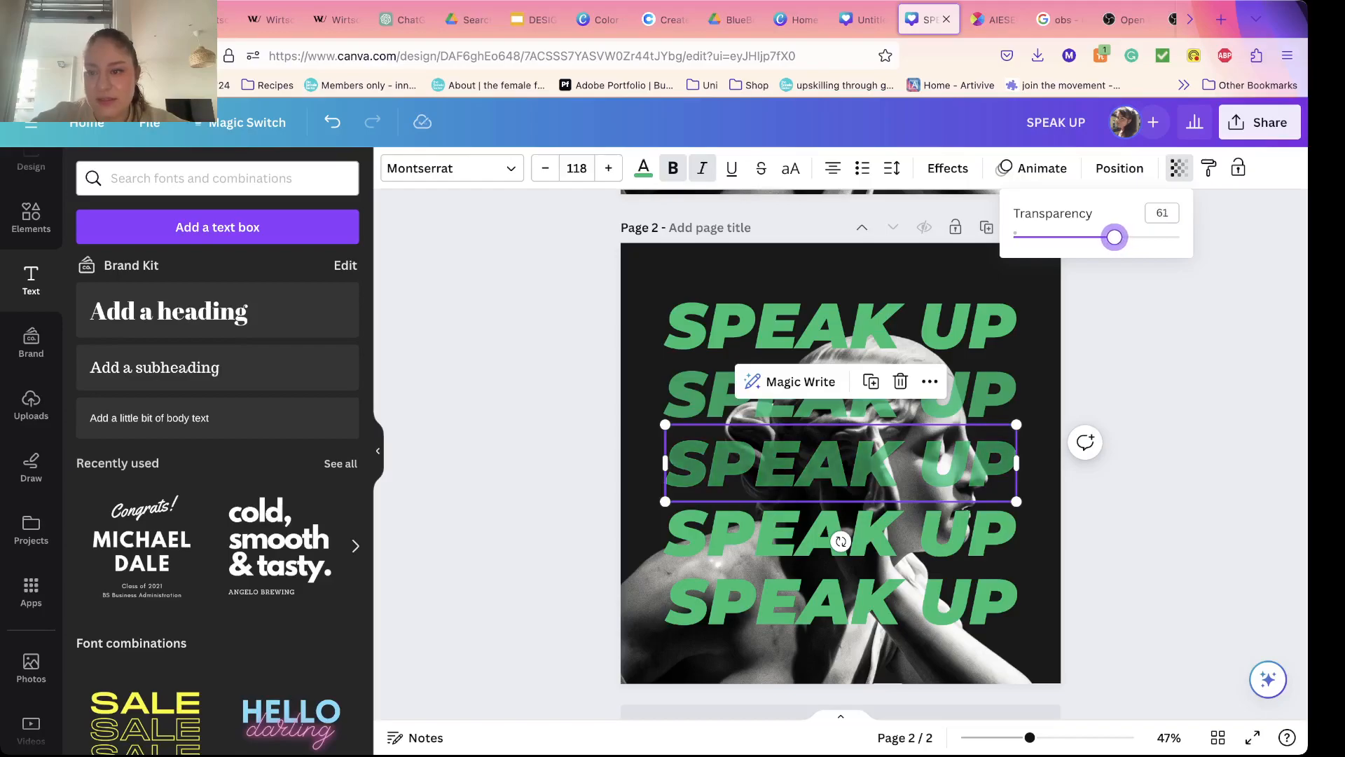
click(876, 532)
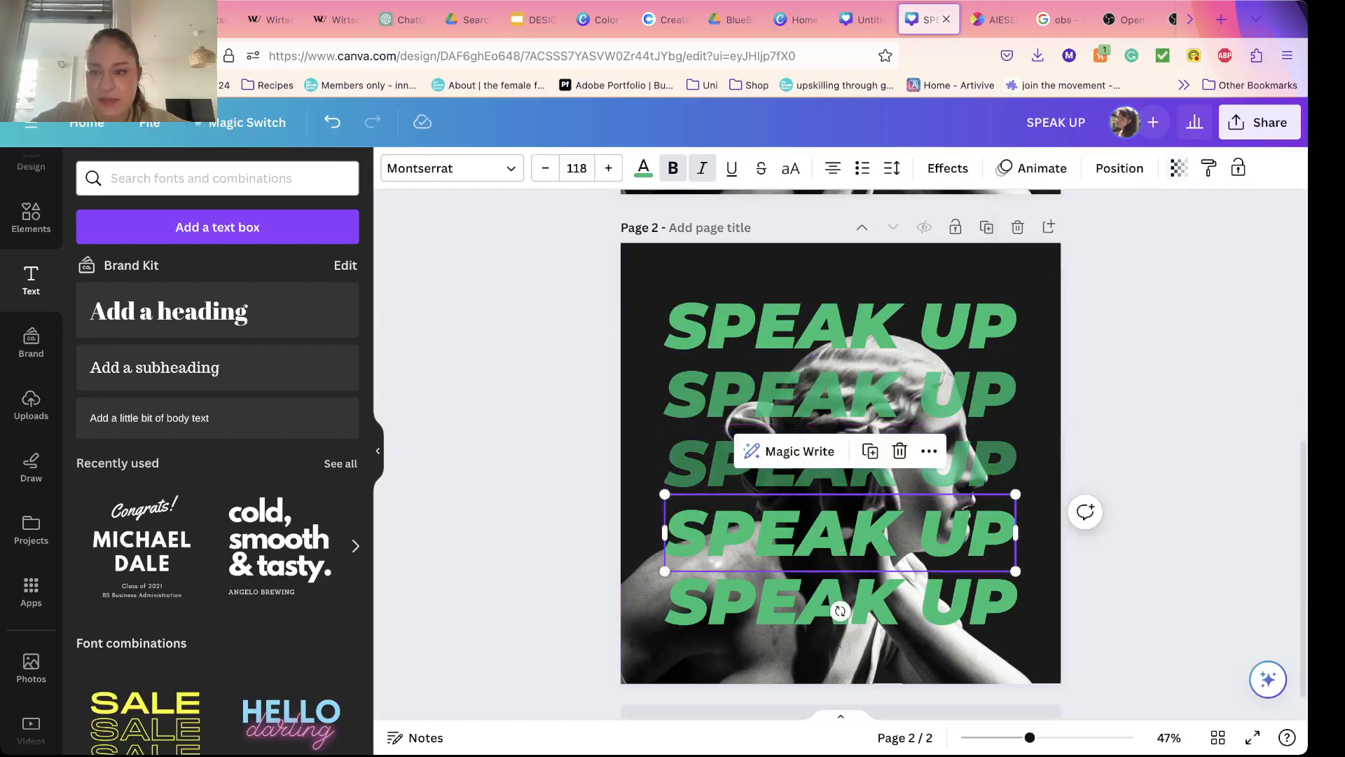
click(1179, 168)
drag(1179, 237, 1081, 237)
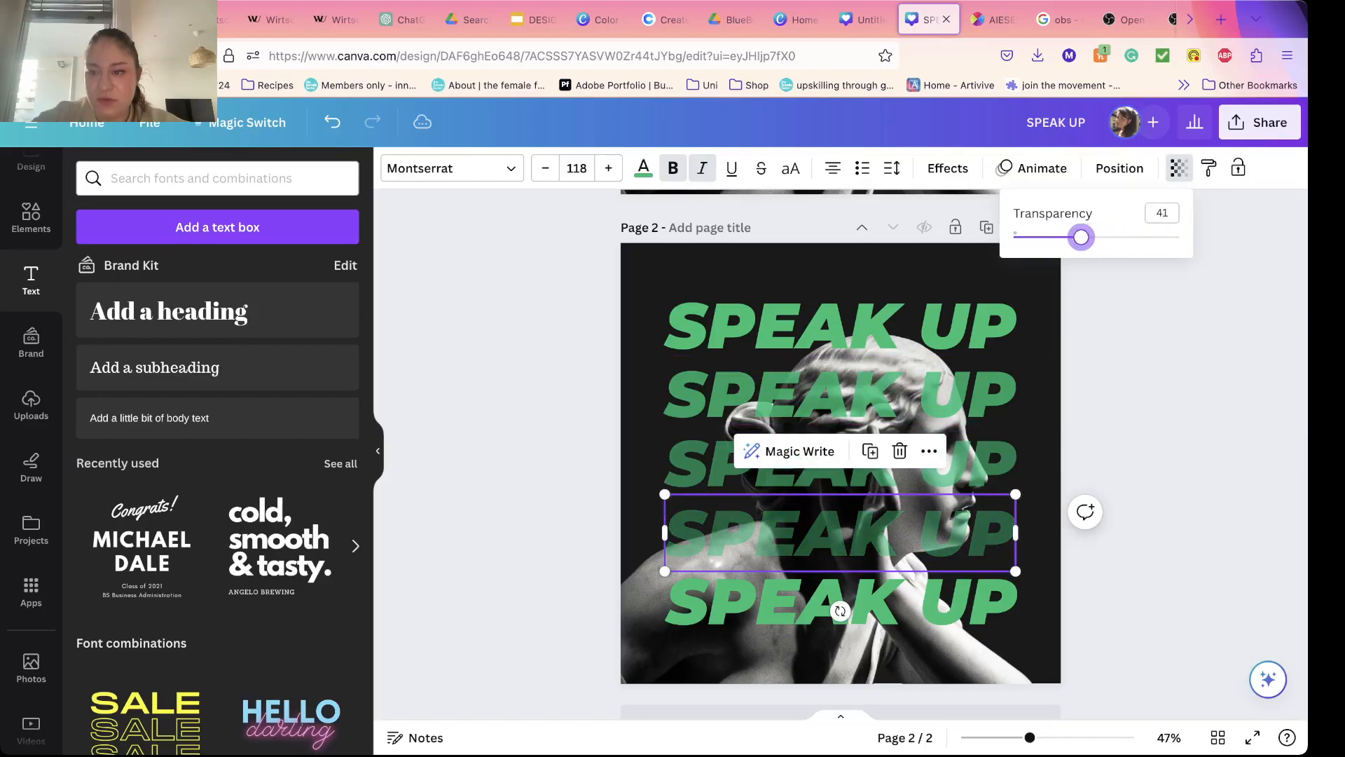
Step: Fade the fifth SPEAK UP row further than the fourth by lowering its transparency value
click(974, 602)
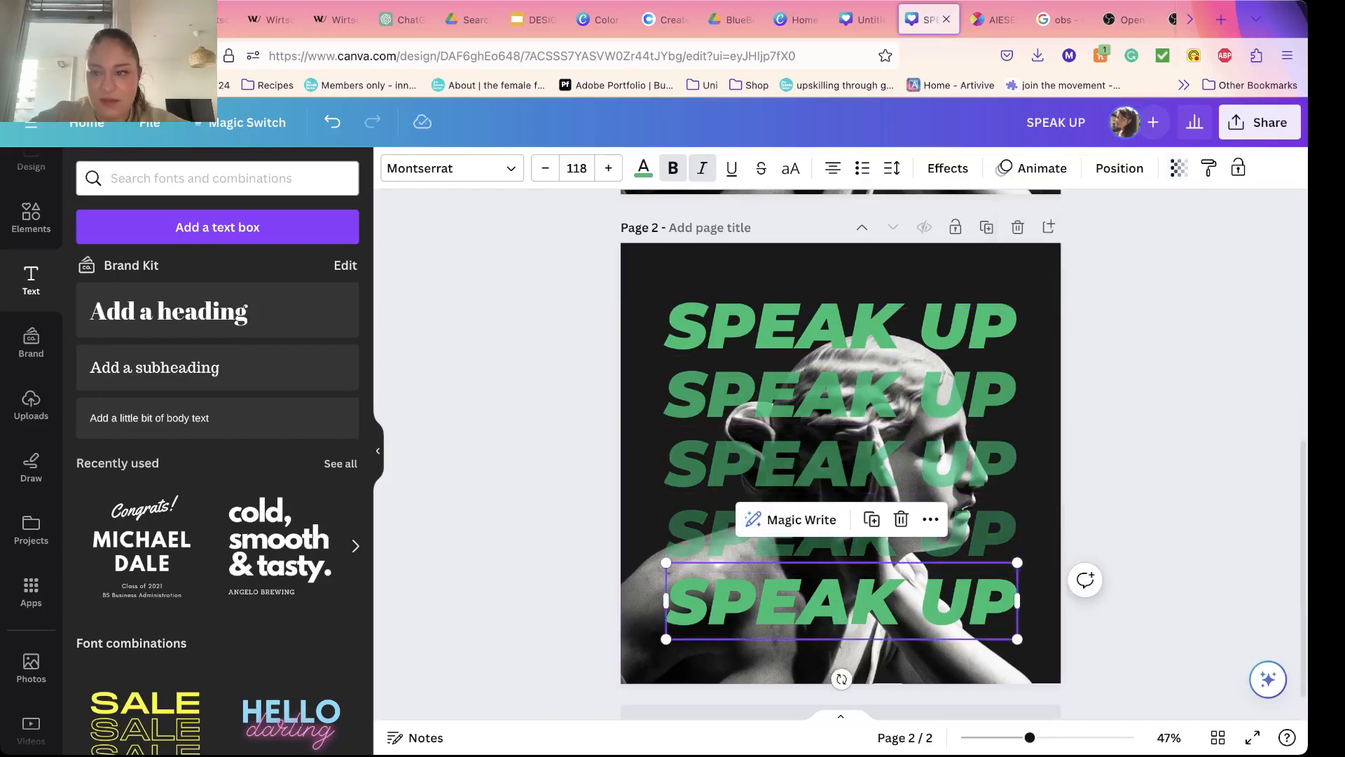
click(1179, 168)
drag(1179, 237, 1045, 237)
click(1149, 364)
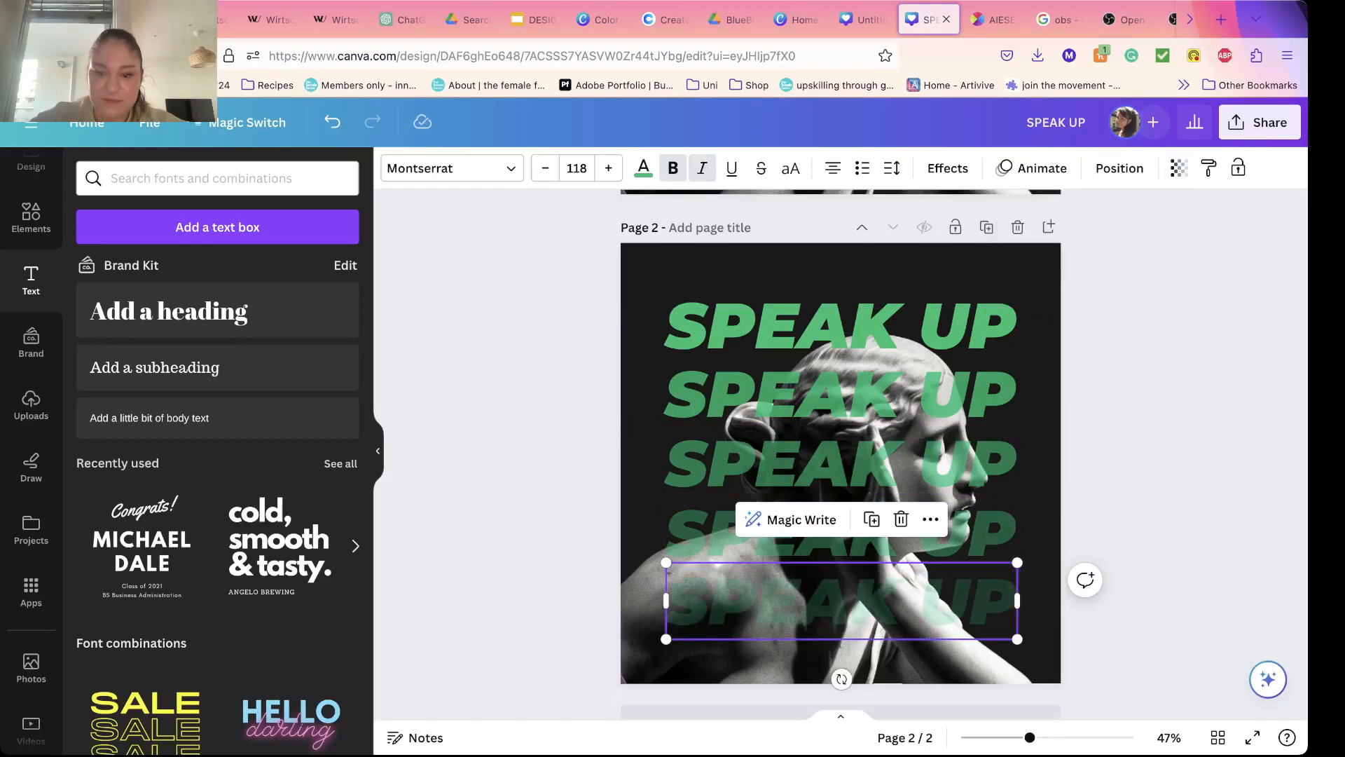
click(1149, 364)
Step: Select all five SPEAK UP rows on page 2 and send them behind the cut-out statue image
click(939, 327)
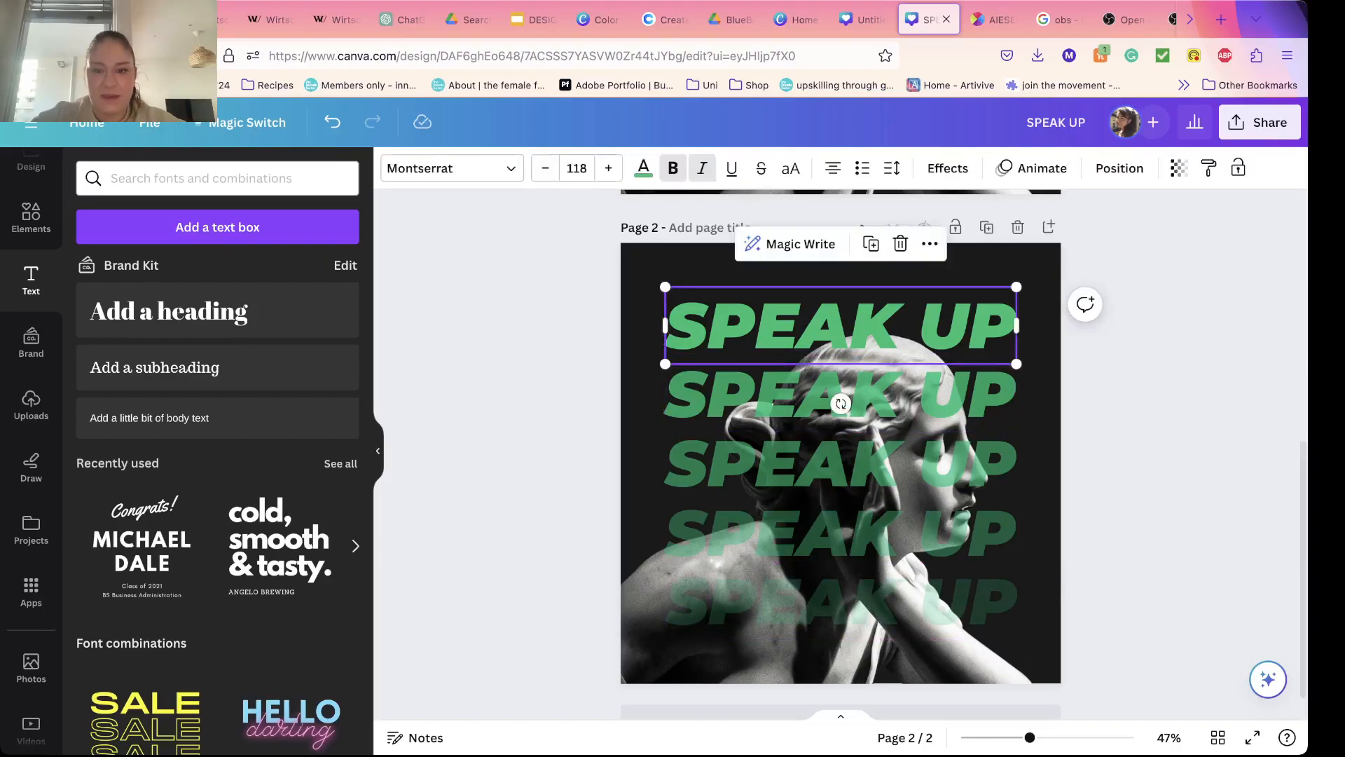
shift+click(939, 396)
shift+click(741, 535)
shift+click(740, 602)
right_click(740, 606)
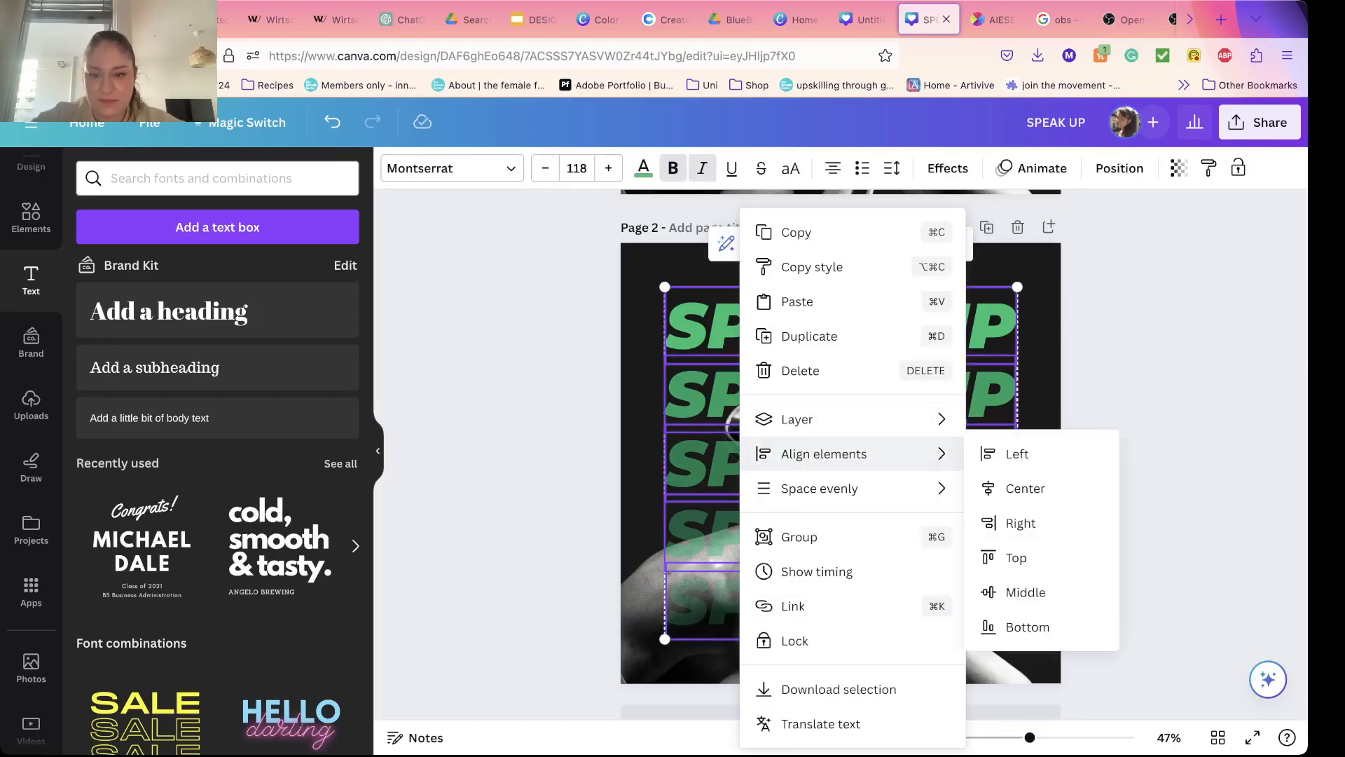
mouse_move(817, 420)
click(1049, 488)
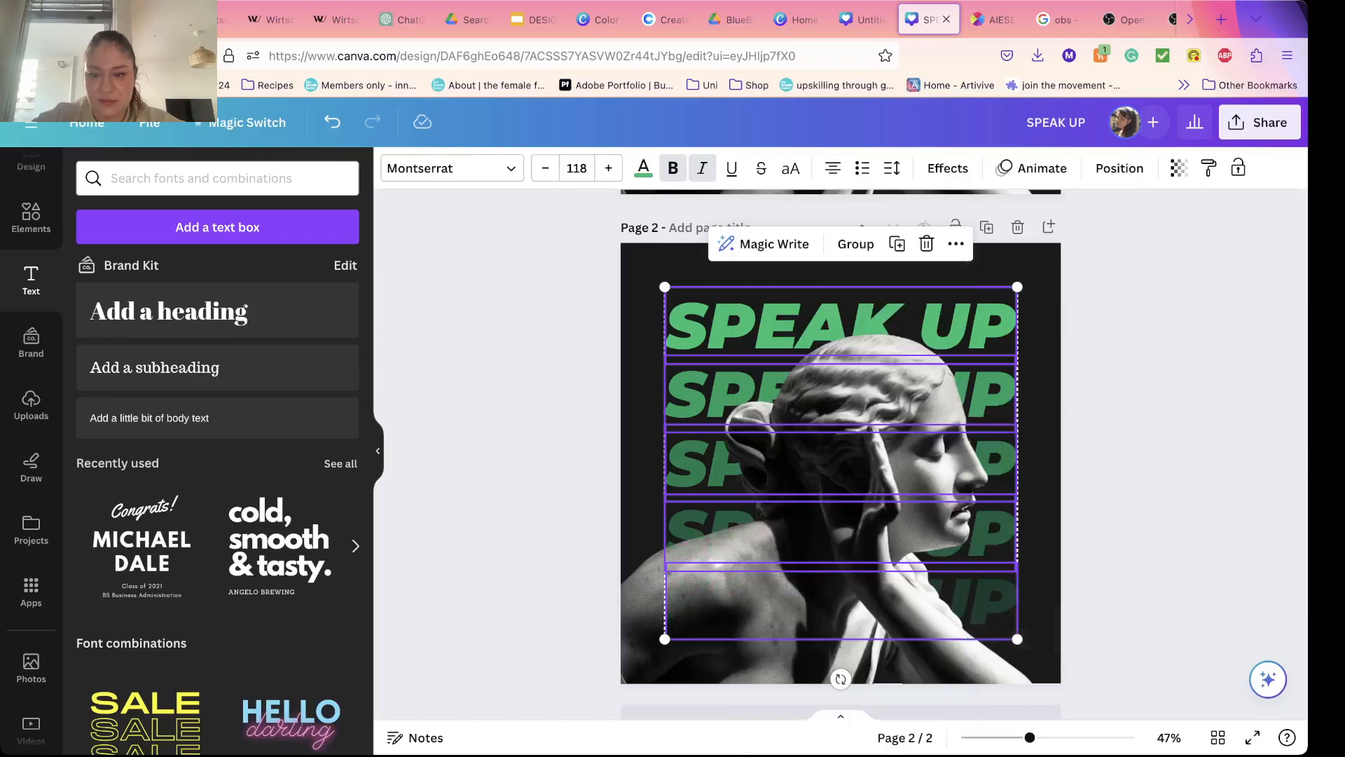
key(Escape)
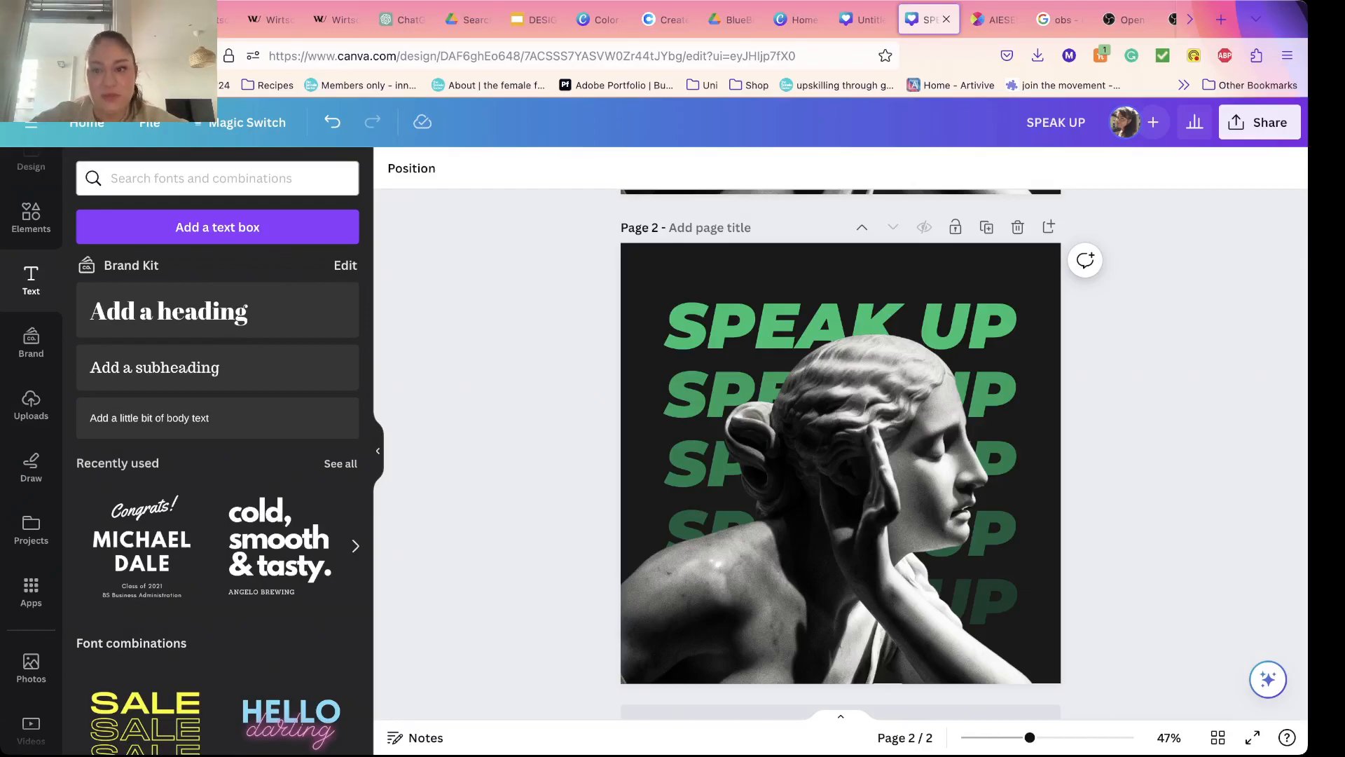
Step: Compare the rebuilt design on page 2 with the original on page 1 to see which elements are missing
scroll(841, 454, down, 1)
scroll(840, 454, up, 1)
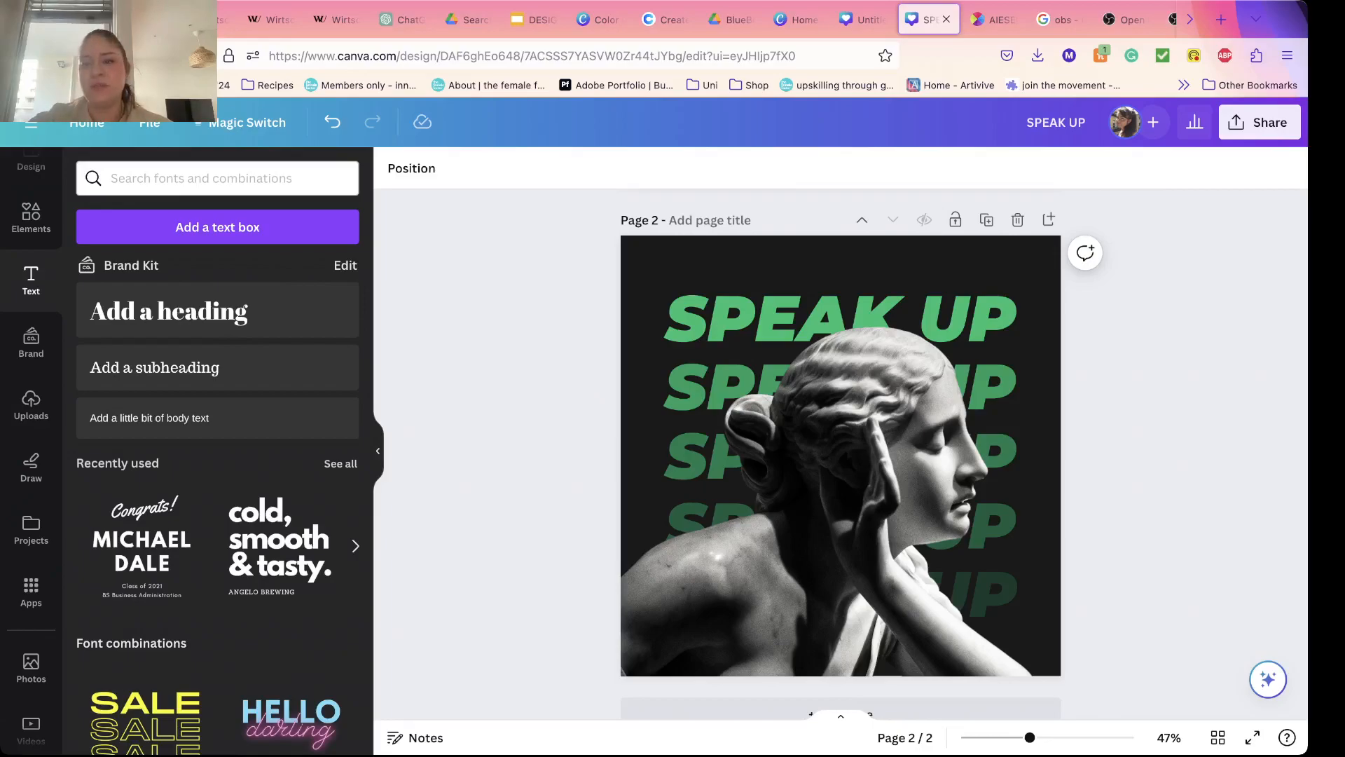
scroll(840, 455, up, 5)
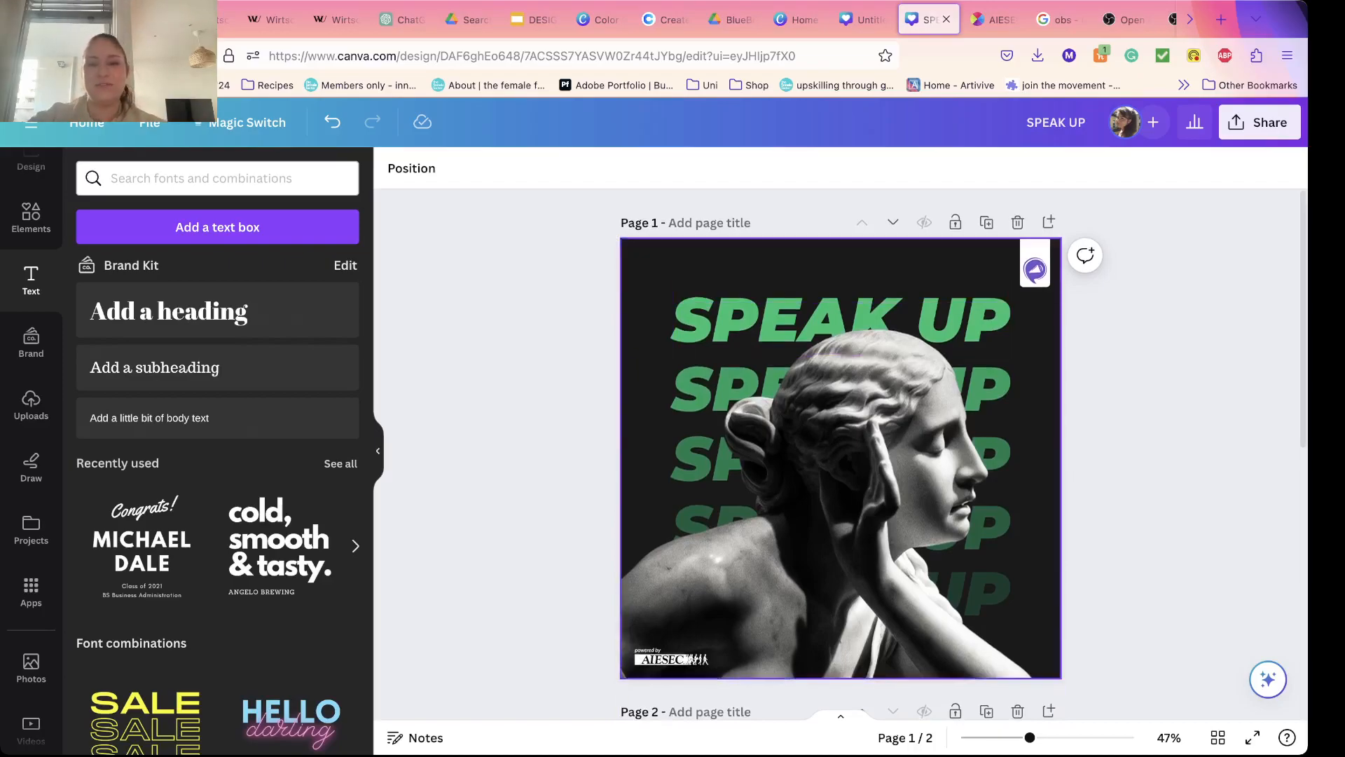
click(841, 268)
key(Escape)
scroll(841, 455, down, 8)
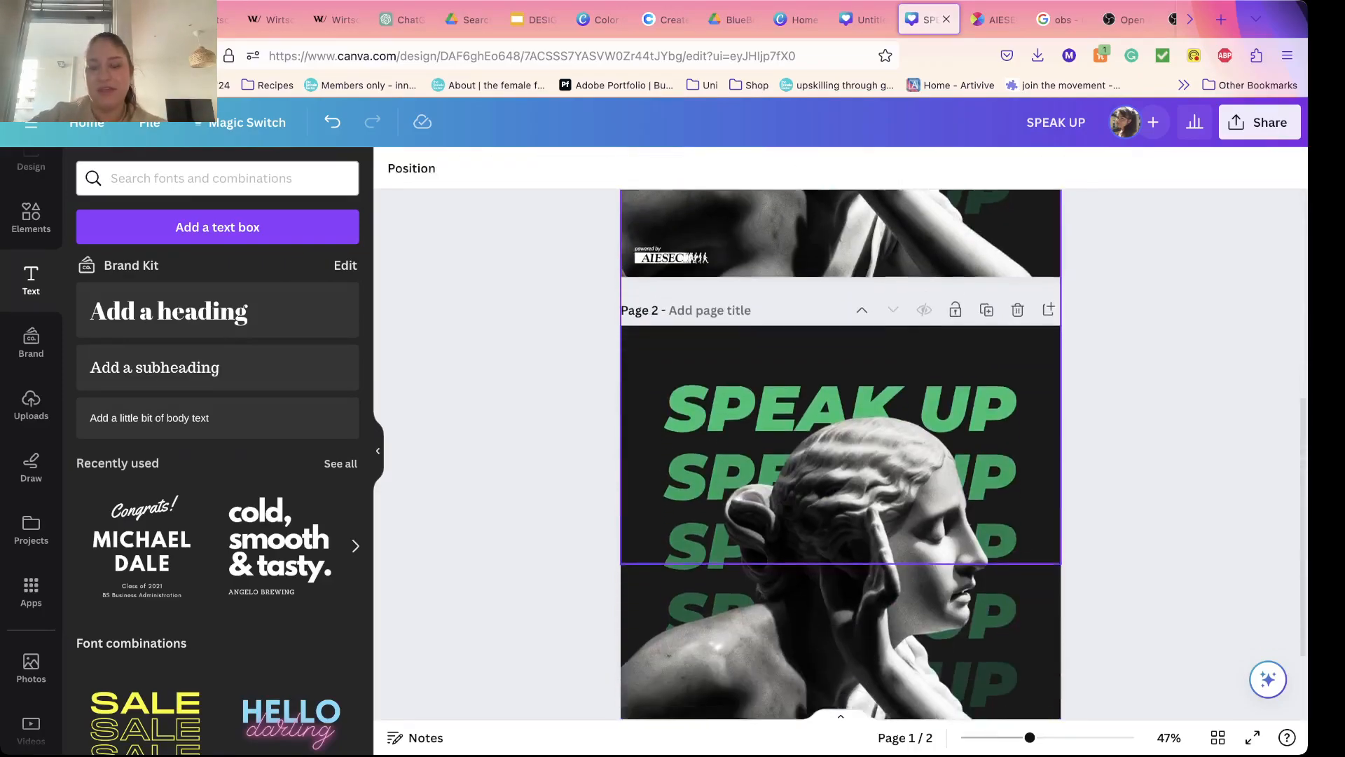
scroll(841, 456, up, 1)
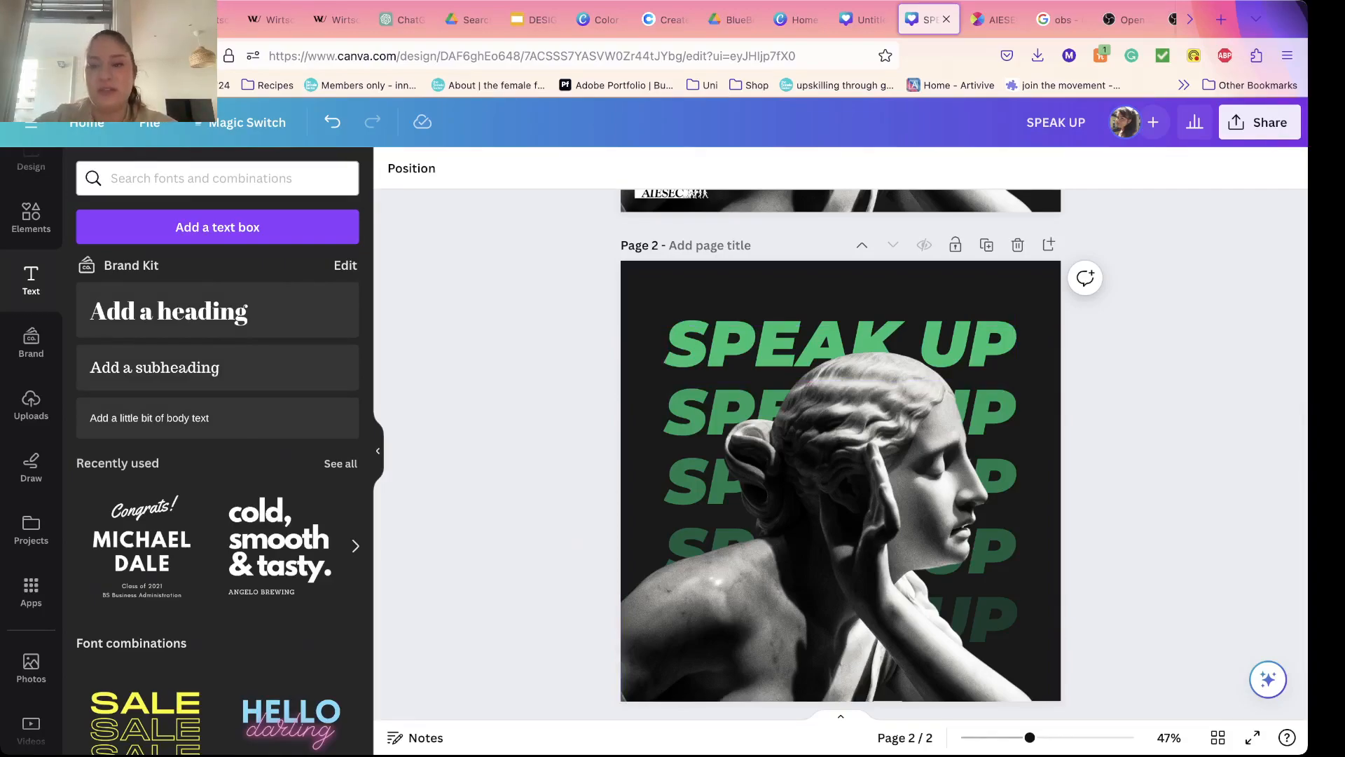
scroll(964, 454, down, 2)
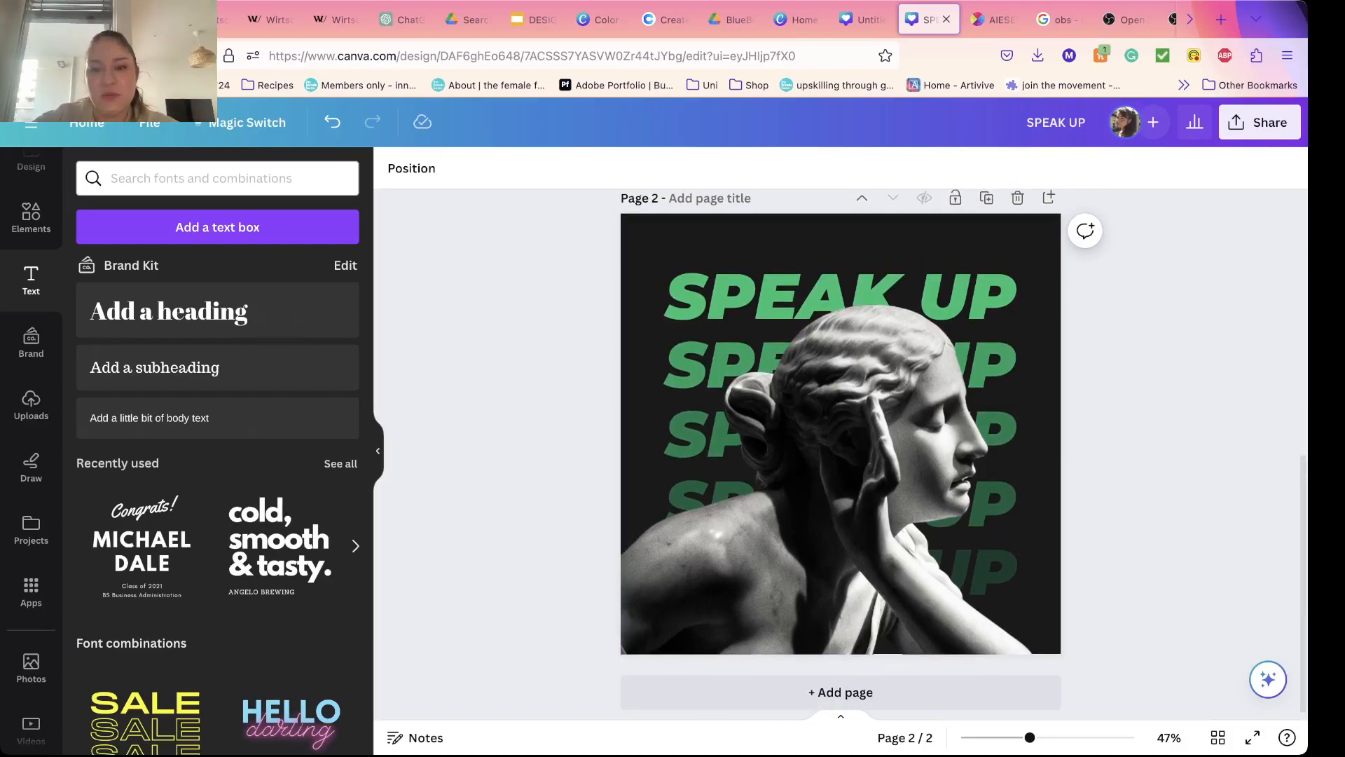
scroll(841, 448, up, 7)
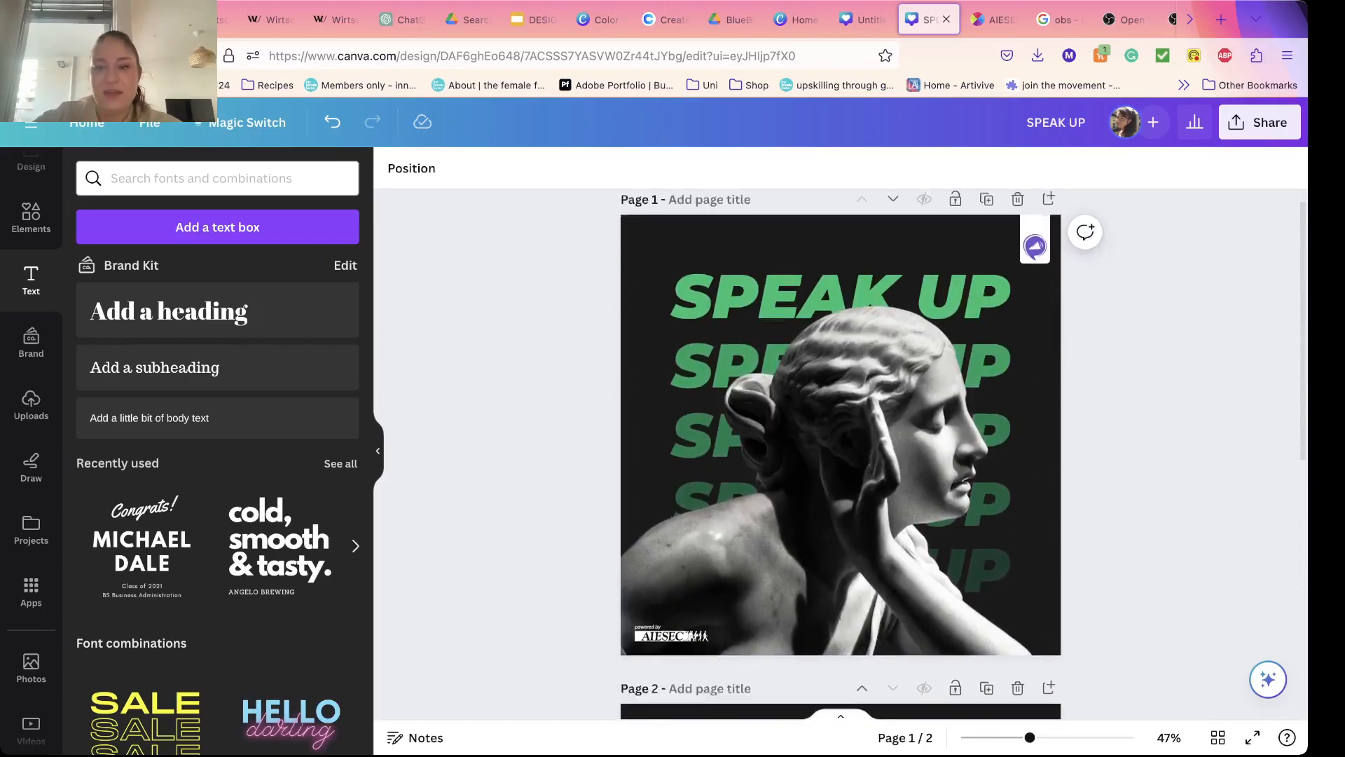
scroll(840, 449, down, 1)
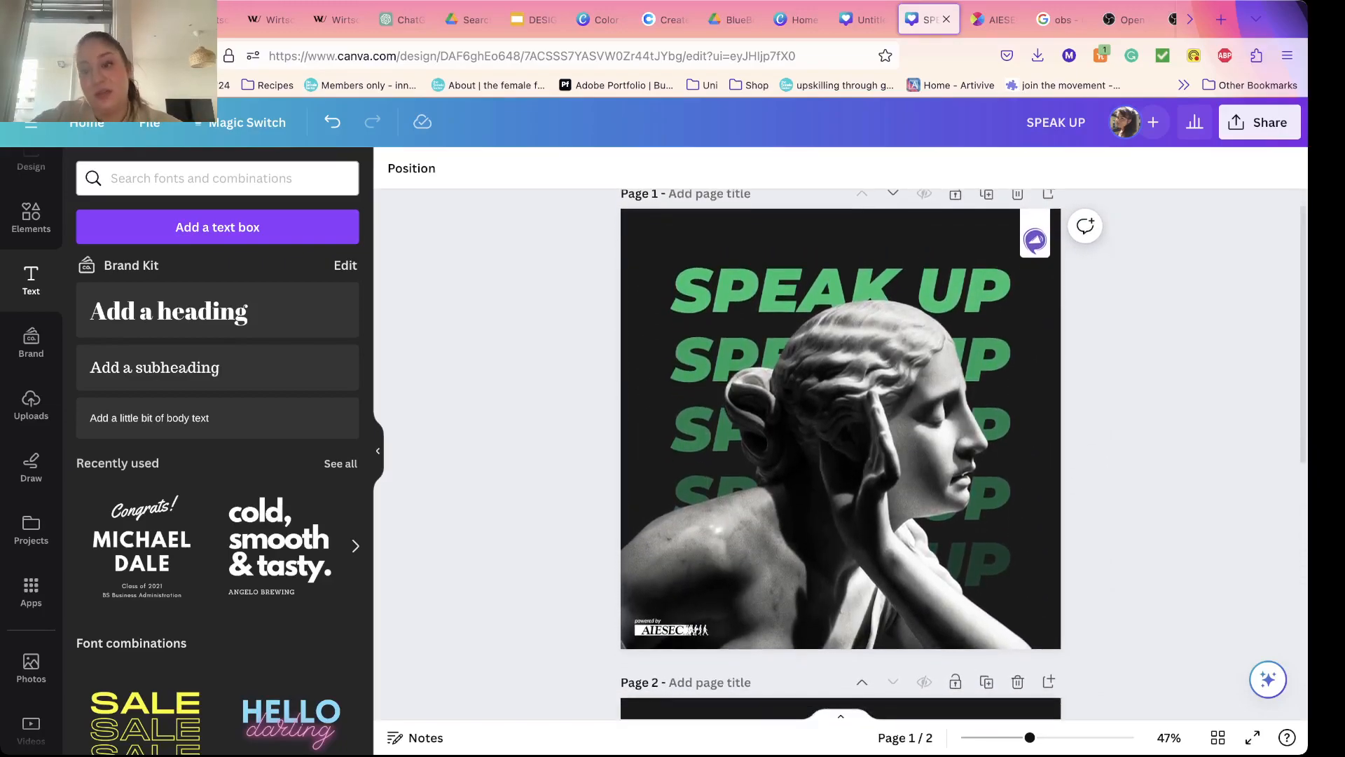
Step: Copy the powered by AIESEC logo from page 1 to the same spot on page 2
click(671, 630)
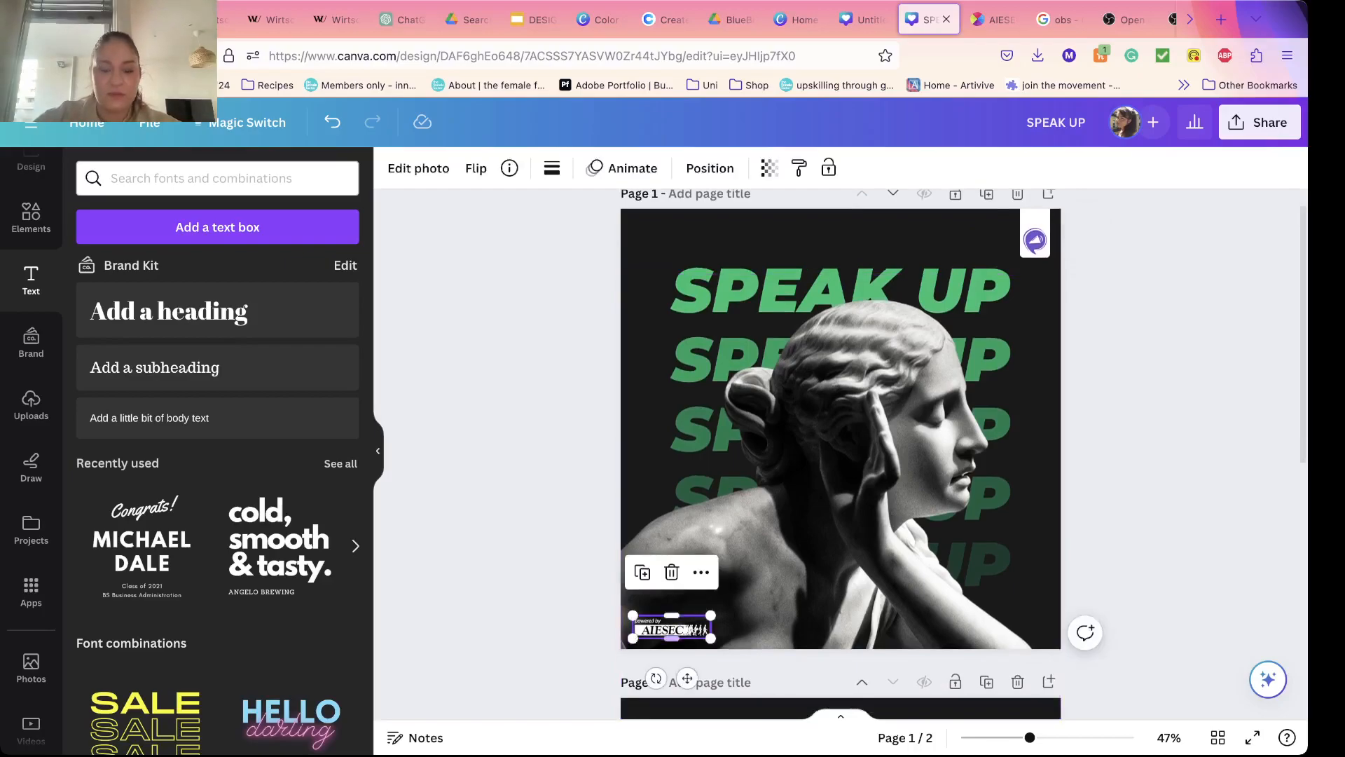
scroll(841, 449, down, 7)
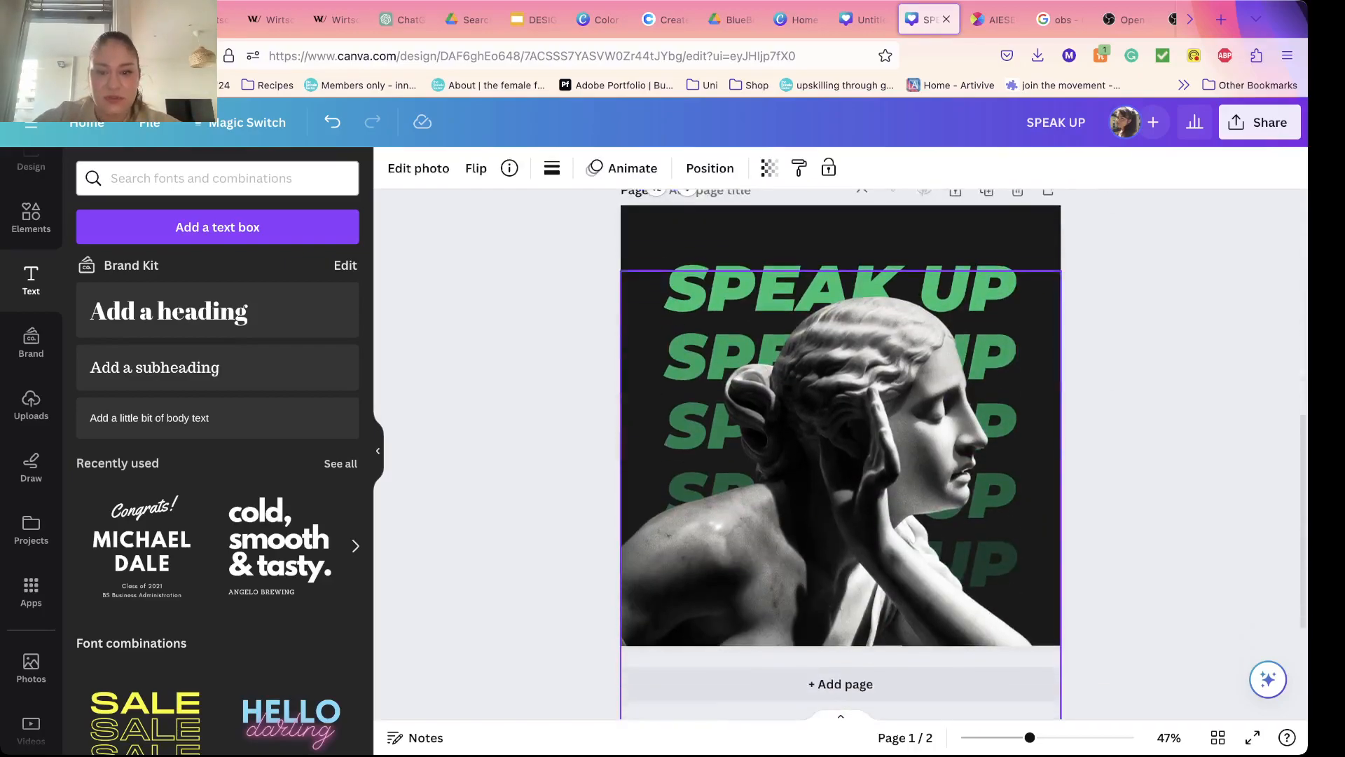
key(super+v)
key(Escape)
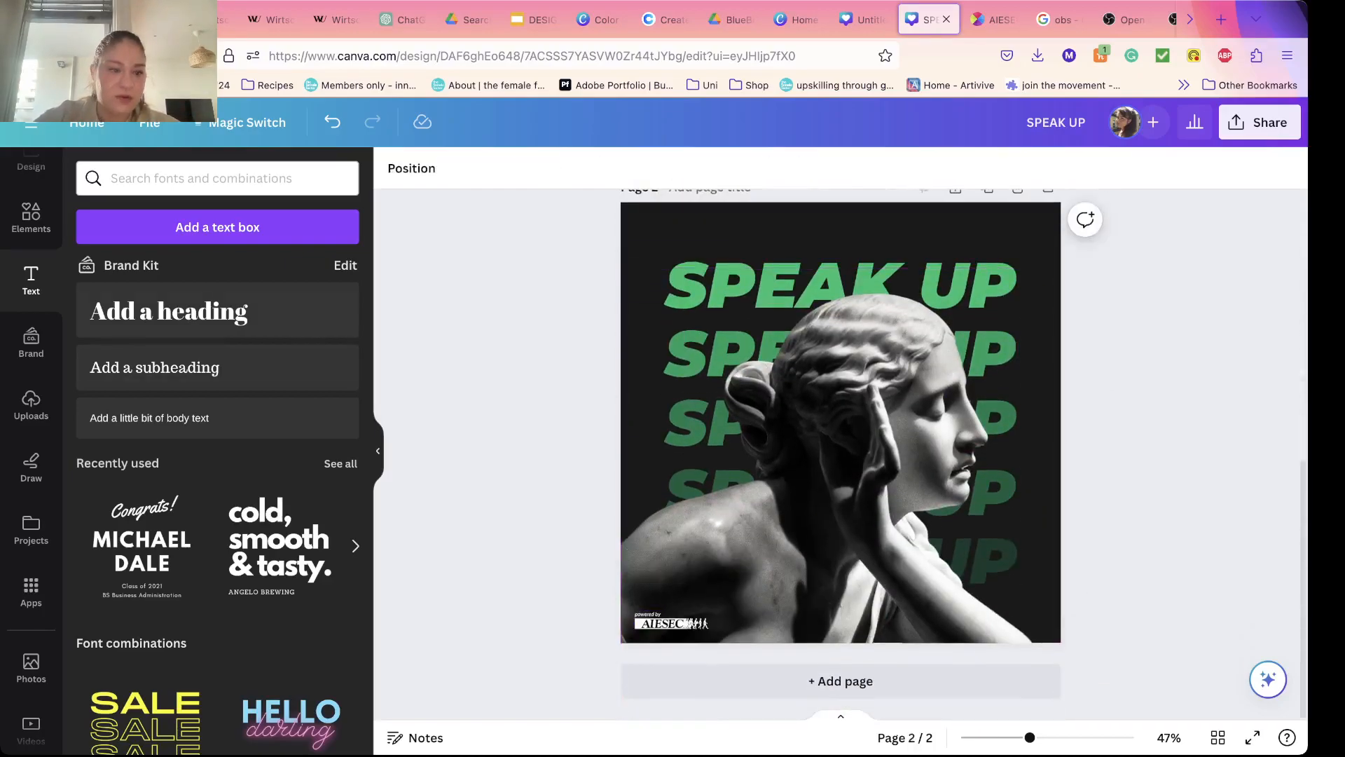
Step: Show the uploaded images, and copy the purple megaphone logo from page 1 to the same spot on page 2
click(31, 403)
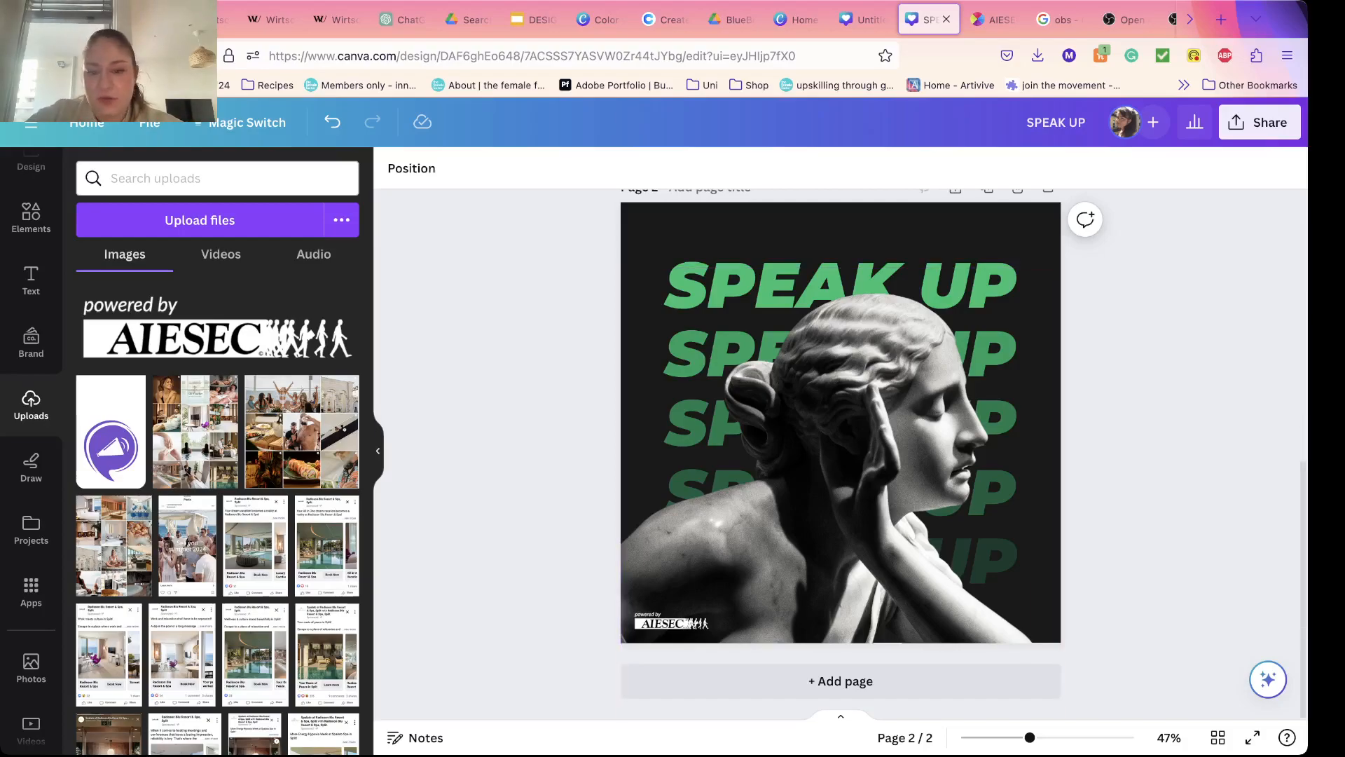
scroll(841, 455, up, 5)
scroll(840, 456, up, 4)
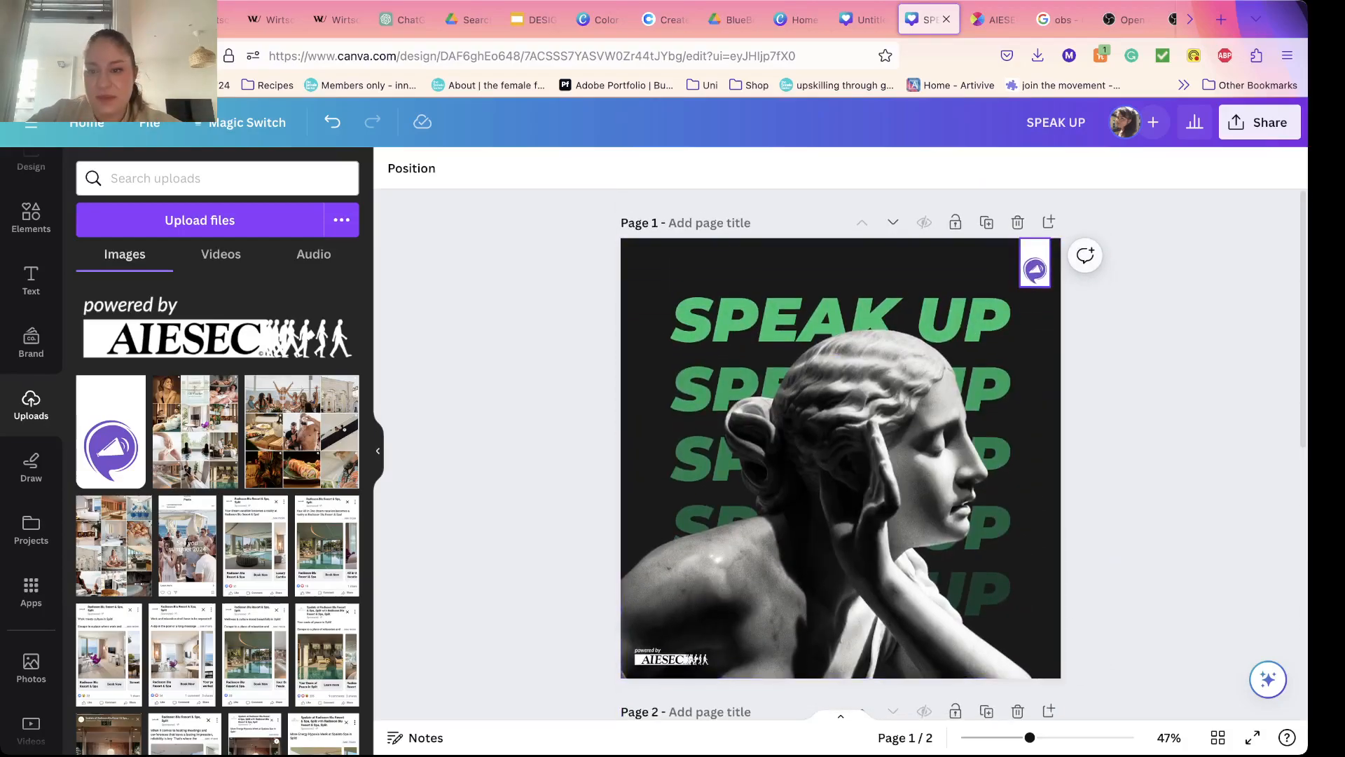
click(1035, 264)
scroll(841, 455, down, 5)
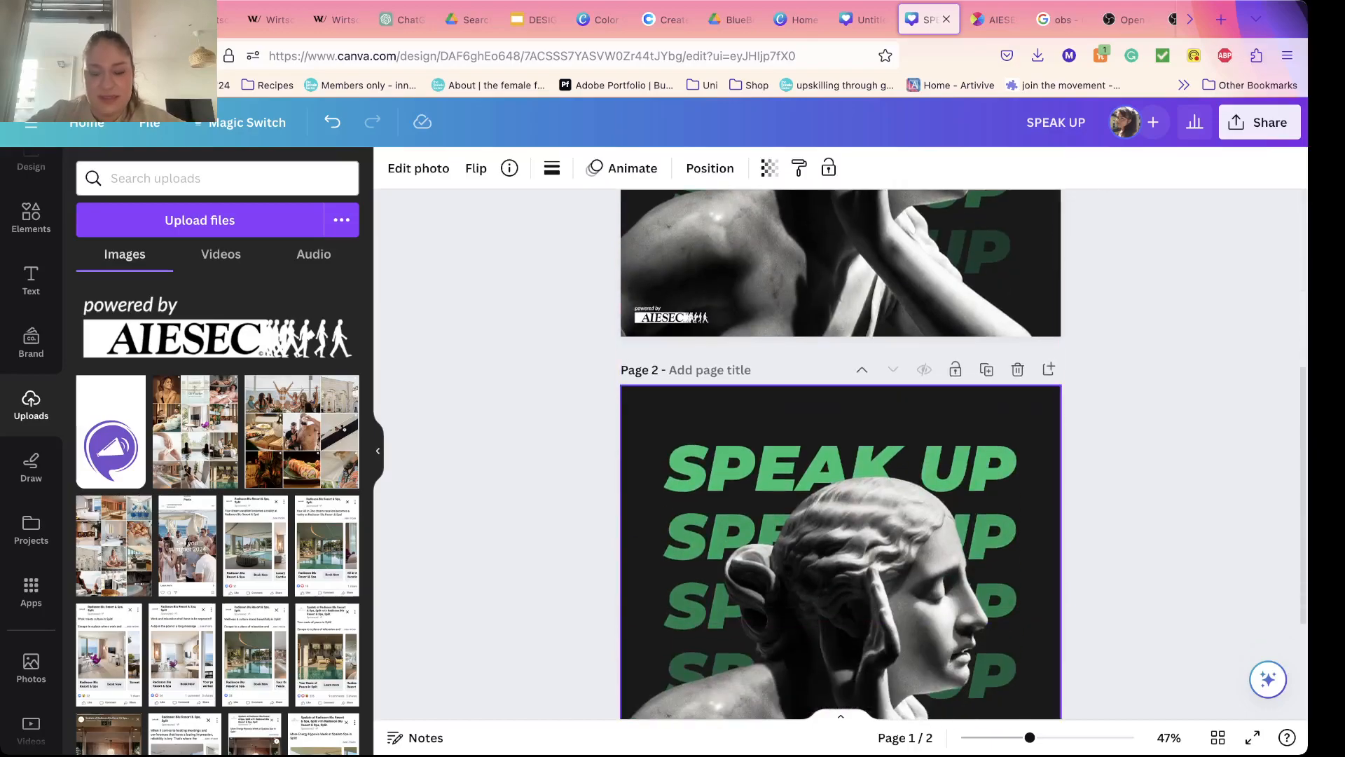
click(911, 421)
key(super+v)
key(Escape)
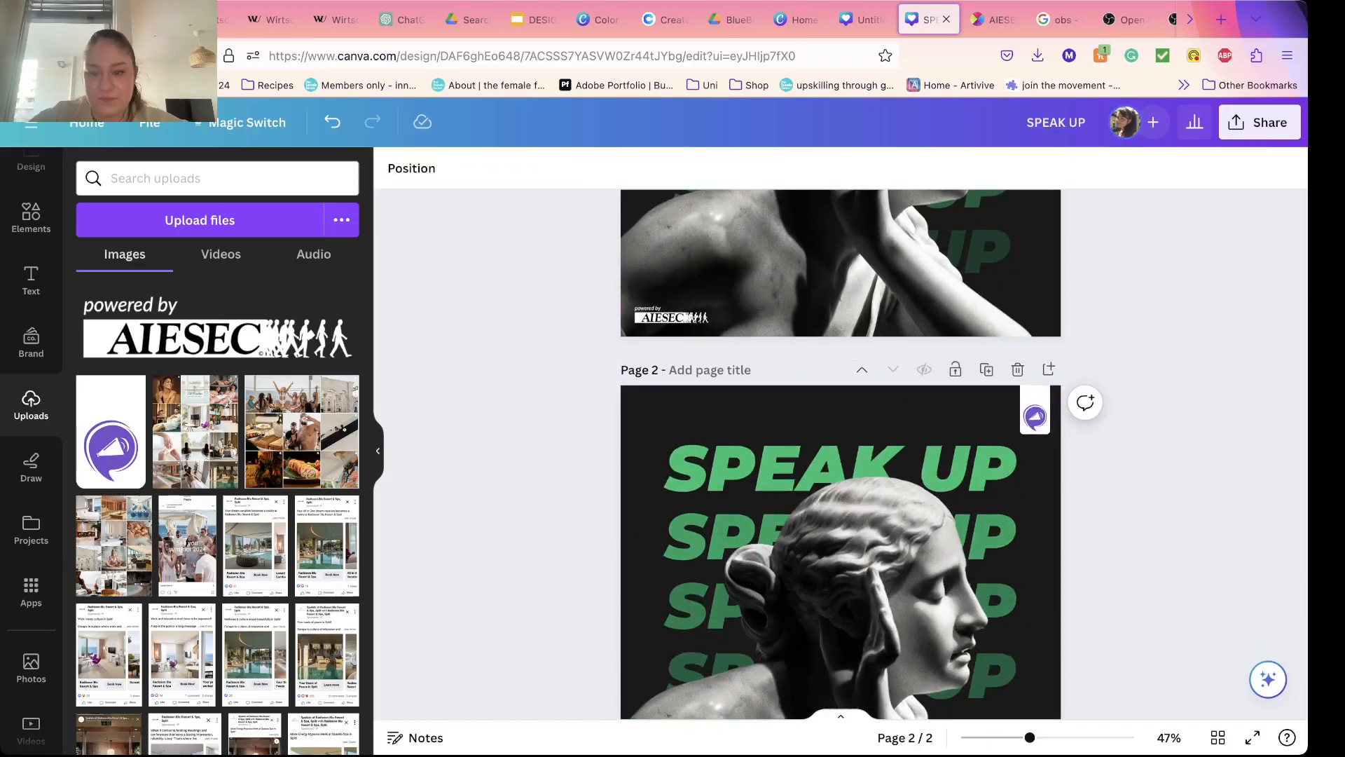
Step: Duplicate the finished page 2 four times
scroll(841, 456, down, 2)
scroll(840, 456, up, 5)
scroll(841, 455, down, 5)
scroll(841, 455, up, 6)
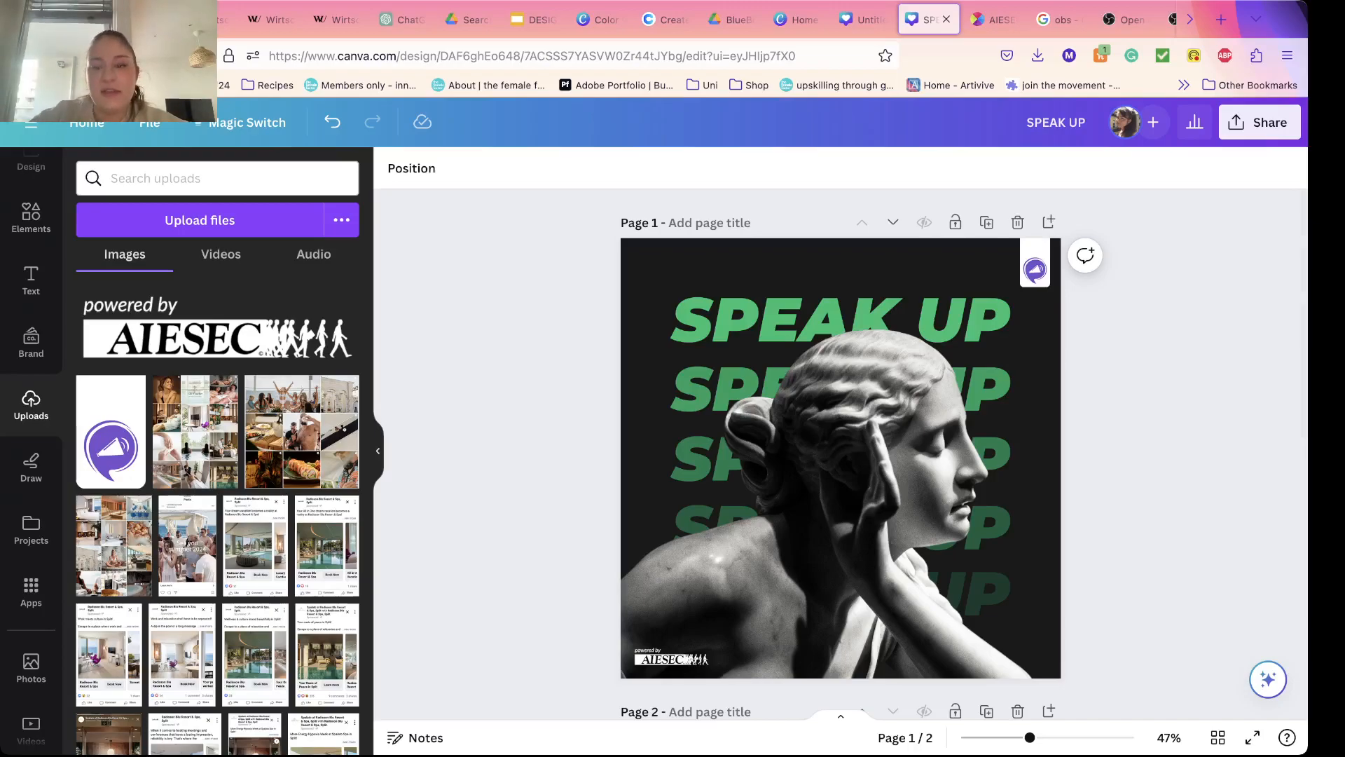
scroll(841, 455, down, 3)
scroll(841, 455, down, 1)
click(987, 279)
click(987, 279)
click(986, 279)
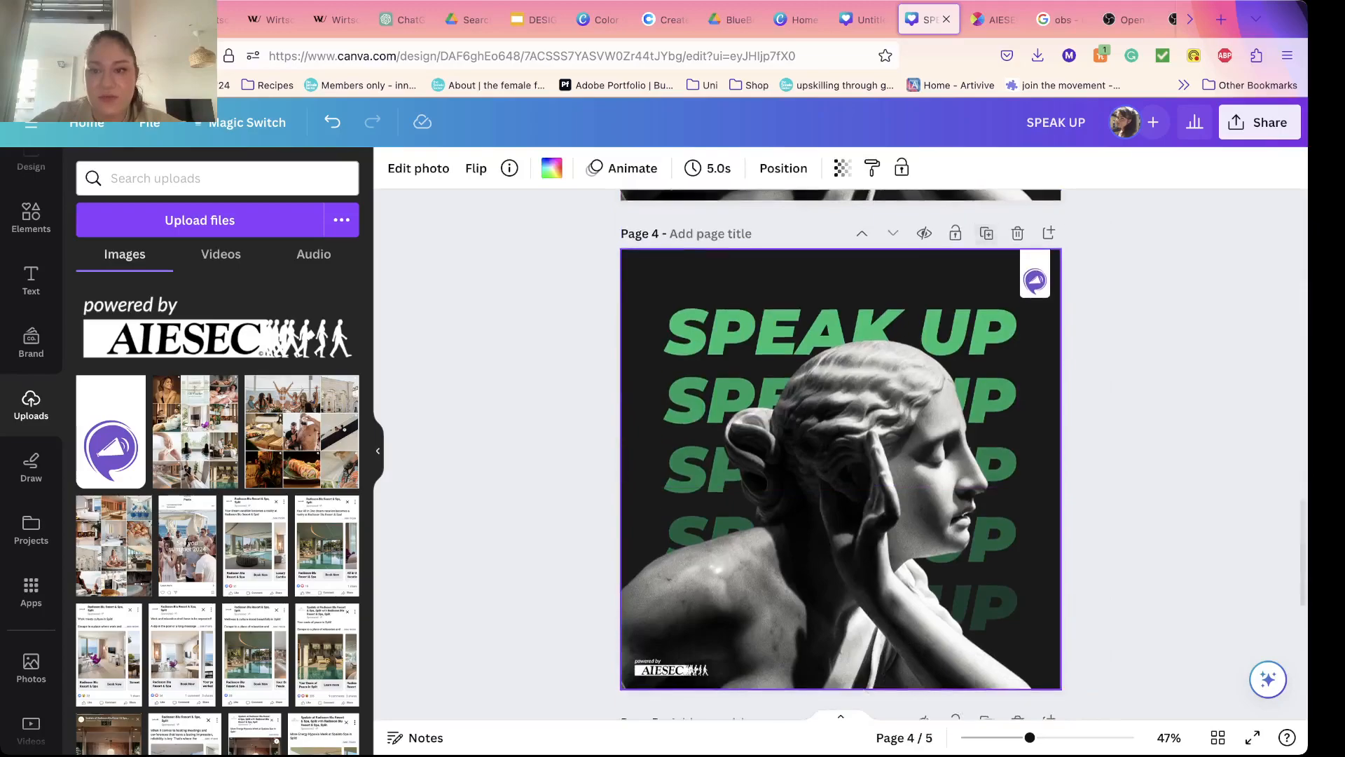
click(987, 279)
scroll(841, 455, down, 1)
scroll(841, 456, up, 1)
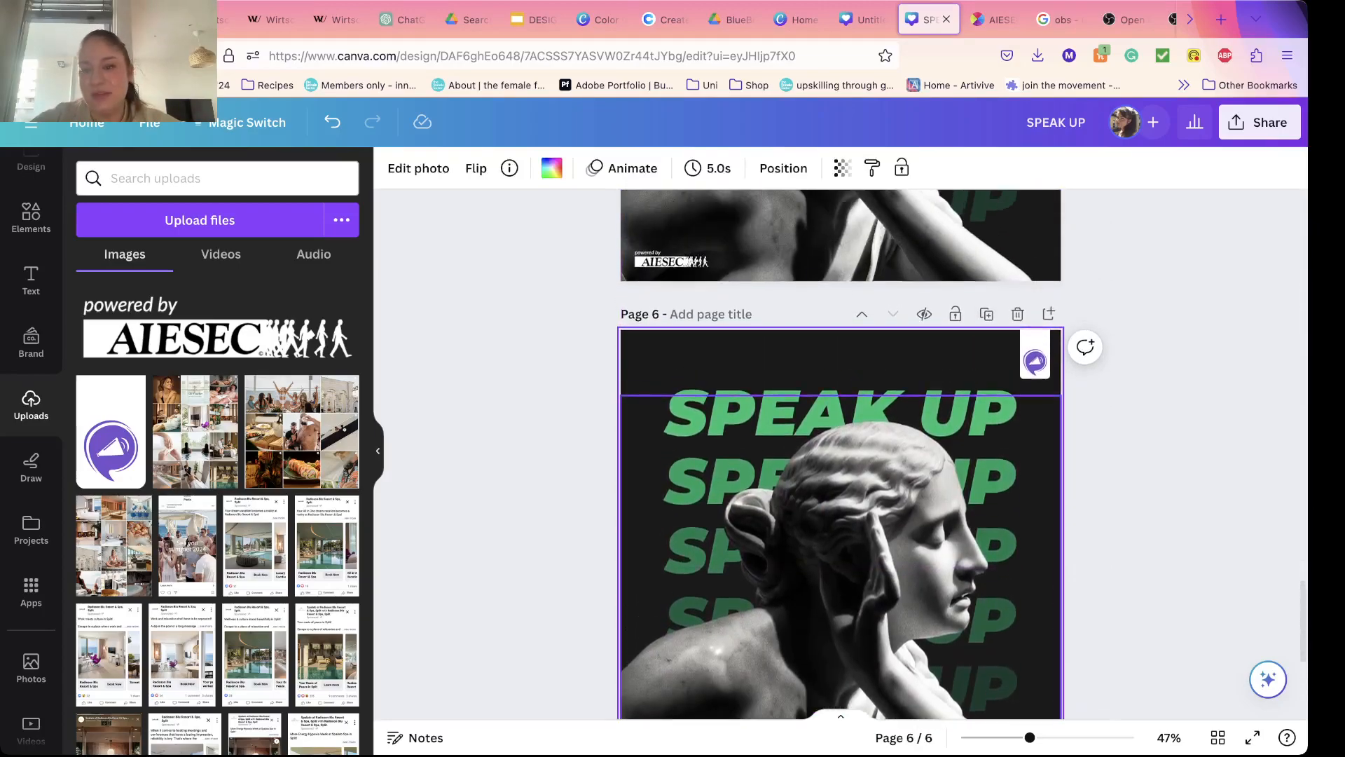
Step: Delete the four duplicated pages, keeping only the original page 1 and the rebuilt page 2
click(1017, 314)
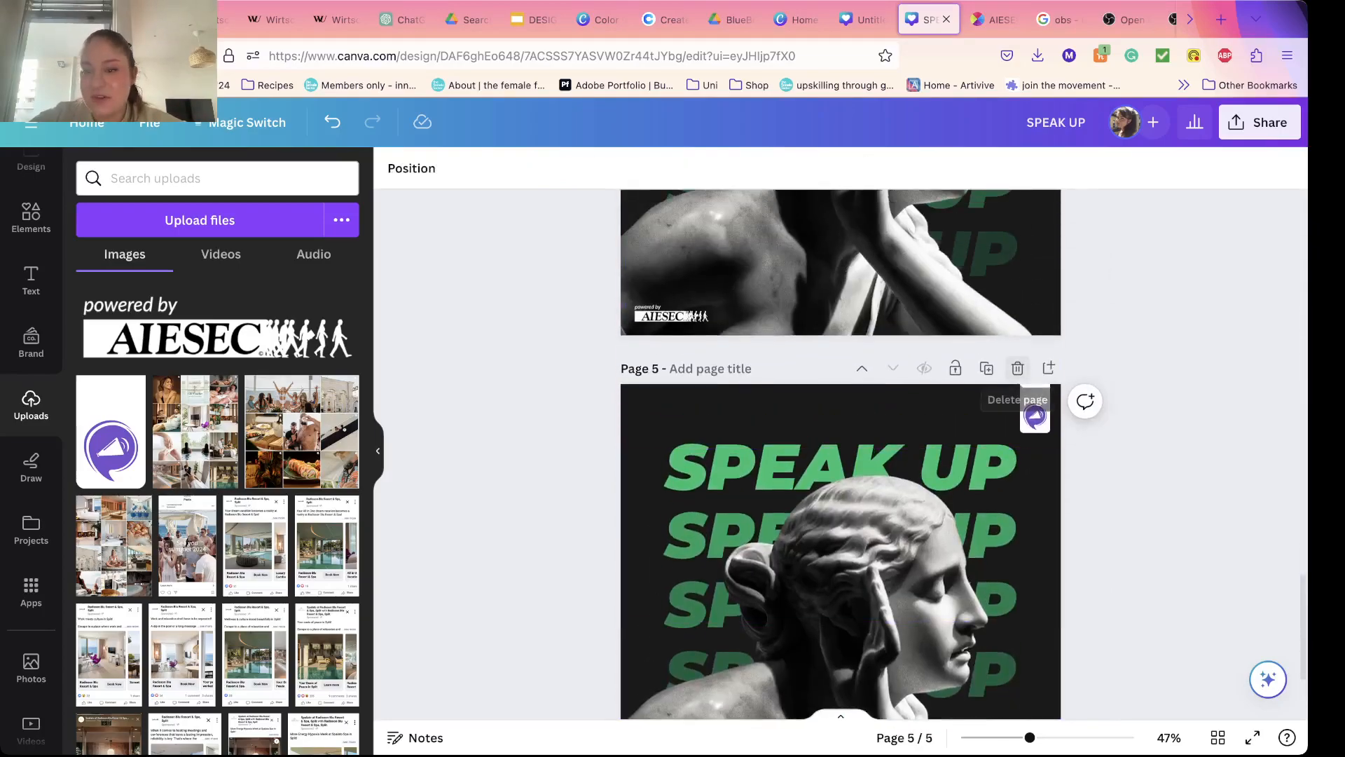
click(1018, 368)
scroll(1018, 367, up, 16)
scroll(1017, 368, down, 8)
scroll(1018, 419, down, 7)
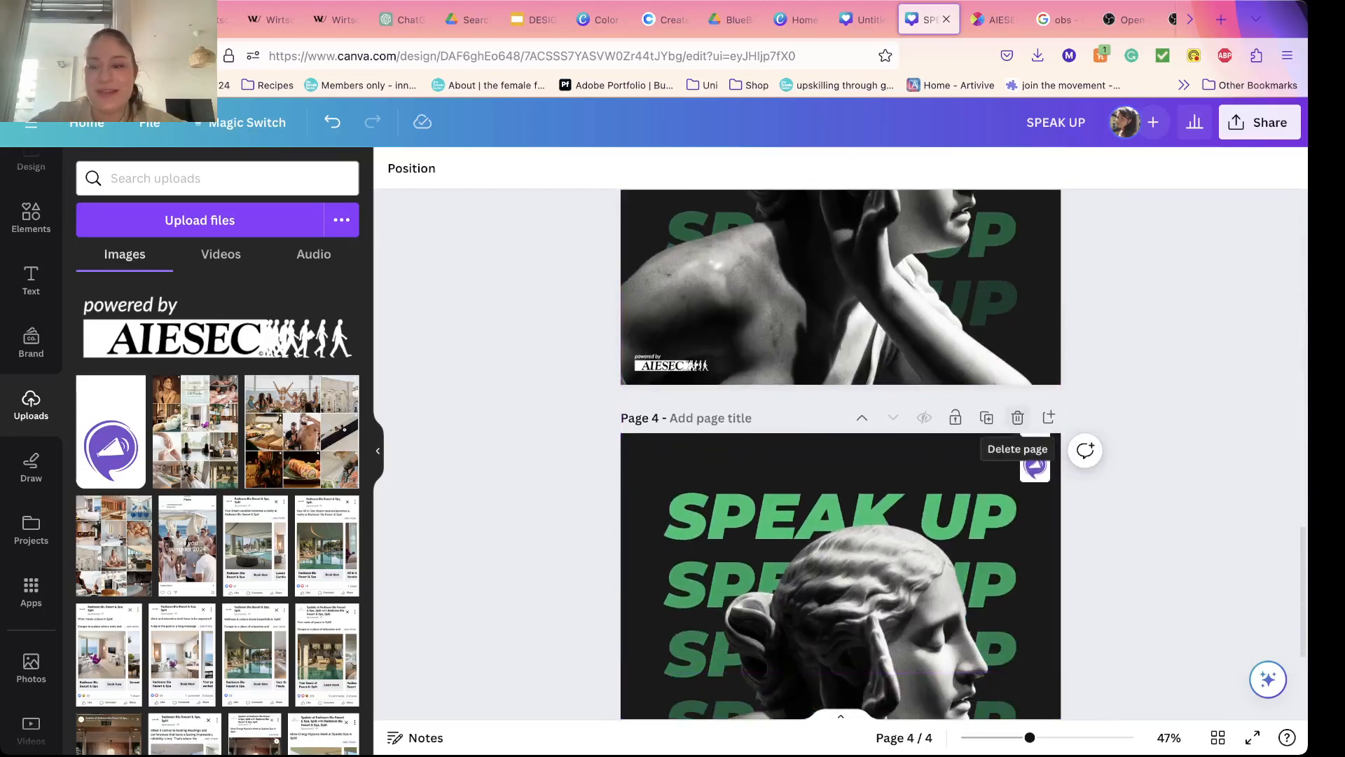
scroll(1018, 419, up, 12)
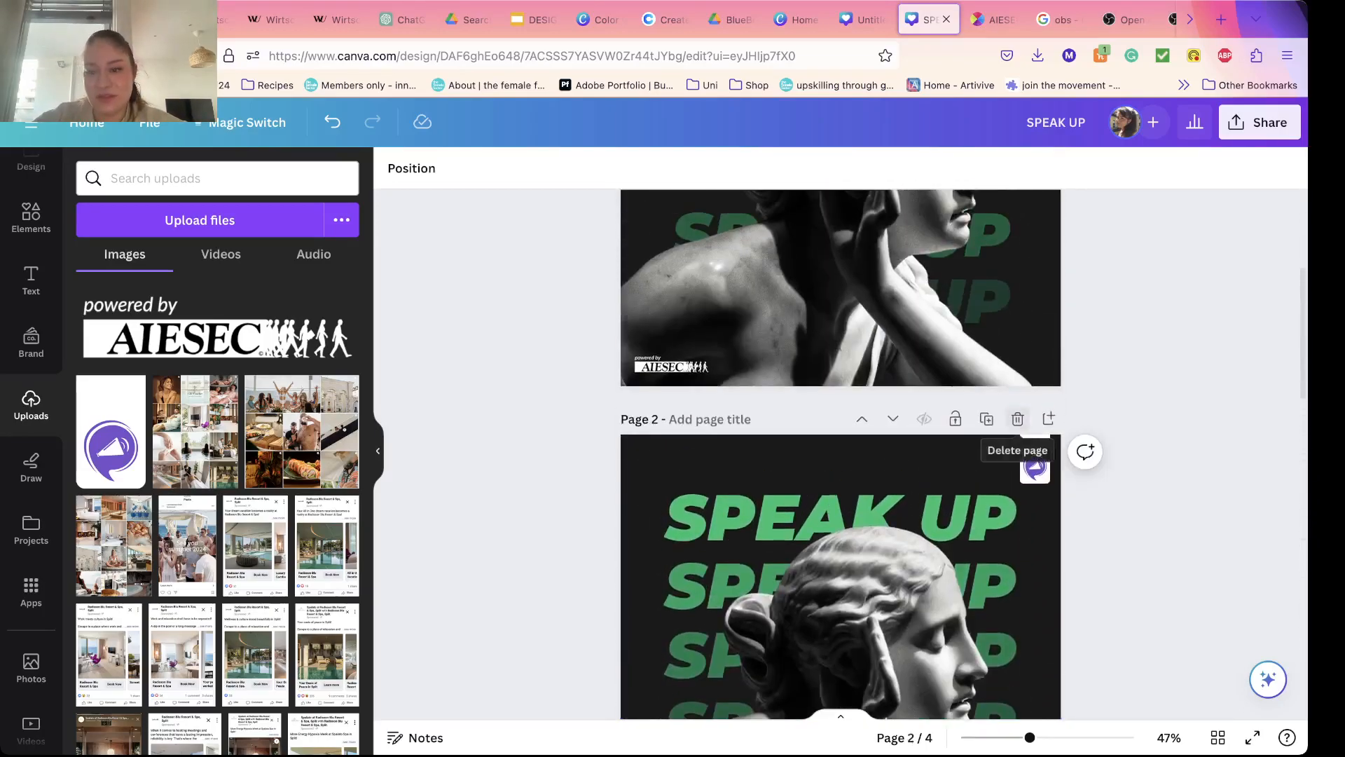
scroll(1017, 419, down, 5)
scroll(841, 455, down, 10)
scroll(841, 454, up, 4)
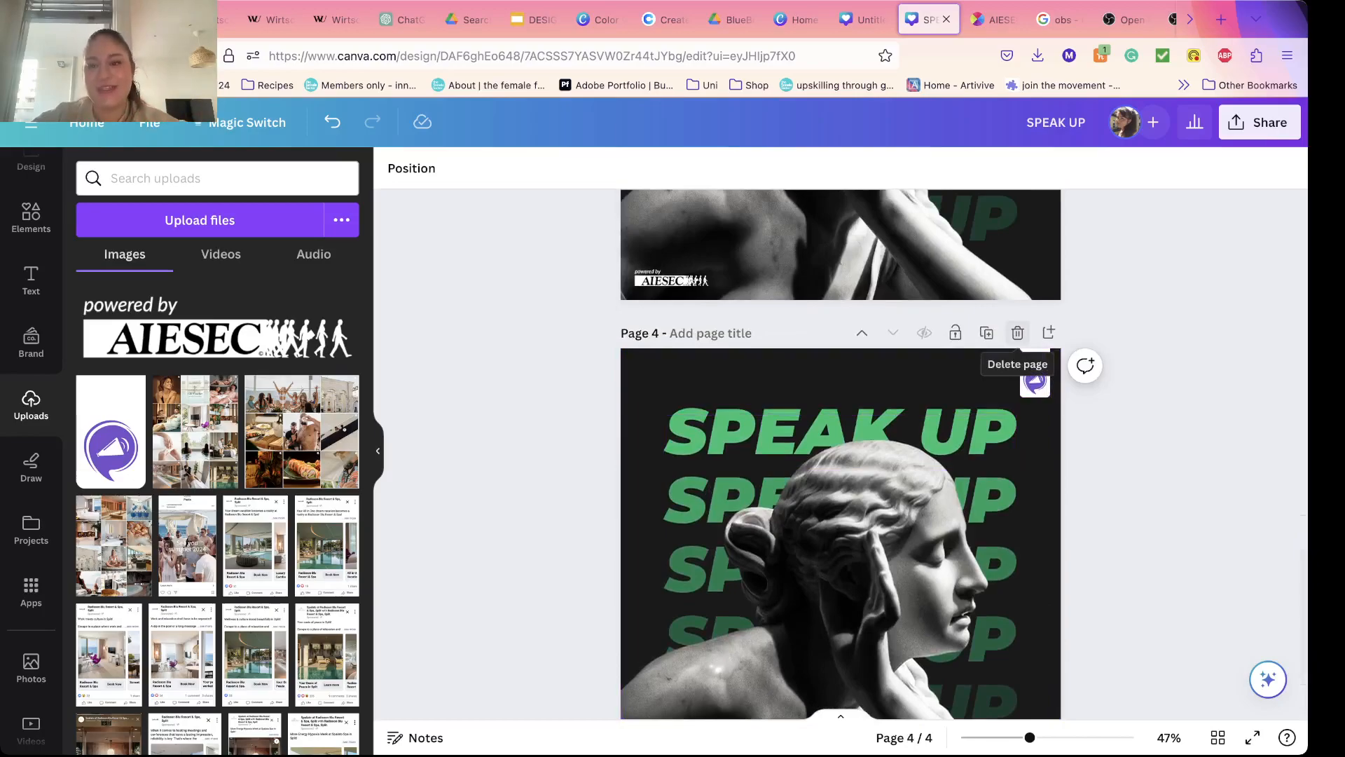
click(1017, 334)
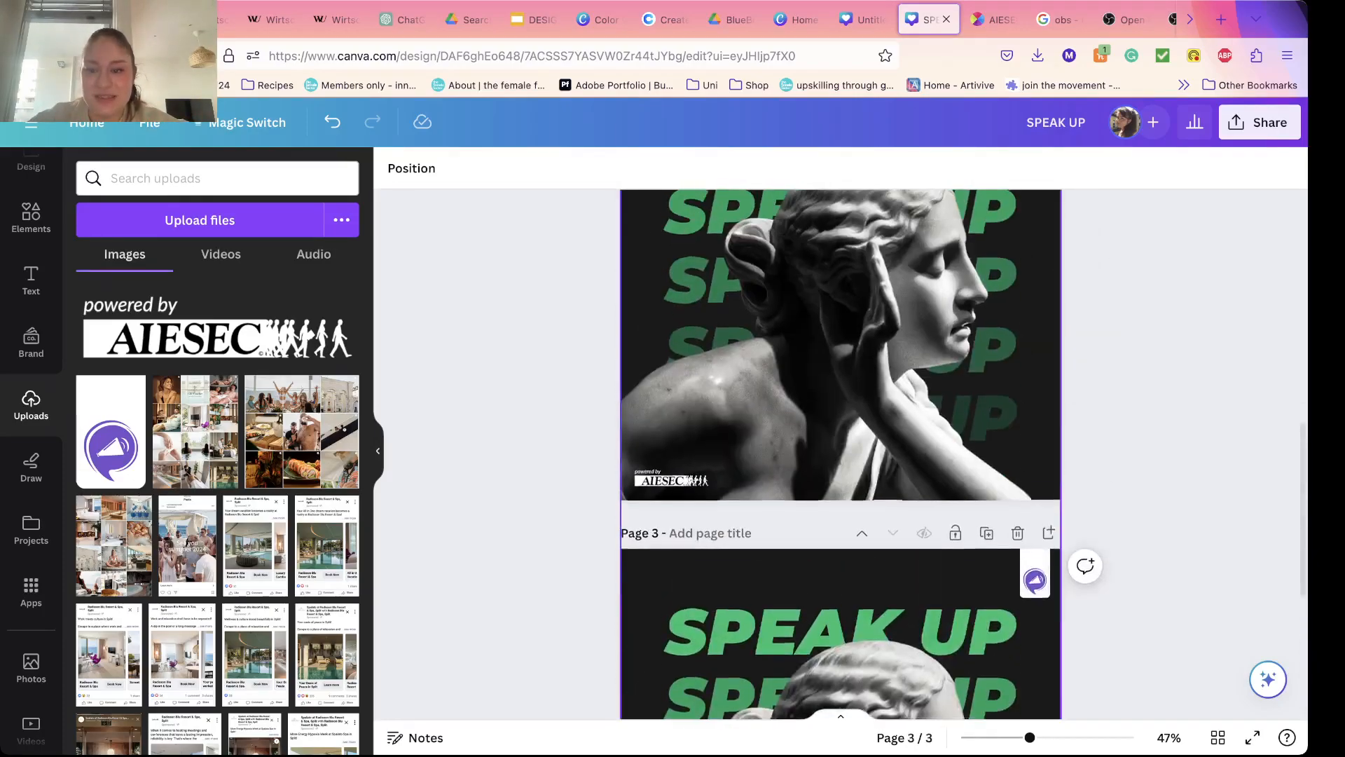
click(1017, 535)
Step: Delete the rebuilt page 2 and duplicate the original page 1 in its place
scroll(1018, 534, up, 4)
scroll(1017, 535, down, 2)
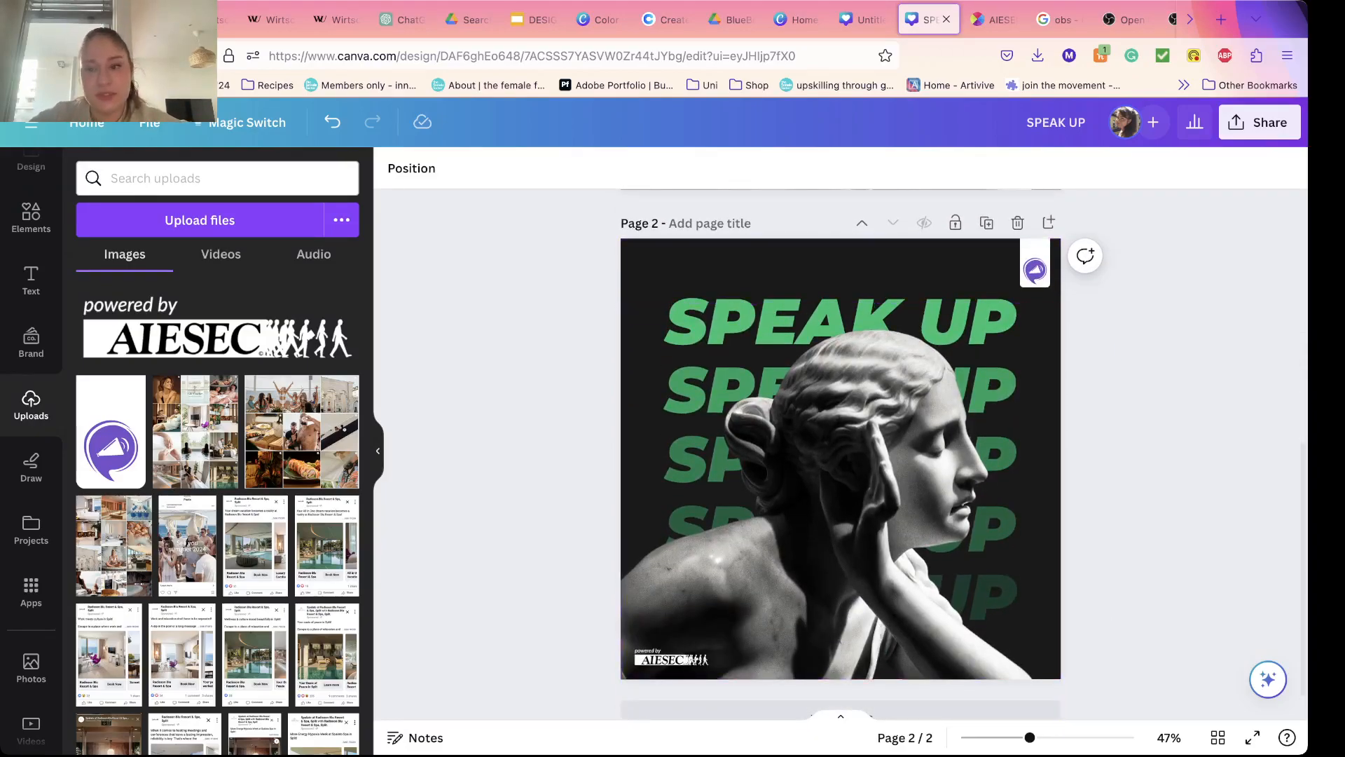
scroll(841, 456, up, 6)
scroll(841, 455, down, 6)
scroll(841, 455, down, 1)
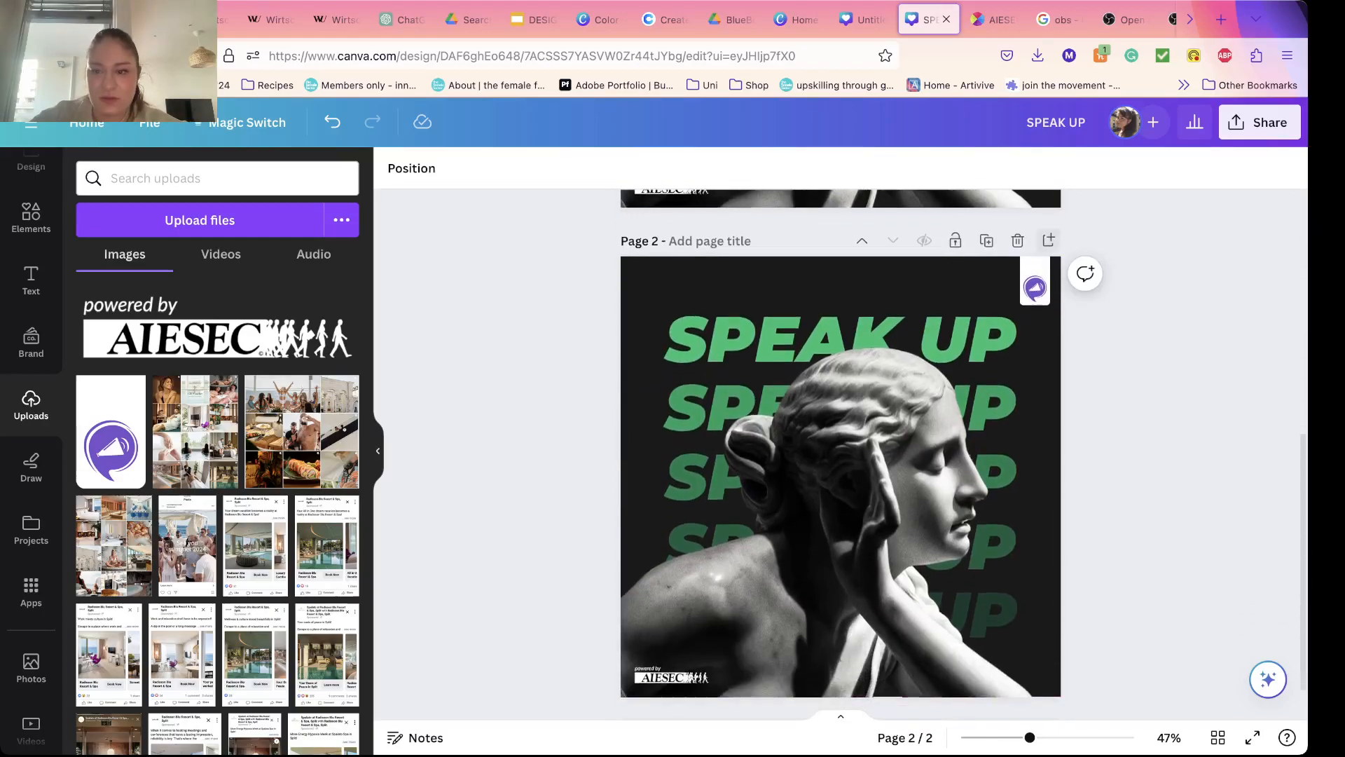
click(1018, 238)
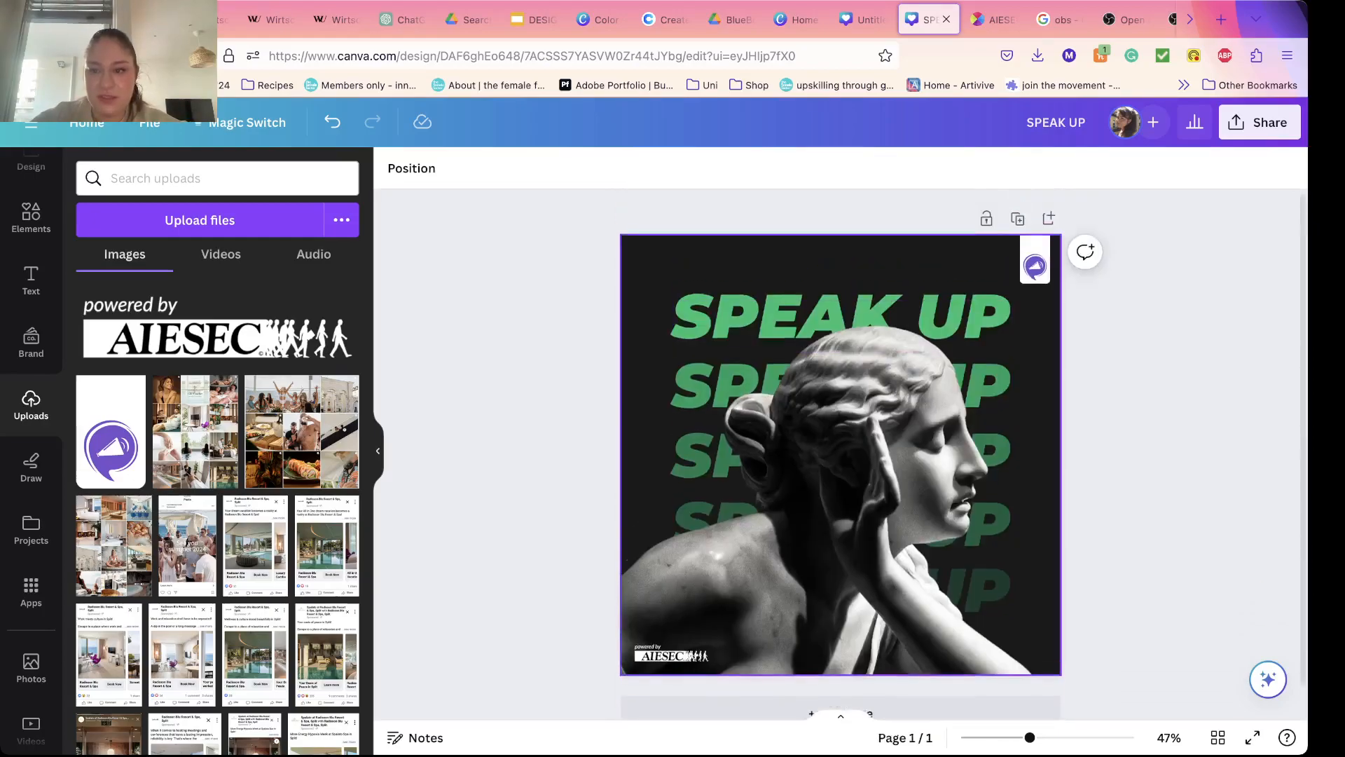
click(1018, 222)
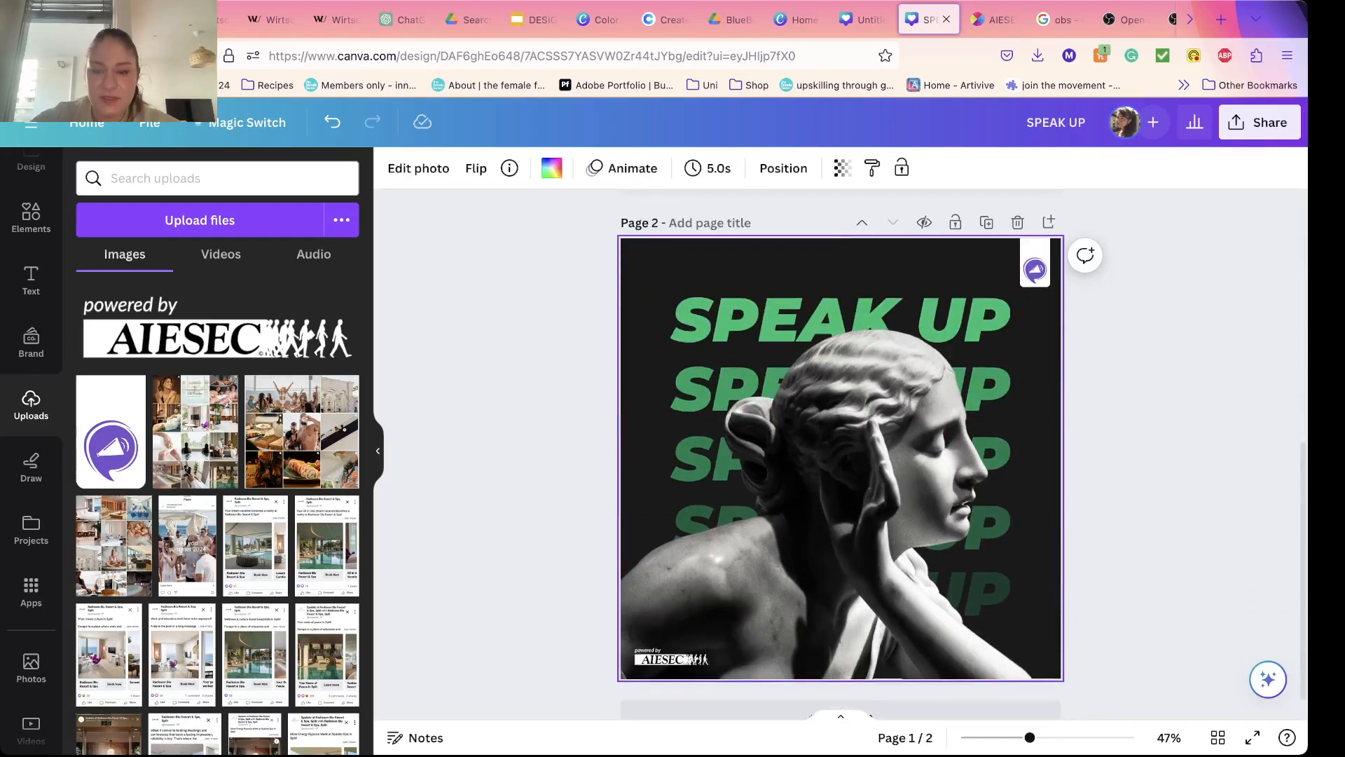
Step: Delete the top SPEAK UP row on the copied page and send the cut-out statue behind the remaining rows, keeping it in front of the background
key(Delete)
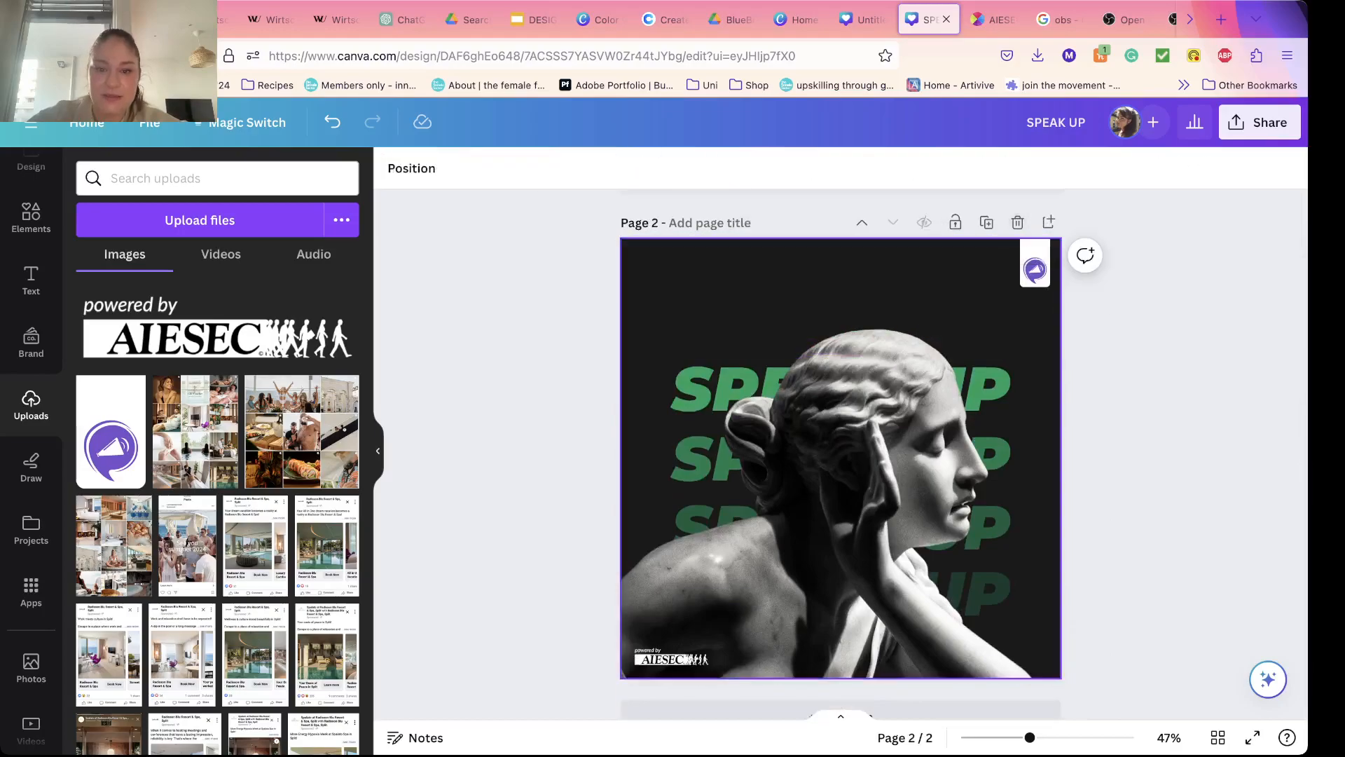
click(841, 459)
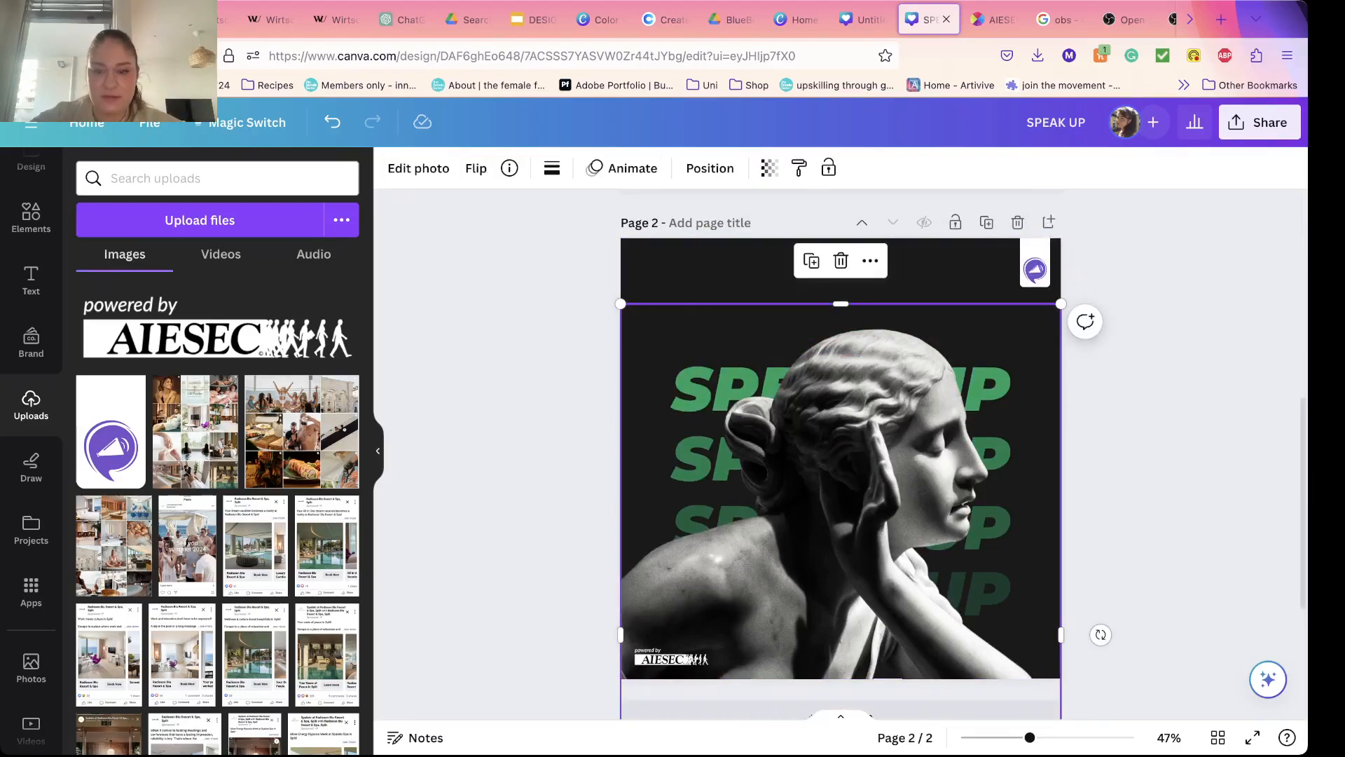
key(super+bracketleft)
key(super+bracketleft)
key(super+bracketleft)
key(super+bracketleft)
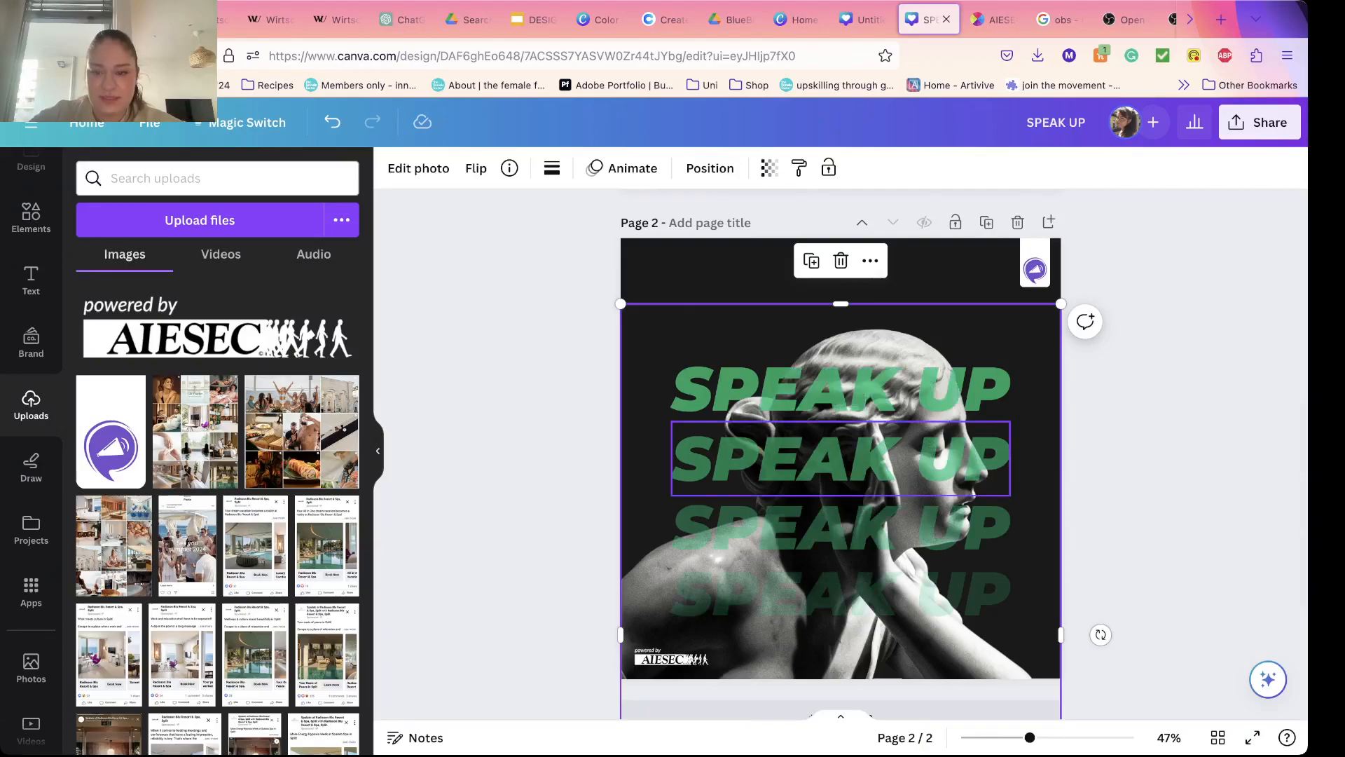
key(super+bracketleft)
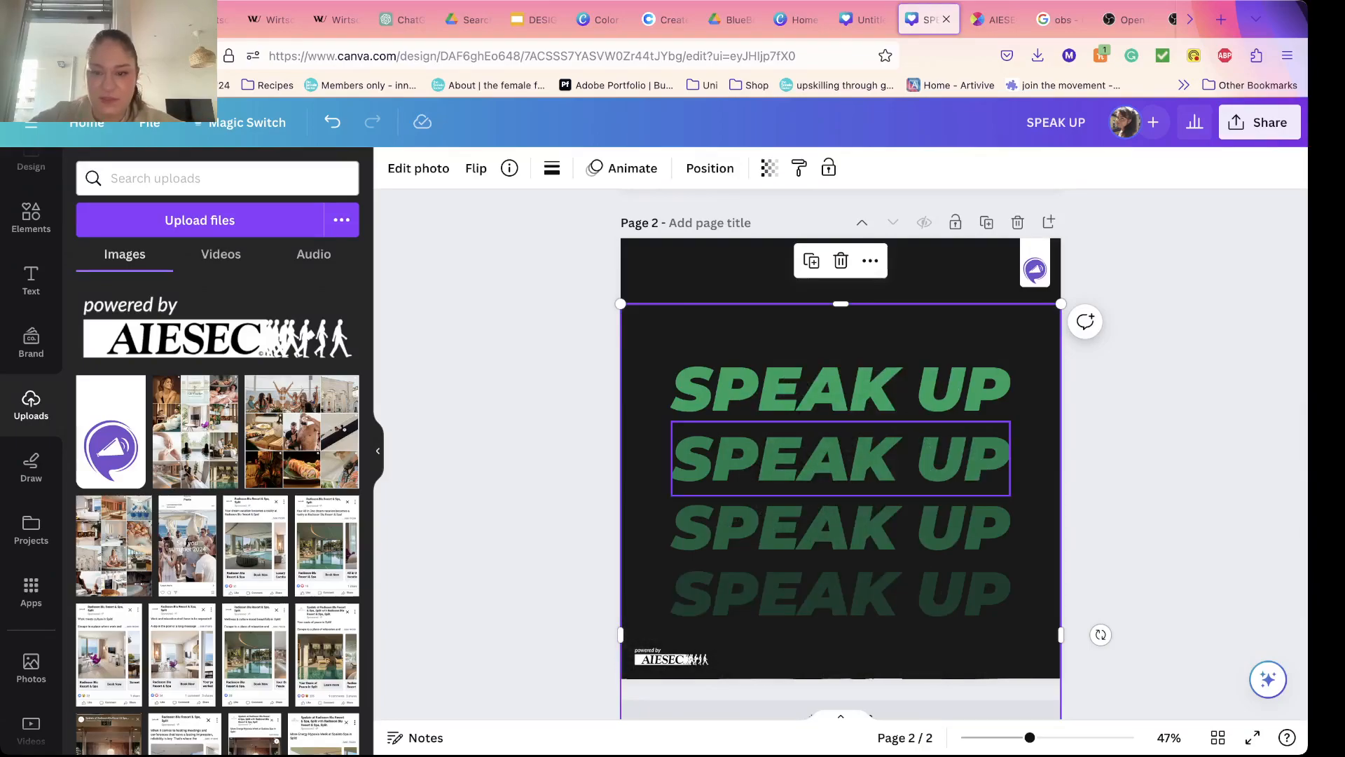
key(super+bracketright)
key(Escape)
Step: Delete the three lower SPEAK UP rows on page 2, keeping only the top green row over the statue
click(841, 459)
shift+click(841, 529)
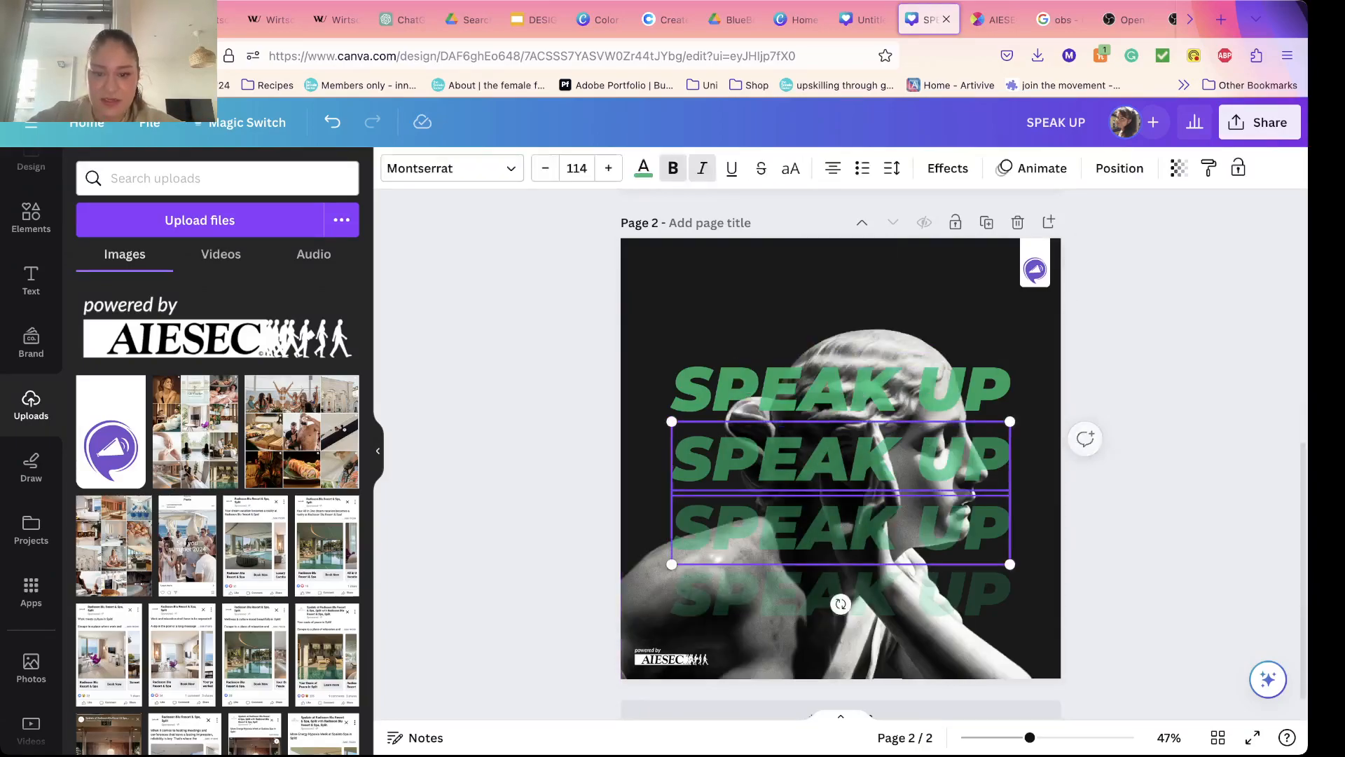
shift+click(841, 597)
key(Delete)
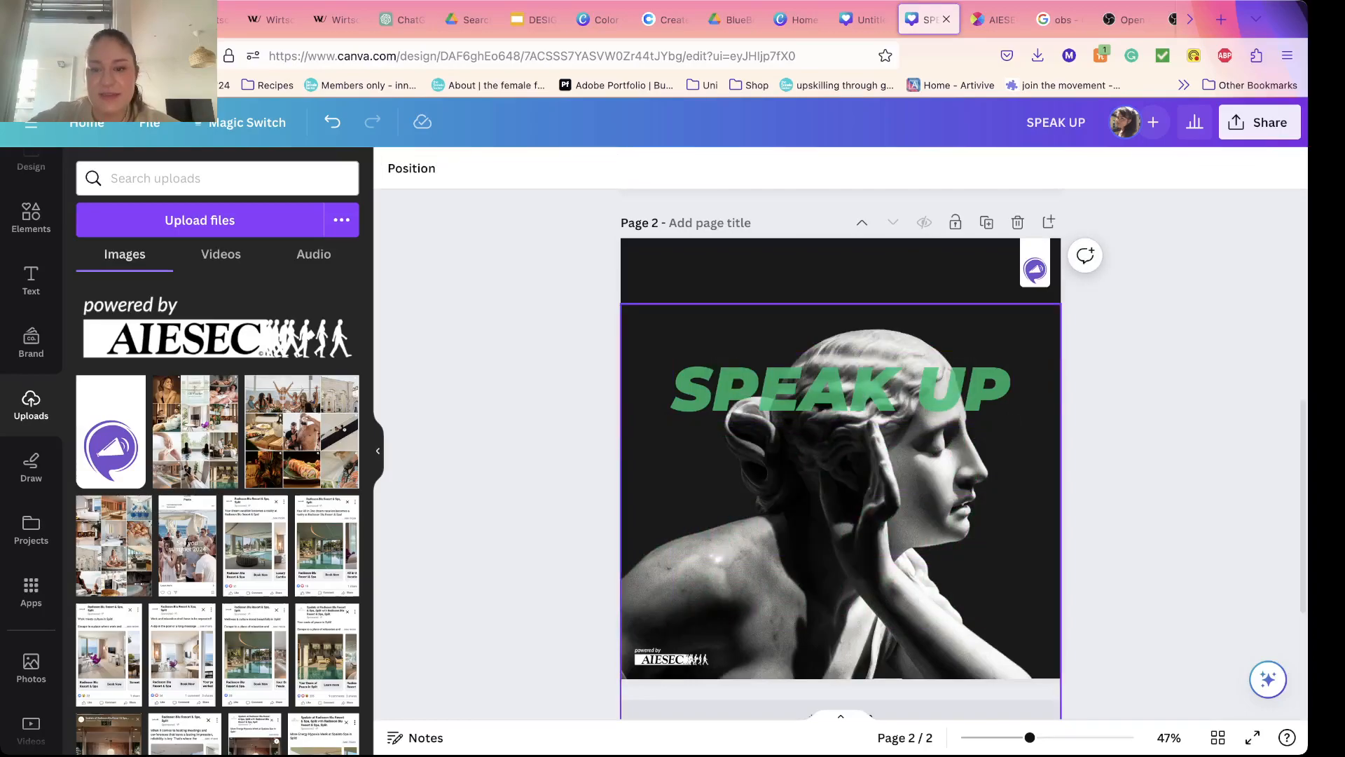
Step: Set the remaining SPEAK UP text's transparency to 100 and break it into two lines, with UP below SPEAK
double_click(841, 389)
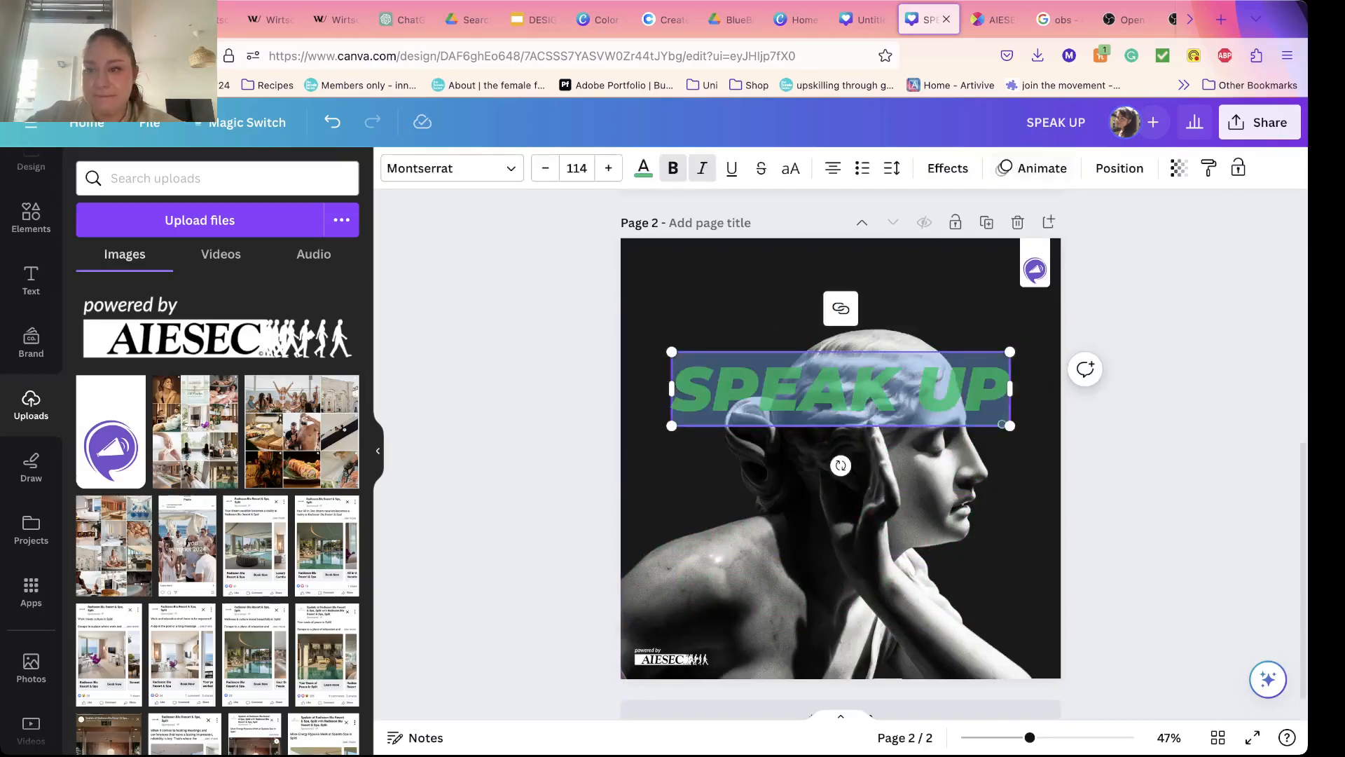
click(1179, 168)
drag(1147, 237, 1180, 238)
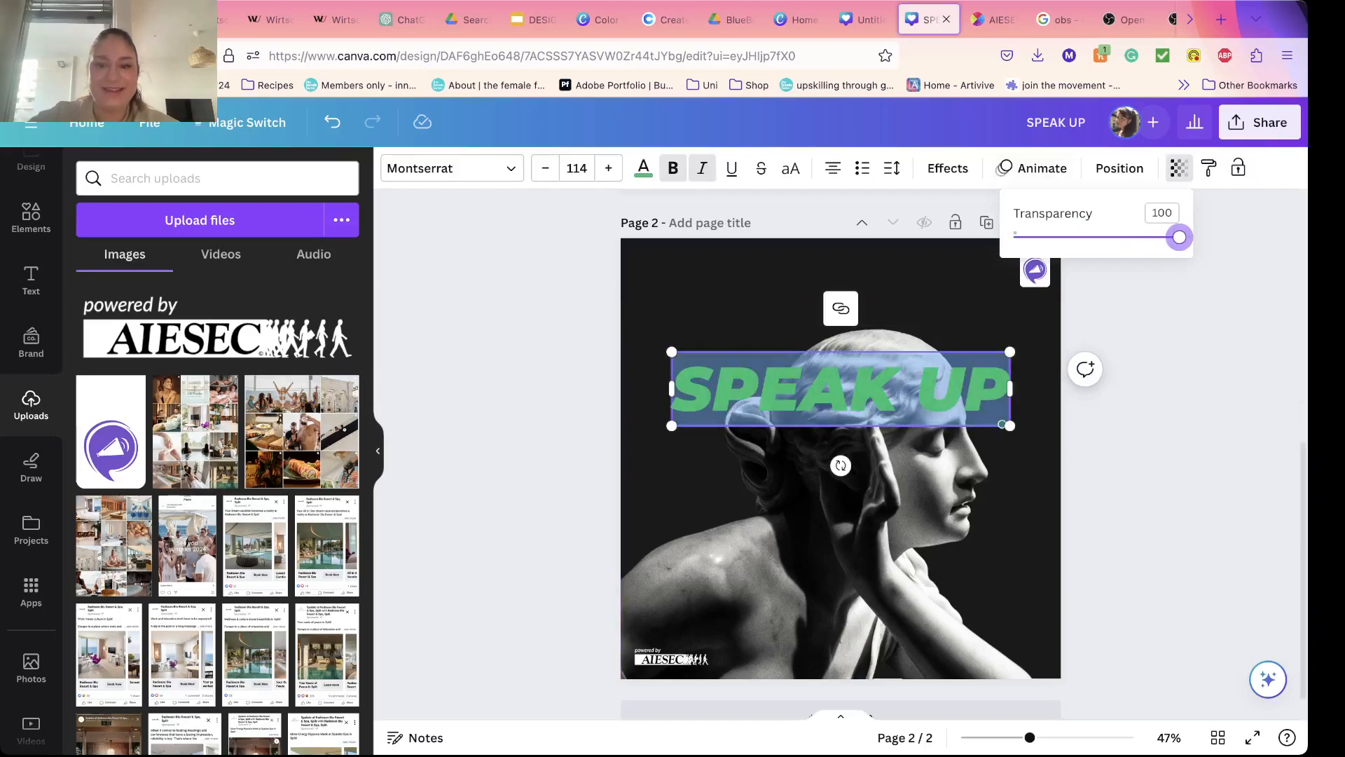
click(850, 388)
key(BackSpace)
key(Return)
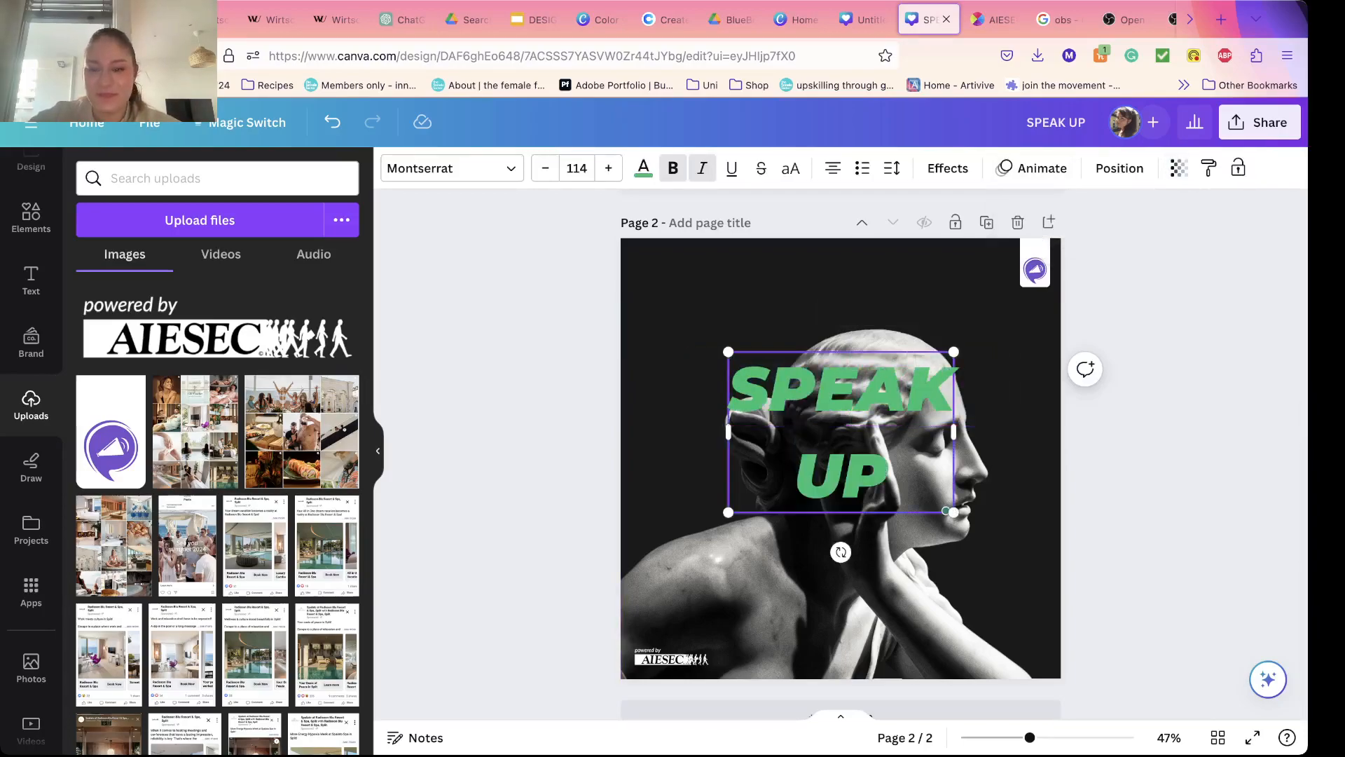
Step: Set the font size of the word UP to 200
double_click(868, 471)
click(583, 168)
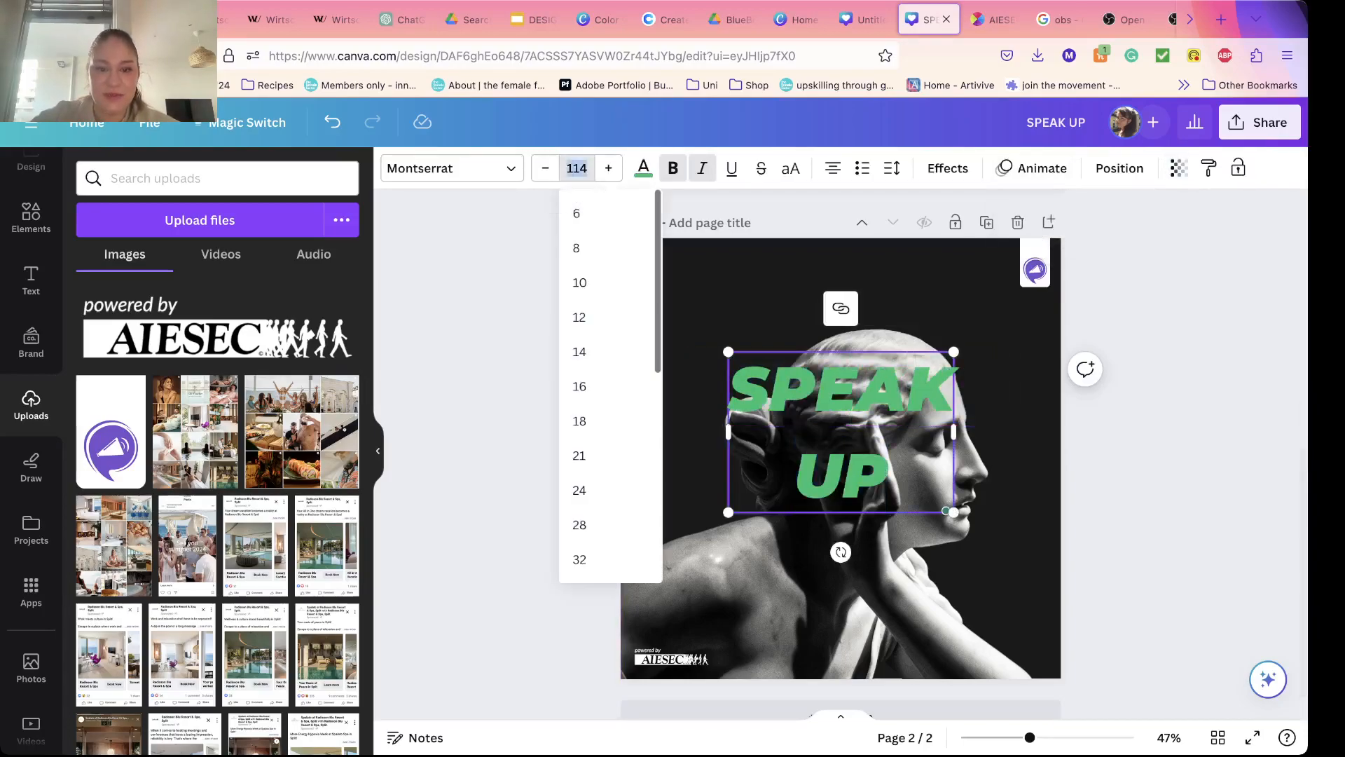
text(200)
key(Return)
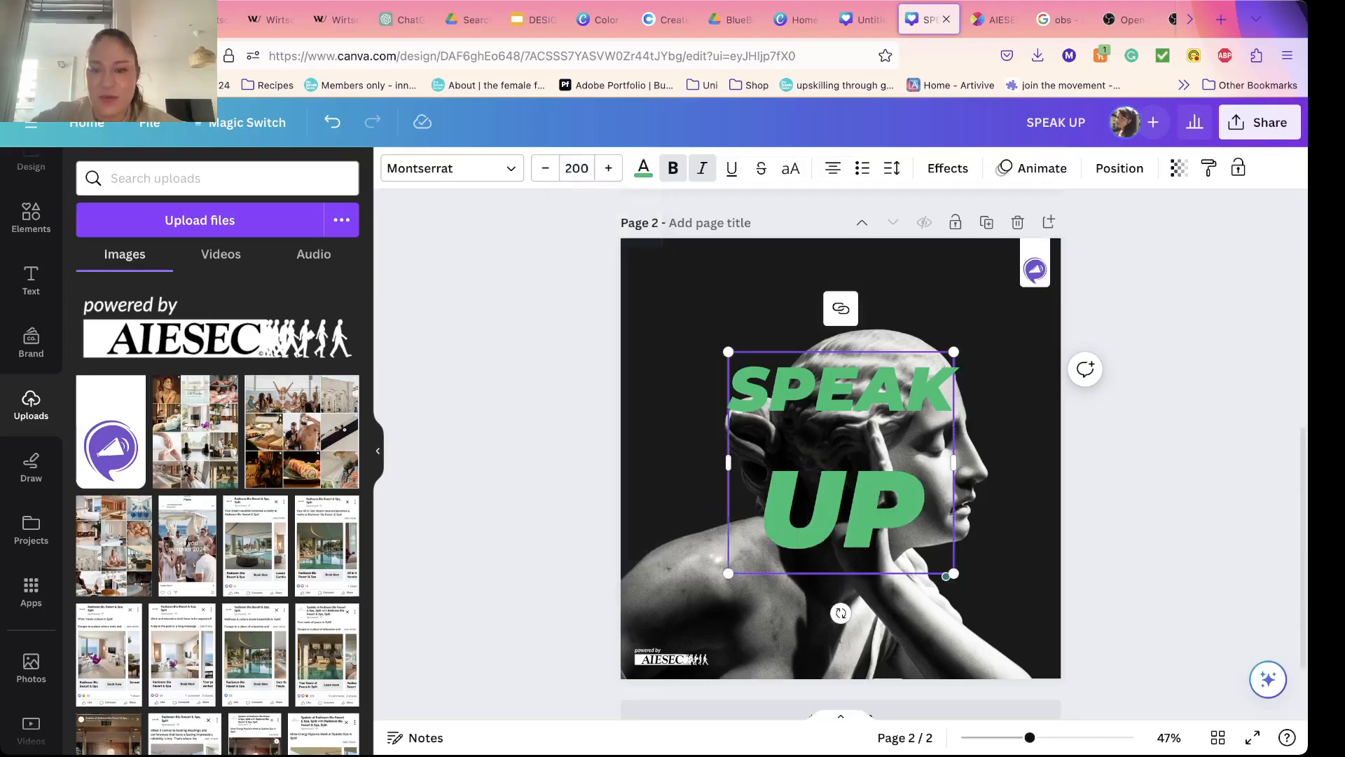
Step: Set the font size of the word SPEAK to 80, trying 90 in between, to match the width of UP
double_click(841, 389)
click(577, 168)
click(577, 169)
text(80)
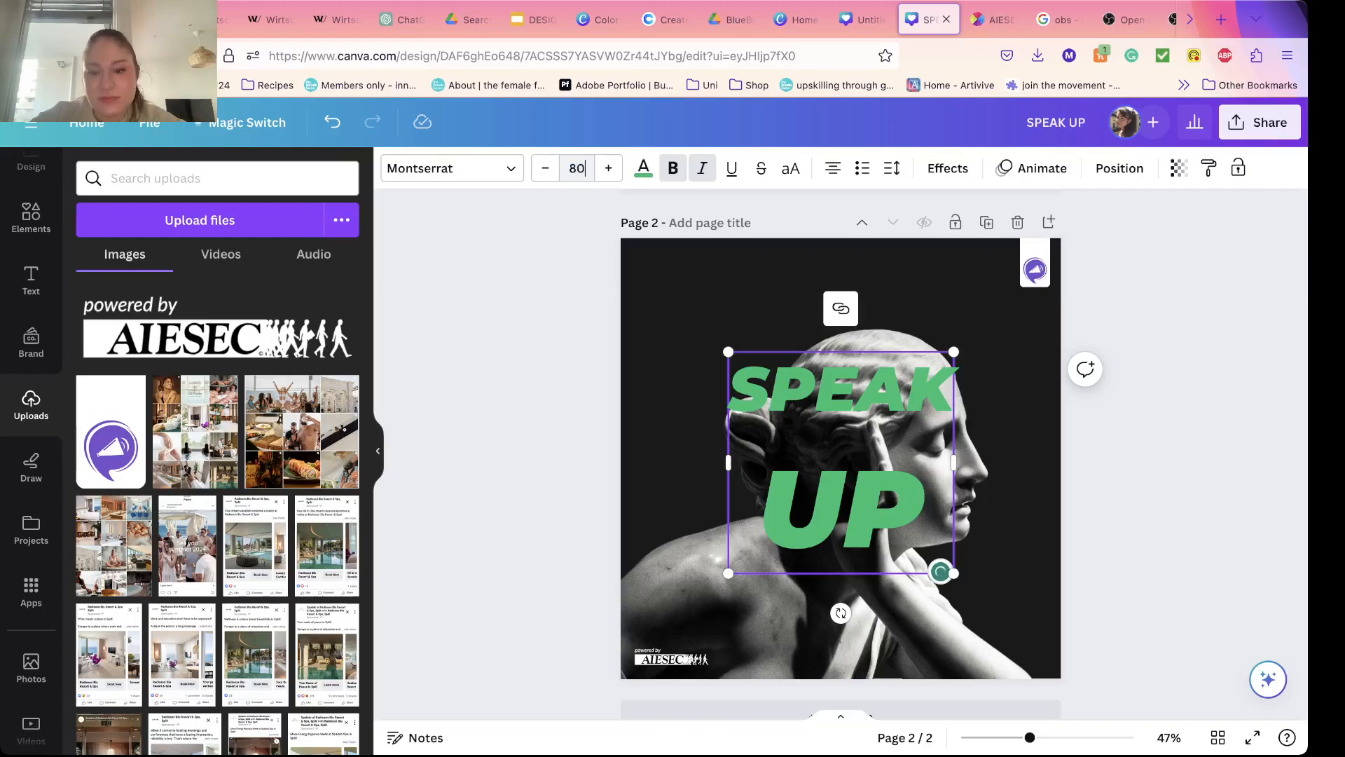
key(Return)
drag(922, 491, 762, 382)
double_click(841, 379)
click(577, 168)
text(90)
key(Return)
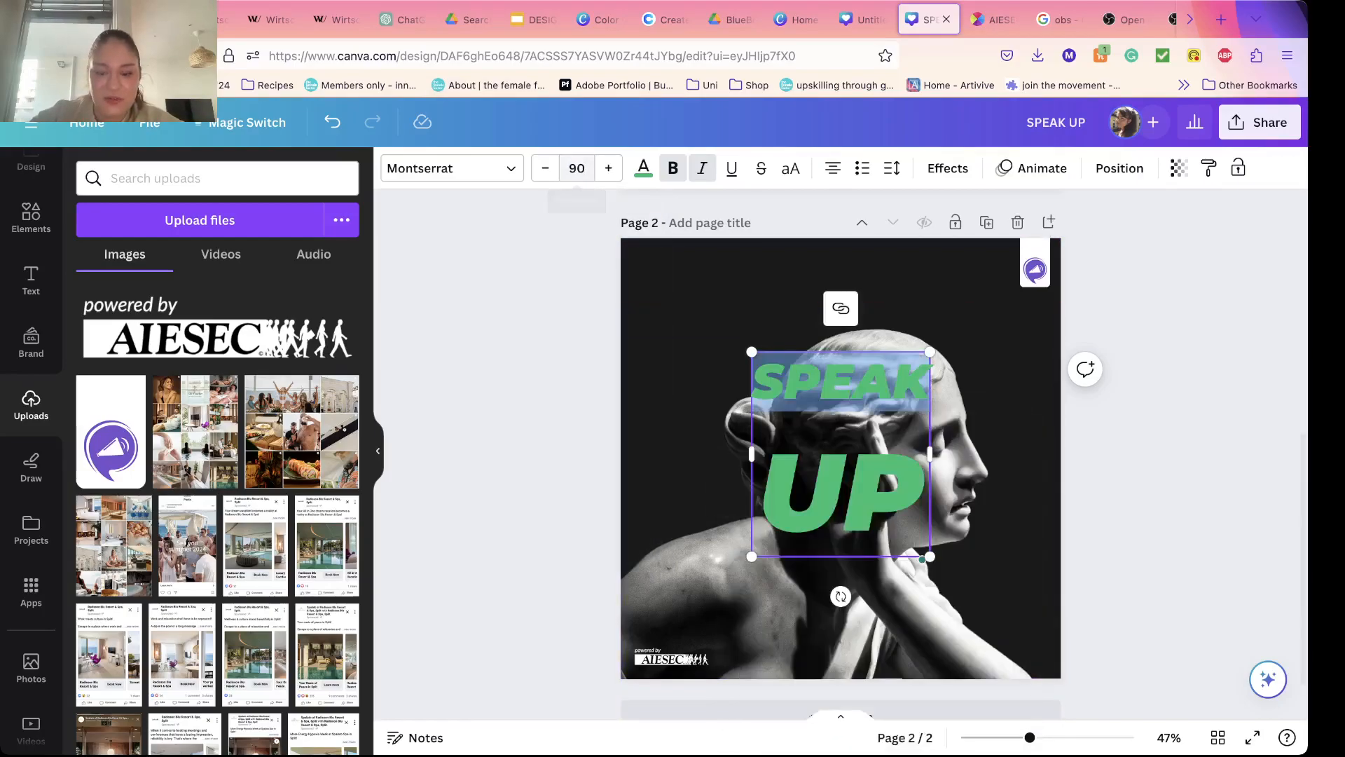
click(577, 168)
text(80)
key(Return)
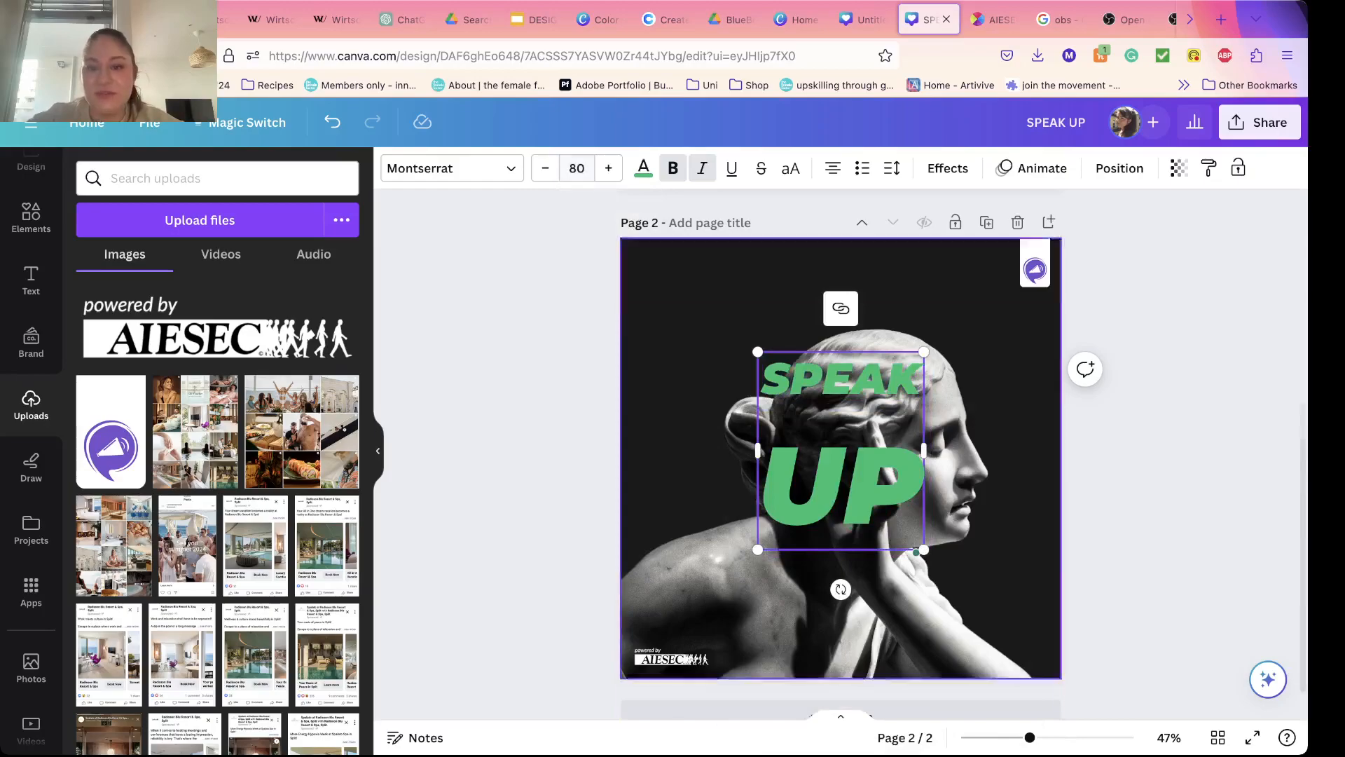
Step: Reduce the line spacing of the two-line SPEAK UP text to 0.81
drag(762, 375, 922, 490)
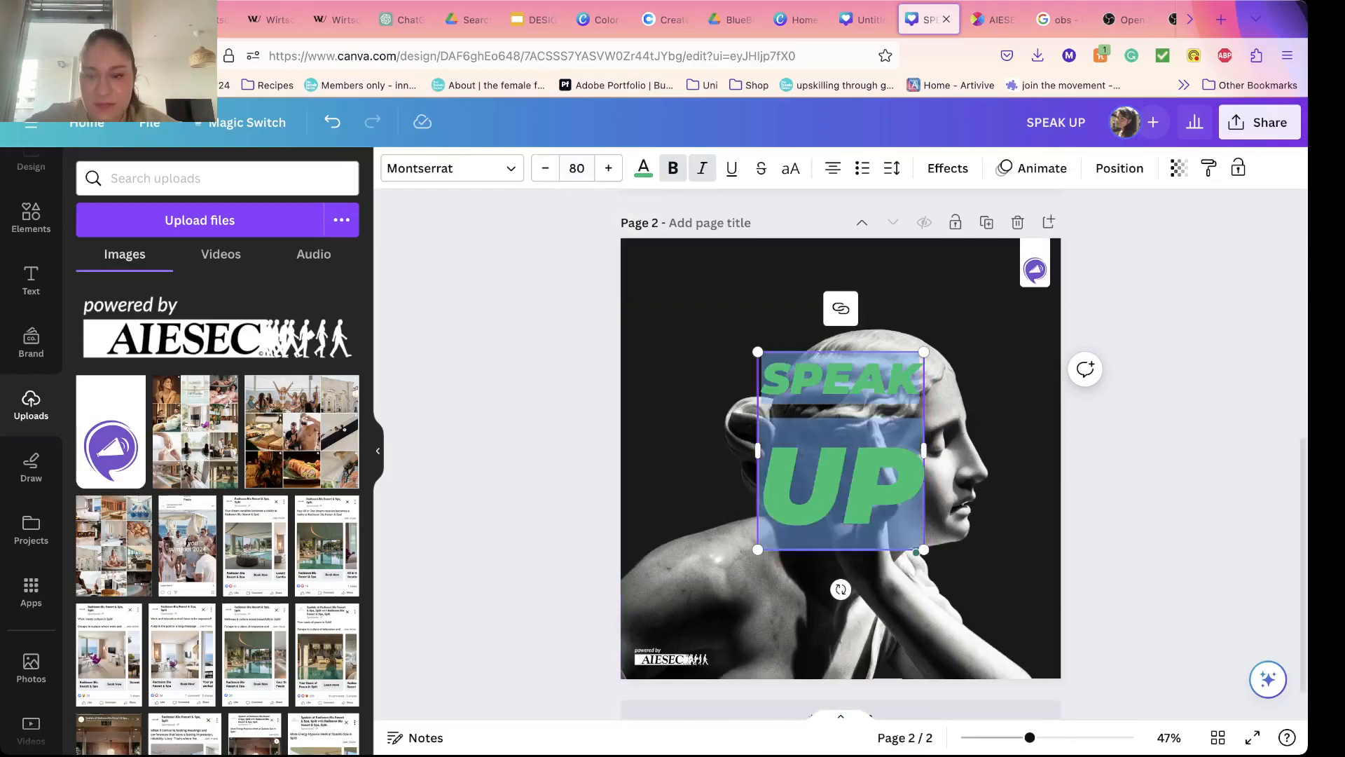
click(1149, 463)
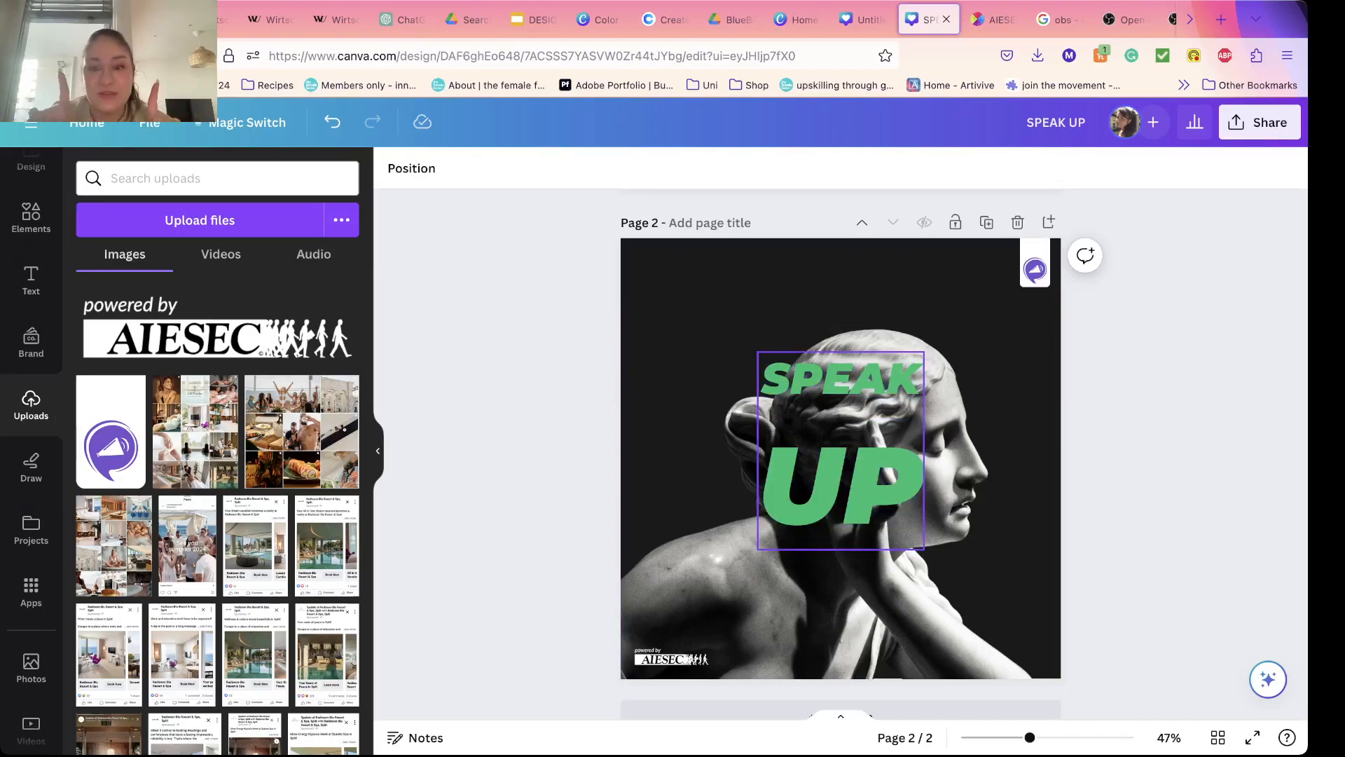
click(765, 379)
click(766, 379)
drag(763, 379, 923, 498)
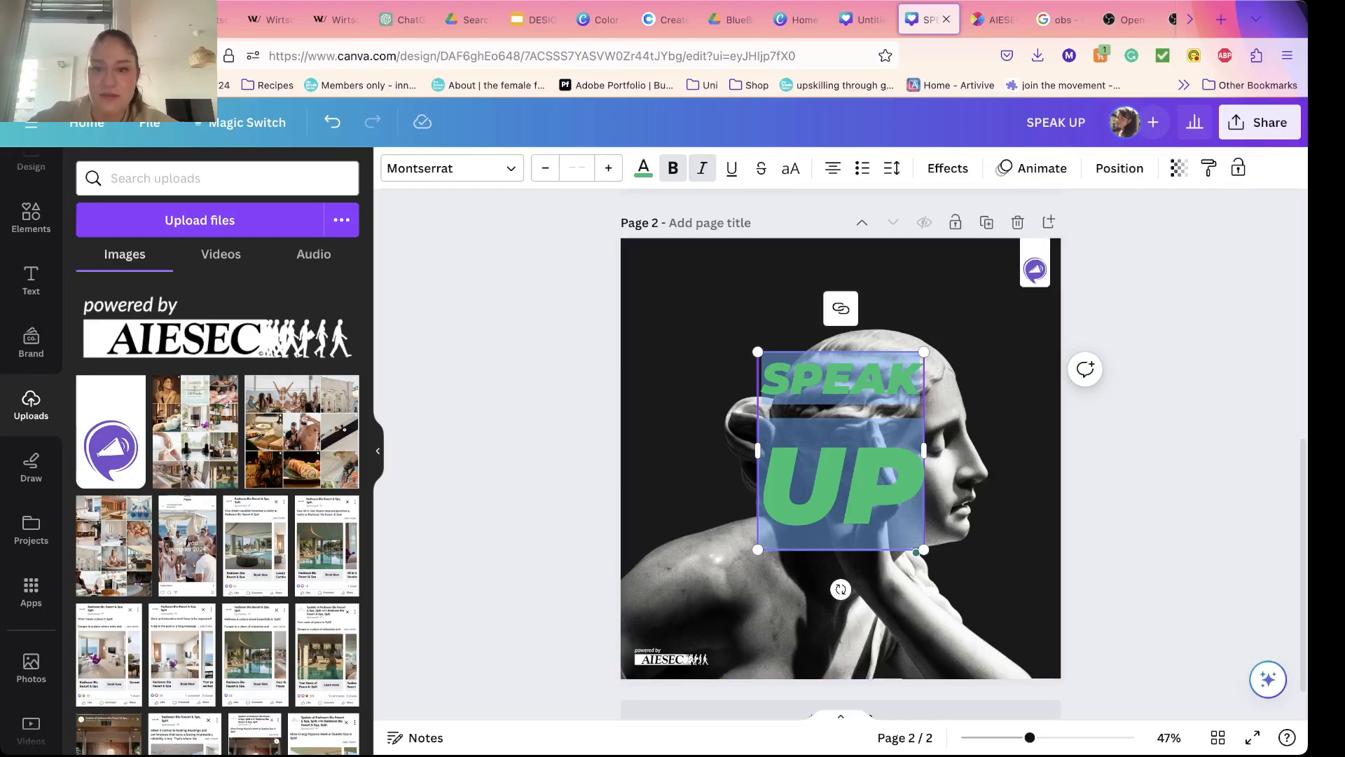
click(891, 169)
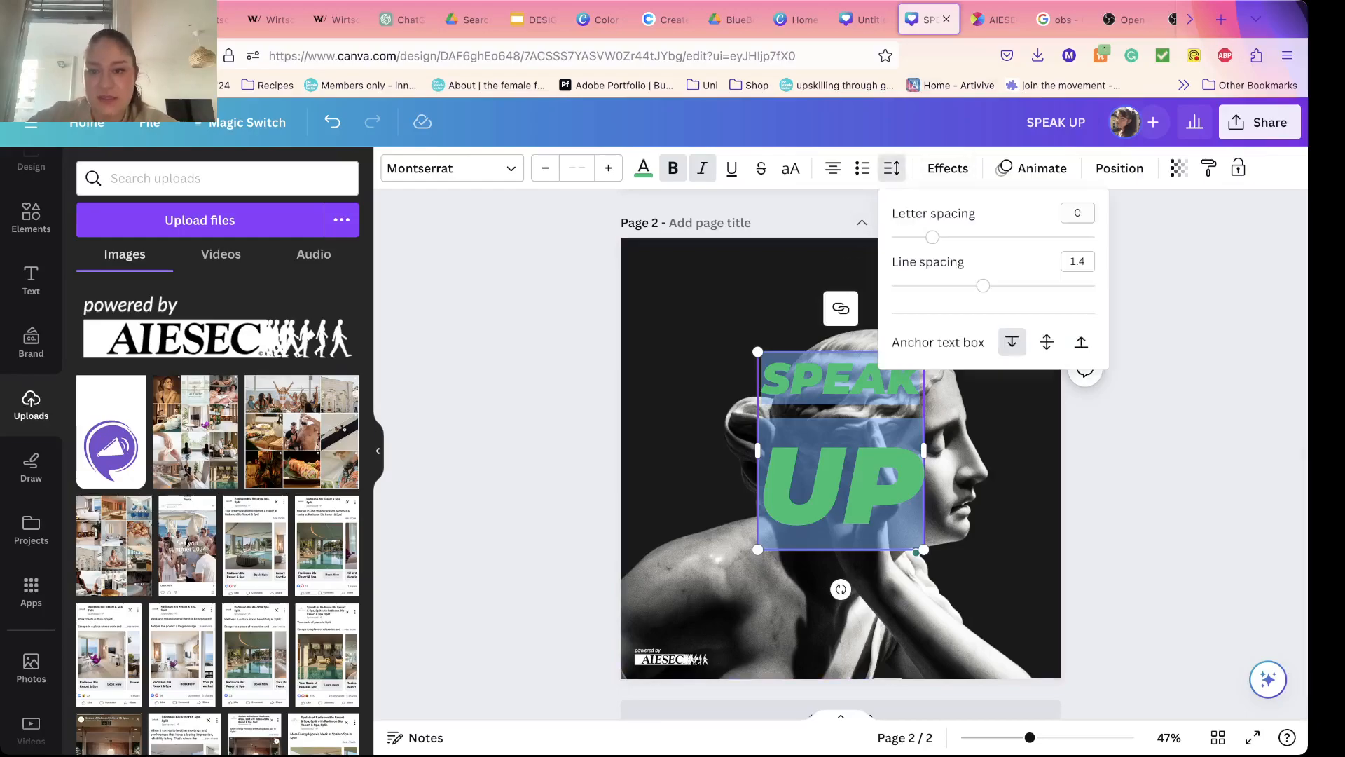
drag(983, 285, 923, 286)
click(1184, 294)
click(1184, 294)
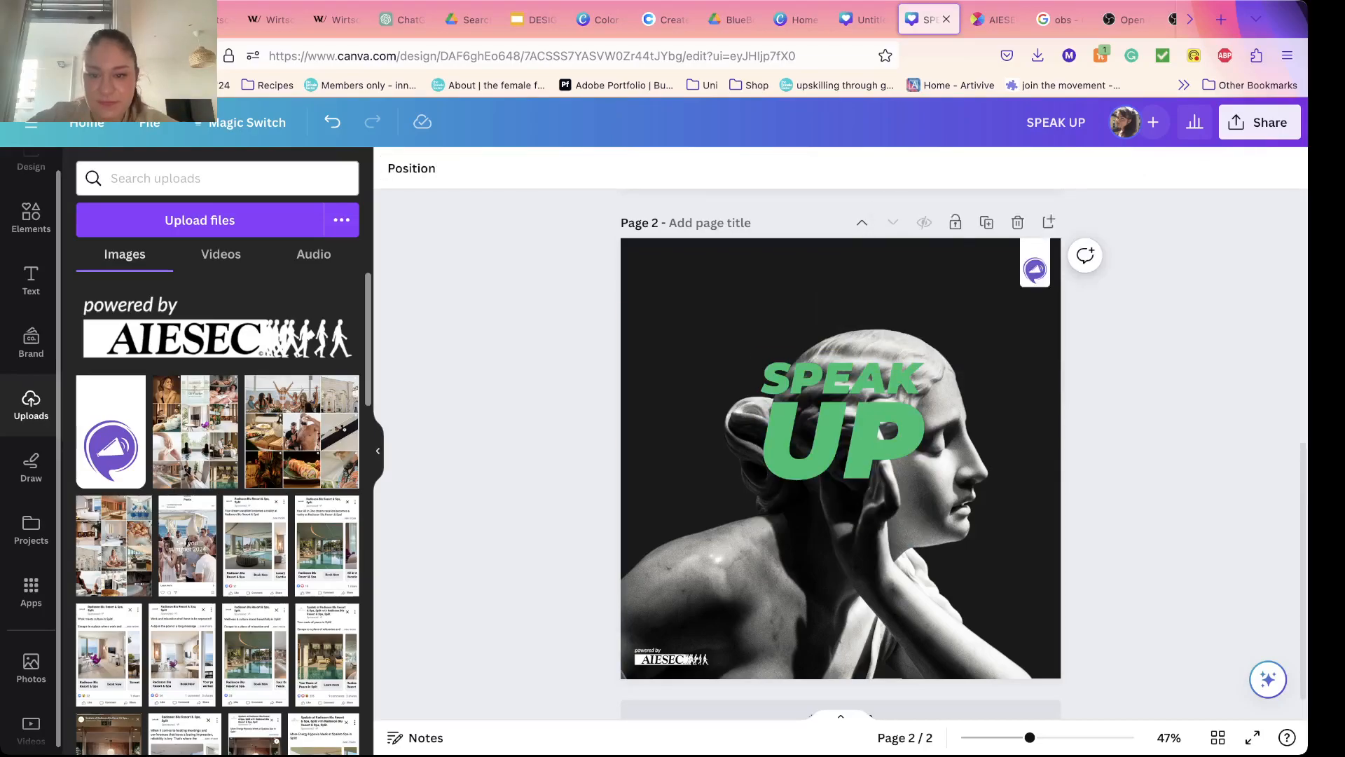
Step: Set the line spacing of the SPEAK UP text to 0.91 and deselect it
click(855, 435)
click(892, 168)
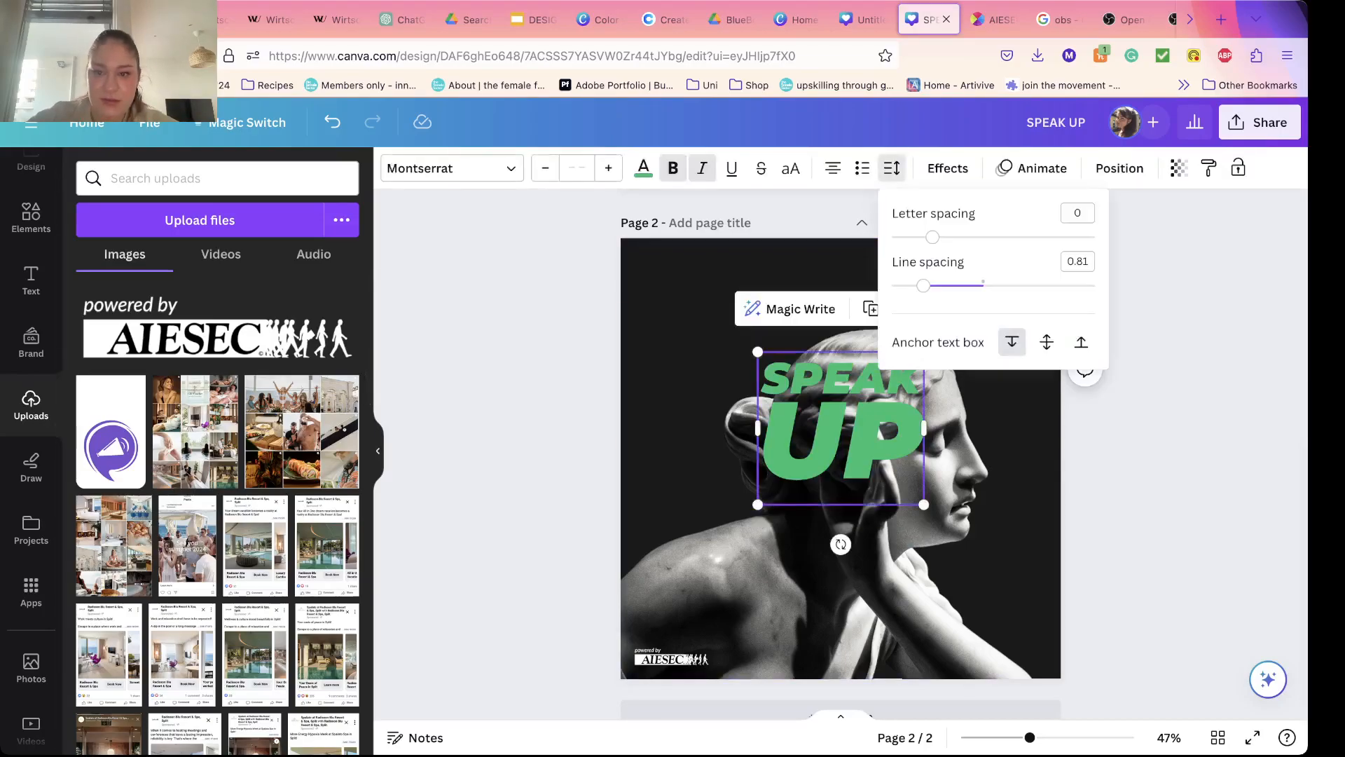
drag(924, 285, 933, 286)
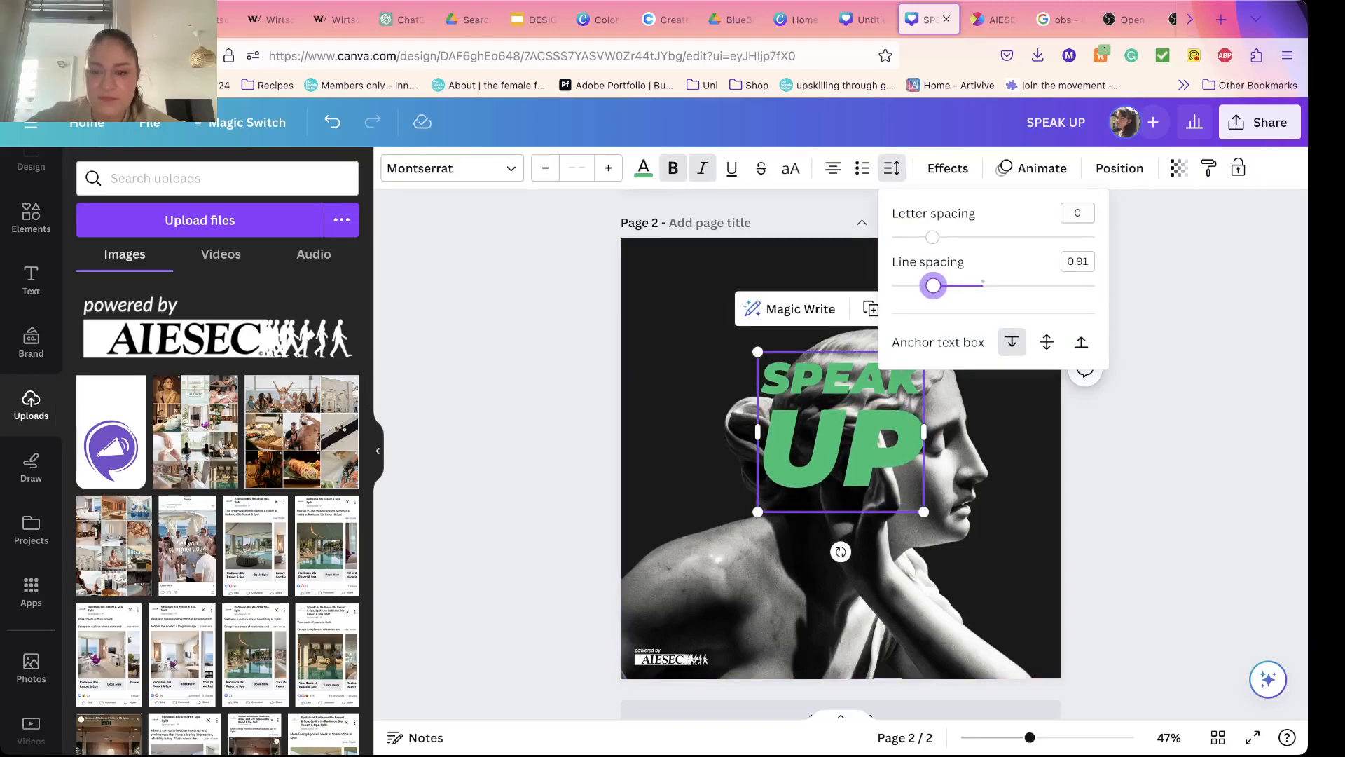
click(868, 441)
click(869, 449)
click(1149, 449)
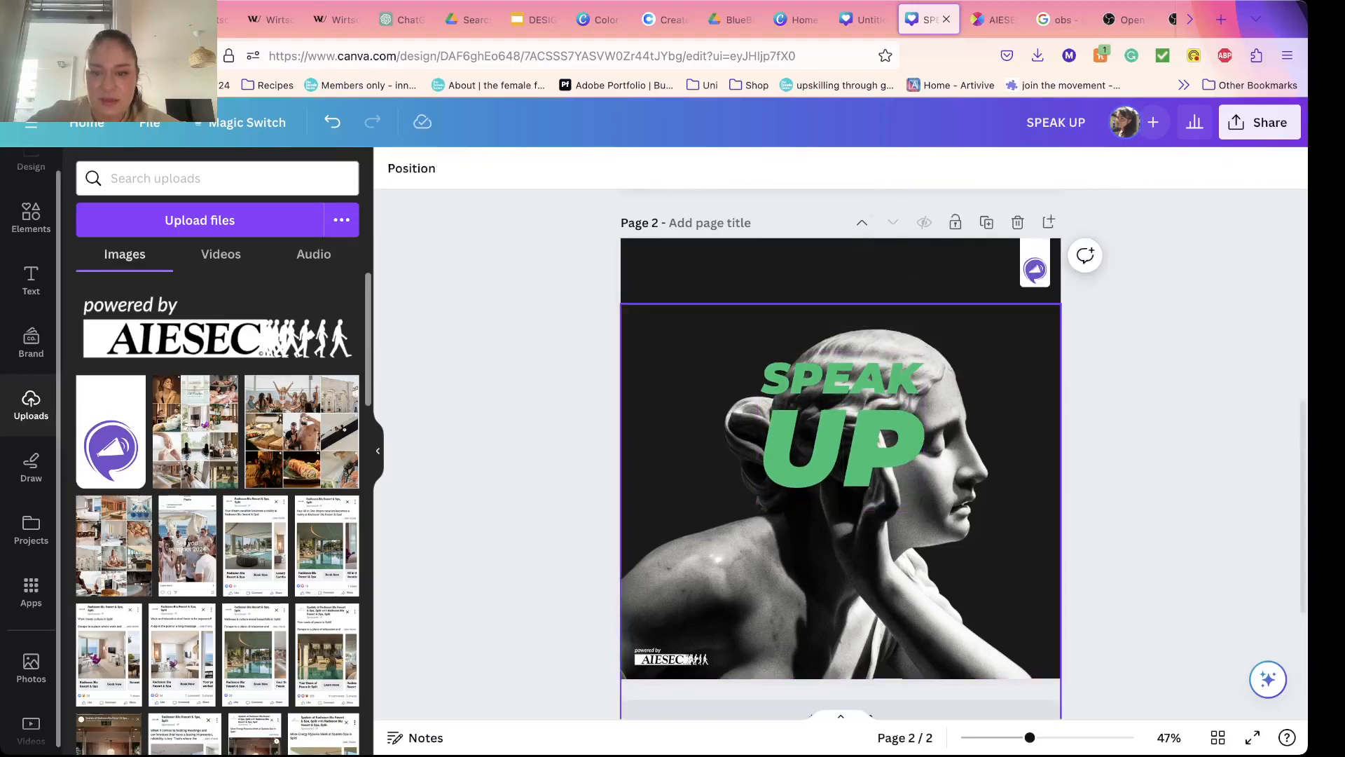
Step: Enlarge the whole SPEAK UP text block proportionally to about 791 px wide so it covers most of the statue
click(869, 449)
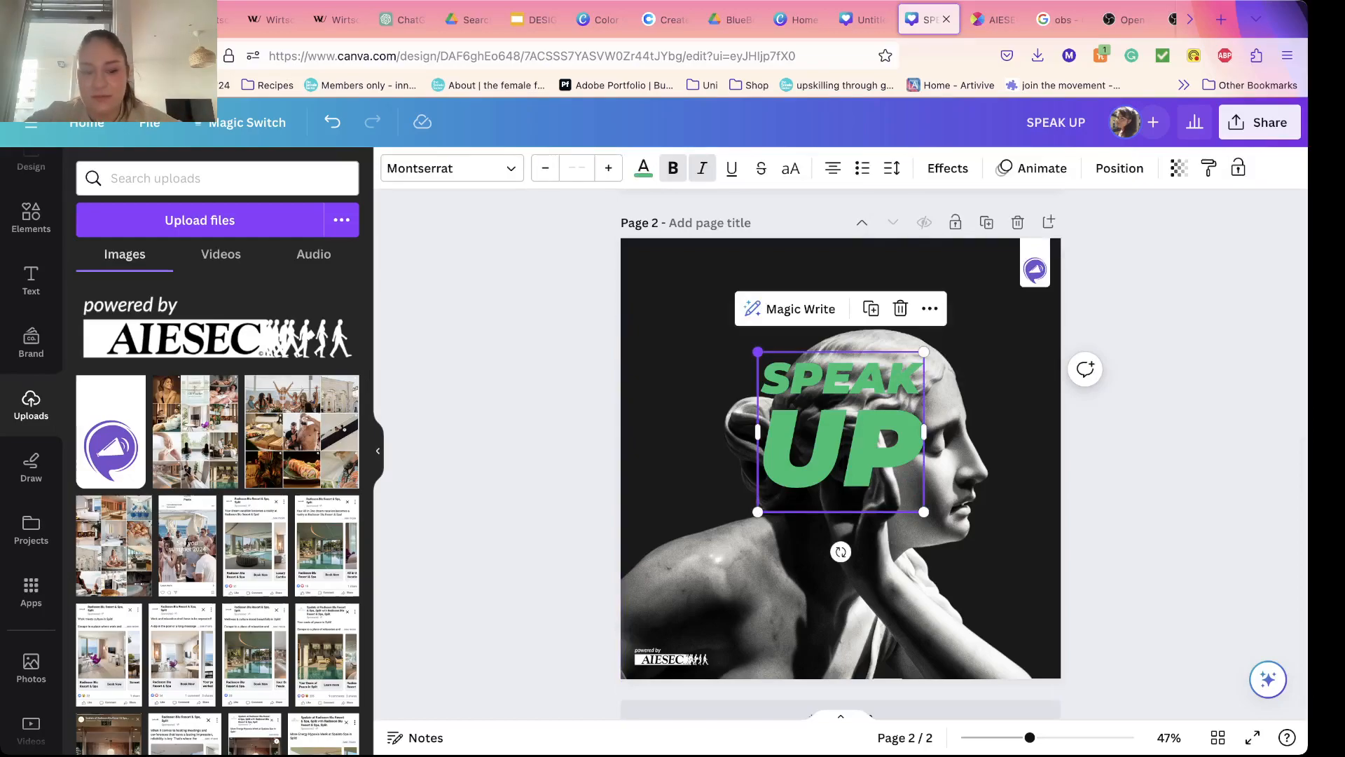
double_click(911, 485)
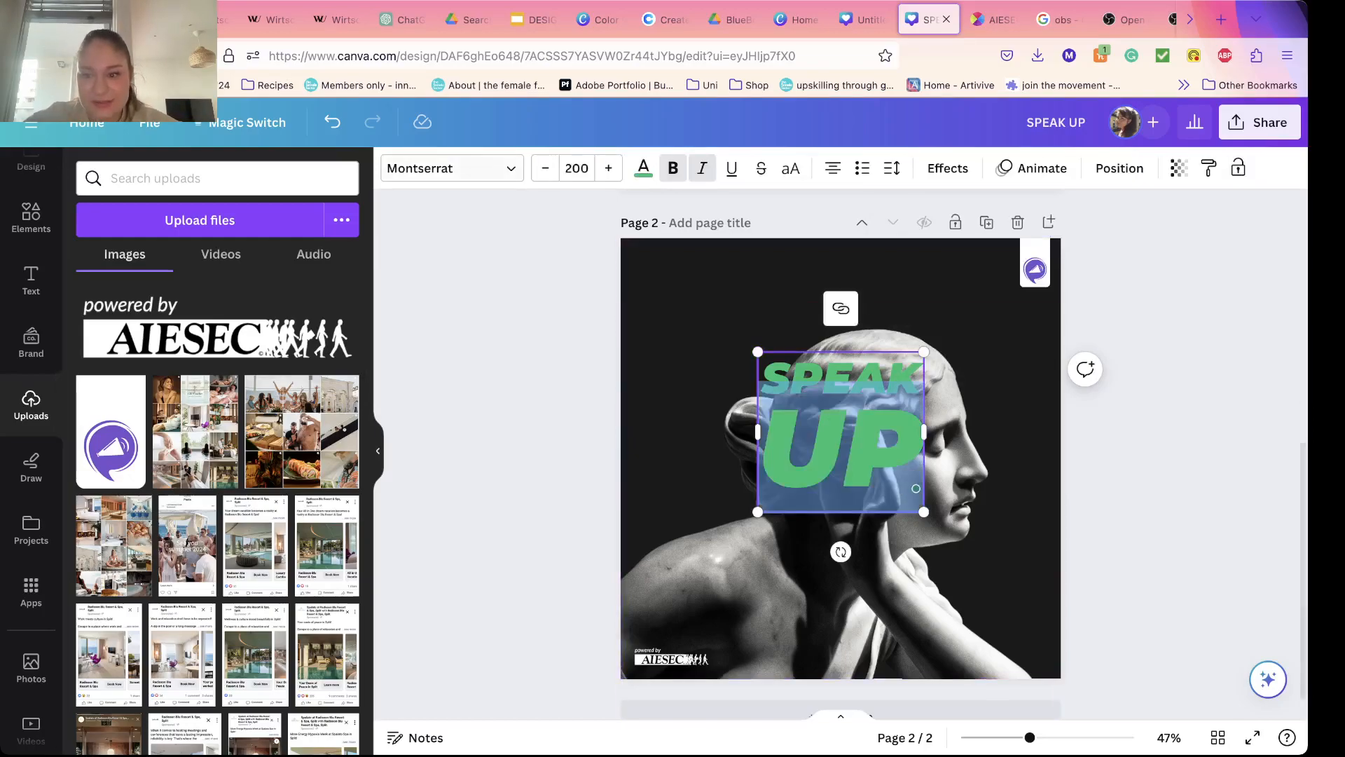
key(Escape)
drag(758, 351, 815, 472)
drag(671, 319, 652, 298)
Step: Align the enlarged SPEAK UP text block to the center and middle of the page
click(1120, 168)
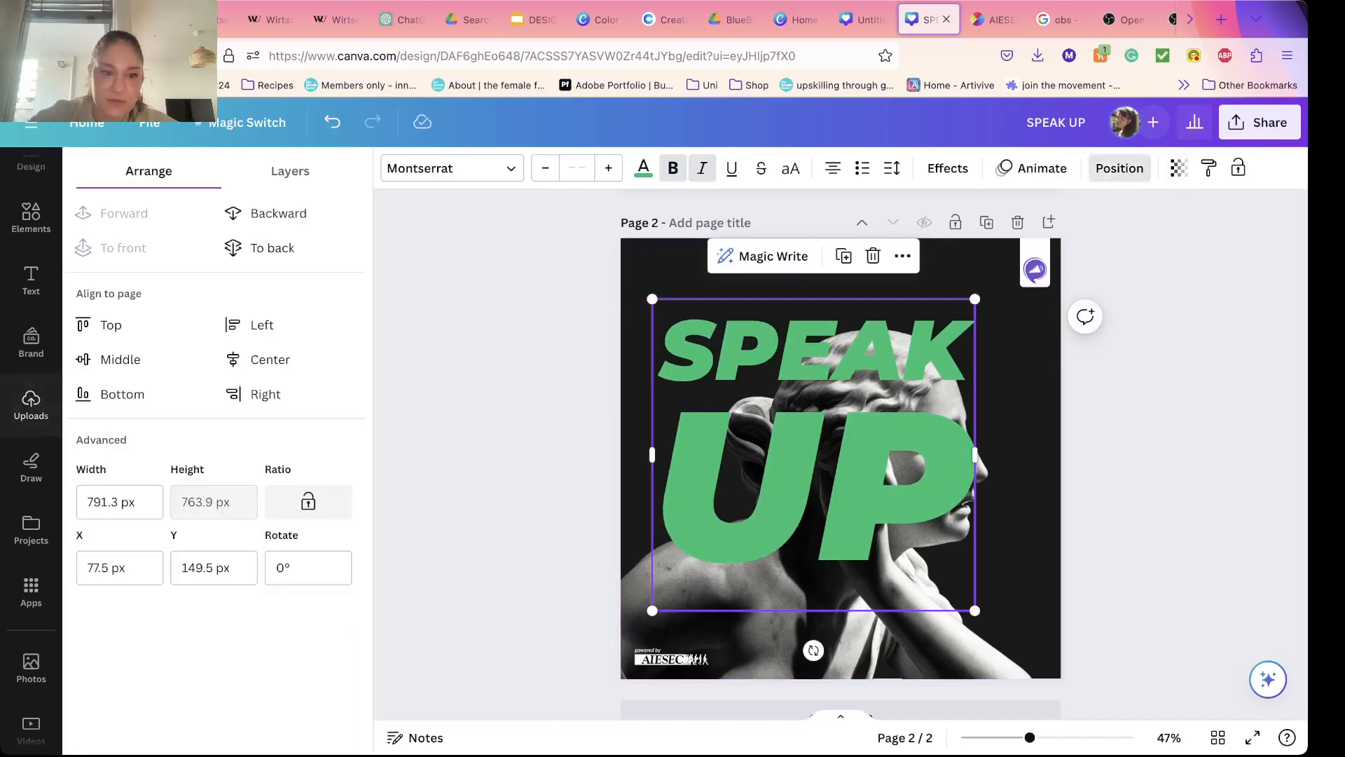
click(270, 359)
click(120, 359)
click(30, 403)
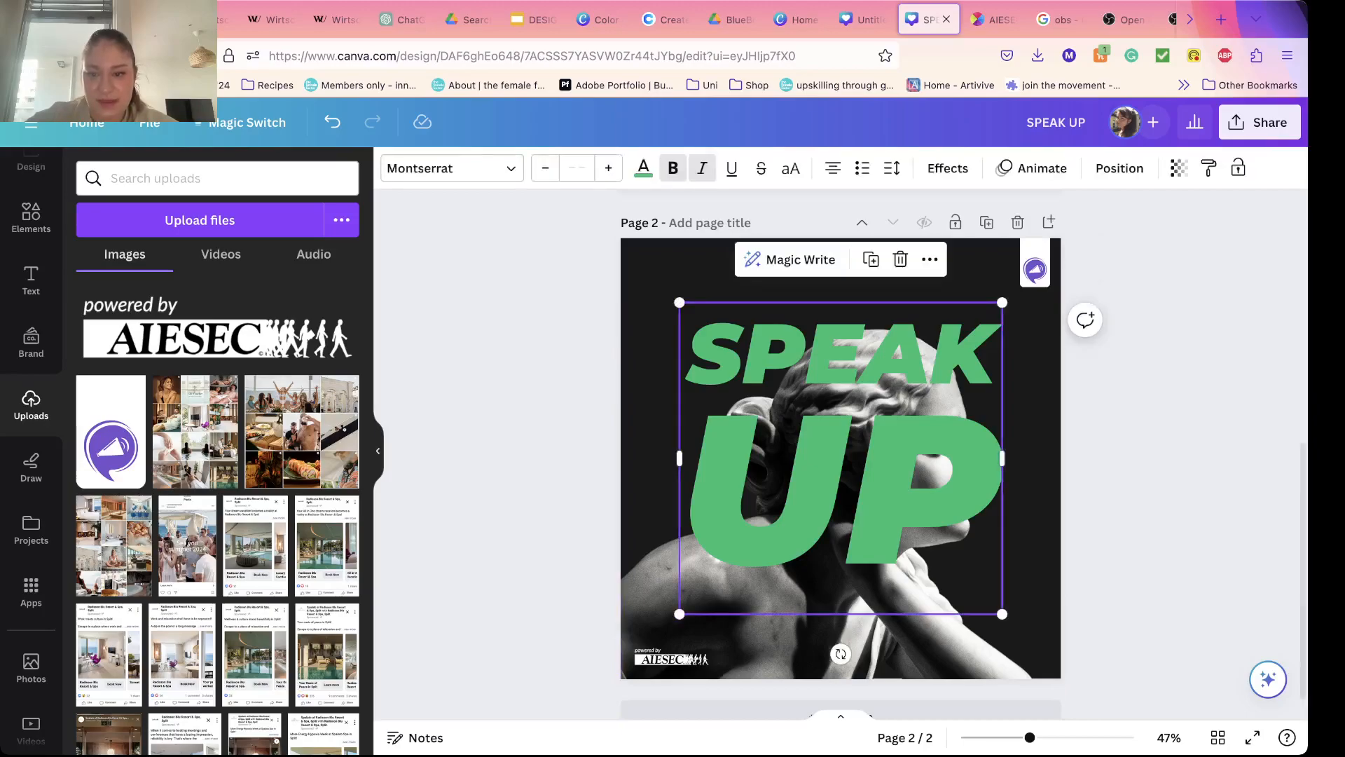
key(Escape)
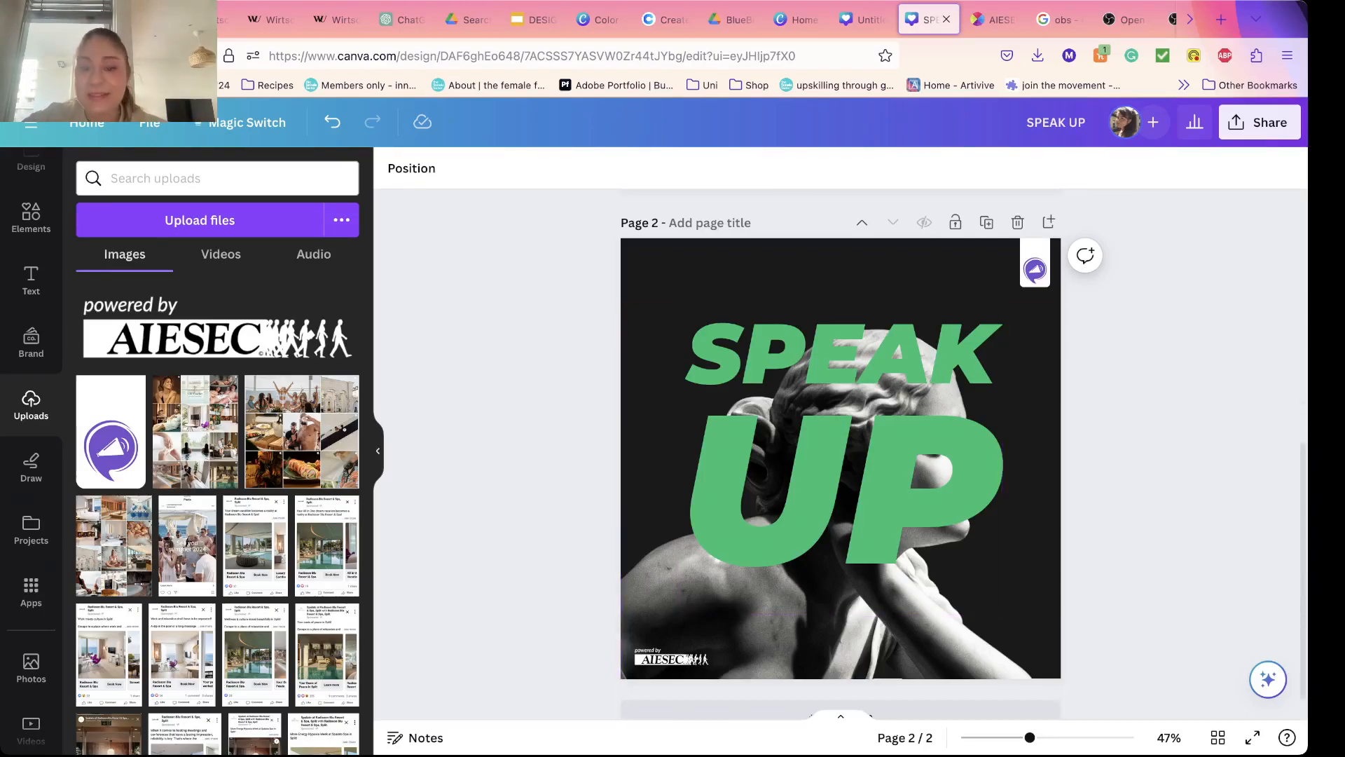
Step: Send the enlarged SPEAK UP text behind the cut-out statue, keeping it in front of the dark background
click(841, 458)
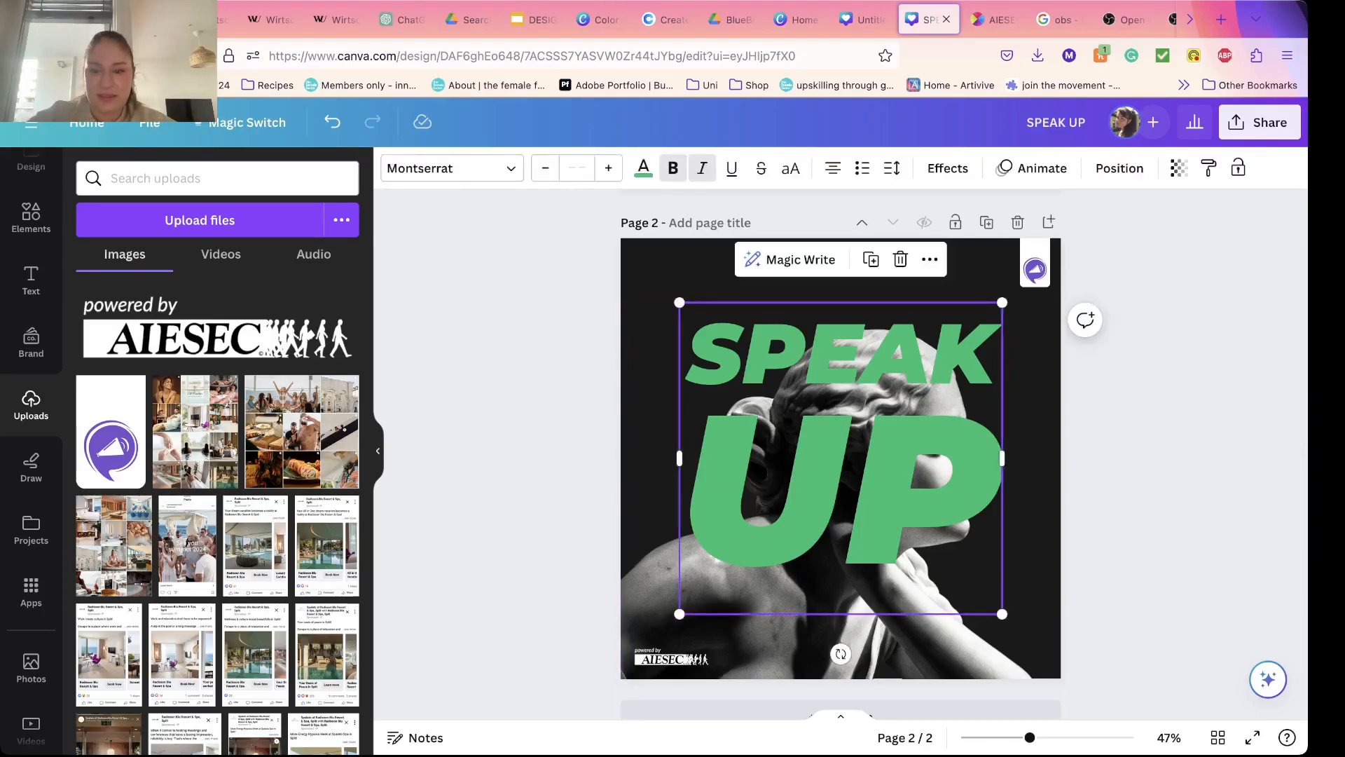
key(super+bracketleft)
key(super+bracketright)
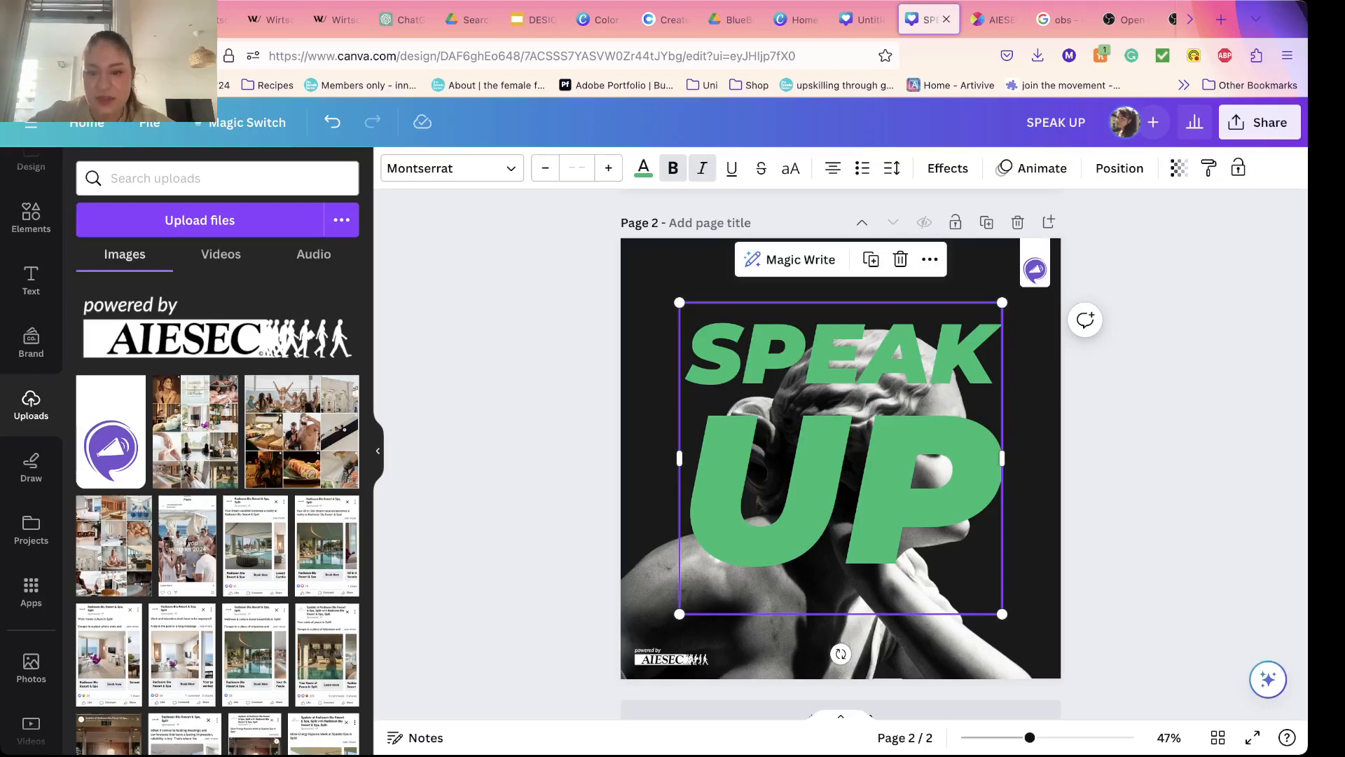
key(super+bracketleft)
Step: Paste a copy of the SPEAK UP text in front of the statue and place it exactly over the original at the page center
key(super+v)
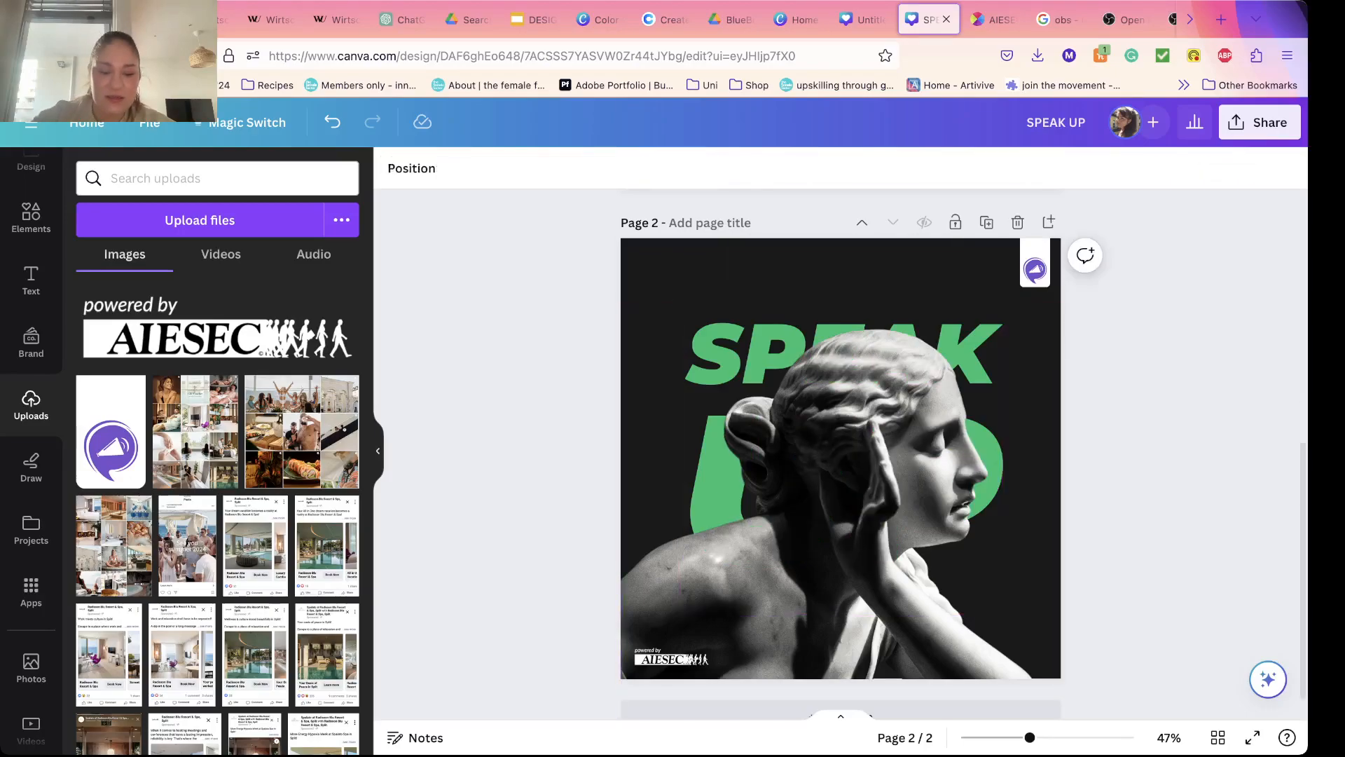
drag(847, 465, 841, 459)
click(1120, 168)
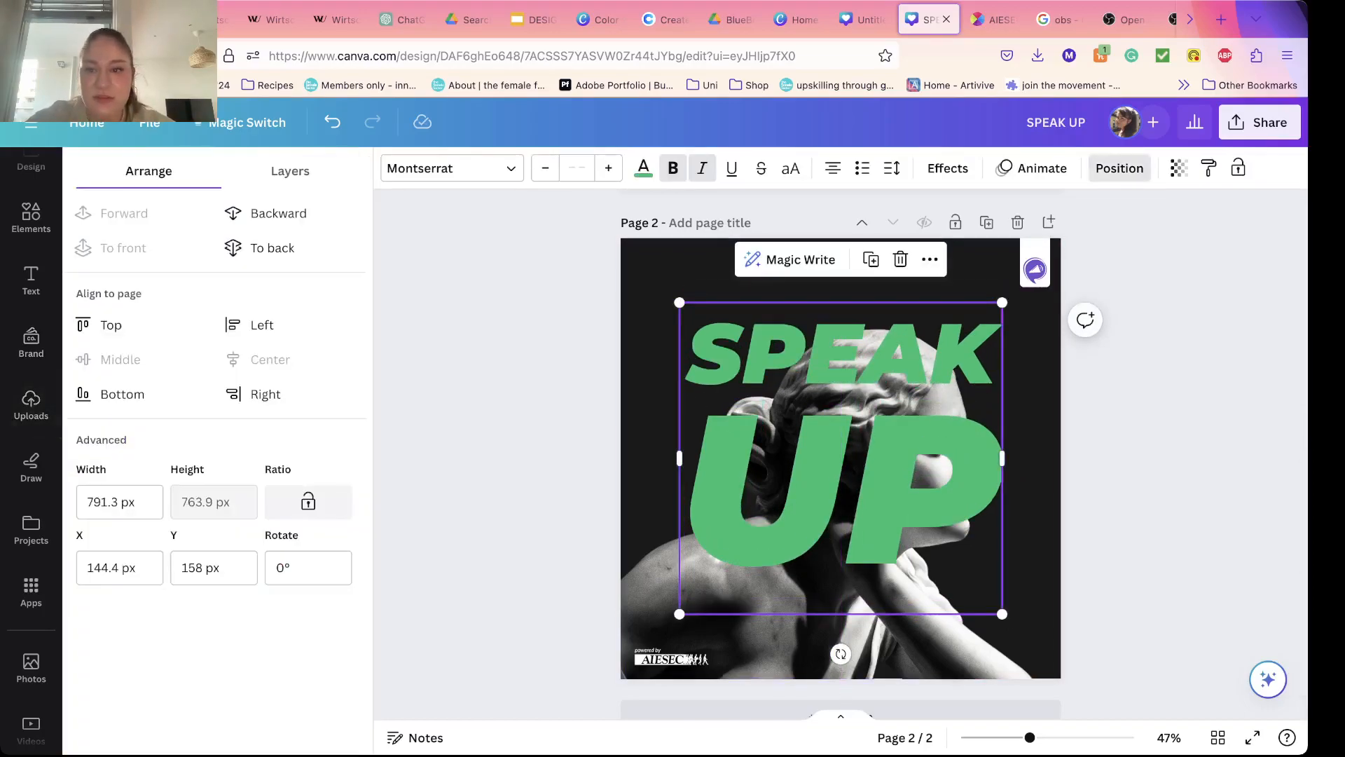
click(1120, 168)
Step: Apply the Hollow text effect to the front SPEAK UP copy with a thickness of 36
click(948, 169)
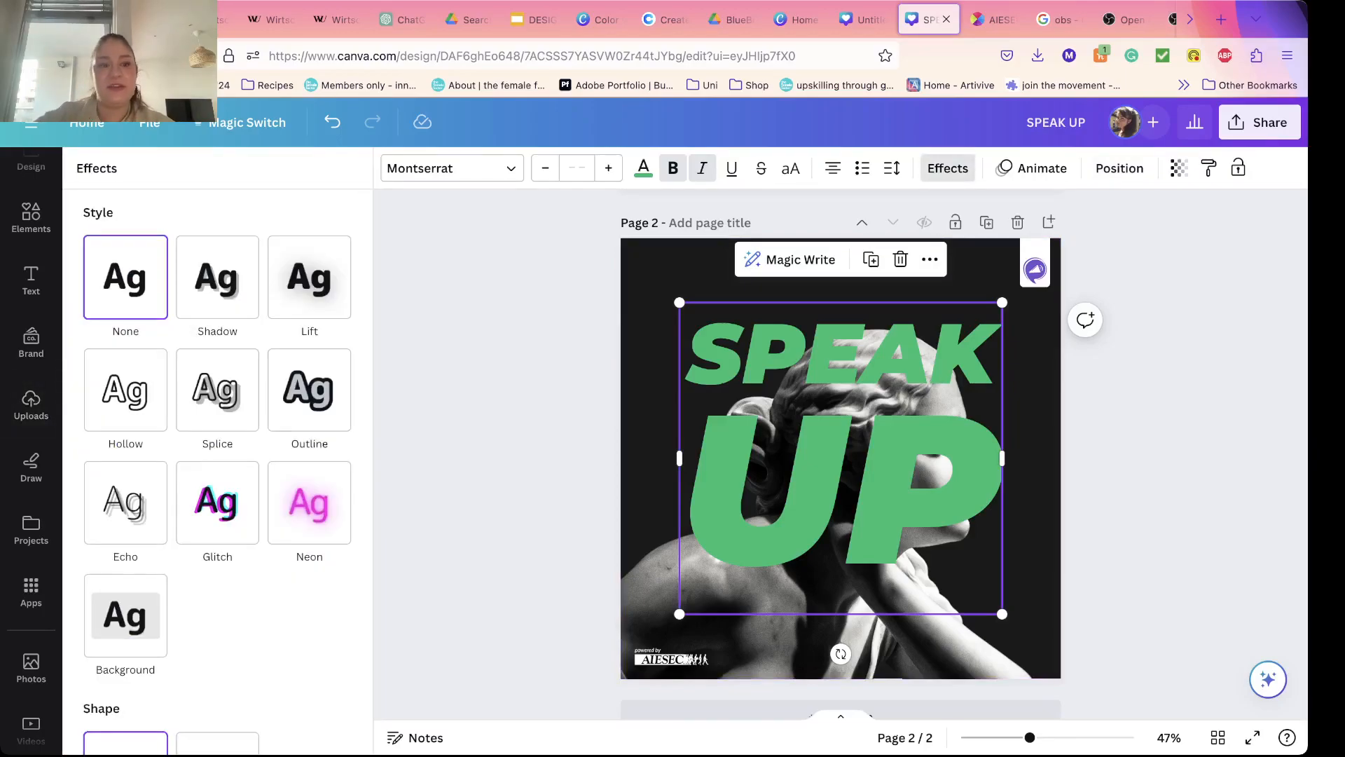
scroll(217, 455, down, 3)
scroll(217, 456, up, 3)
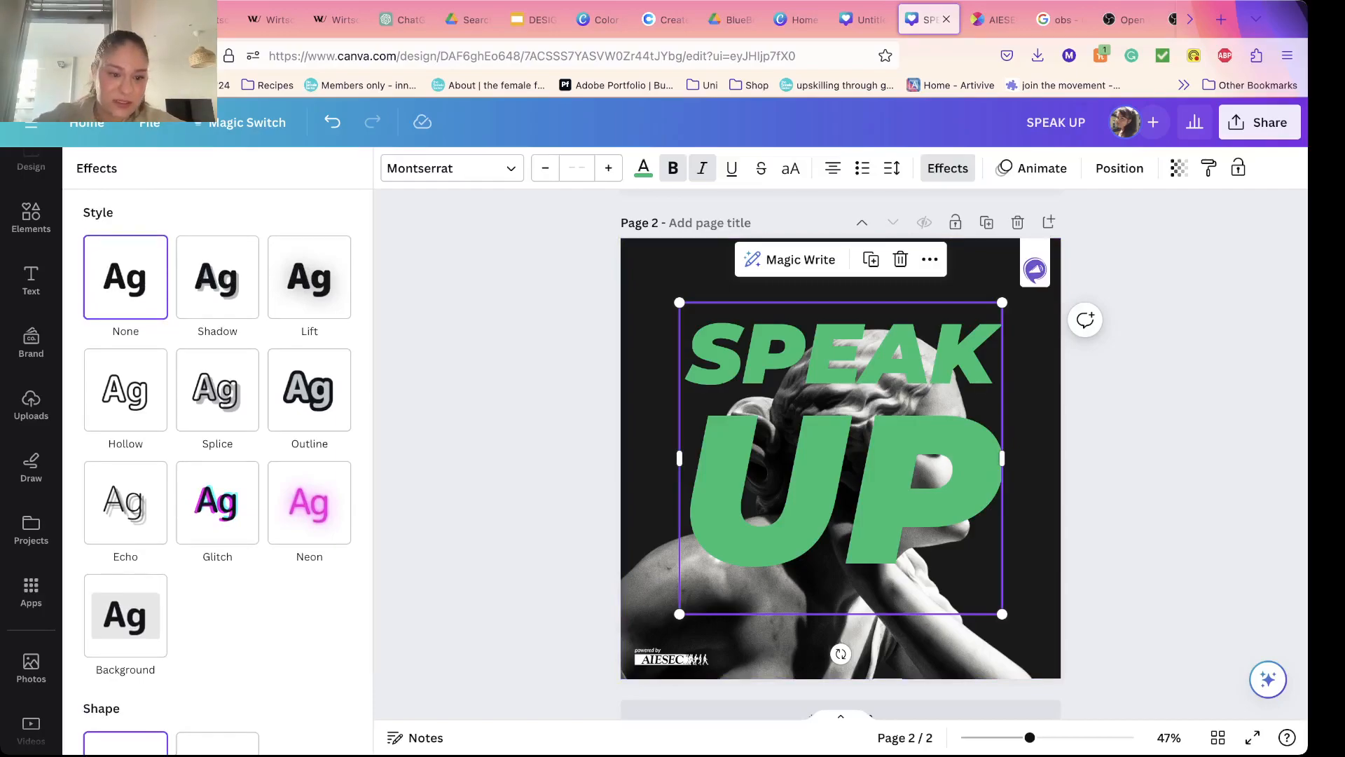
scroll(218, 455, down, 2)
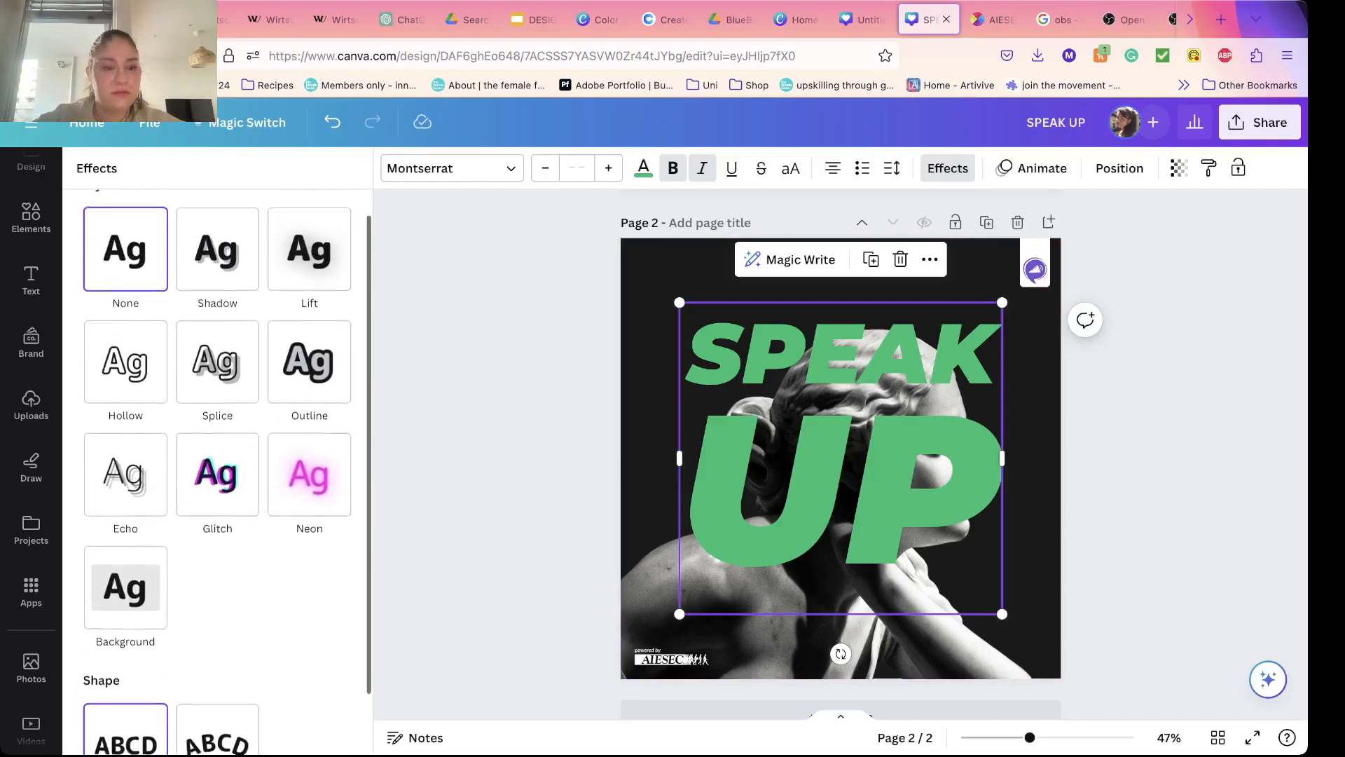
scroll(217, 456, up, 2)
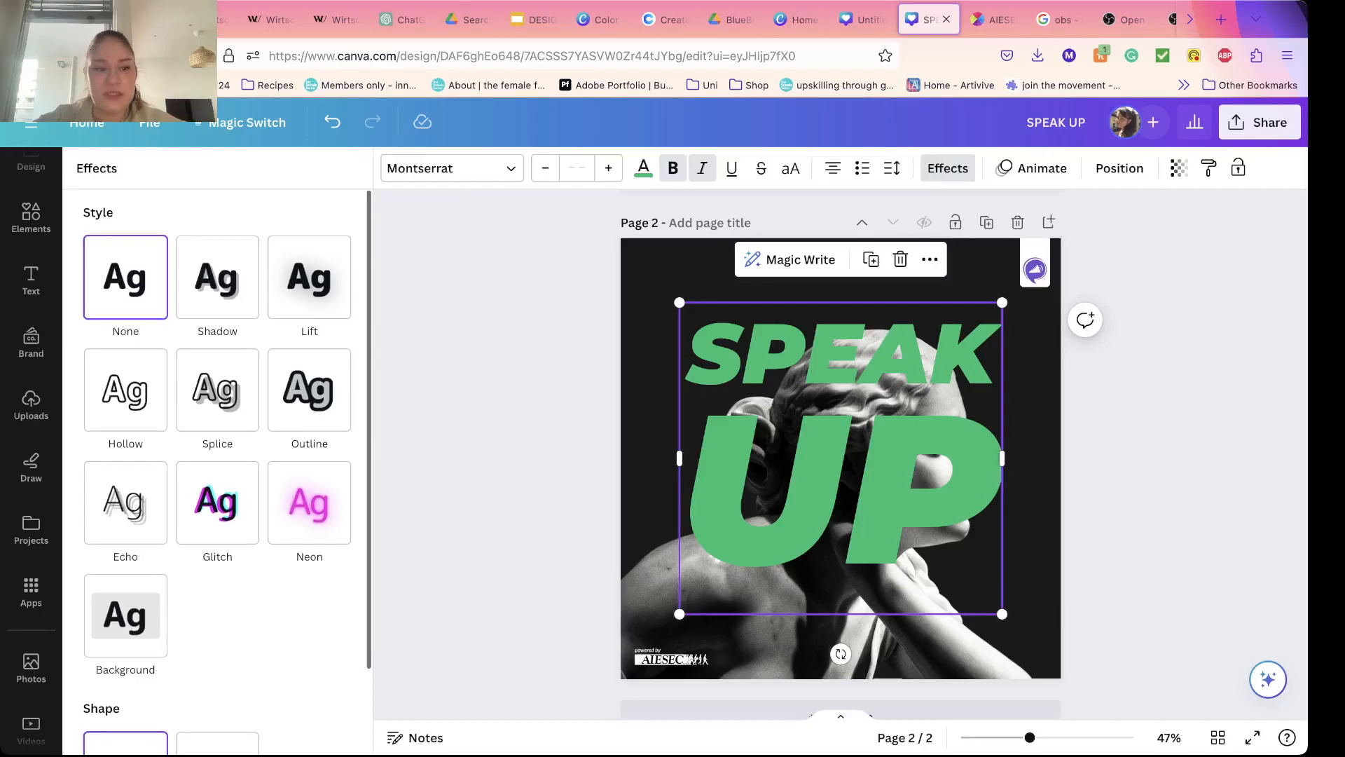
click(125, 389)
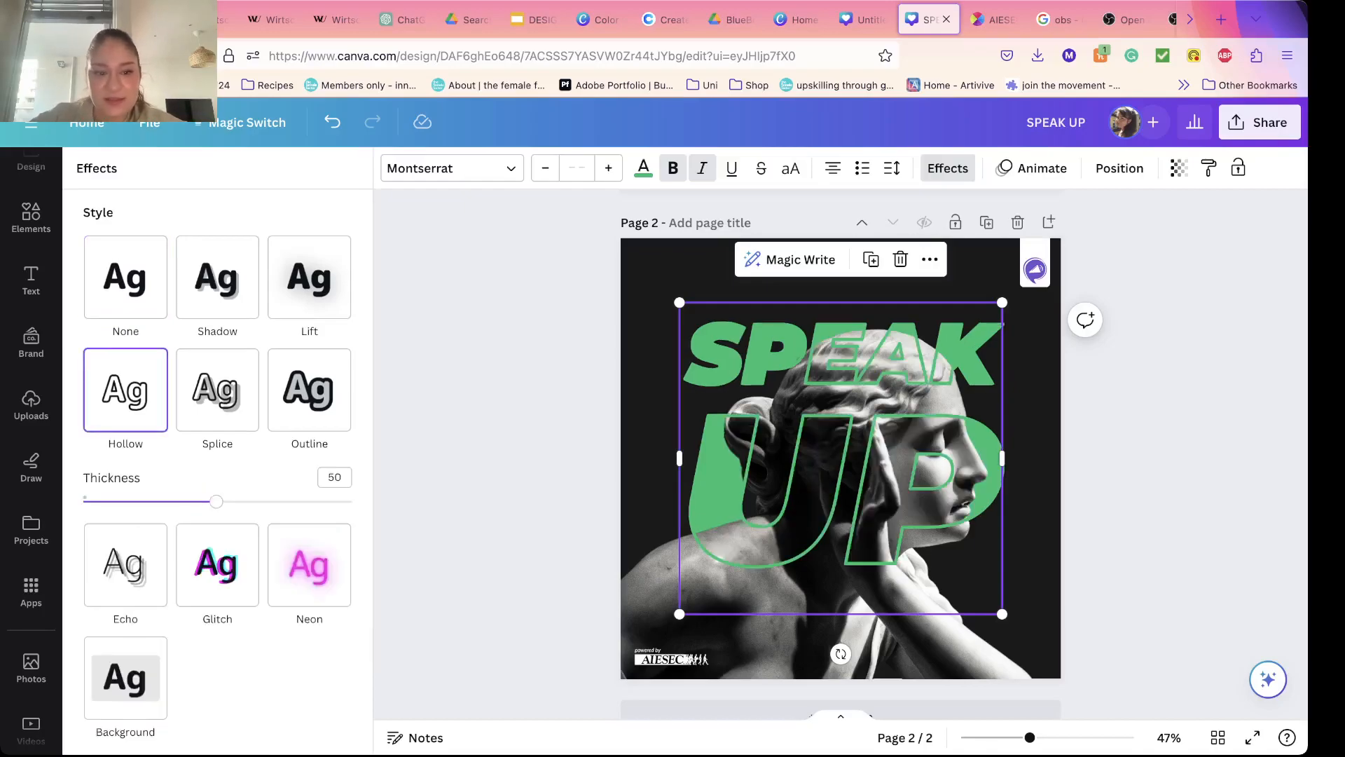
drag(216, 502, 178, 501)
click(496, 491)
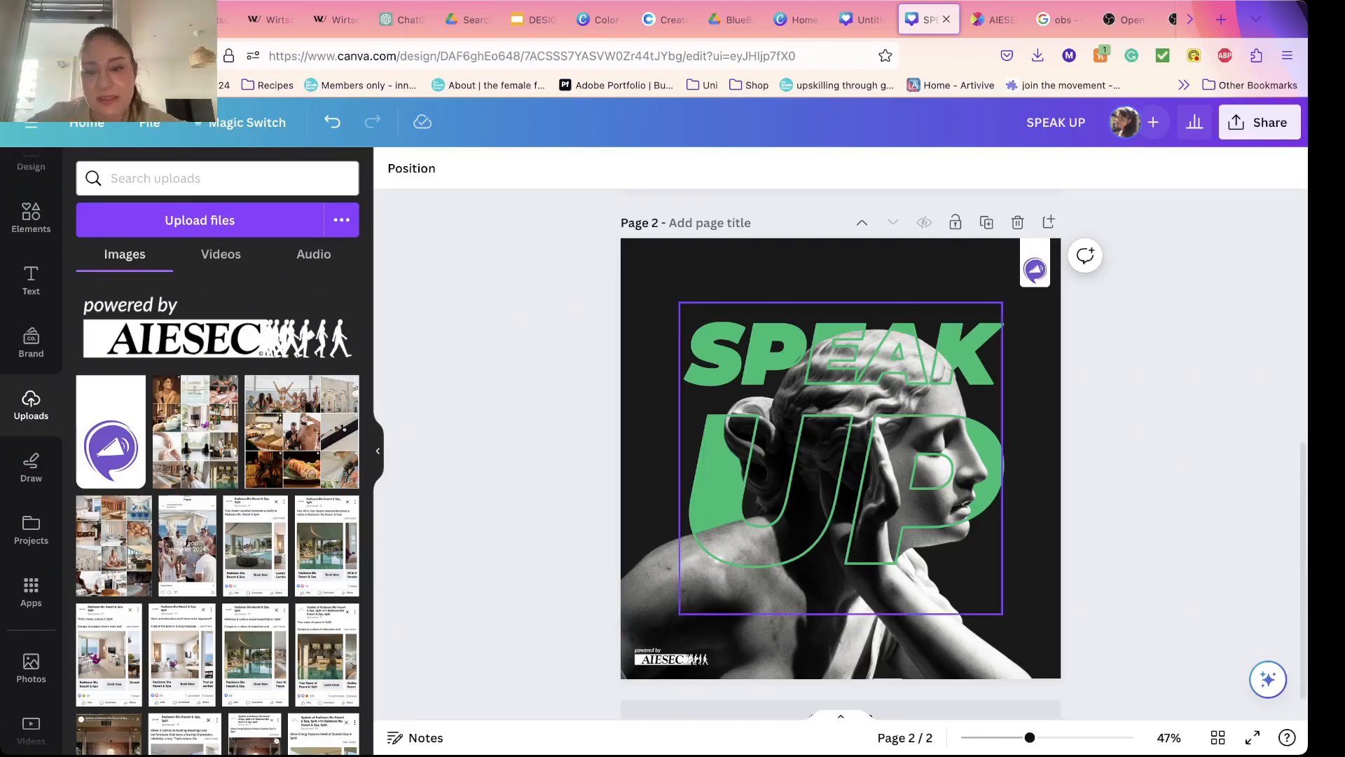
Step: Try the Neon, Outline, Lift and Shadow text effects on the front SPEAK UP copy
click(841, 459)
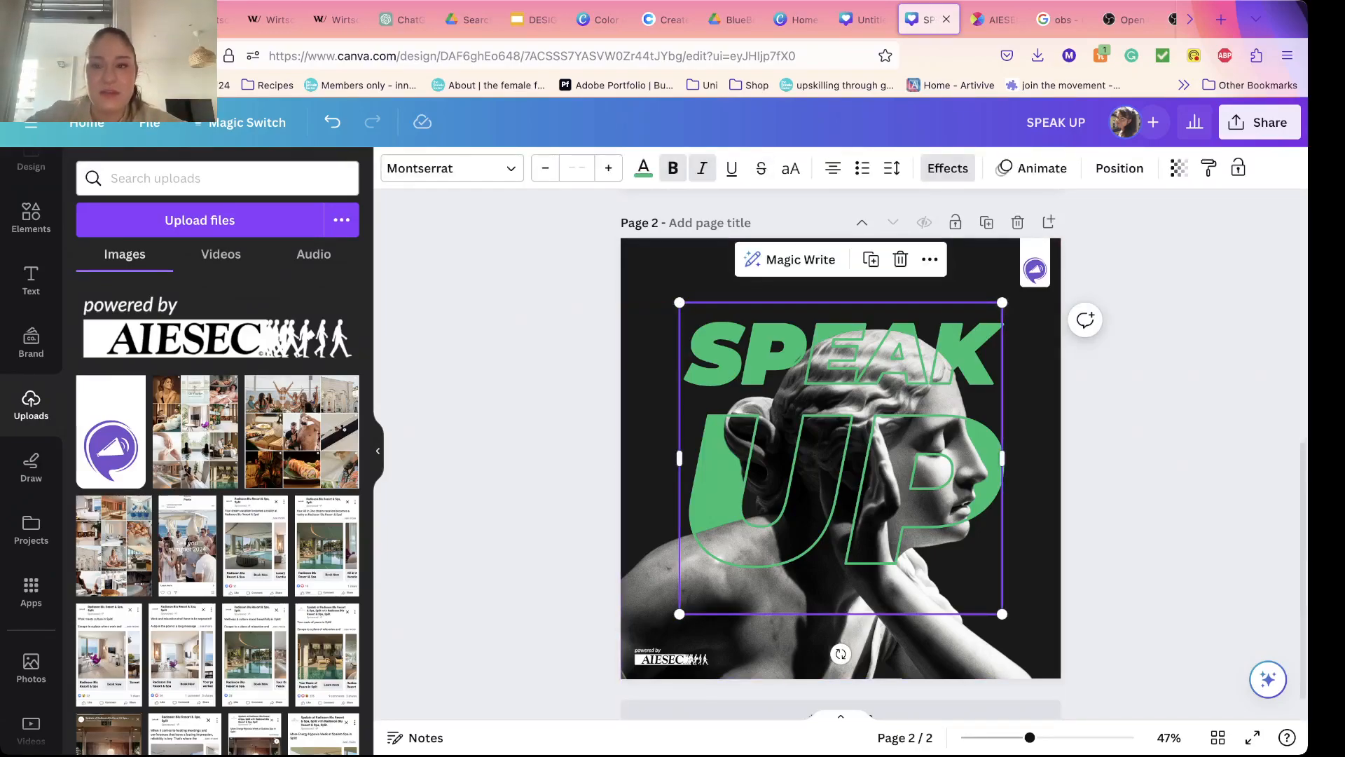
click(948, 169)
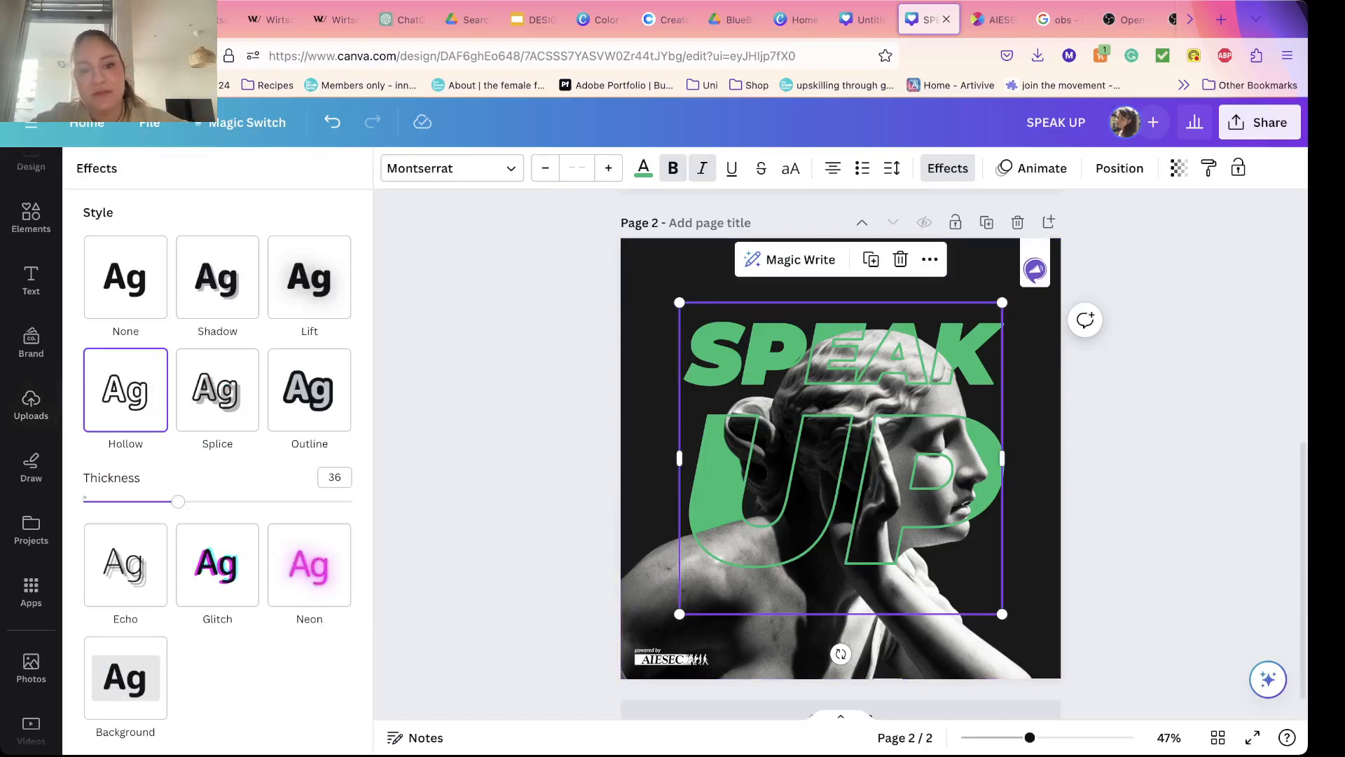
click(309, 564)
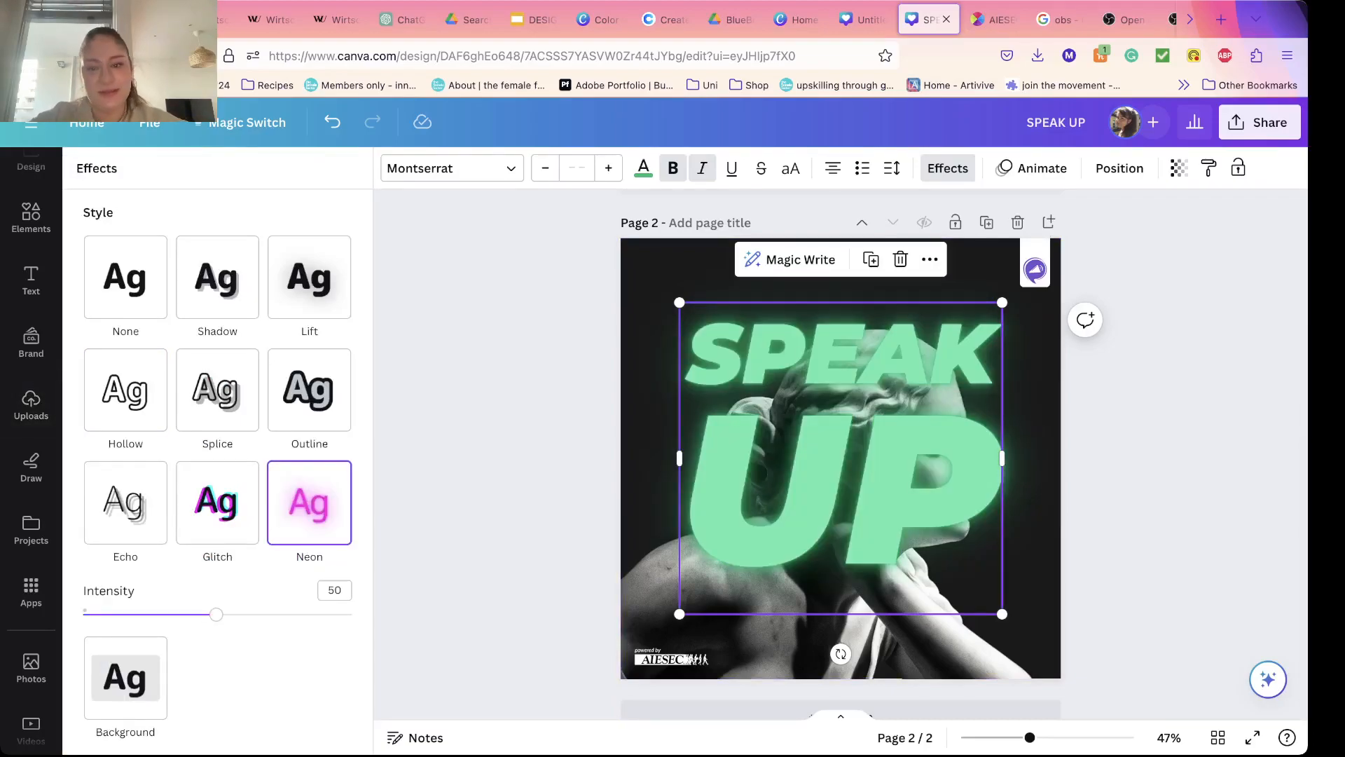
click(309, 389)
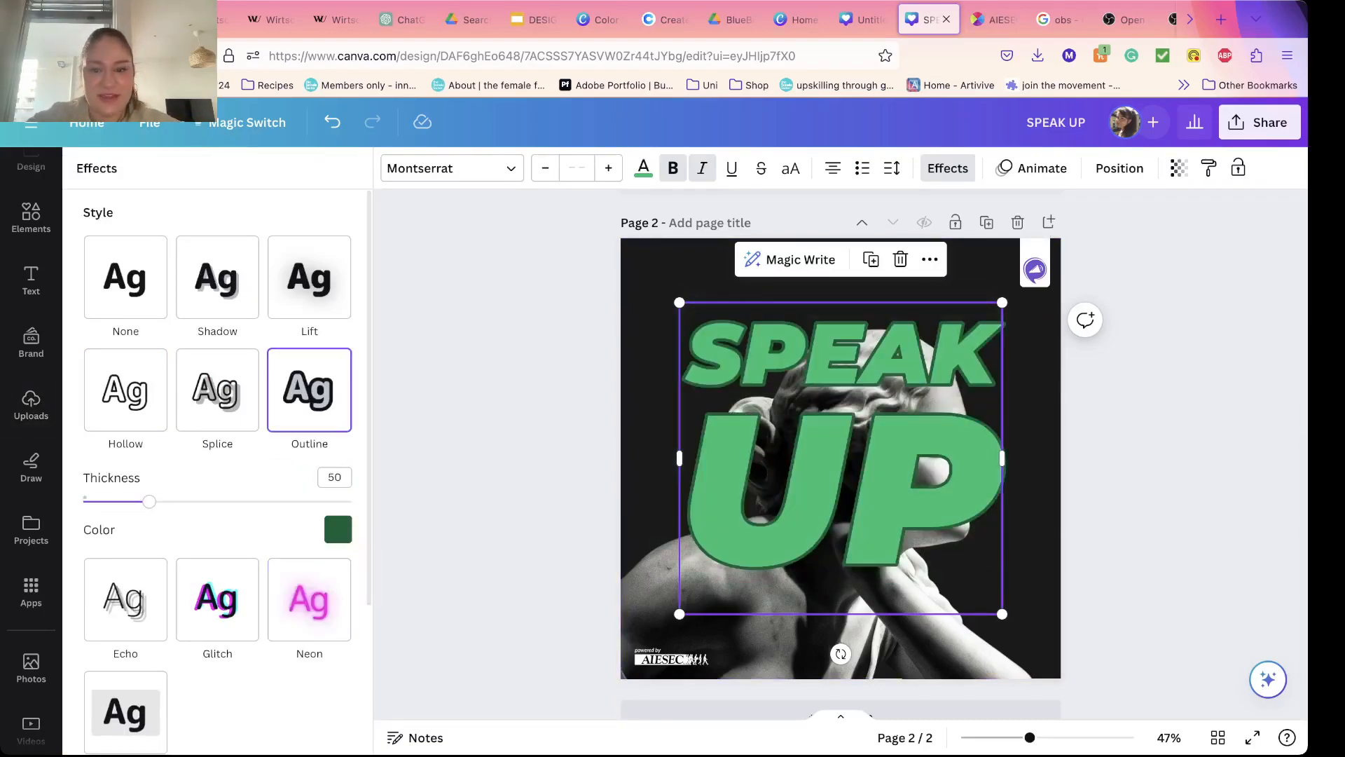
click(309, 278)
click(217, 277)
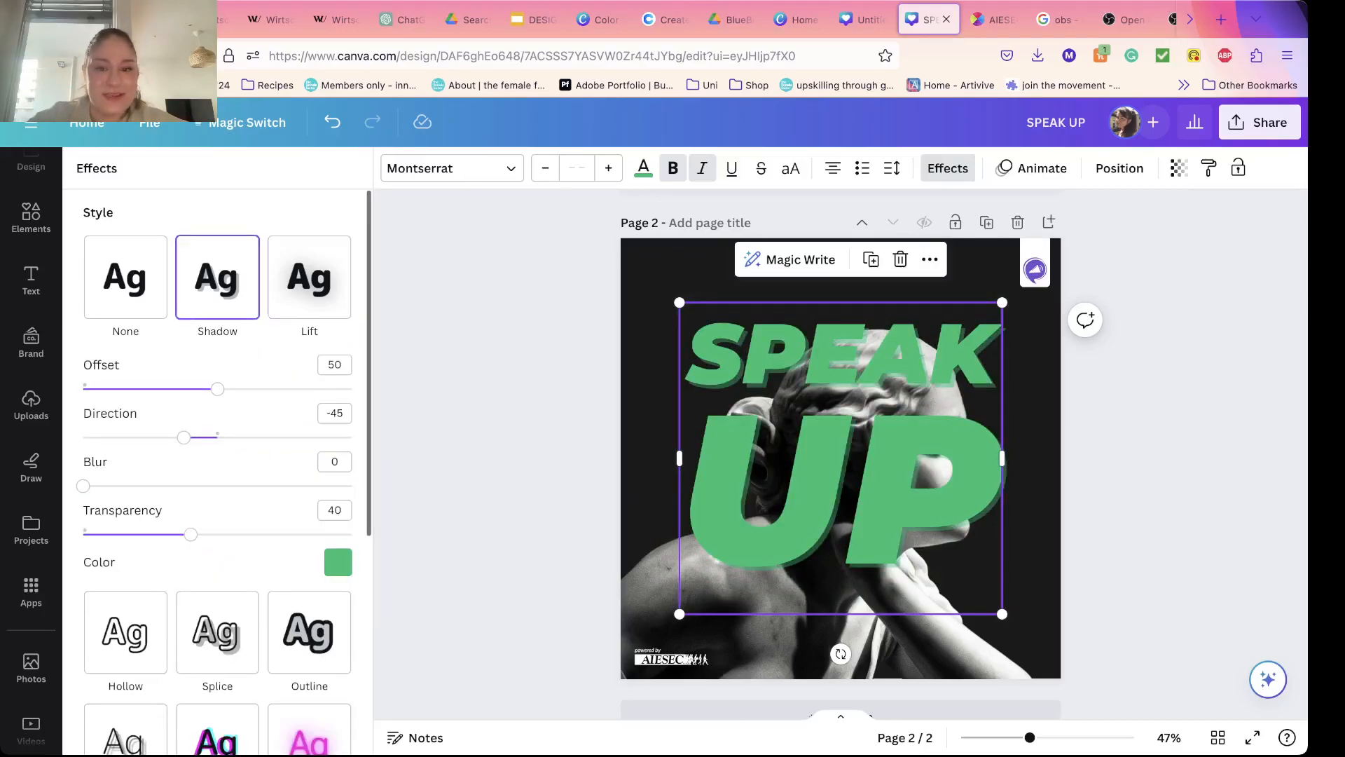
click(126, 277)
Step: Give the front SPEAK UP copy the Hollow text effect with a thickness of 38
click(125, 389)
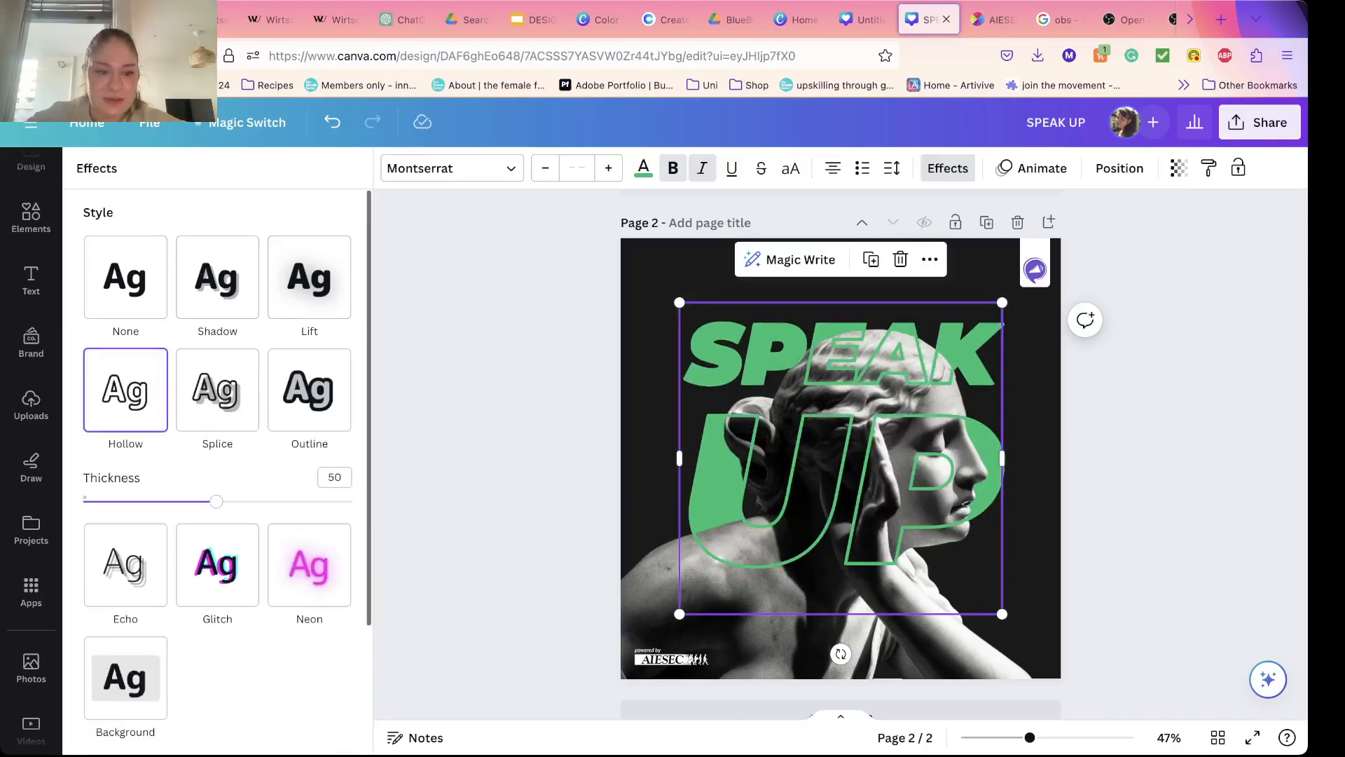
drag(216, 502, 183, 501)
click(948, 168)
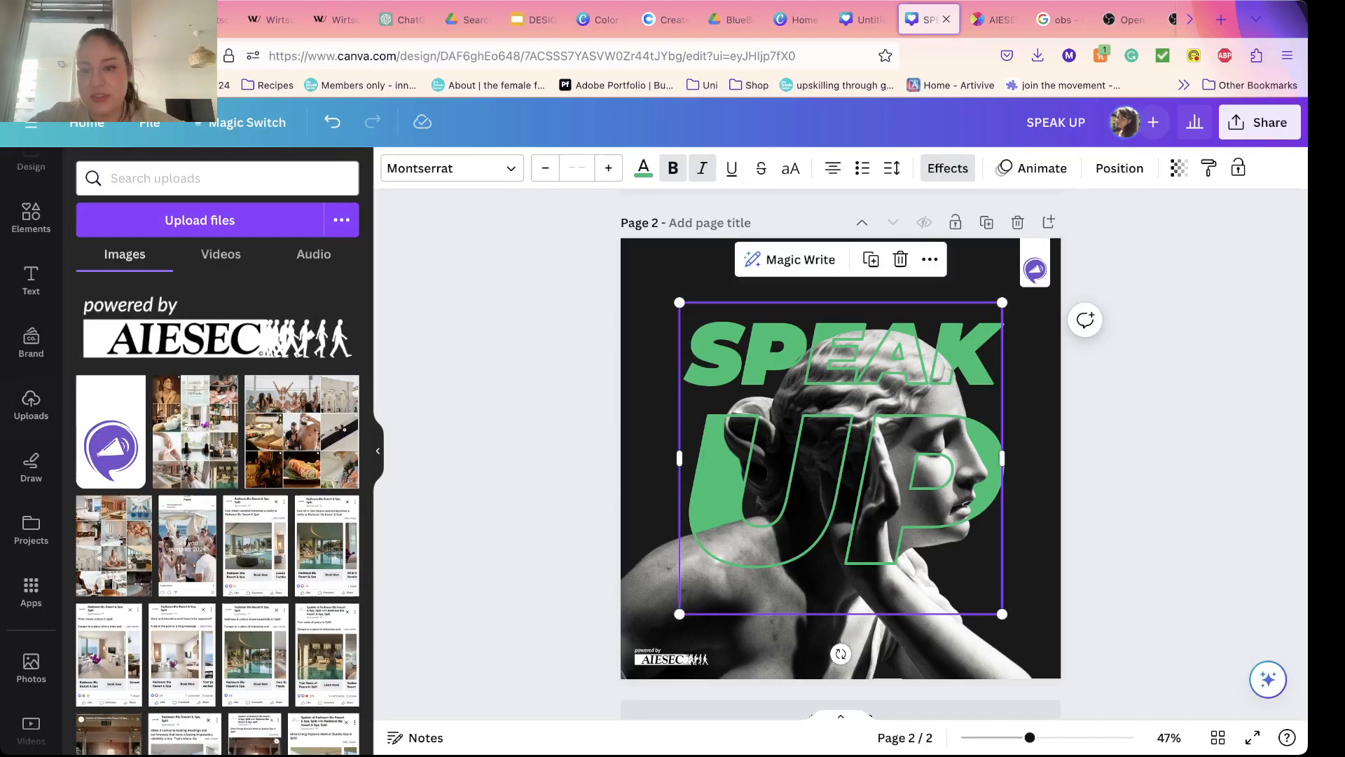
click(1149, 435)
Step: Duplicate the hollow SPEAK UP text over the original and turn the copy into a Neon glow behind the statue
click(841, 458)
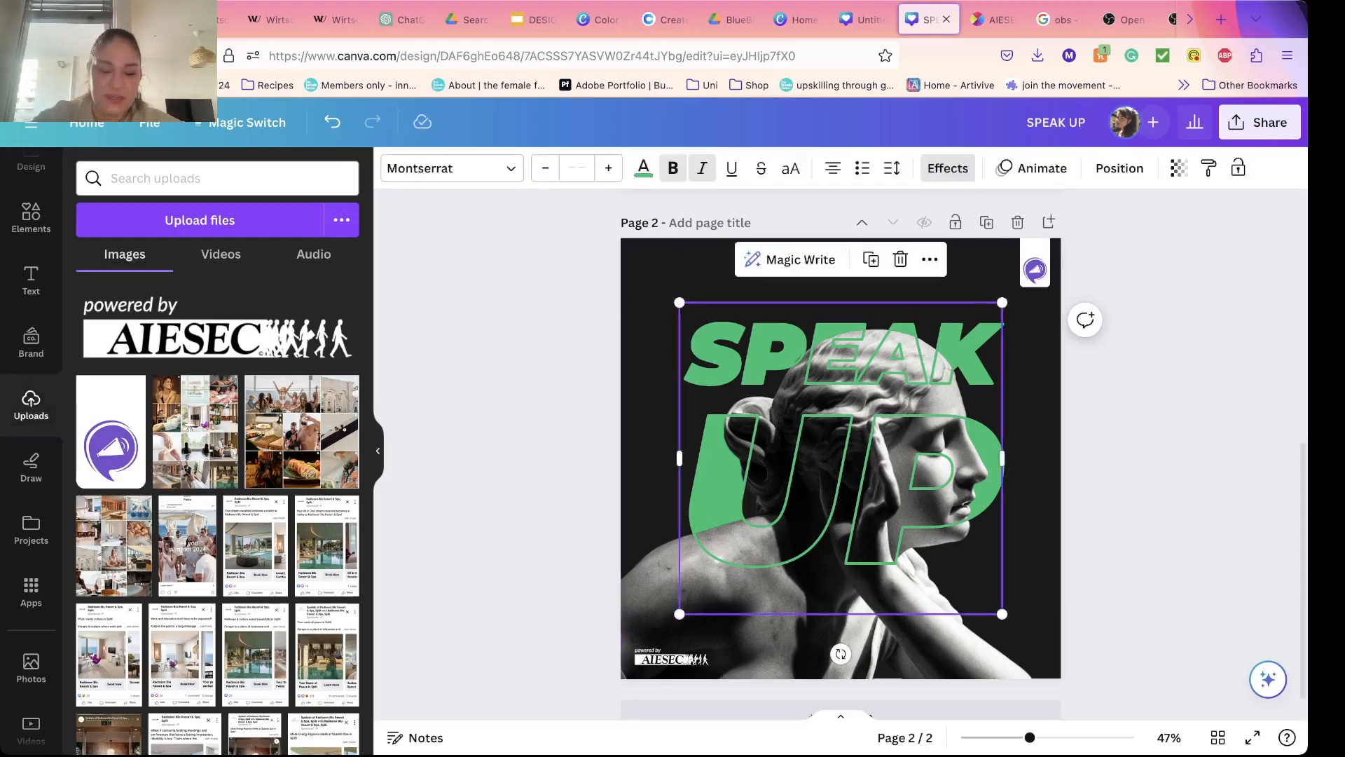
key(super+d)
drag(848, 465, 841, 460)
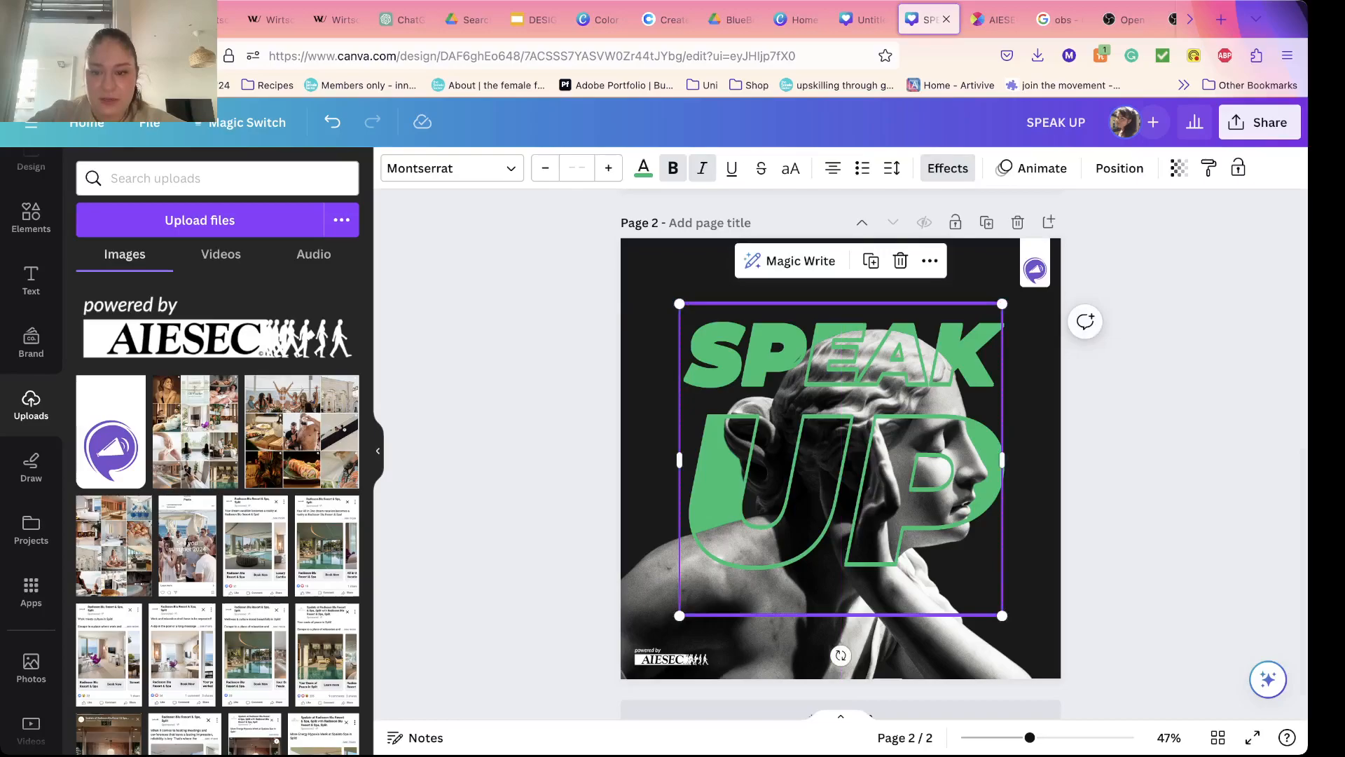
click(948, 168)
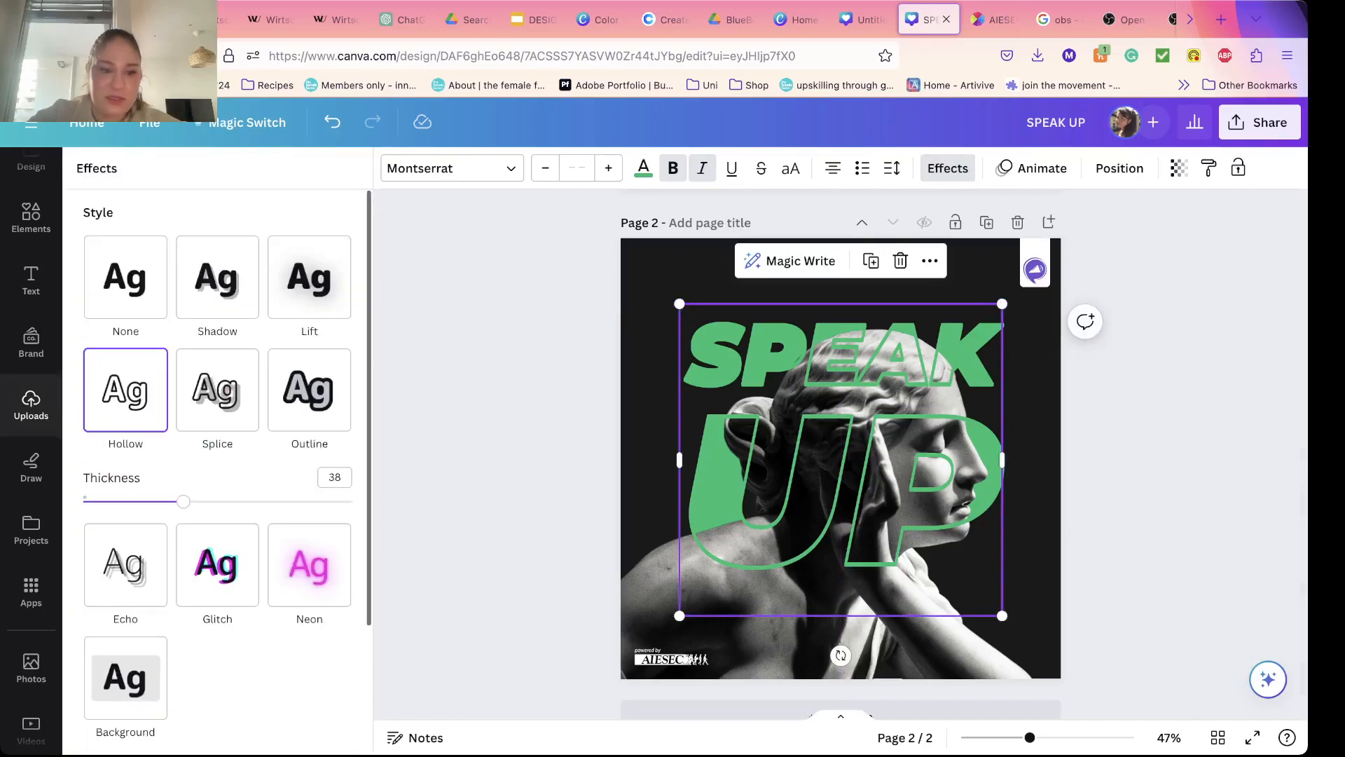
click(309, 502)
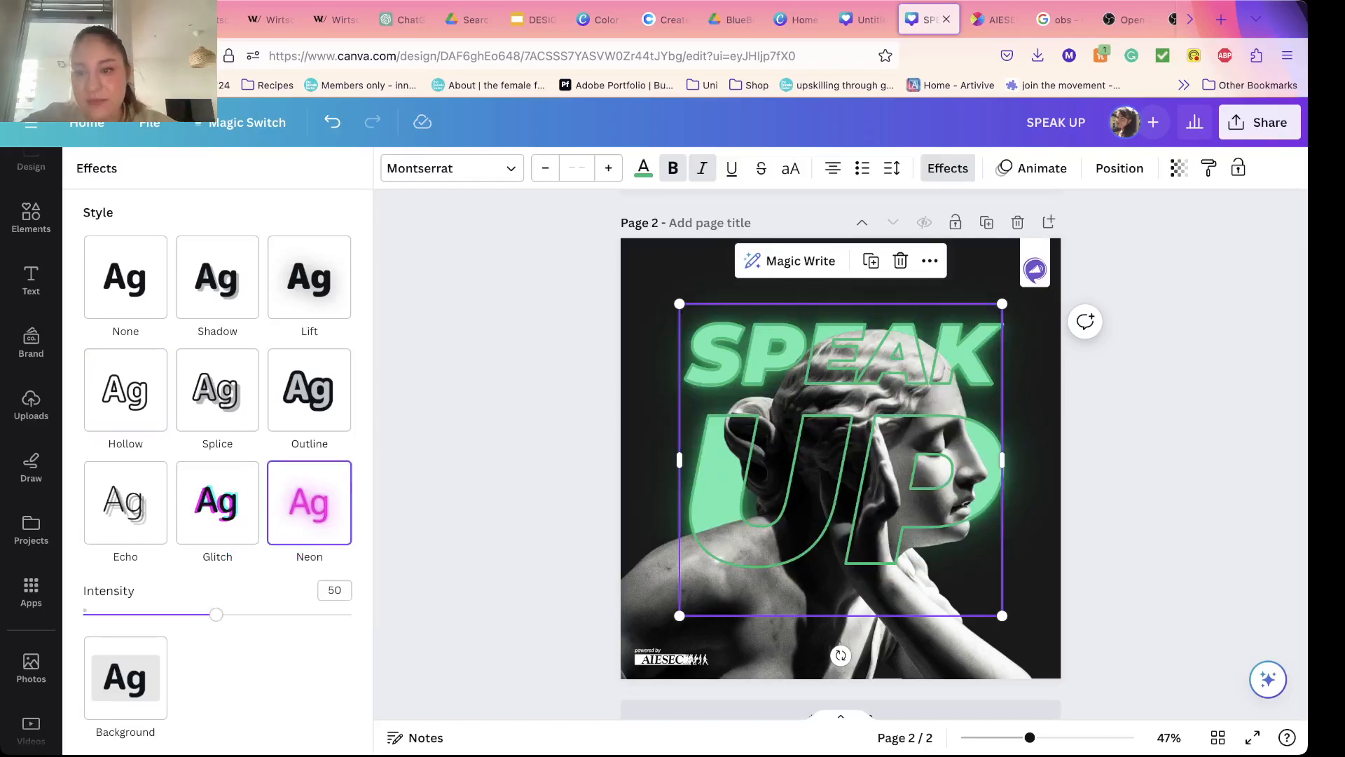
click(499, 455)
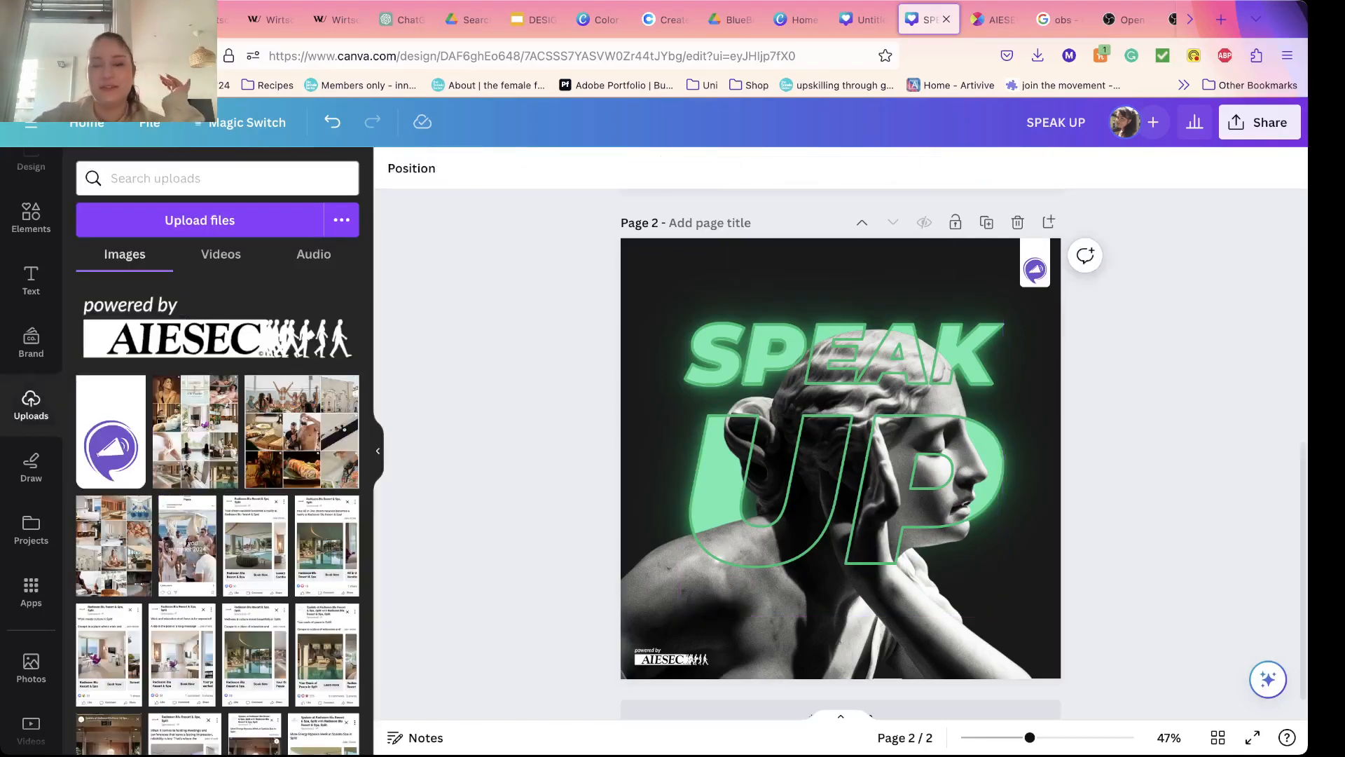
Step: Inspect the neon design up close and undo the layer change that put the glowing copy behind the statue
scroll(838, 469, up, 5)
scroll(690, 480, up, 3)
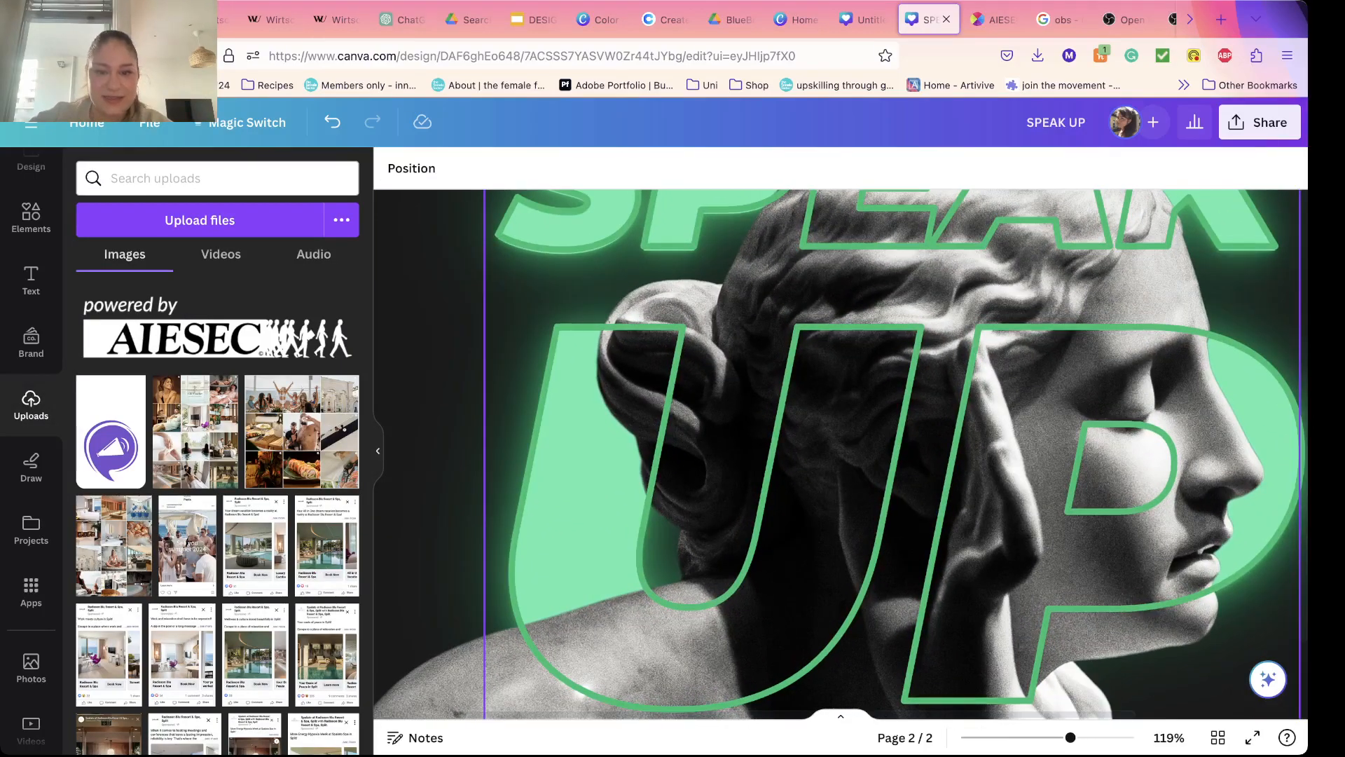
scroll(838, 455, down, 3)
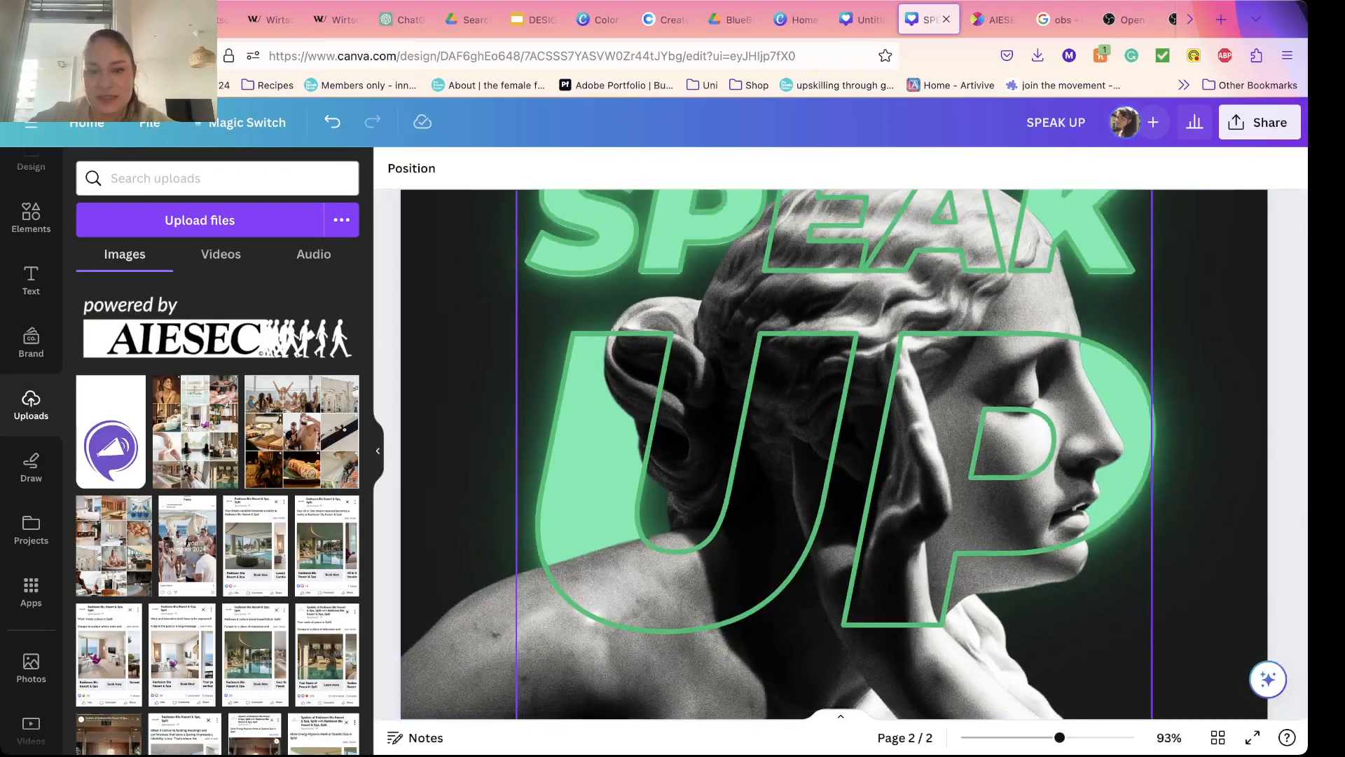
scroll(840, 454, down, 3)
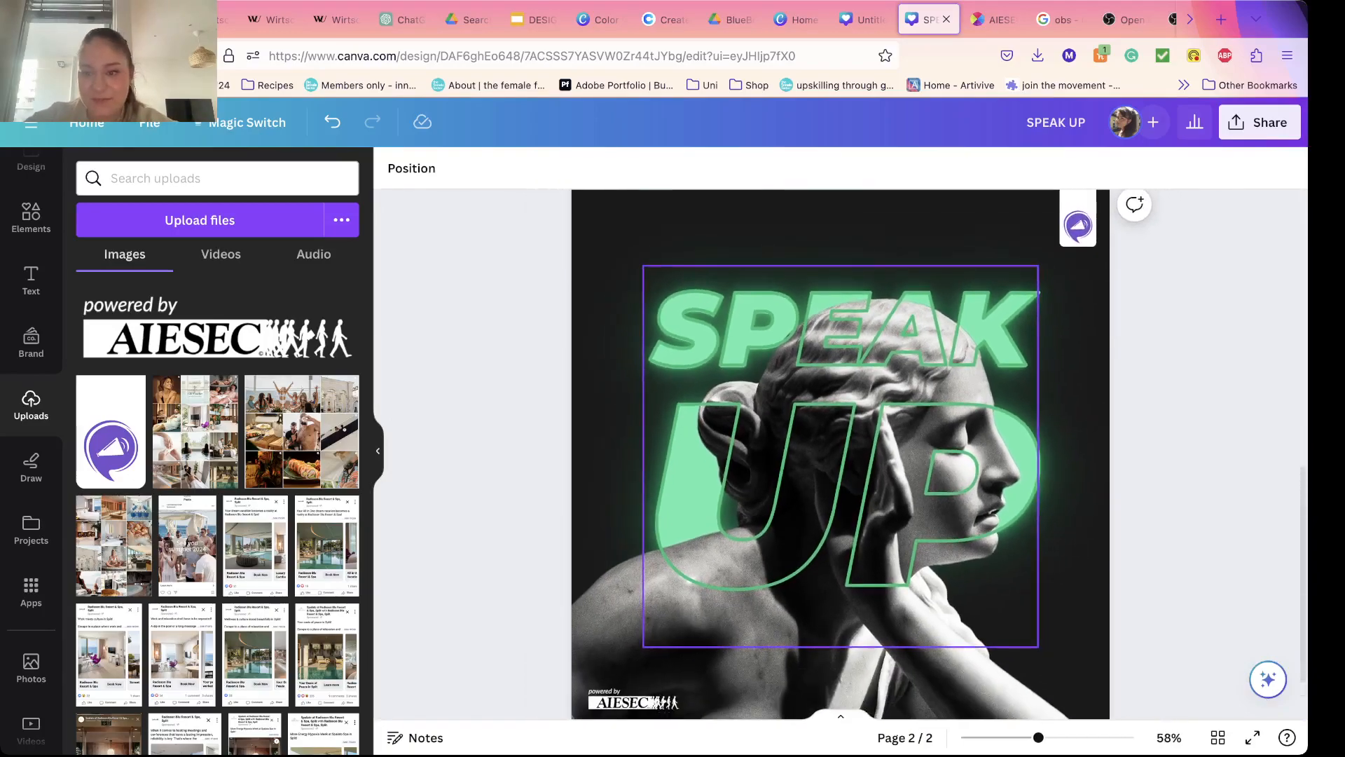
scroll(841, 454, down, 1)
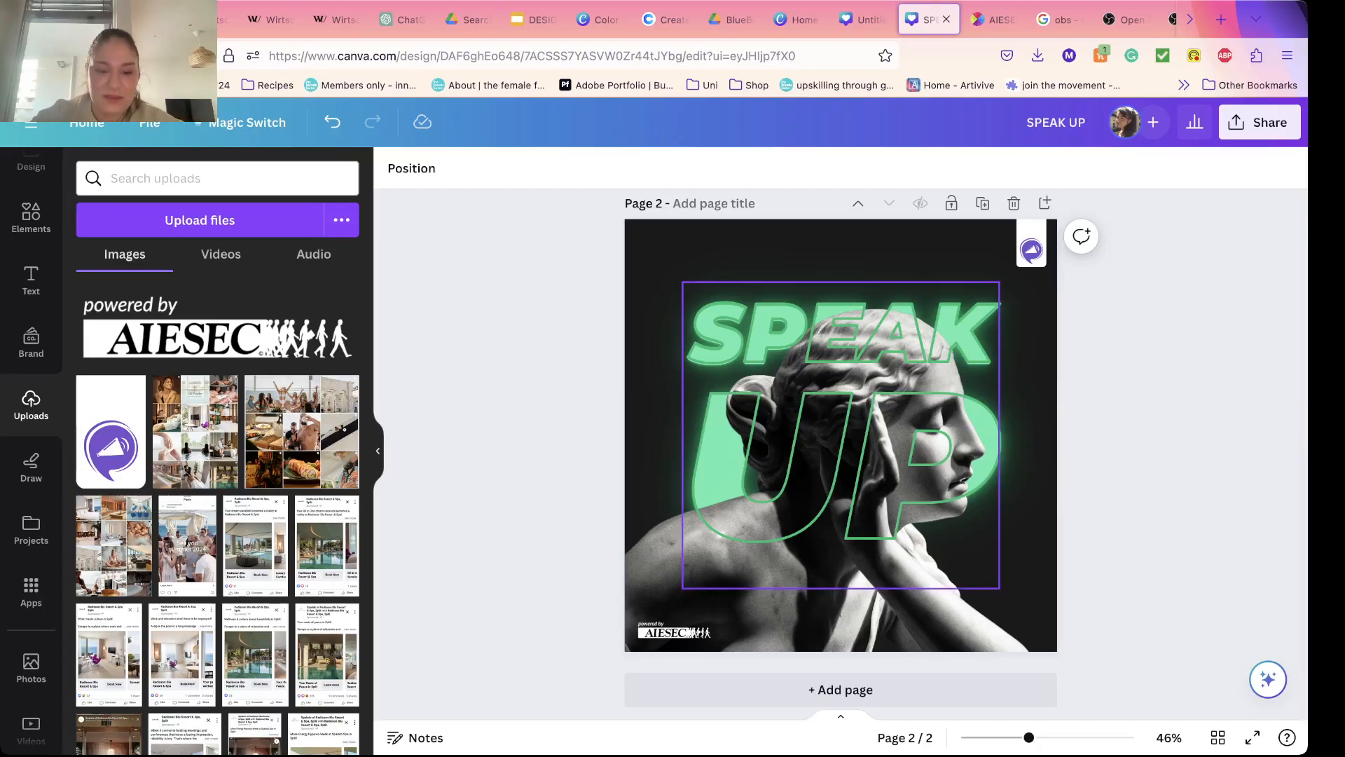
key(super+z)
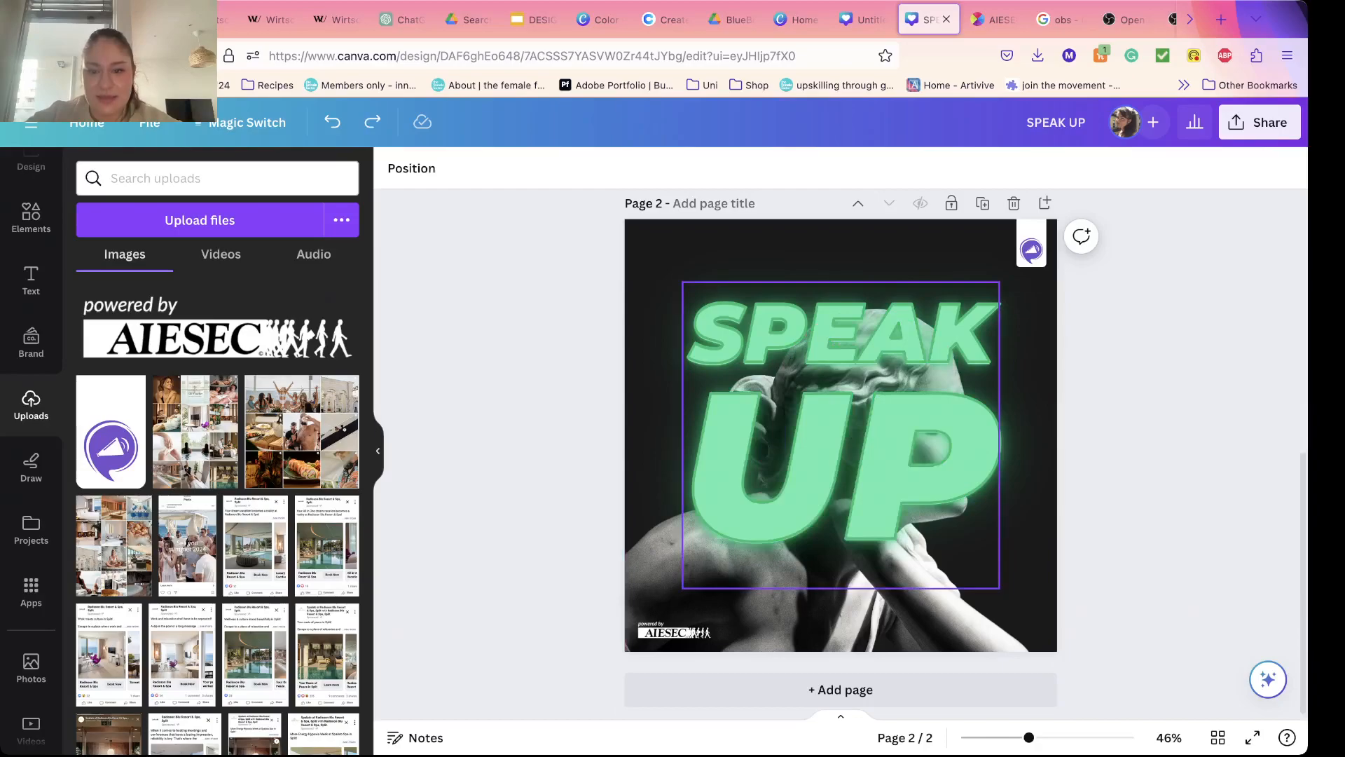
click(841, 436)
key(Escape)
scroll(840, 436, up, 2)
scroll(841, 436, down, 1)
Step: Nudge the neon SPEAK UP text down and to the right until it sits at the exact page center
click(841, 491)
key(Down)
key(Down)
key(Right)
key(Right)
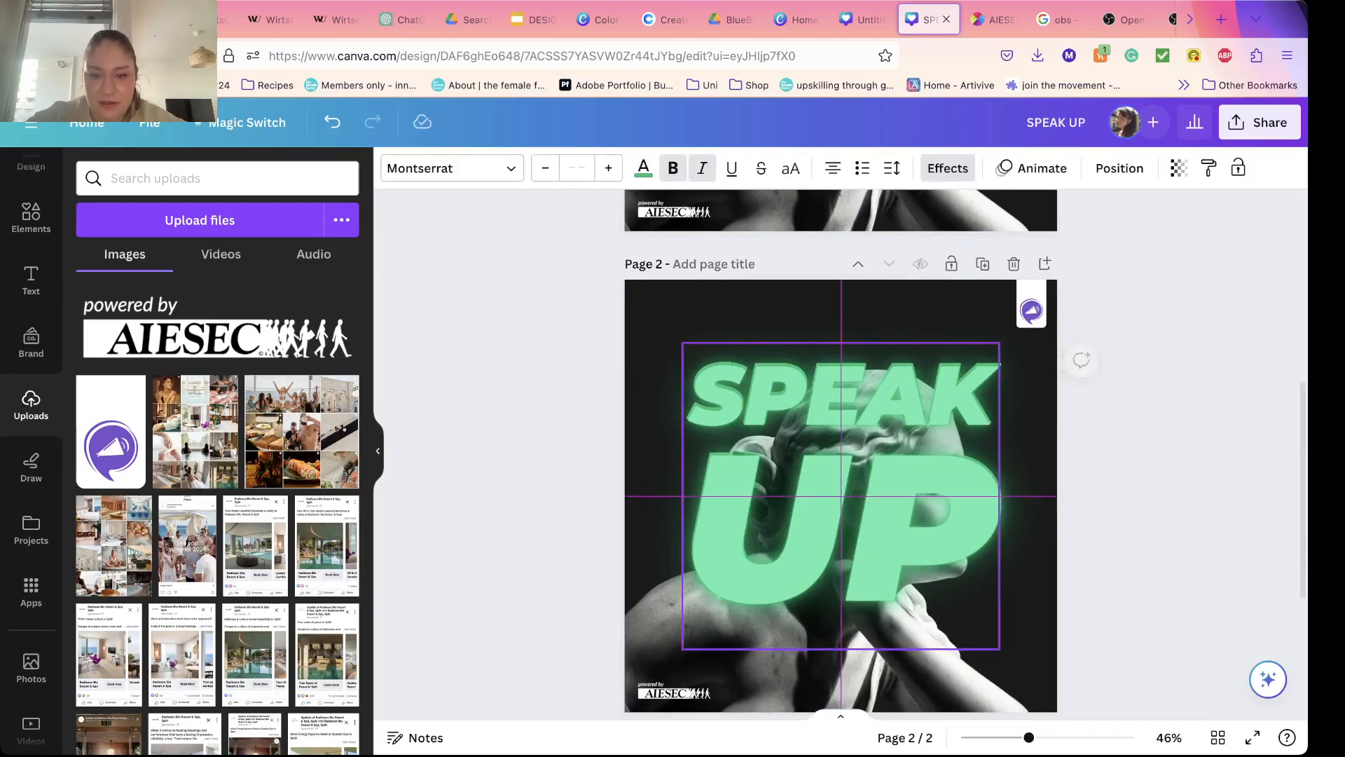
click(1120, 168)
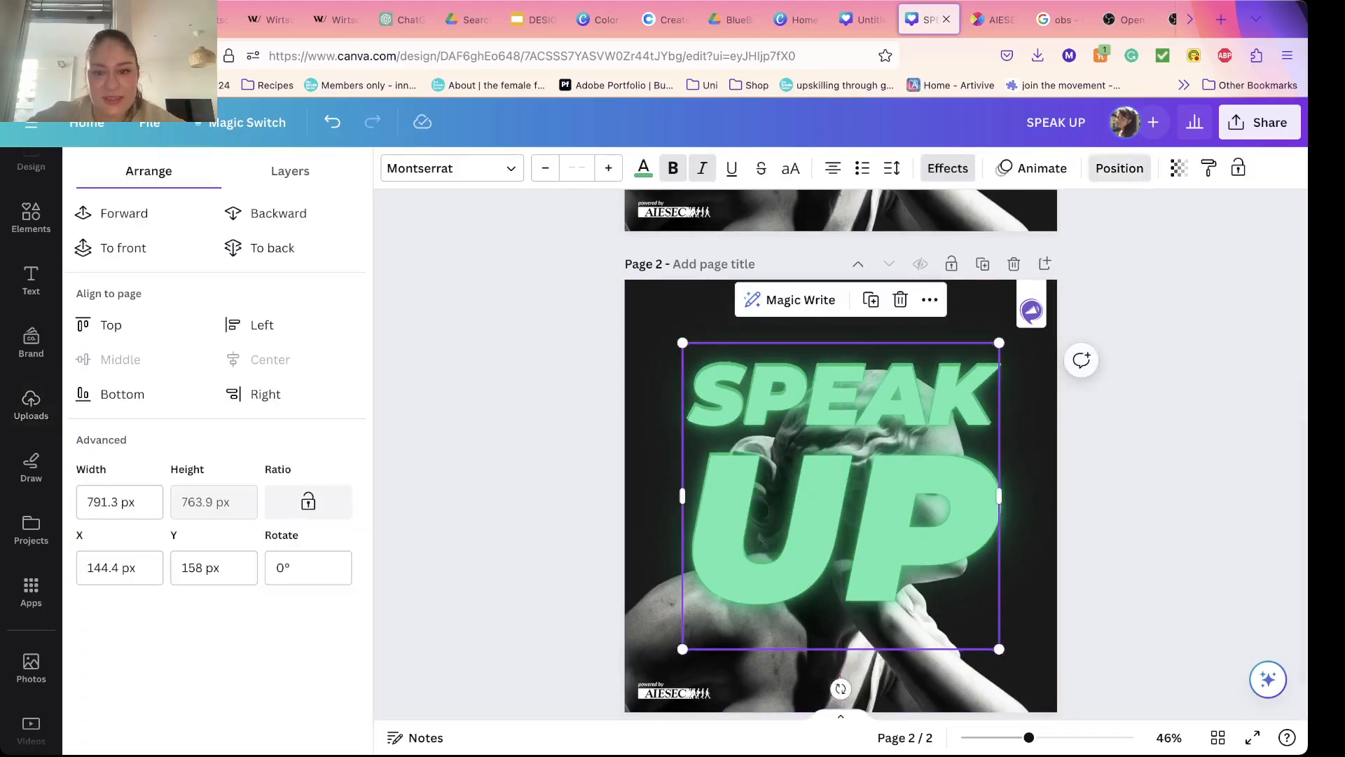
click(1120, 168)
Step: Send the neon SPEAK UP text backward behind the statue and try placing it at the very back
right_click(730, 491)
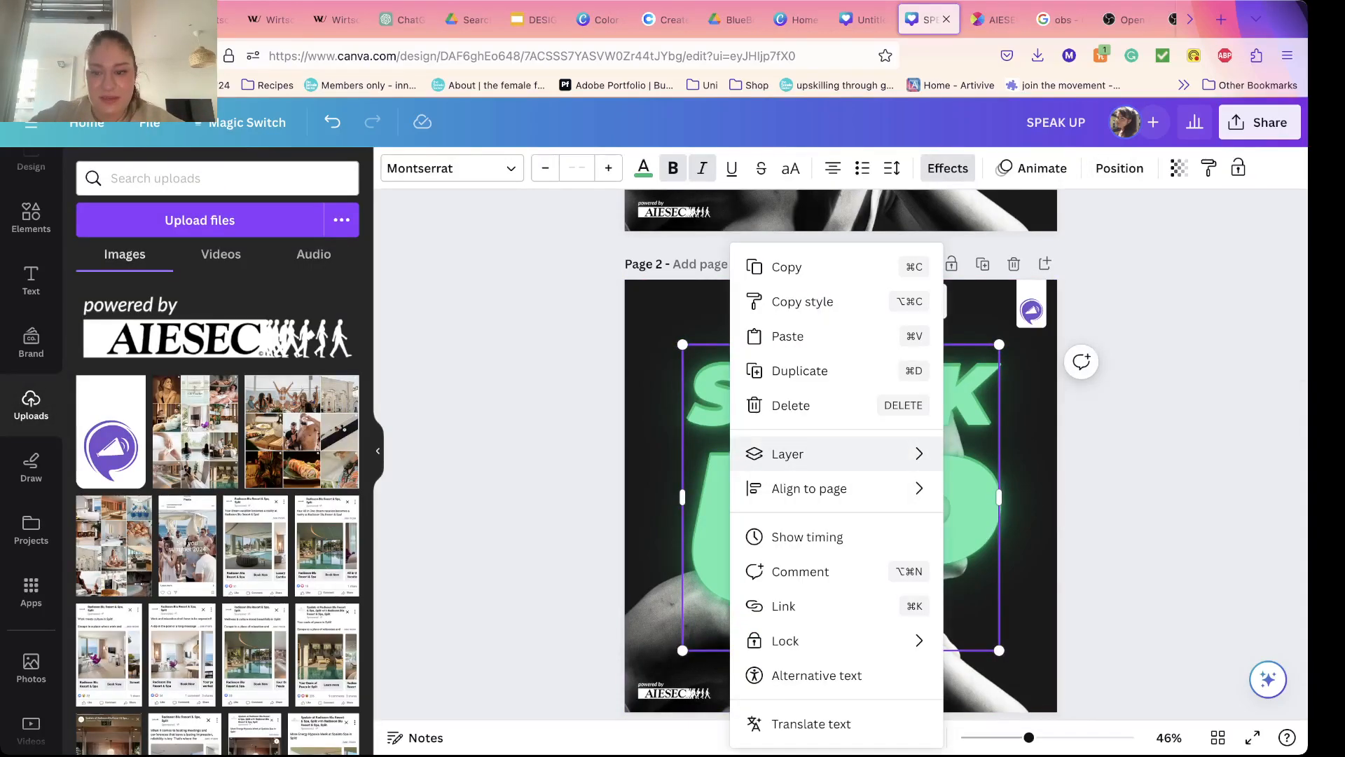
mouse_move(788, 453)
click(1030, 522)
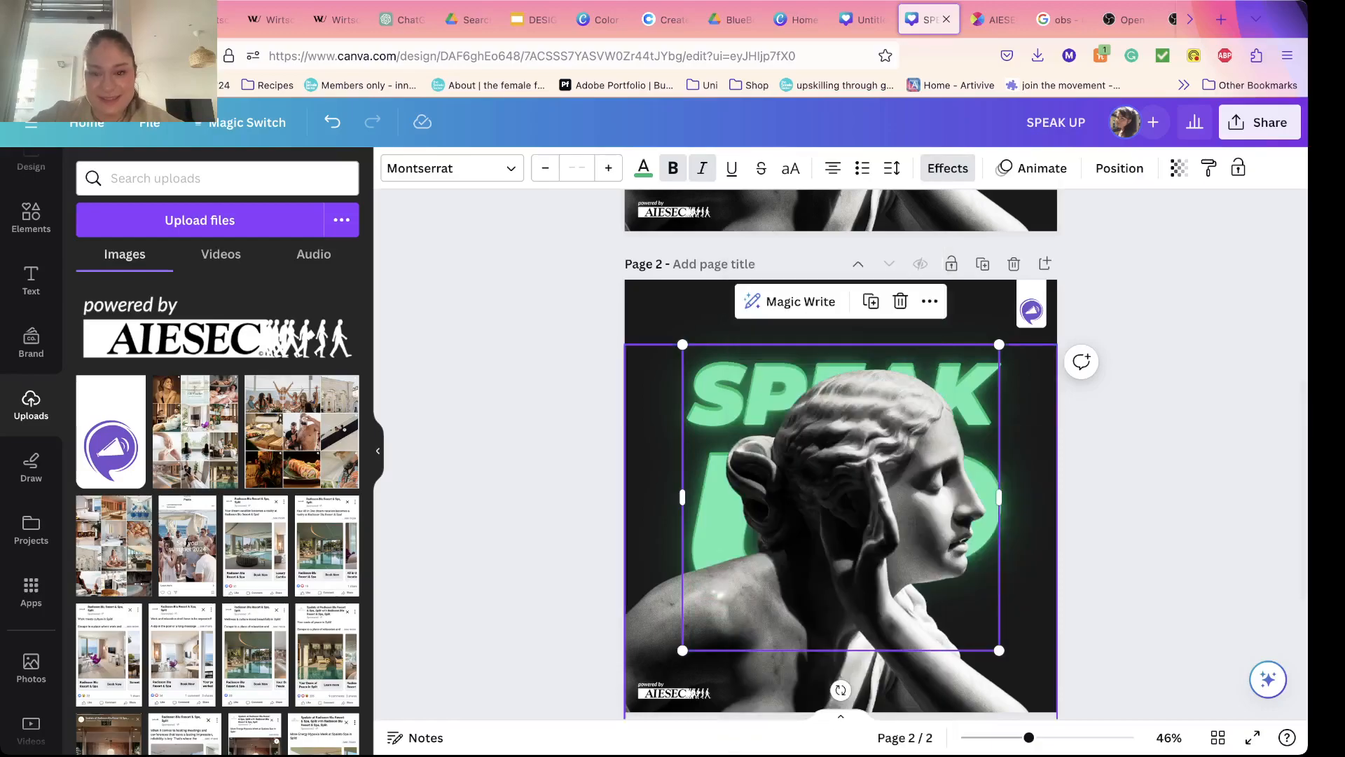
right_click(709, 489)
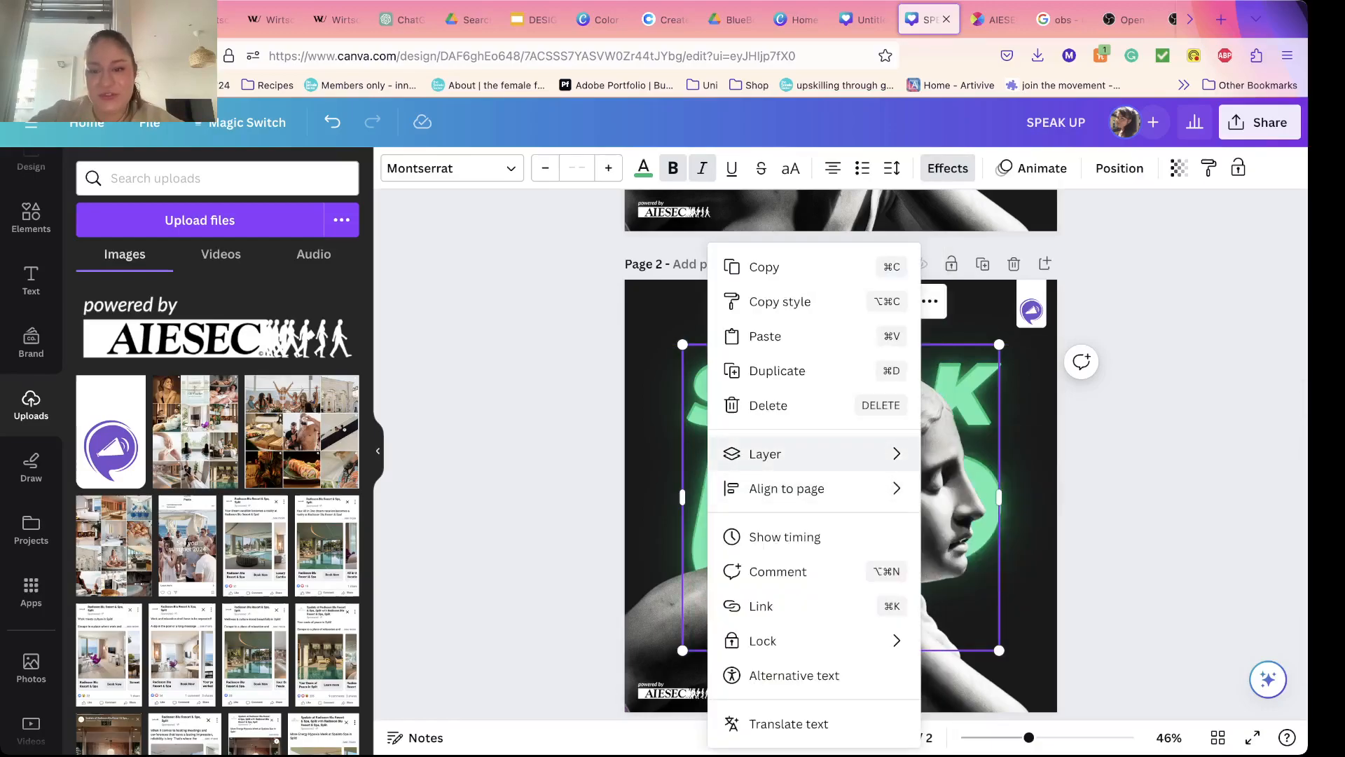
mouse_move(787, 454)
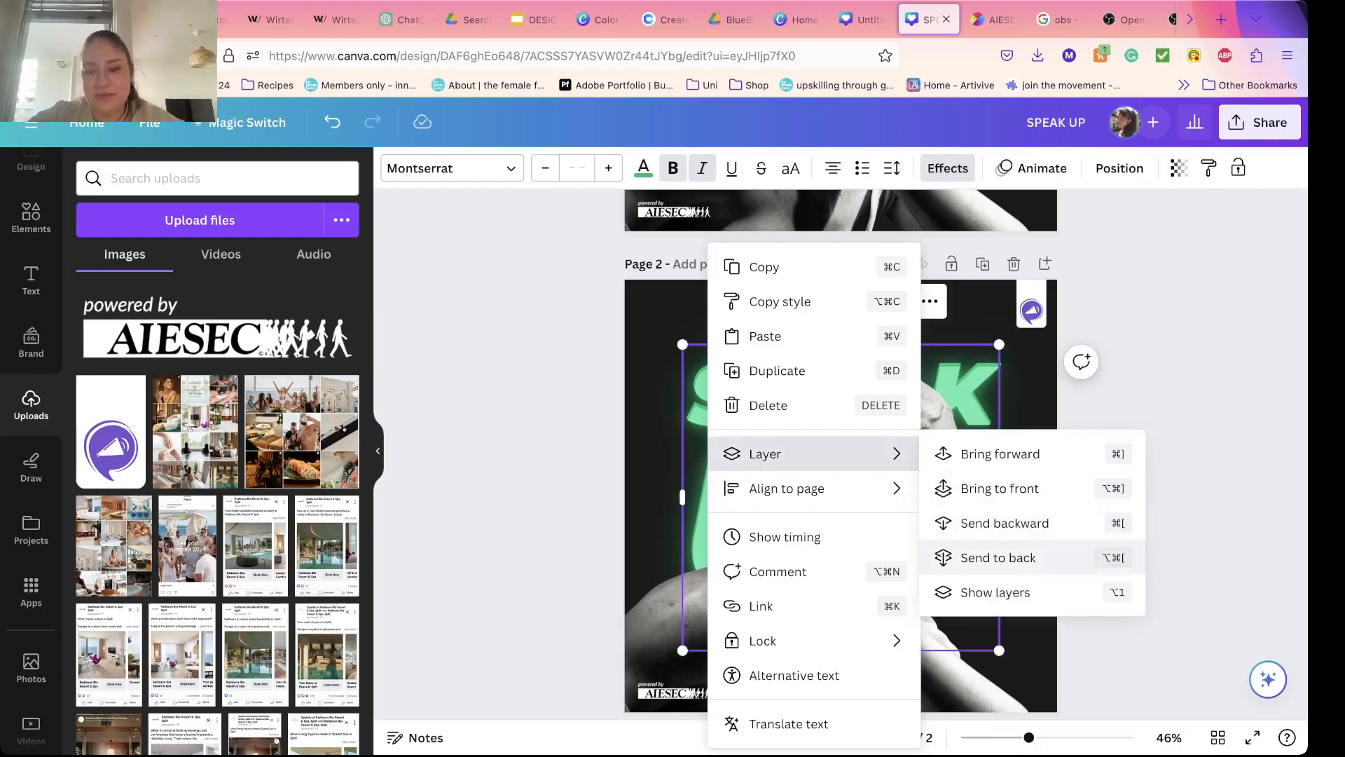
click(995, 558)
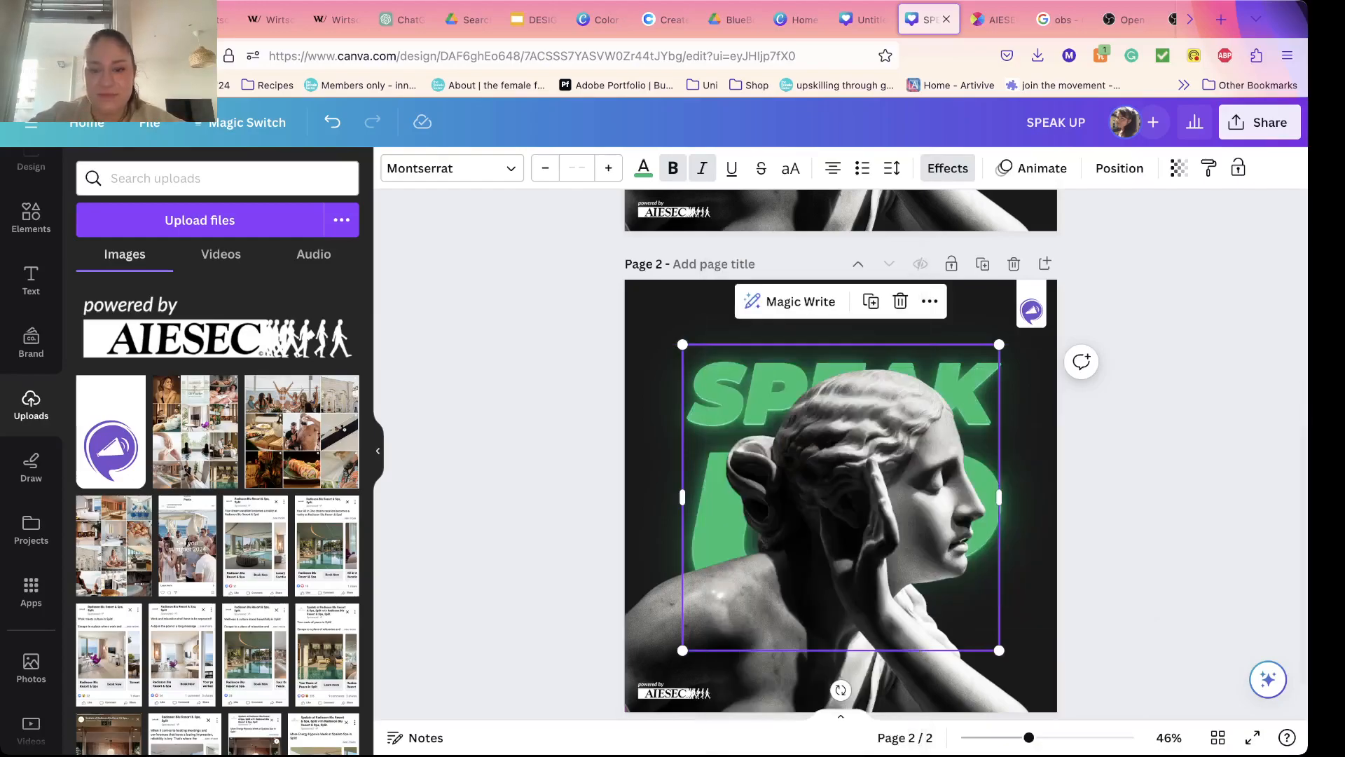
key(Escape)
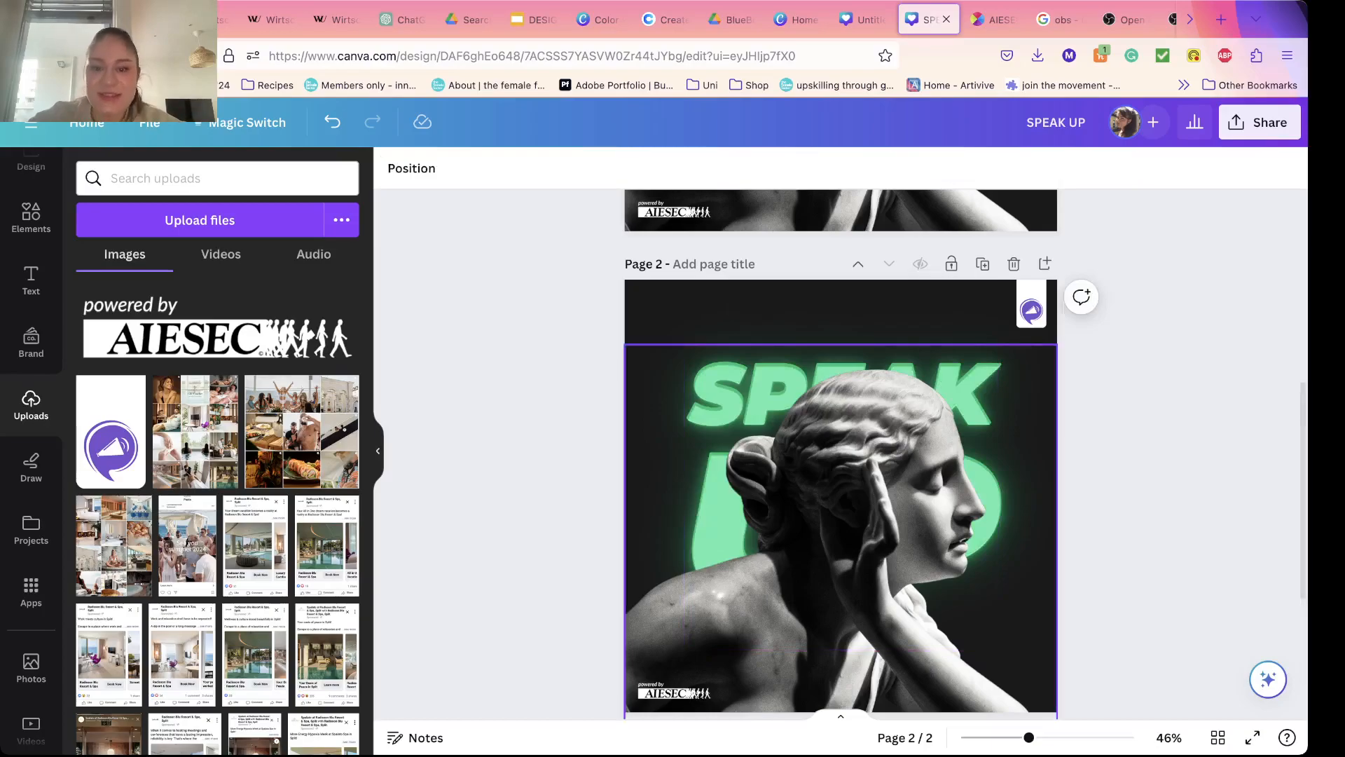
Step: Look through the photo editing tools, filters and effects available for the cut-out statue
click(841, 533)
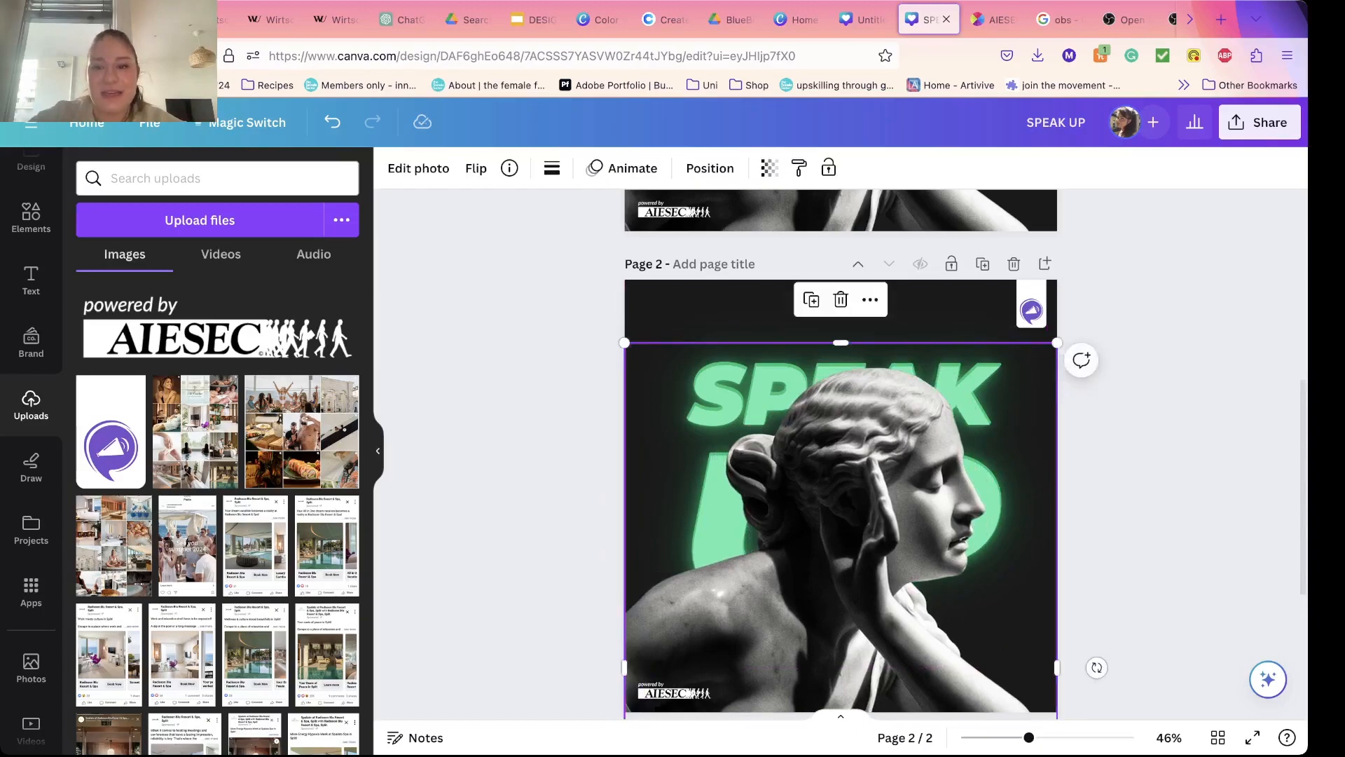
key(Escape)
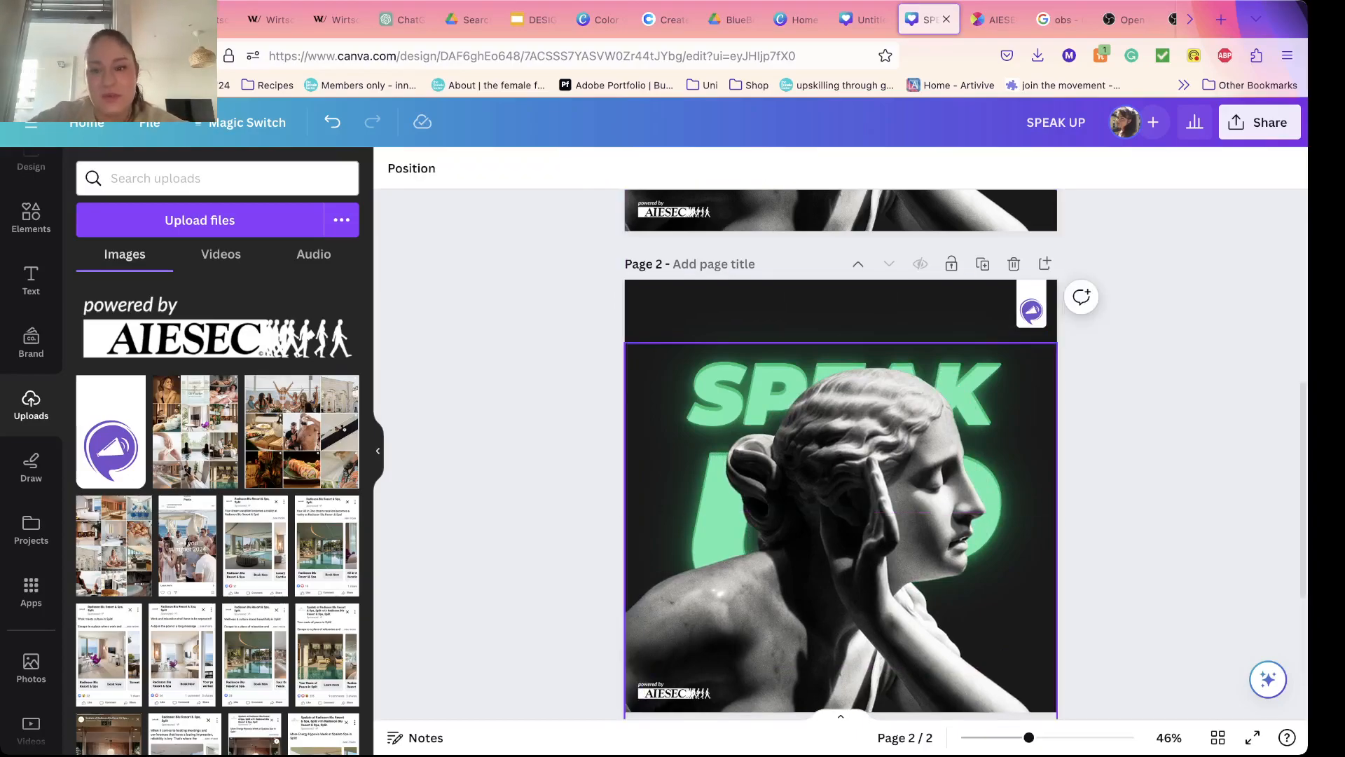
click(841, 527)
click(418, 168)
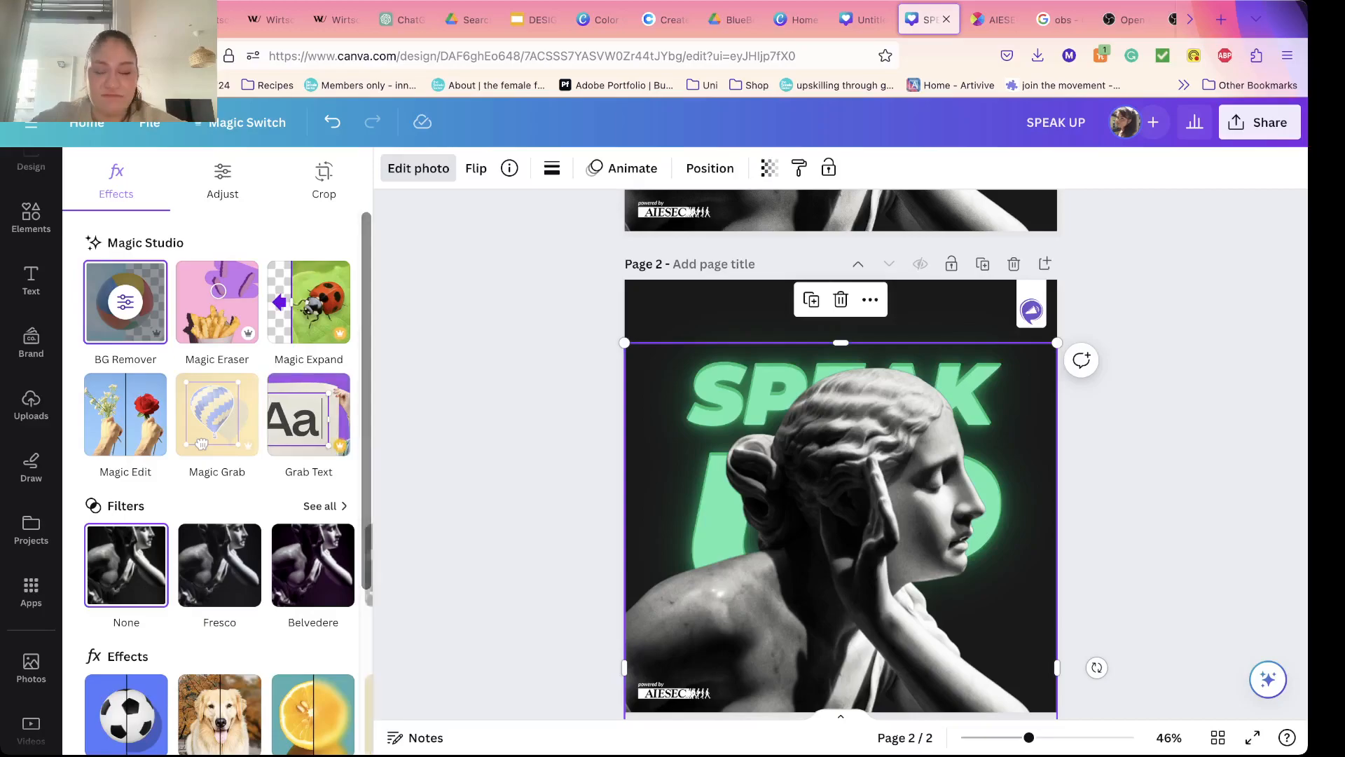
click(418, 168)
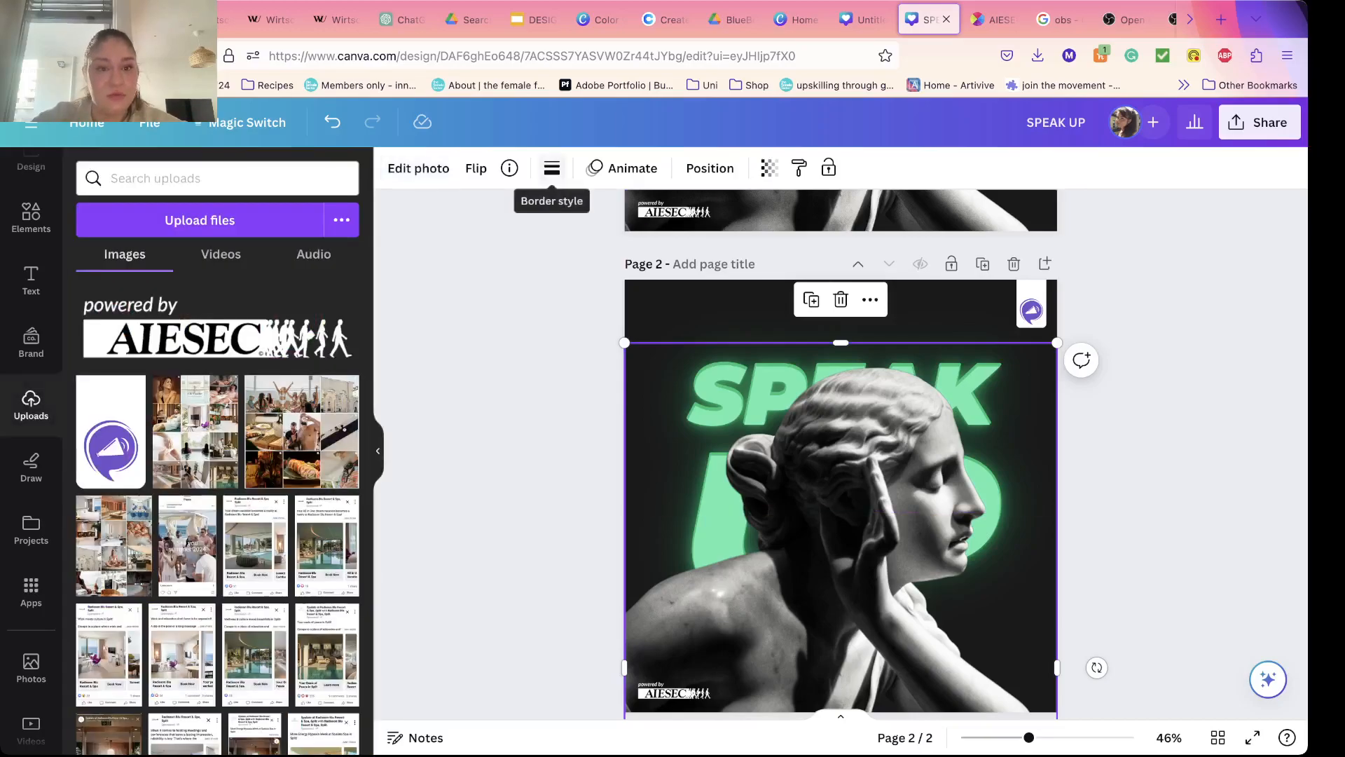
click(418, 168)
scroll(219, 546, down, 3)
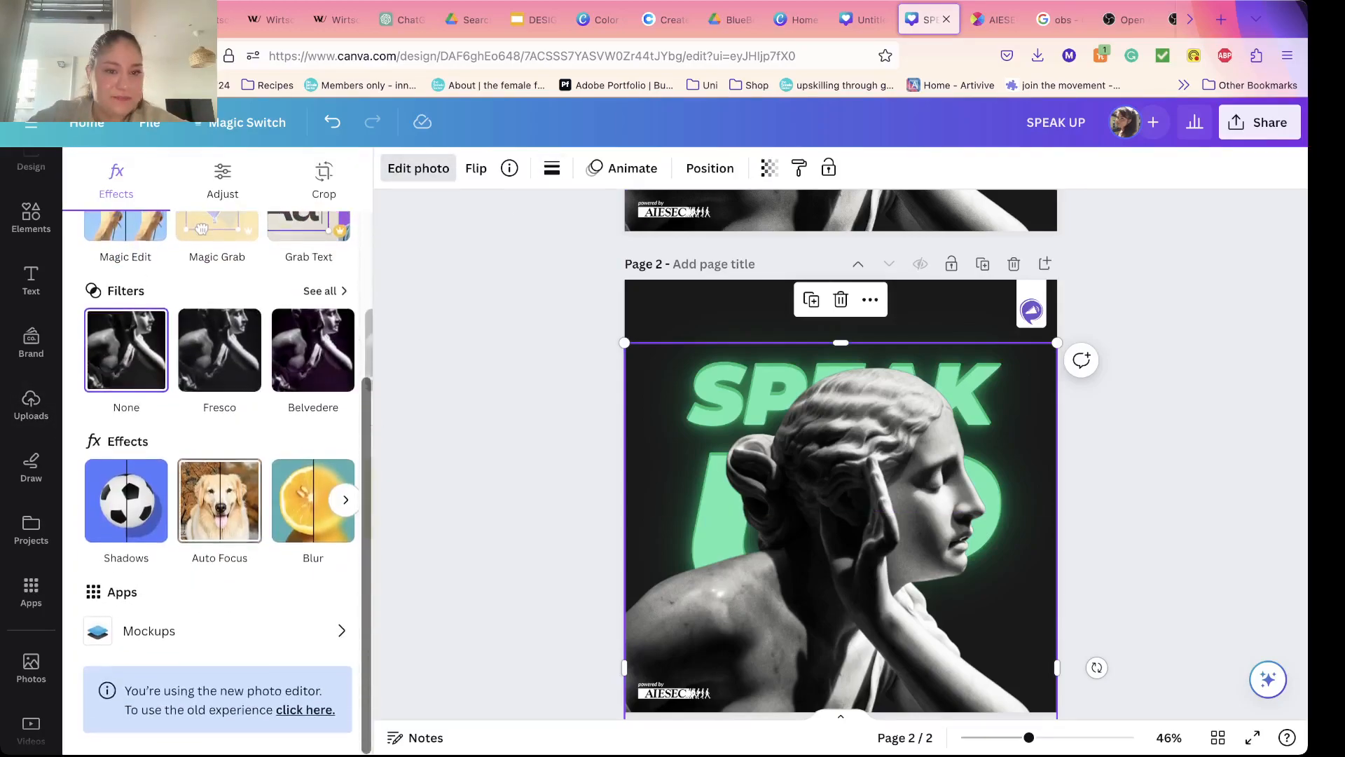
scroll(220, 547, up, 3)
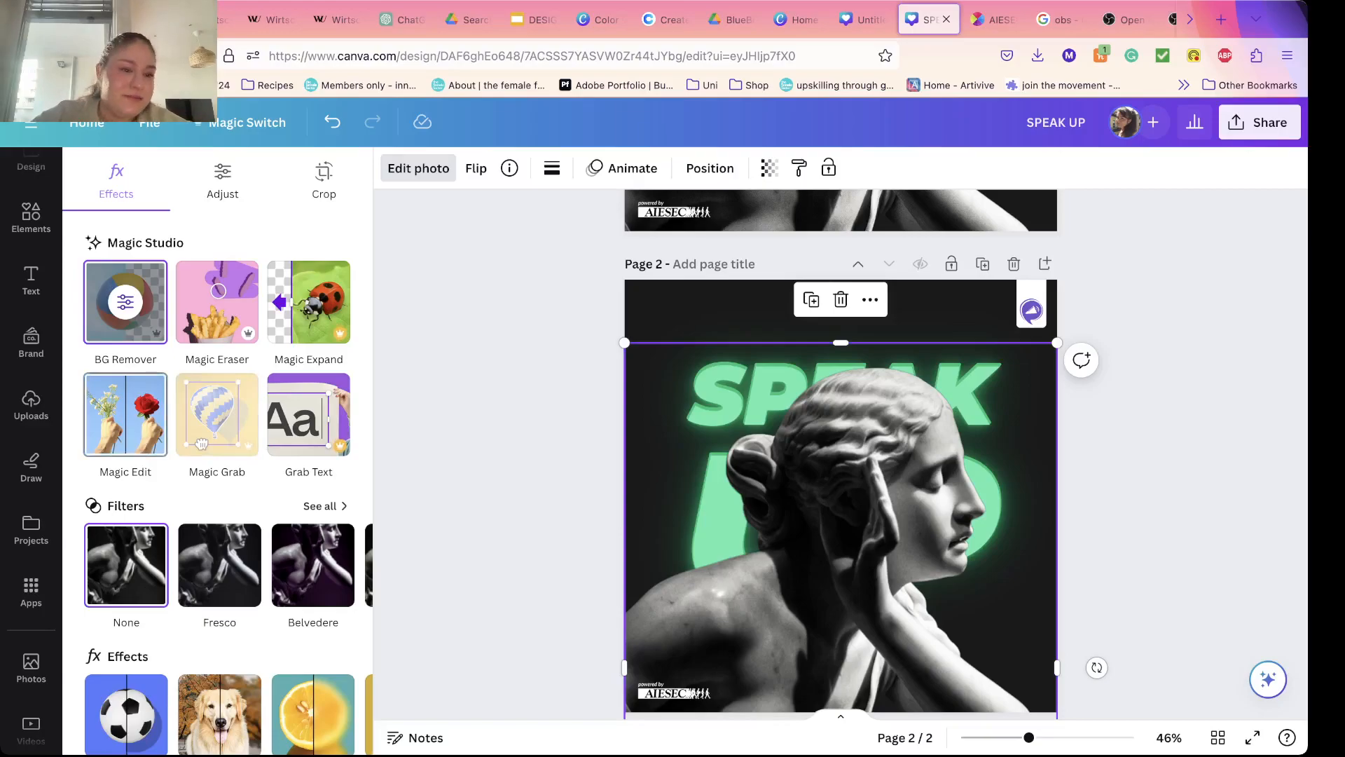
Step: Try removing the statue's hair bun with the Magic Eraser at brush size 20, and undo the erasing
click(217, 301)
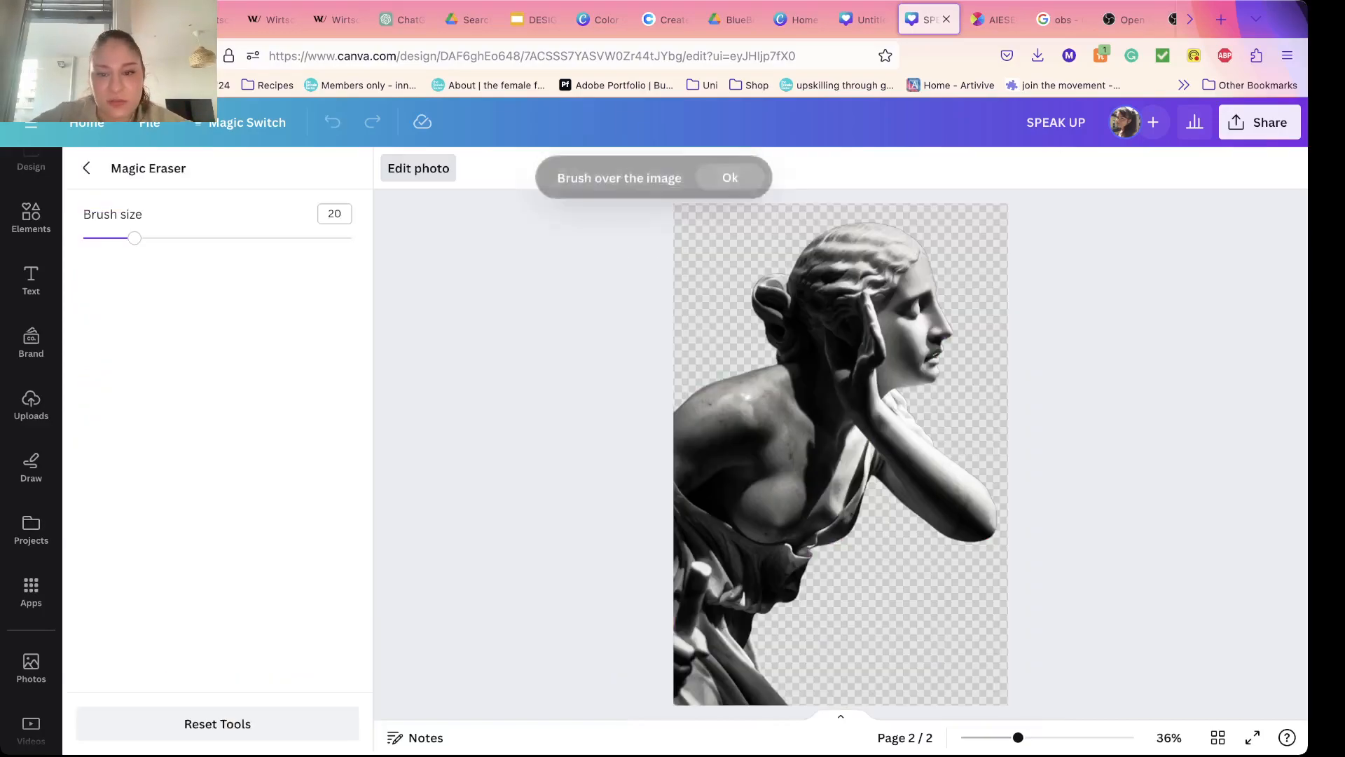
mouse_move(774, 264)
mouse_down()
mouse_move(769, 329)
mouse_move(766, 265)
mouse_up()
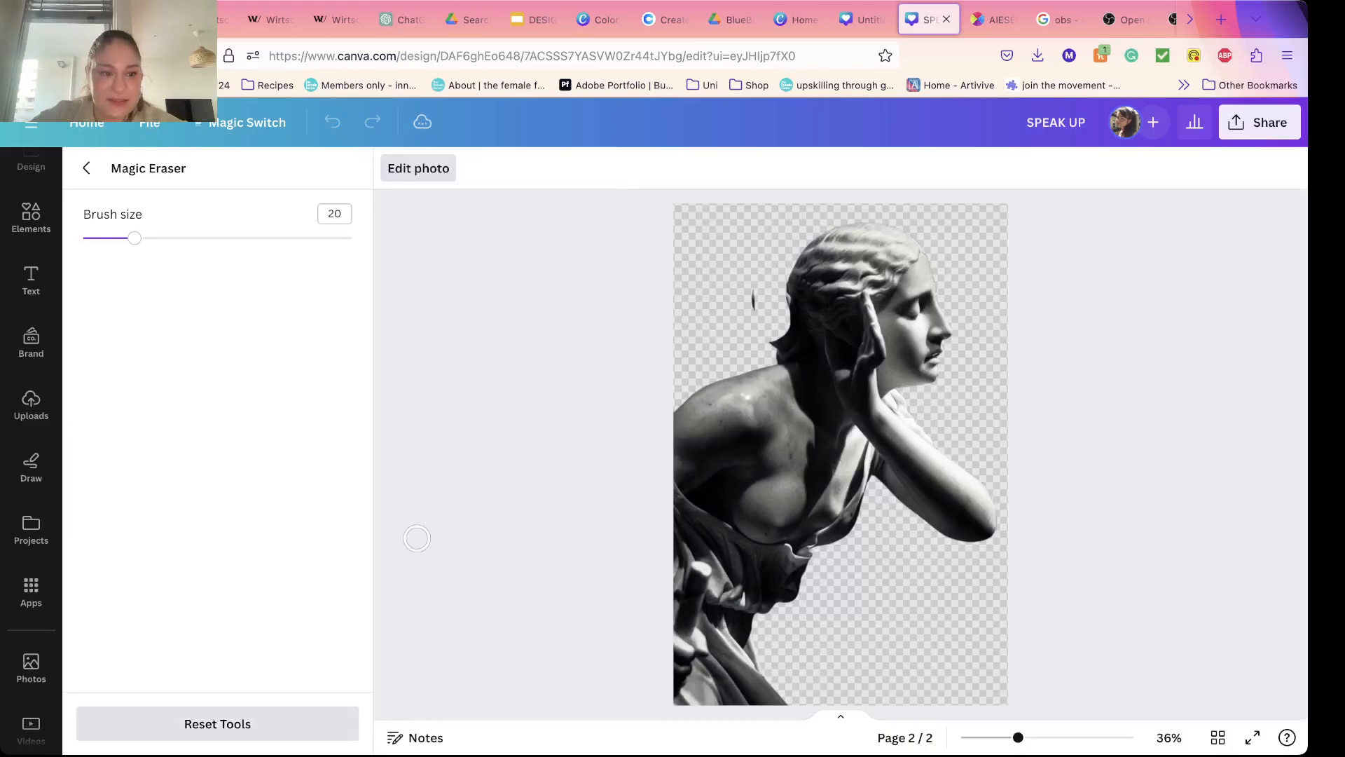
click(86, 168)
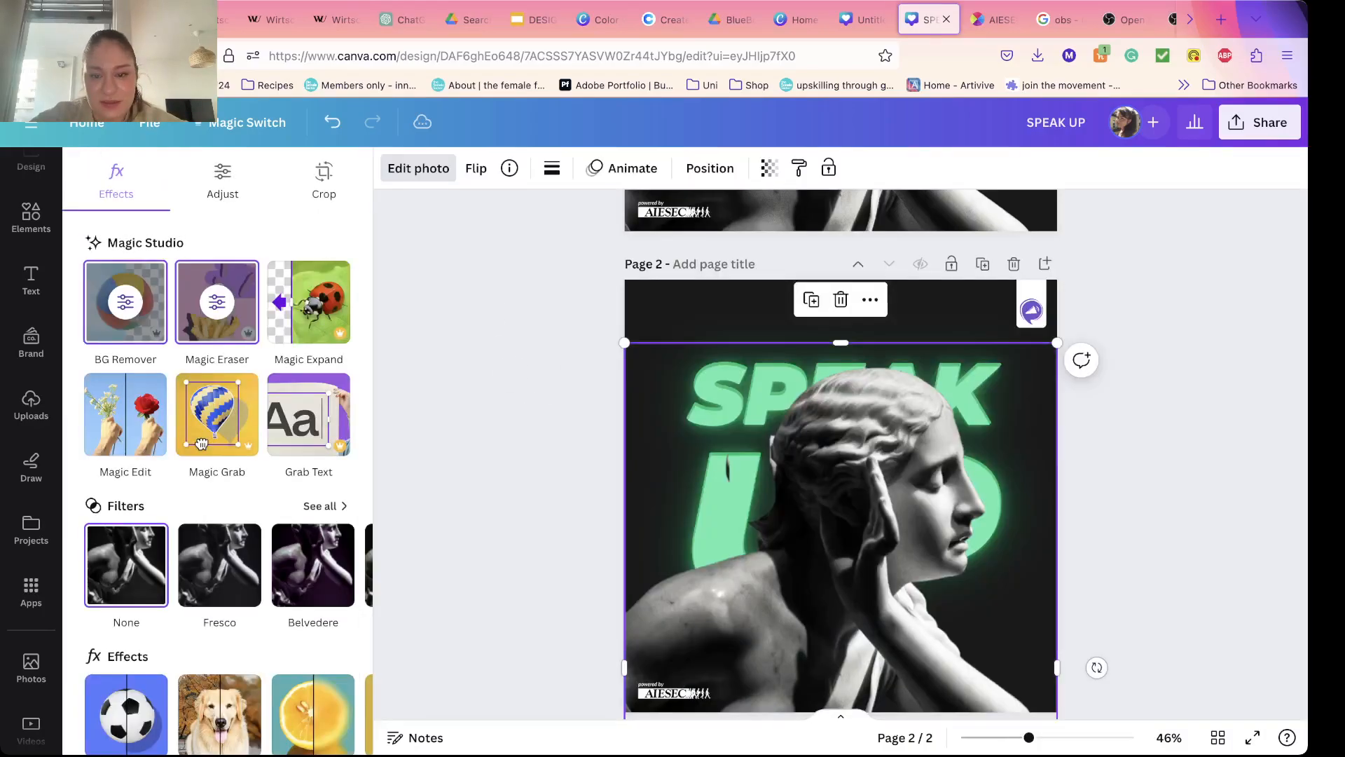
click(31, 404)
key(ctrl+z)
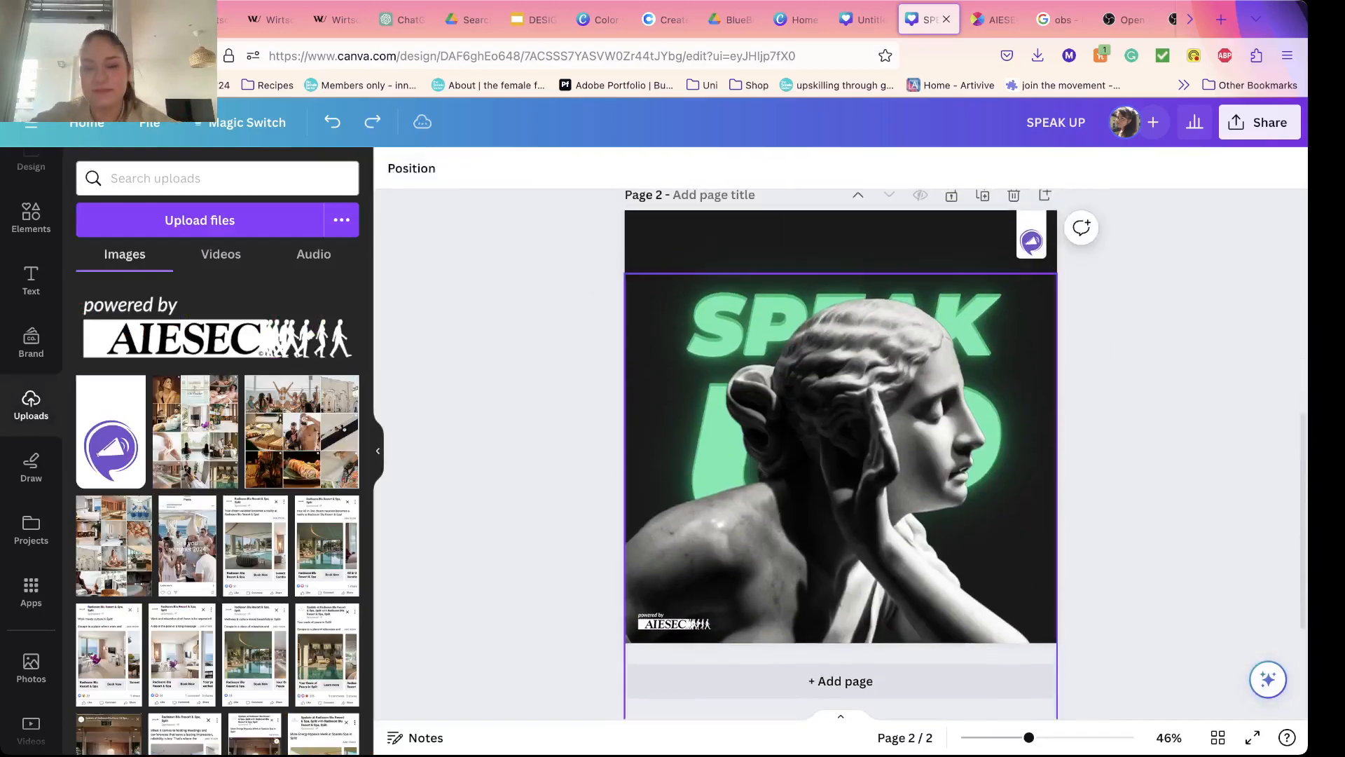
Step: Review page 1 of the design, and switch to the Google Slides deck to show its DESIGN title slide
scroll(841, 455, up, 5)
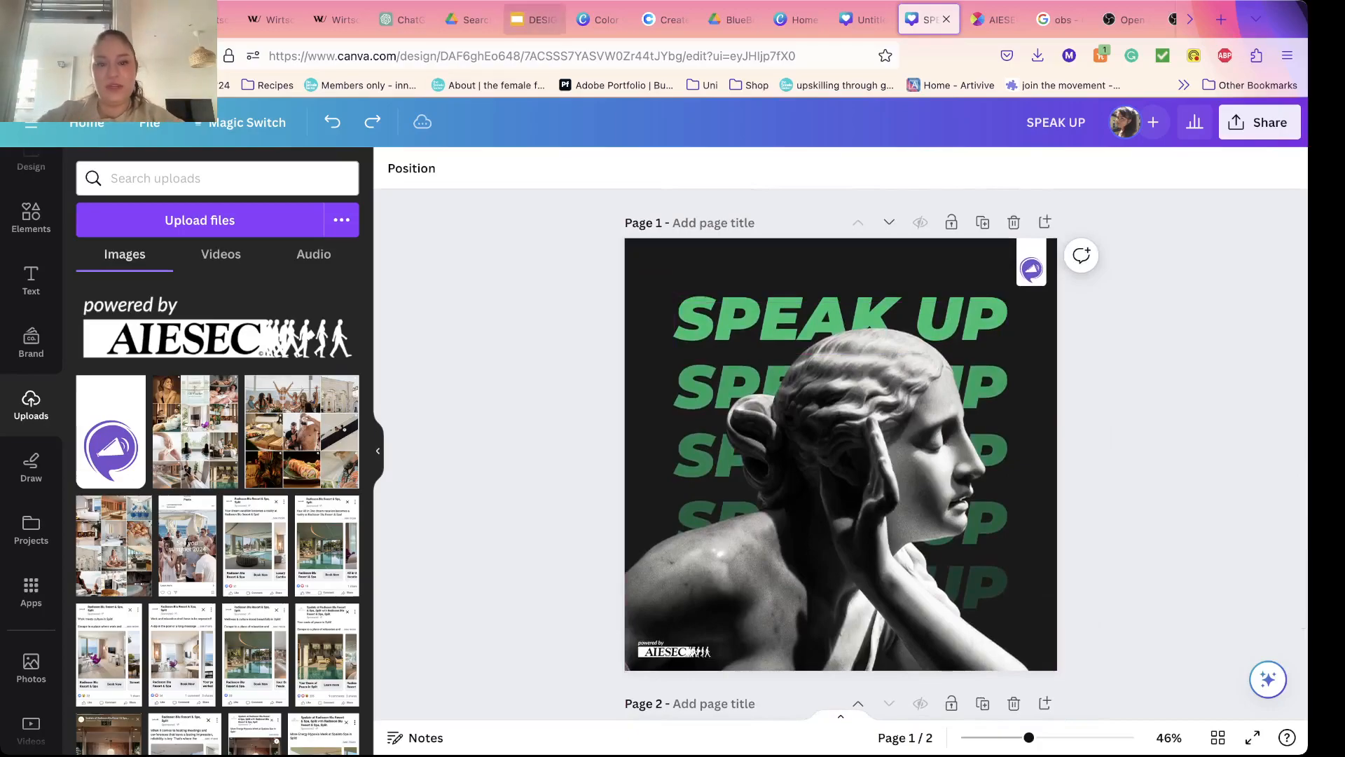
click(534, 19)
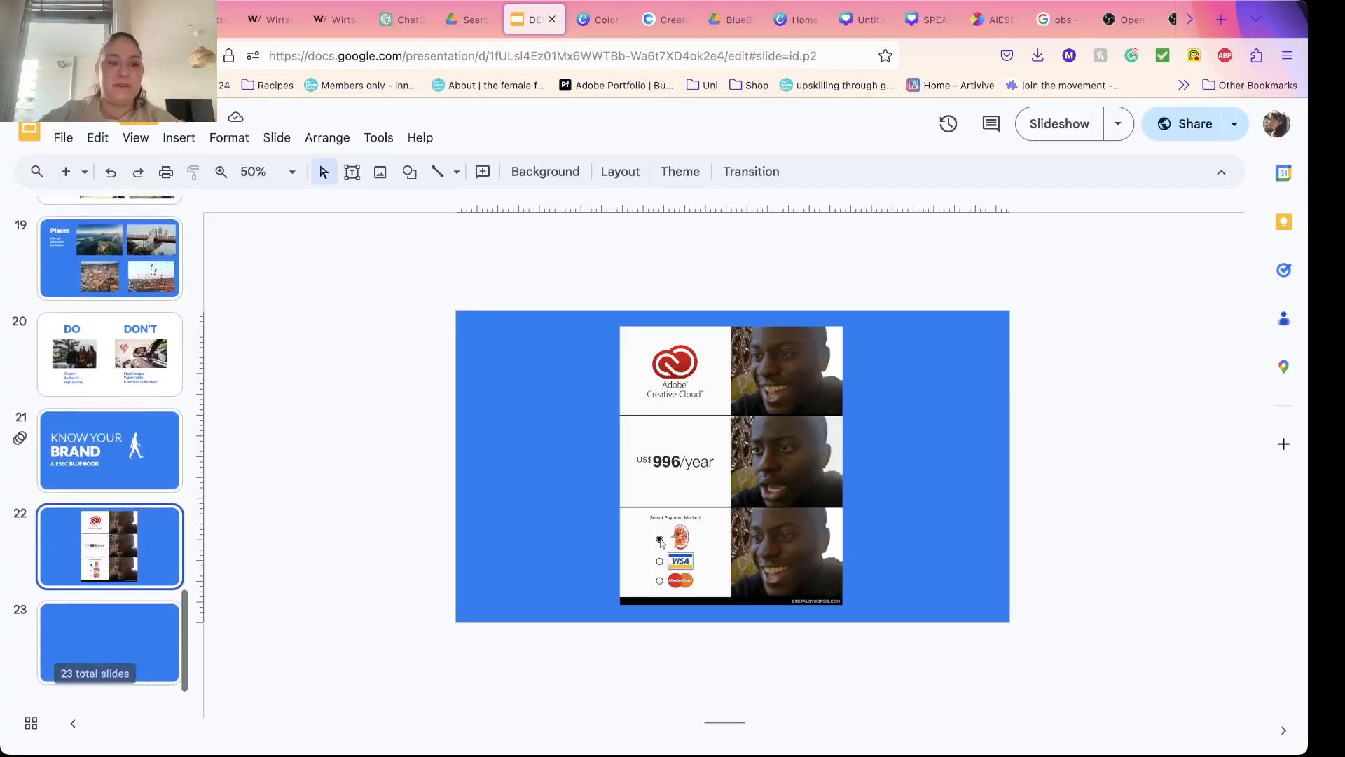
key(Down)
scroll(110, 441, up, 20)
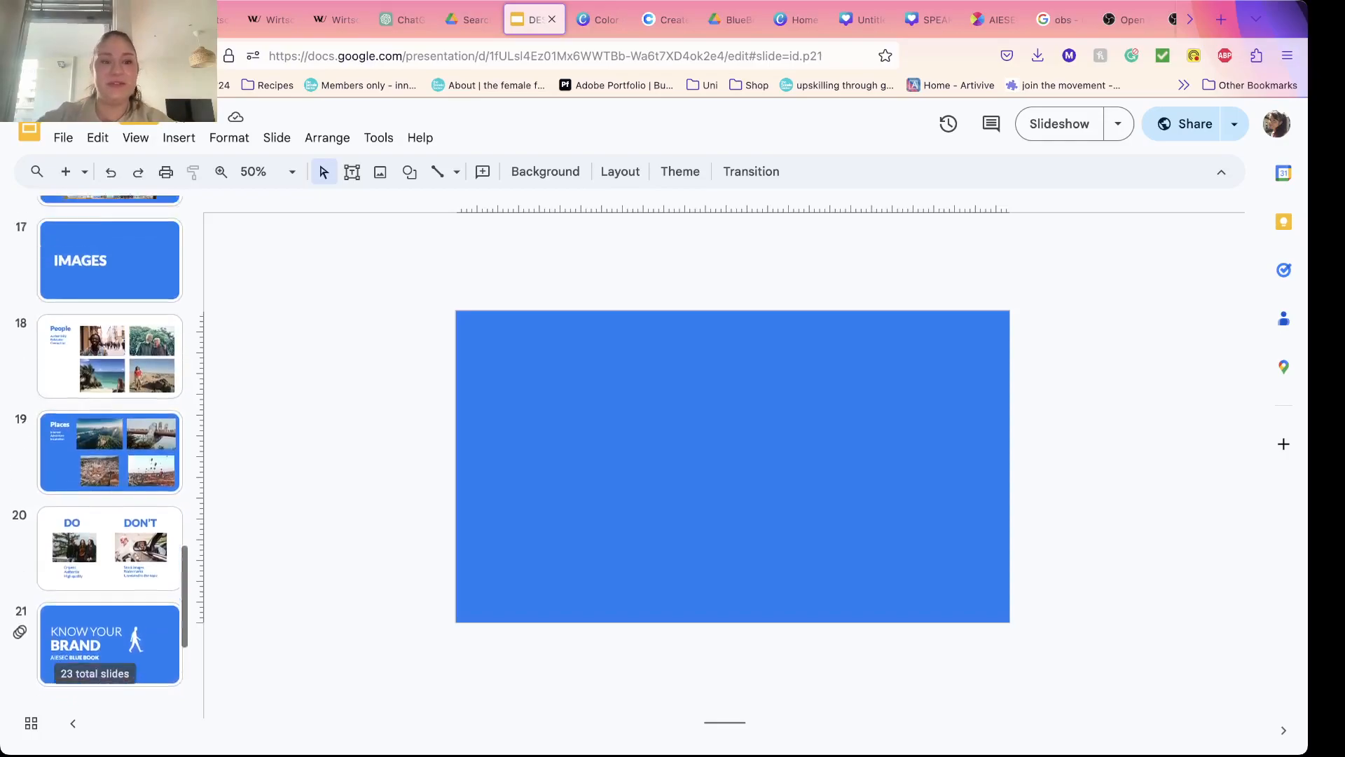
scroll(110, 281, up, 1)
click(110, 282)
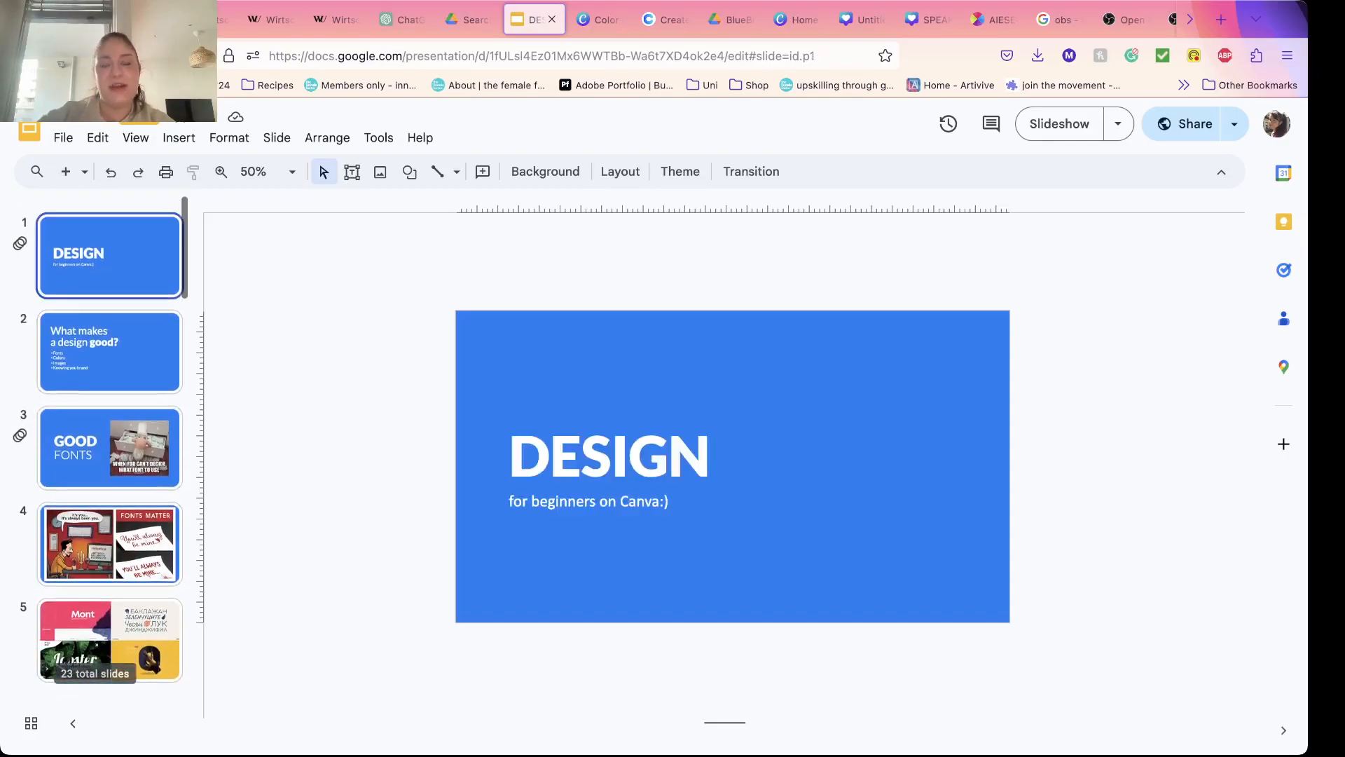